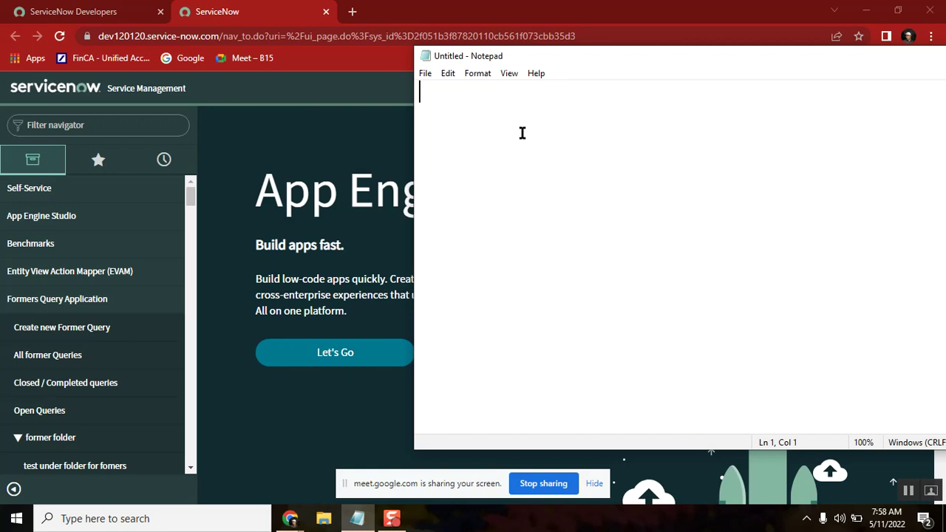
# Type 'Agile method' on the first line and 'inc mgmt -' on the second.
pyautogui.write('Ag')
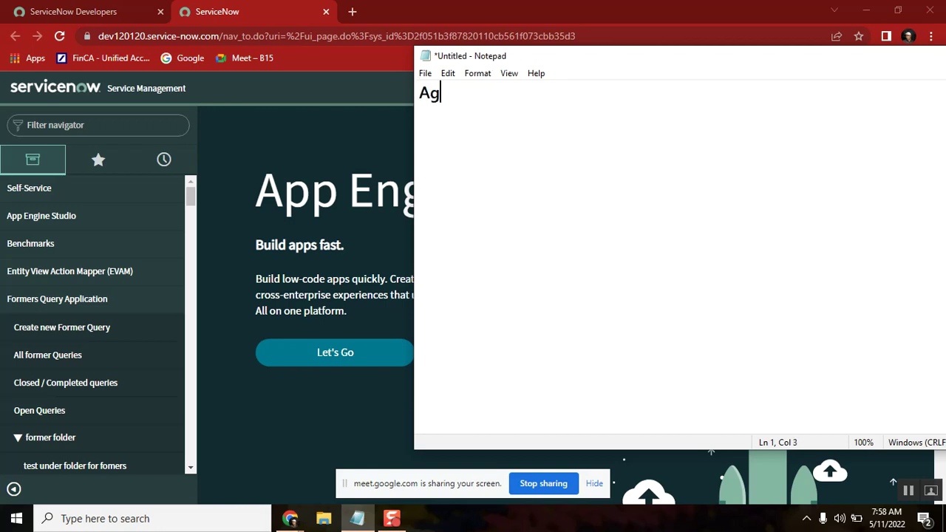
pyautogui.write('ile method')
pyautogui.press('Return')
pyautogui.write('inci')
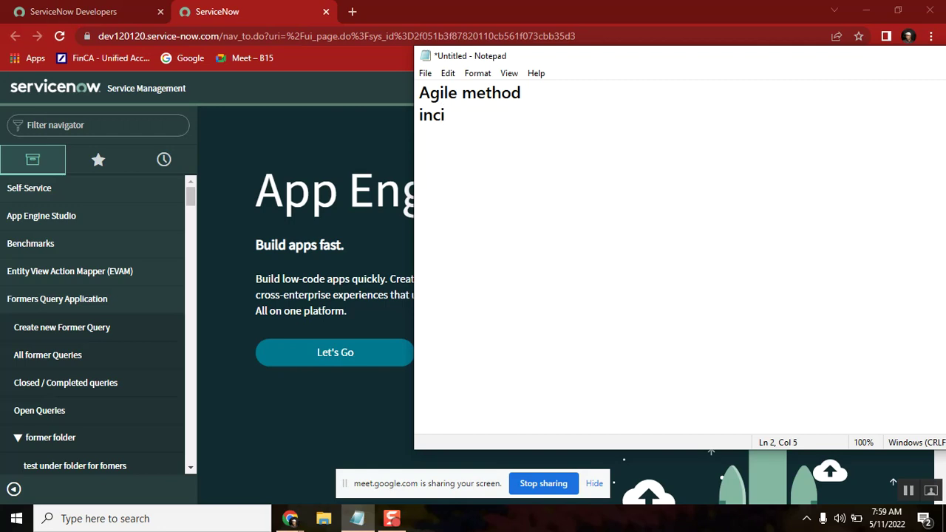
pyautogui.press('BackSpace')
pyautogui.write('mgmt -')
# Highlight the words 'Agile' and 'method' repeatedly while explaining them.
pyautogui.click(419, 87)
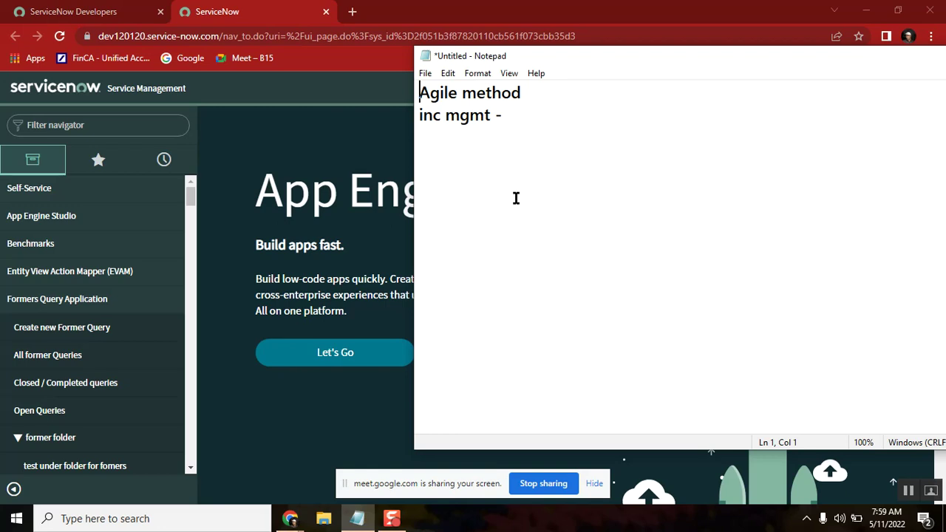
pyautogui.doubleClick(444, 96)
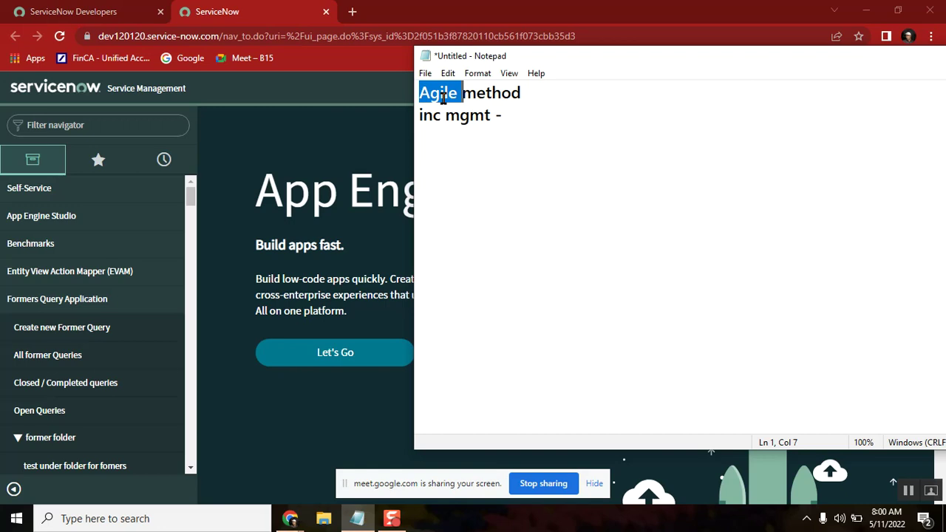
pyautogui.doubleClick(483, 94)
pyautogui.click(539, 88)
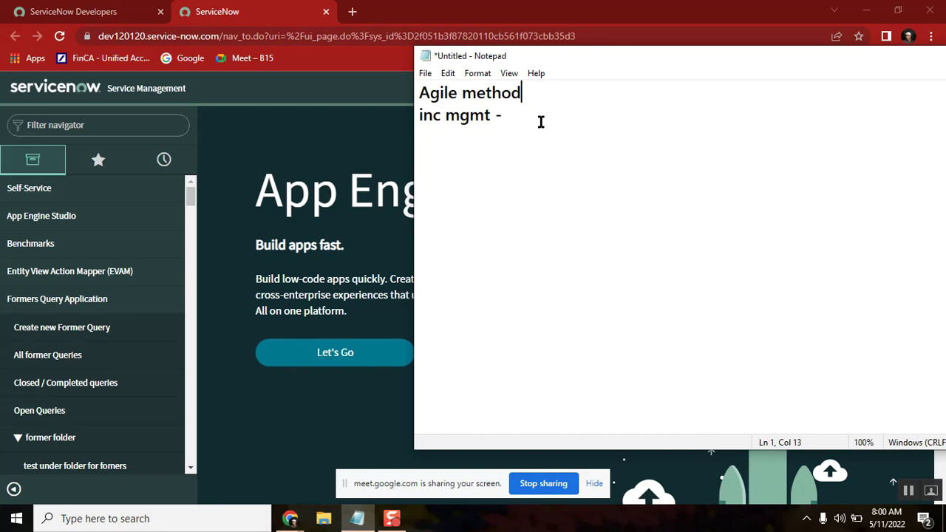
pyautogui.click(541, 122)
pyautogui.doubleClick(442, 94)
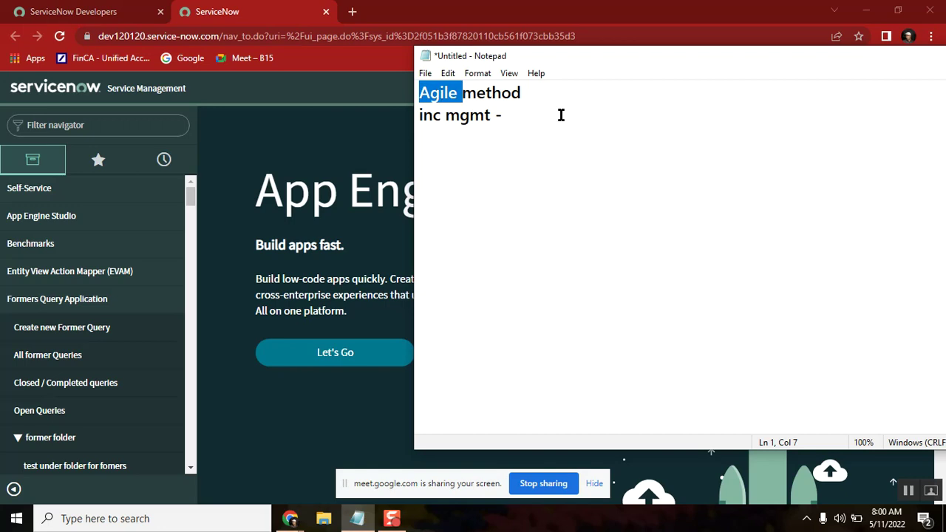
pyautogui.doubleClick(476, 95)
pyautogui.click(475, 95)
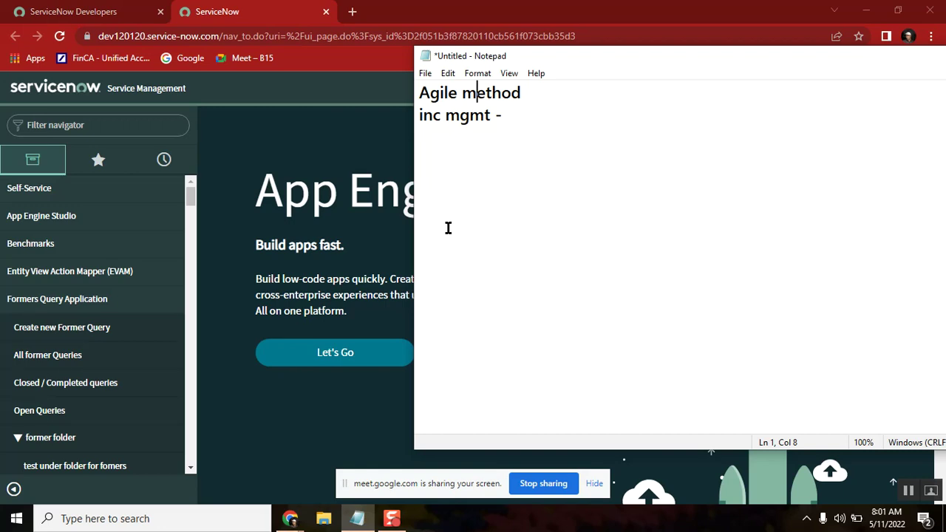
pyautogui.doubleClick(440, 92)
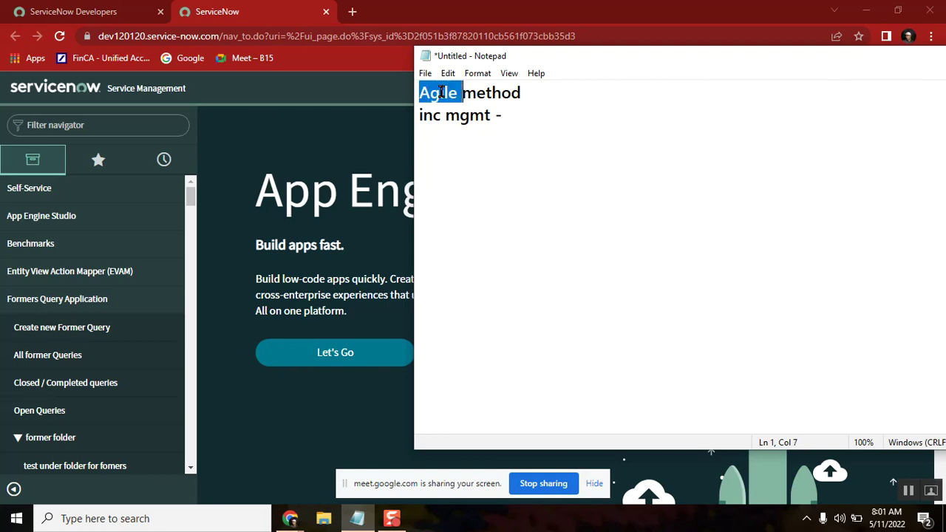
pyautogui.doubleClick(500, 95)
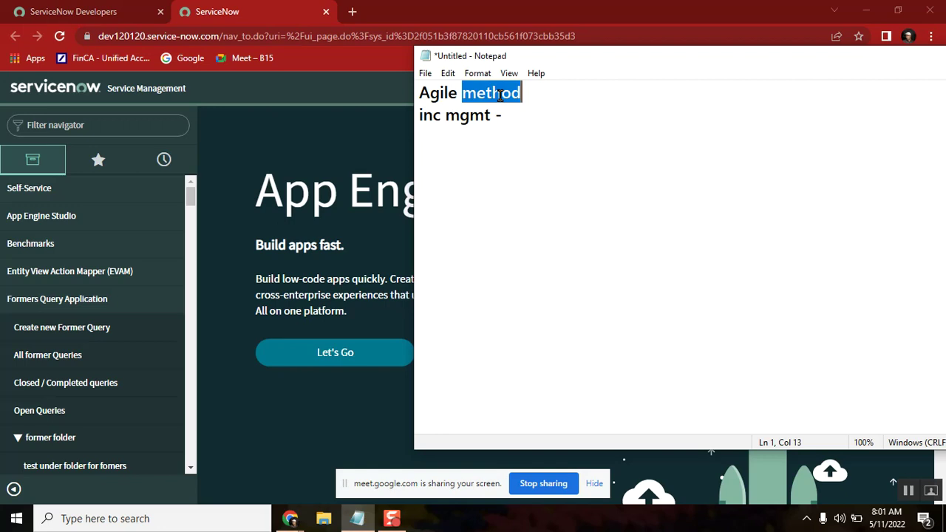
pyautogui.doubleClick(477, 94)
pyautogui.click(477, 94)
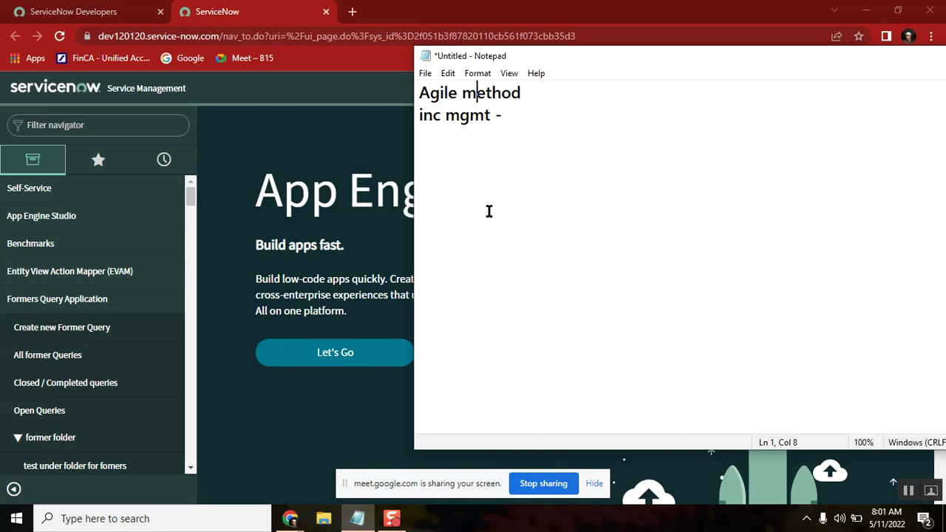
# Highlight 'mgmt', then start a new empty line below 'inc mgmt -'.
pyautogui.doubleClick(470, 116)
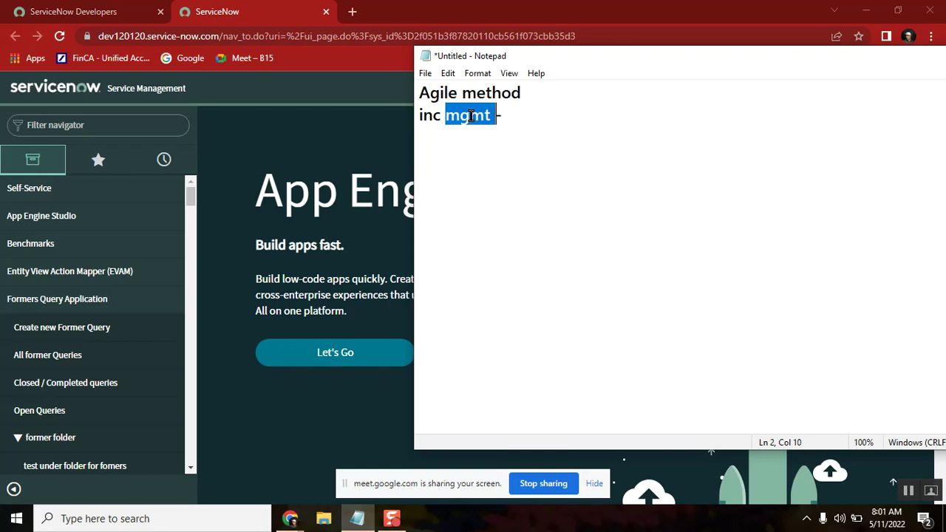
pyautogui.click(517, 116)
pyautogui.press('Return')
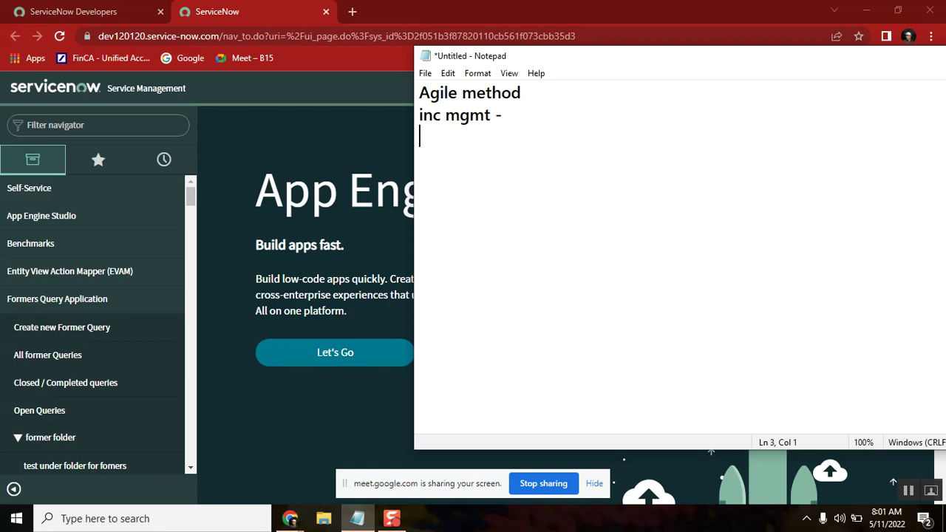
# Type the heading '#practice 5:' and push it down to leave a blank line above.
pyautogui.write('#')
pyautogui.write('pr')
pyautogui.press('BackSpace')
pyautogui.write('ractive')
pyautogui.press('BackSpace')
pyautogui.press('BackSpace')
pyautogui.press('BackSpace')
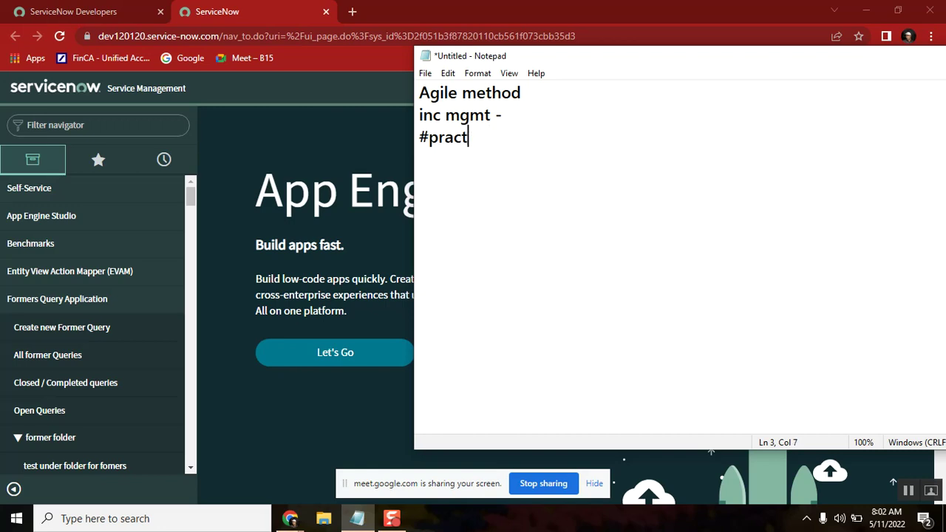
pyautogui.write('ice 5:')
pyautogui.click(419, 136)
pyautogui.press('Return')
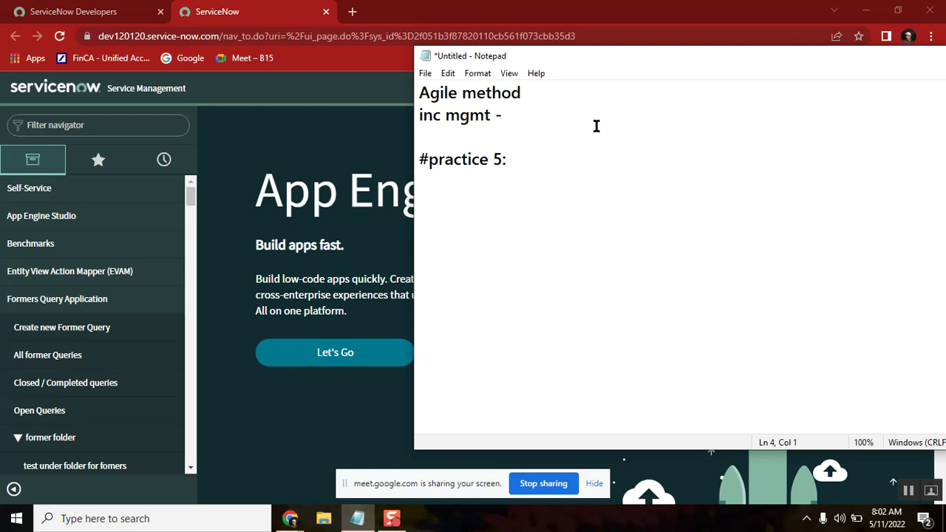
pyautogui.click(515, 155)
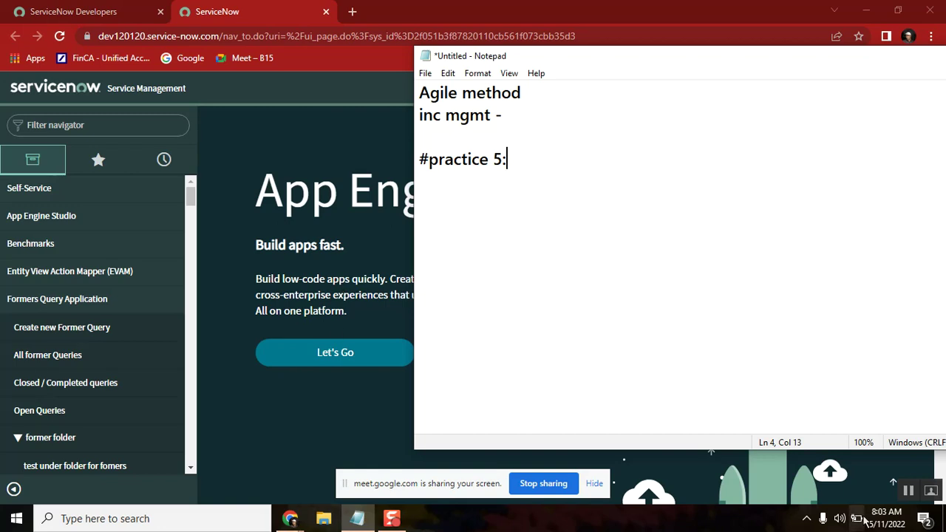
pyautogui.click(907, 493)
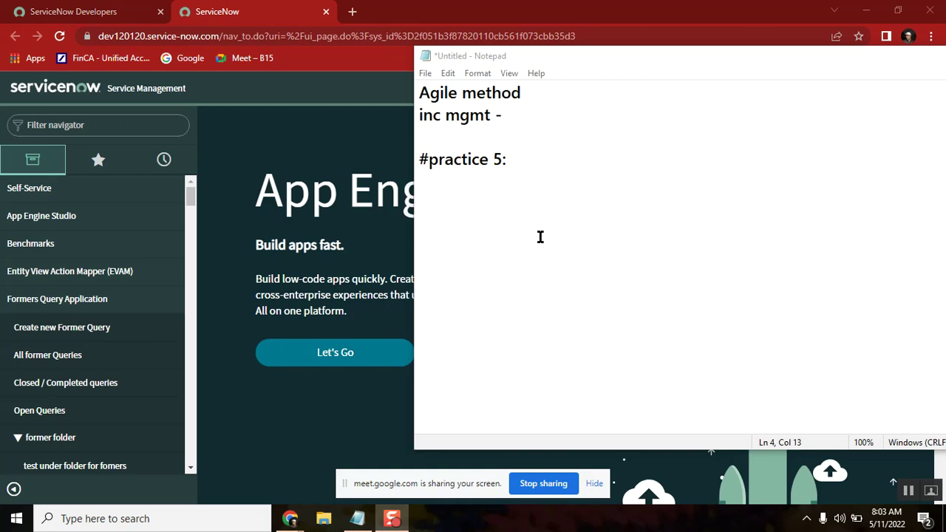
pyautogui.doubleClick(436, 92)
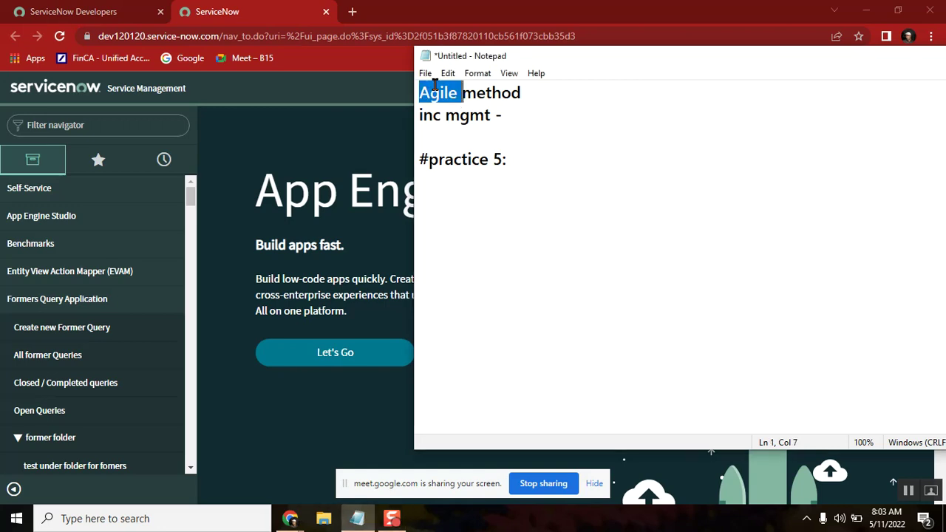
pyautogui.doubleClick(427, 117)
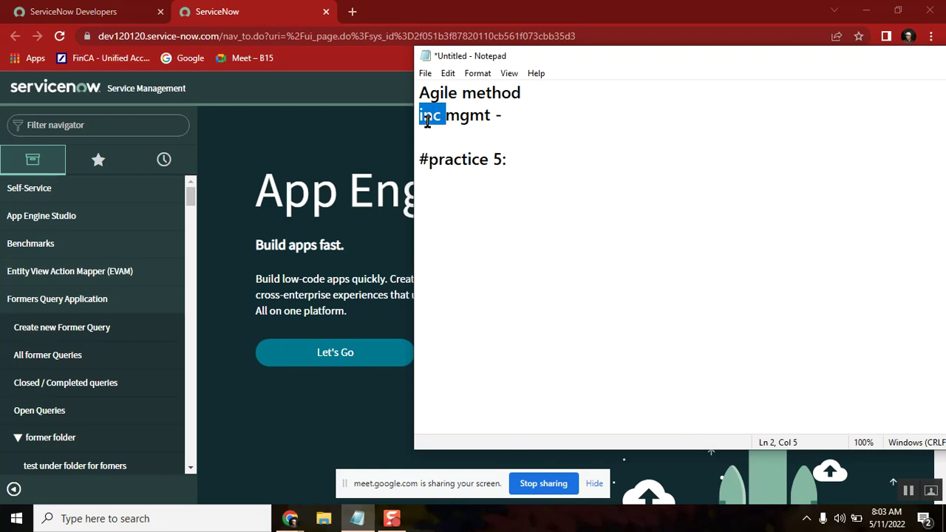
pyautogui.doubleClick(470, 160)
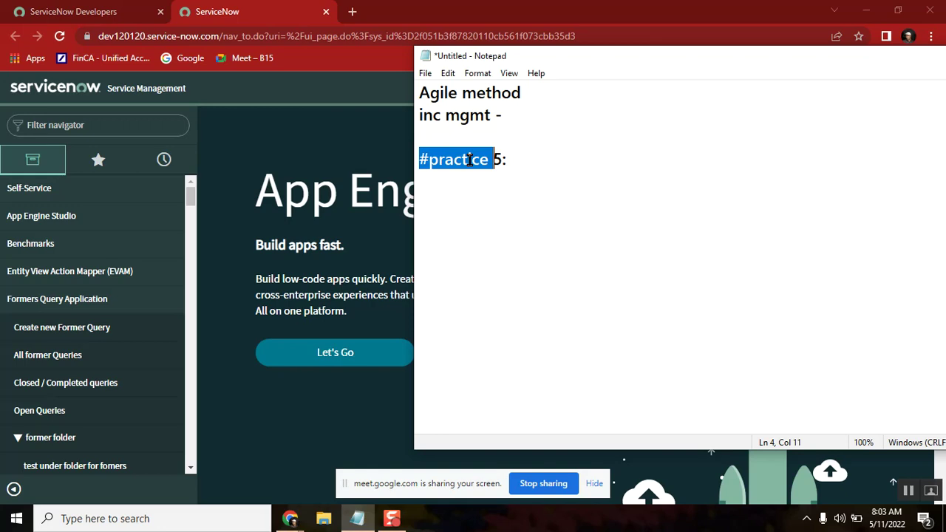
pyautogui.click(518, 155)
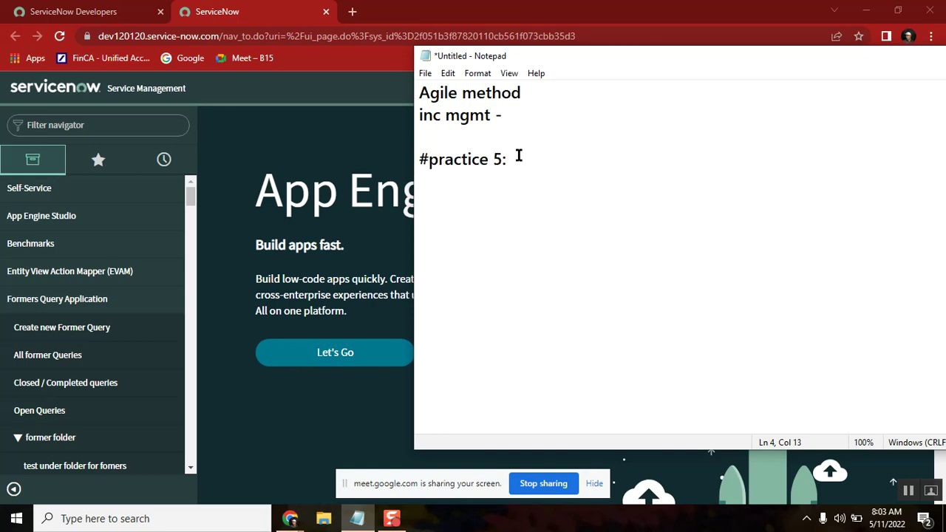
pyautogui.click(489, 156)
pyautogui.doubleClick(489, 157)
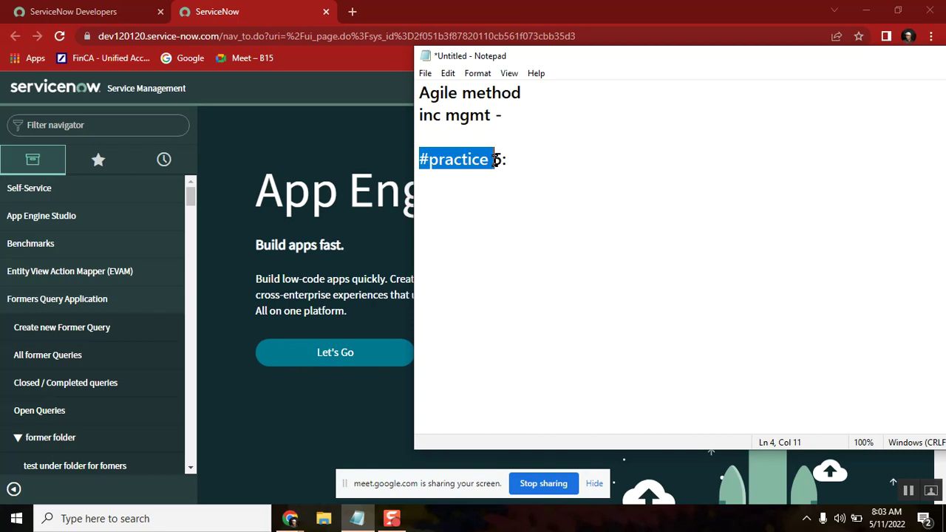
# Search ServiceNow's Filter navigator for 'incident.FORM' to open a new incident form.
pyautogui.click(152, 126)
pyautogui.write('in')
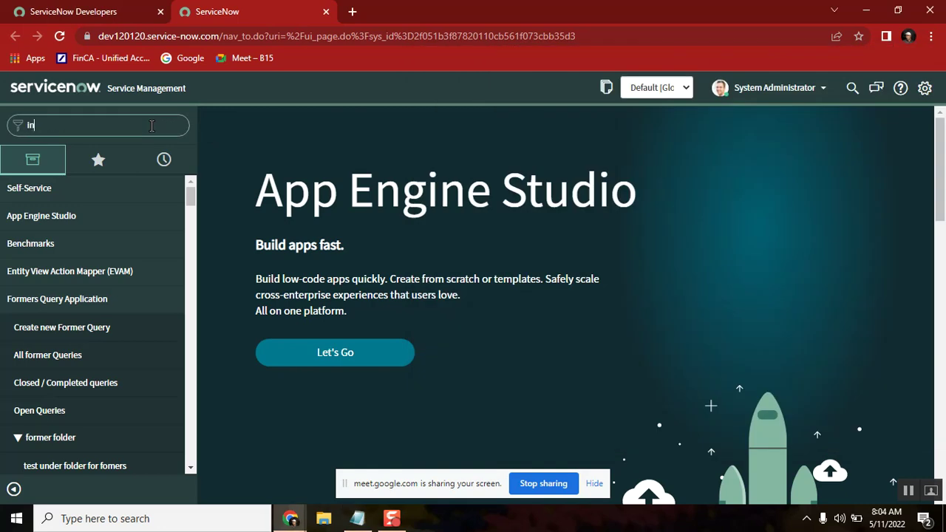
pyautogui.write('ci')
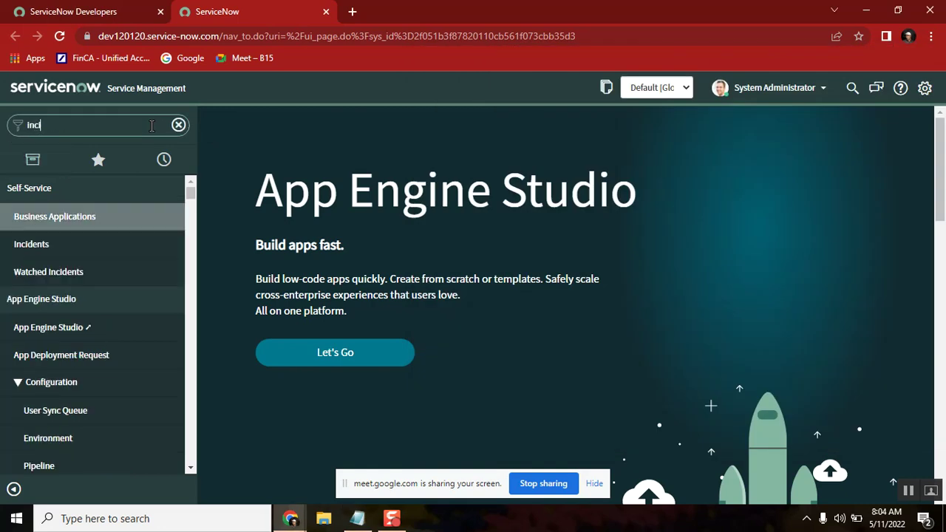
pyautogui.write('dent')
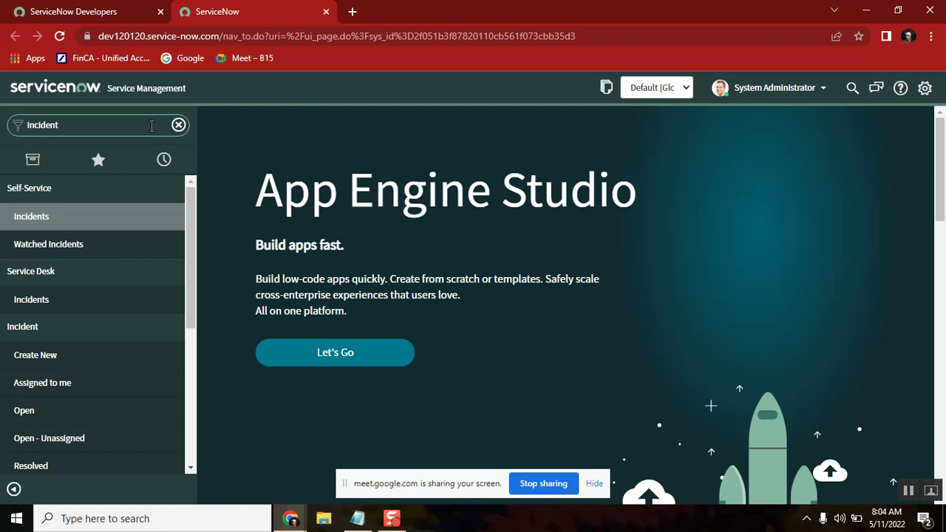
pyautogui.write('.FORM')
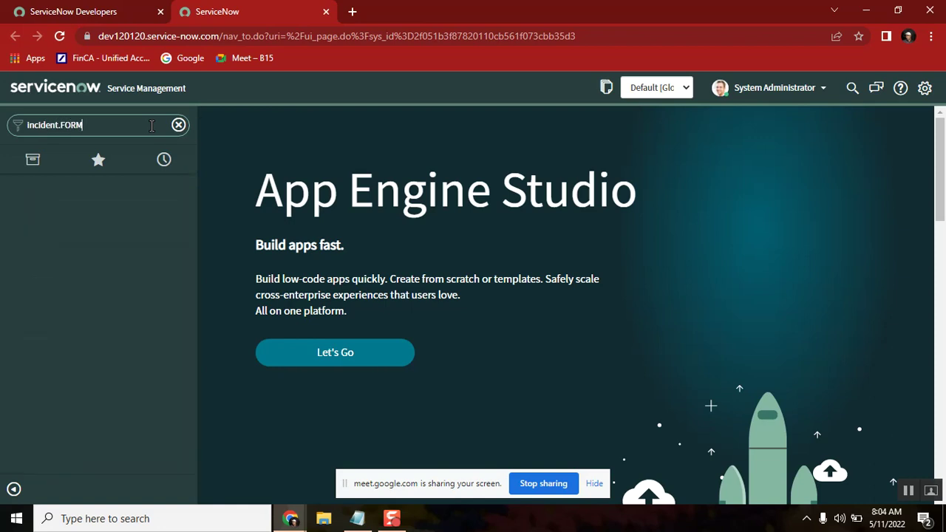
pyautogui.press('Return')
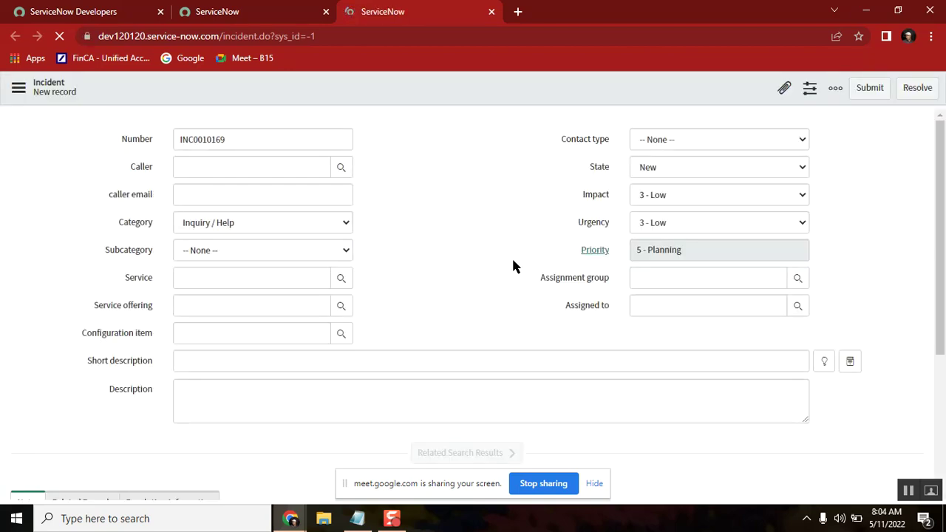
# Inspect the Impact, Urgency and Priority fields, leaving Impact at 3 - Low.
pyautogui.moveTo(586, 198); pyautogui.dragTo(618, 251)
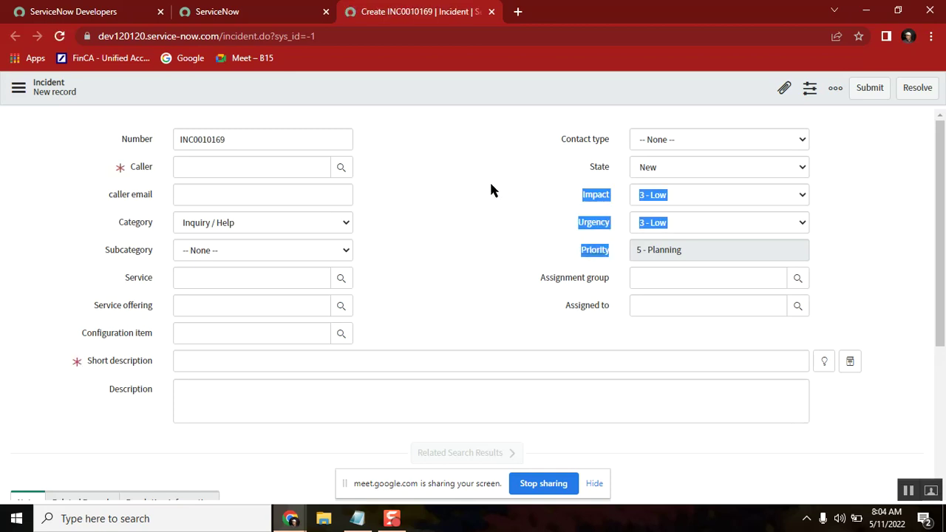
pyautogui.click(687, 190)
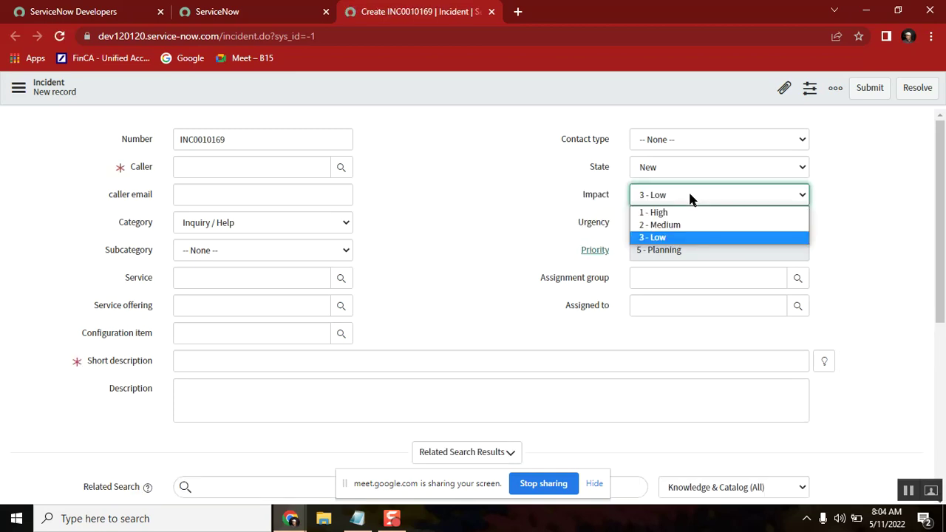
pyautogui.click(576, 268)
pyautogui.moveTo(576, 268); pyautogui.dragTo(619, 254)
pyautogui.click(613, 251)
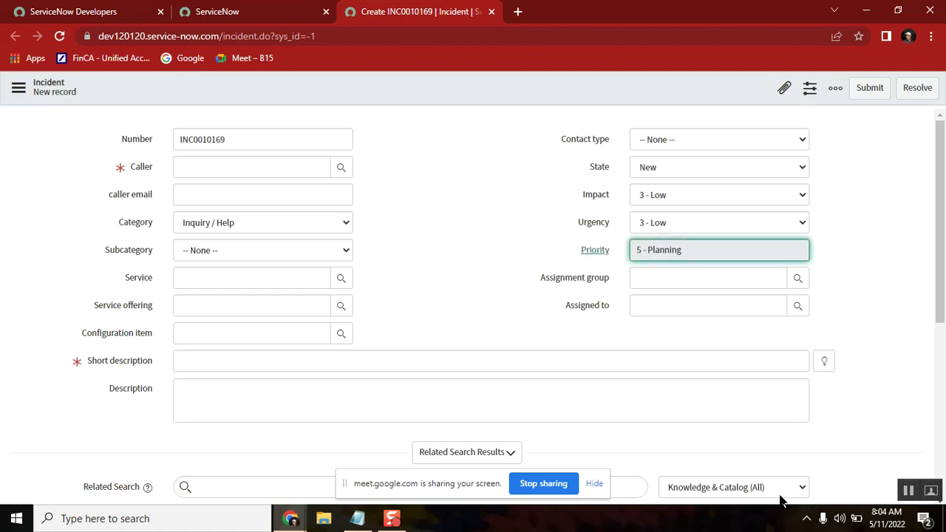
pyautogui.click(920, 493)
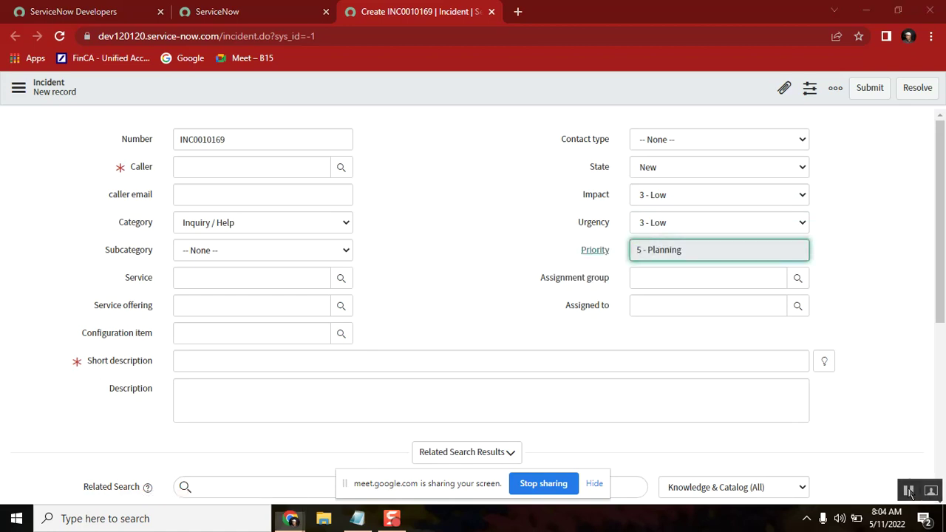
pyautogui.click(619, 255)
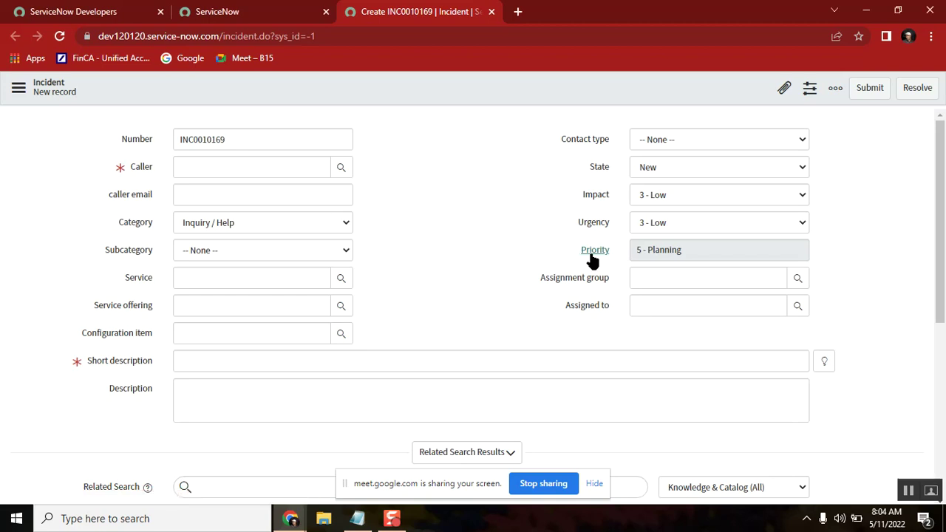
# Set Impact to 1 - High and Urgency to 2 - Medium, giving Priority 2 - High.
pyautogui.click(648, 198)
pyautogui.click(658, 212)
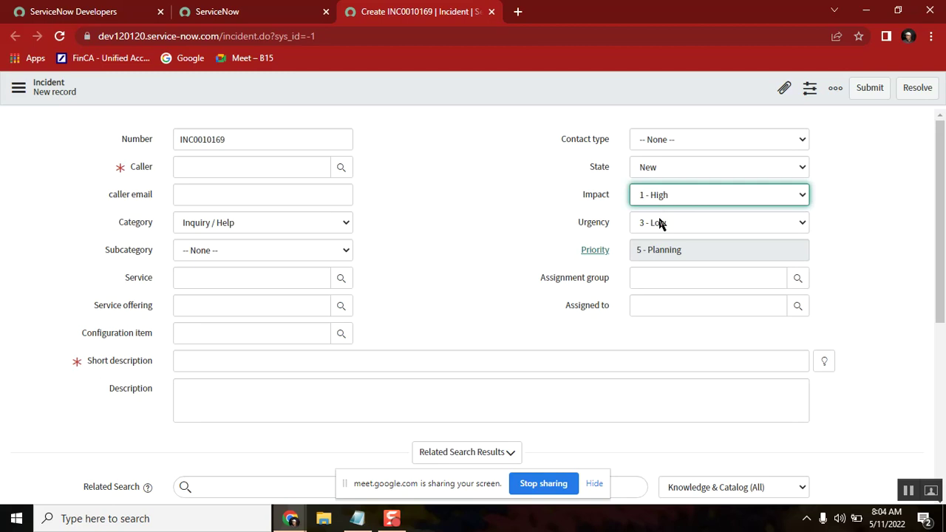
pyautogui.click(659, 223)
pyautogui.click(660, 252)
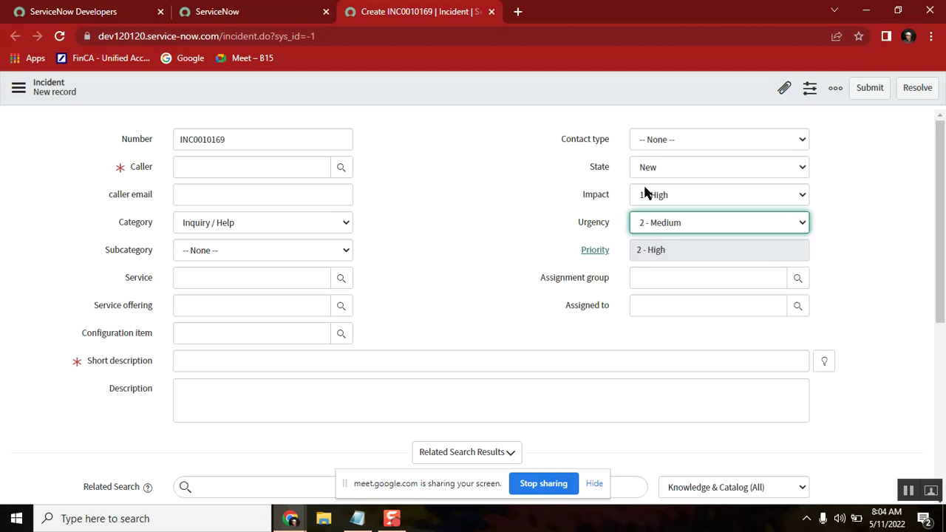
pyautogui.click(678, 253)
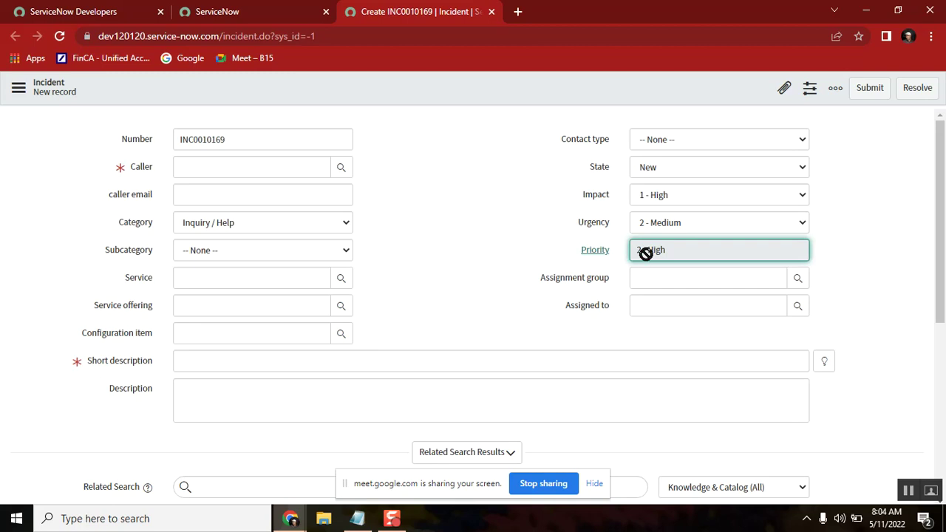
pyautogui.click(579, 196)
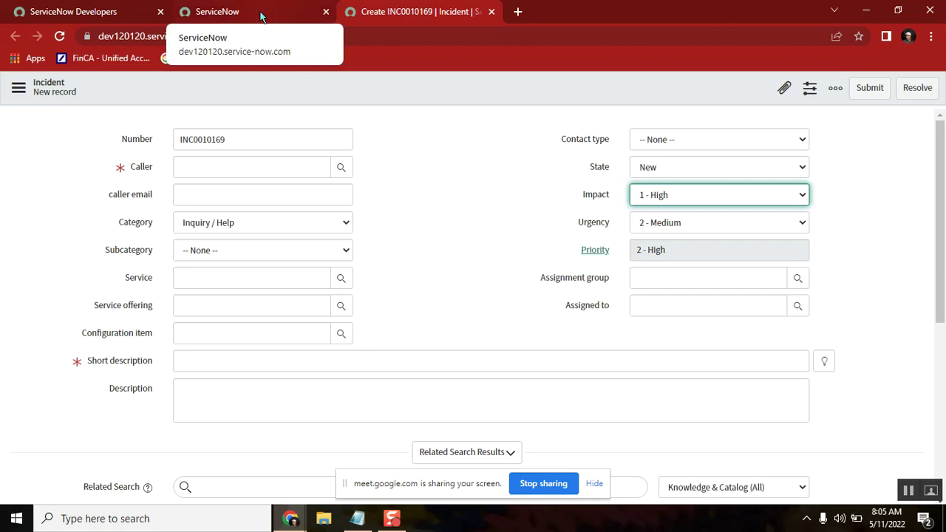
pyautogui.click(357, 519)
# Renumber the heading '#practice 5:' to '#practice 1:'.
pyautogui.click(511, 157)
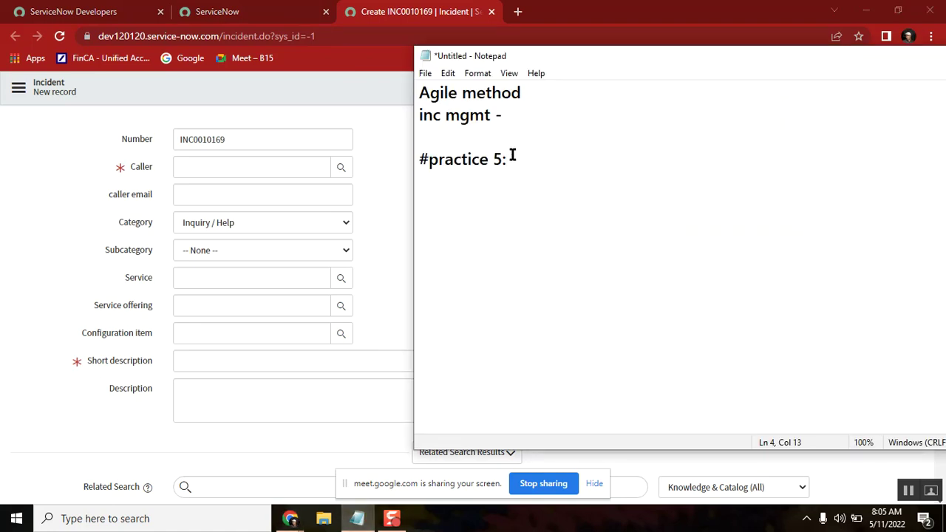
pyautogui.doubleClick(511, 157)
pyautogui.click(500, 161)
pyautogui.press('BackSpace')
pyautogui.write('1')
pyautogui.click(524, 156)
pyautogui.write('5')
pyautogui.press('BackSpace')
# Add a '#Practice2:' heading below it and start a 'Req#1' heading.
pyautogui.press('BackSpace')
pyautogui.press('Return')
pyautogui.write('#Practive')
pyautogui.press('BackSpace')
pyautogui.press('BackSpace')
pyautogui.write('ce2')
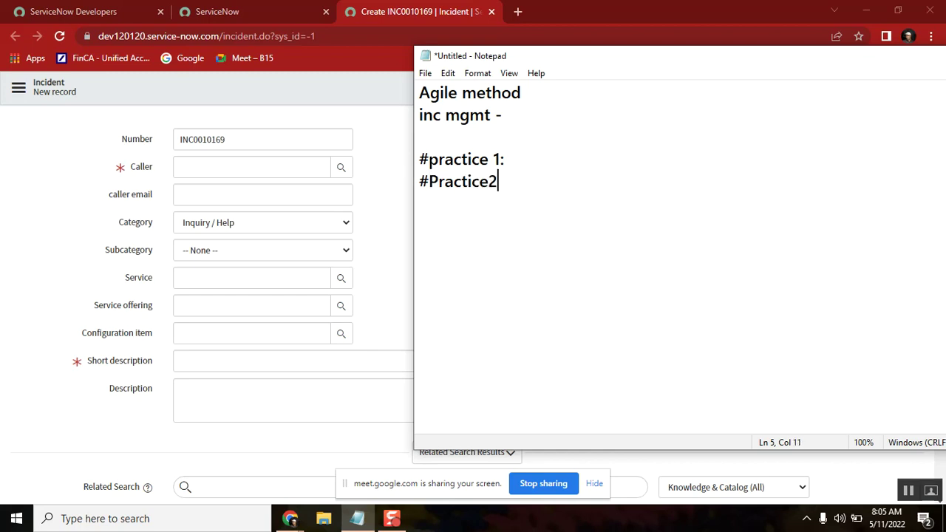
pyautogui.write(':')
pyautogui.press('Return')
pyautogui.press('Return')
pyautogui.write('Req#1')
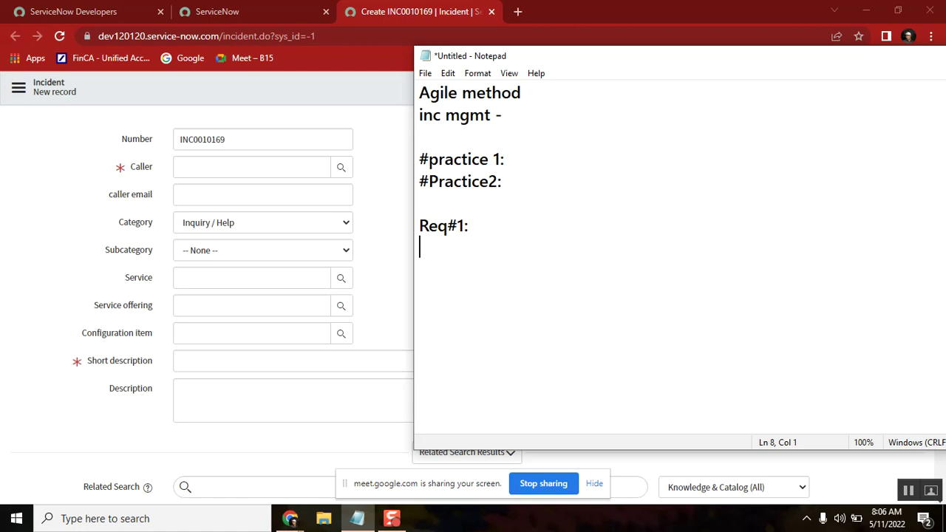
# Write the customer line 'Customer - new school' under Req#1.
pyautogui.write('Customer - school')
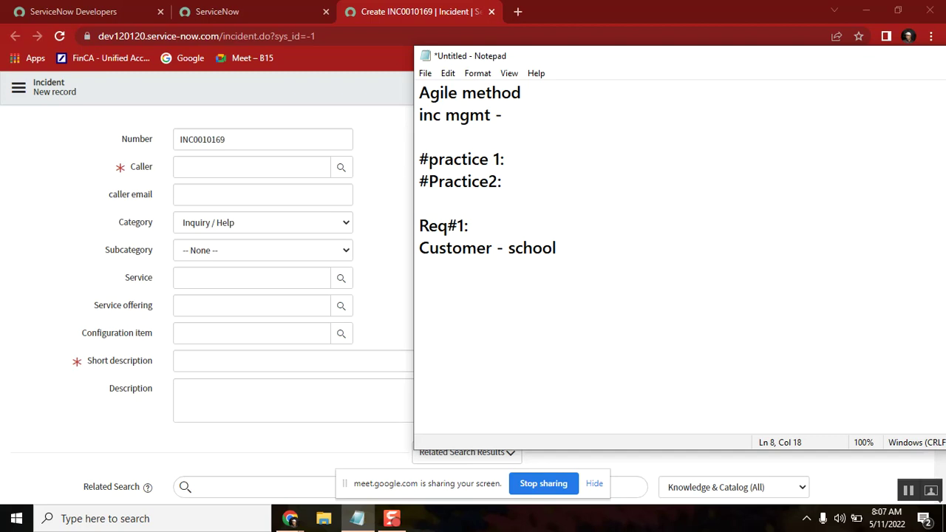
pyautogui.press('Left')
pyautogui.press('Left')
pyautogui.press('Left')
pyautogui.press('Left')
pyautogui.press('Left')
pyautogui.press('Left')
pyautogui.write('new')
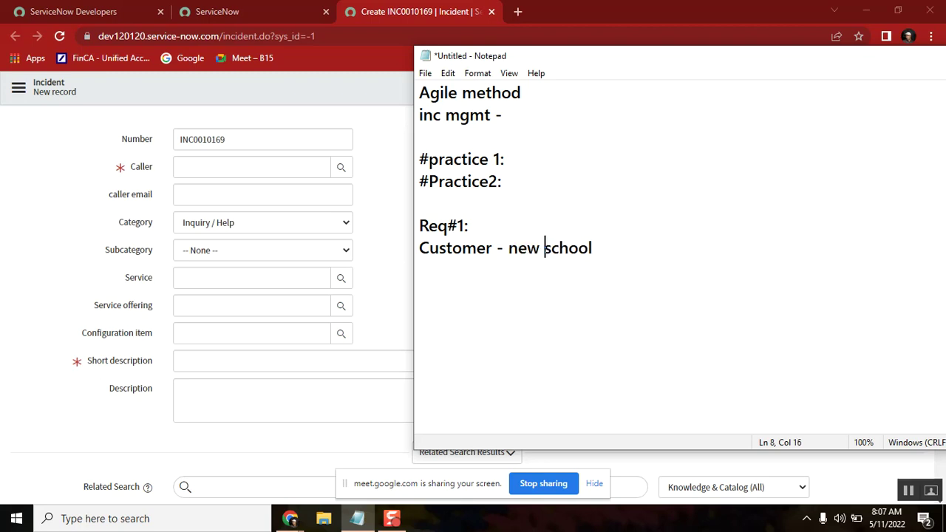
pyautogui.press('End')
pyautogui.click(266, 12)
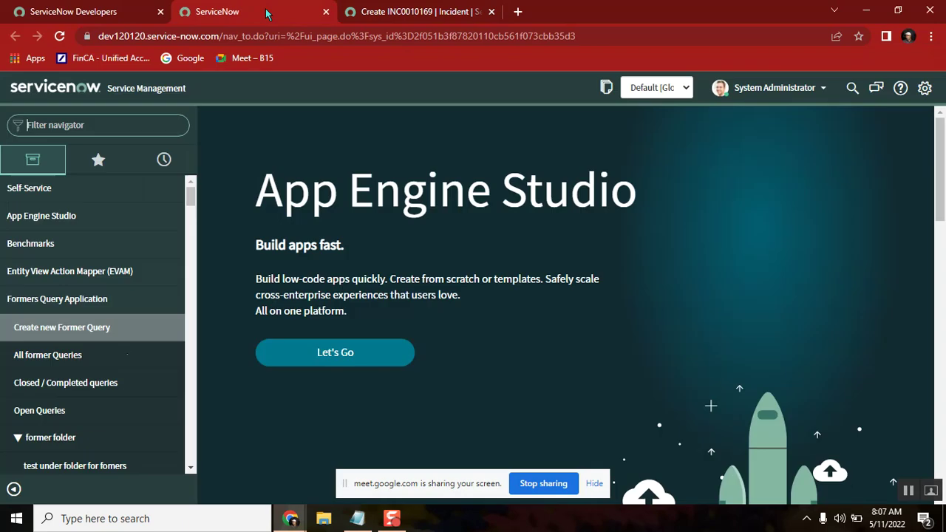
pyautogui.click(358, 518)
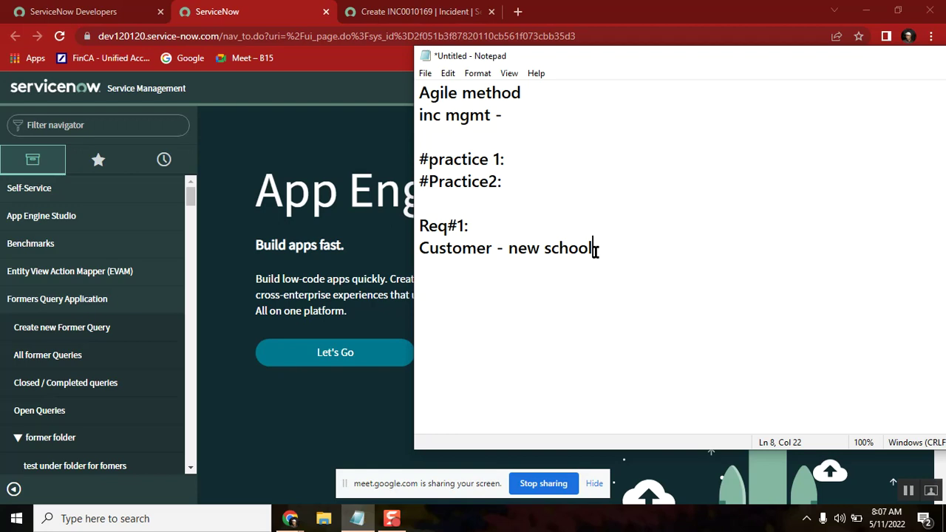
# List 'admins' and 'transport' as the first school needs on separate lines.
pyautogui.press('Return')
pyautogui.write('admins')
pyautogui.press('Return')
pyautogui.write('tra')
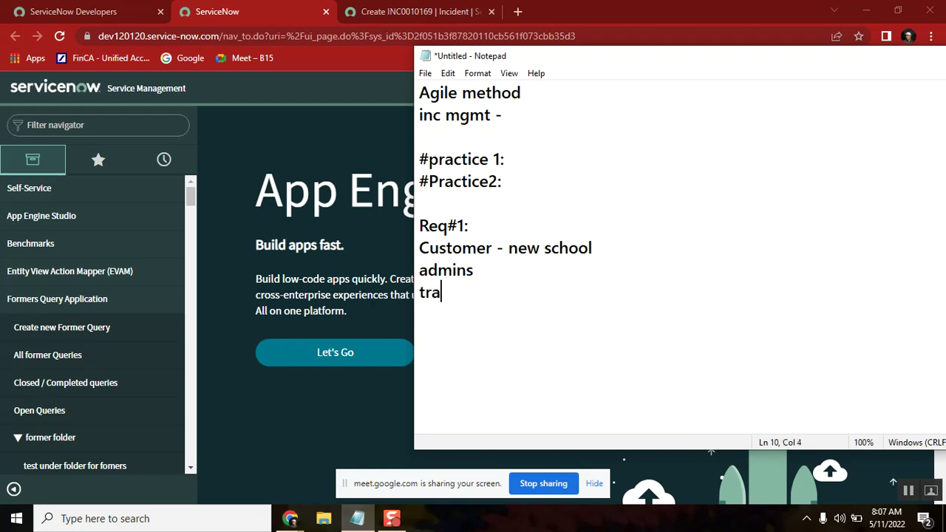
pyautogui.write('nspot')
pyautogui.press('Return')
pyautogui.press('BackSpace')
pyautogui.press('BackSpace')
pyautogui.write('rt')
pyautogui.press('Return')
# Add 'medical', 'concerns from students/parent', 'stationary' and 'staff' as further lines.
pyautogui.write('medical')
pyautogui.press('Return')
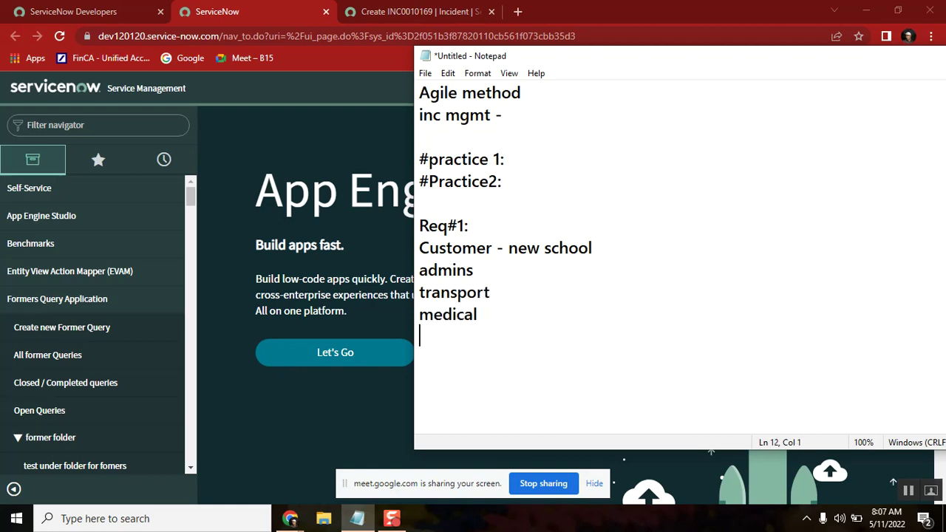
pyautogui.write('concerns from ')
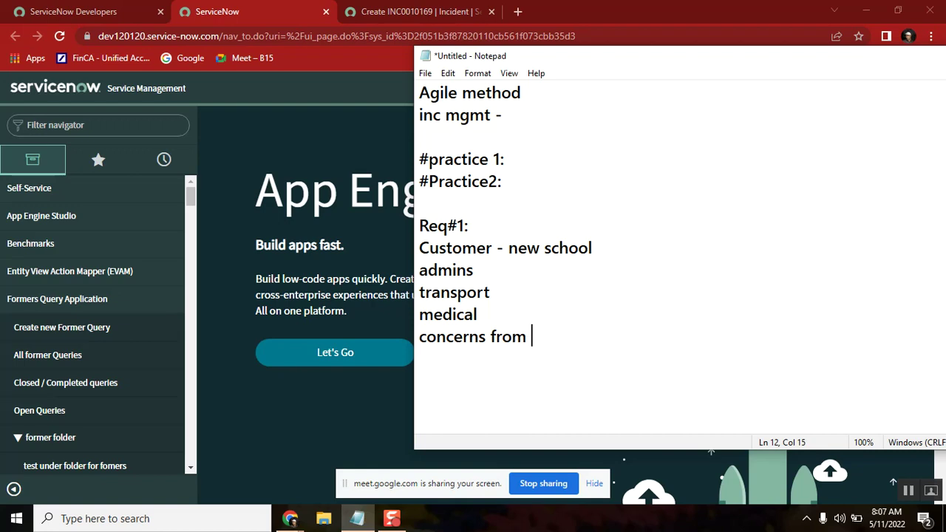
pyautogui.write('students')
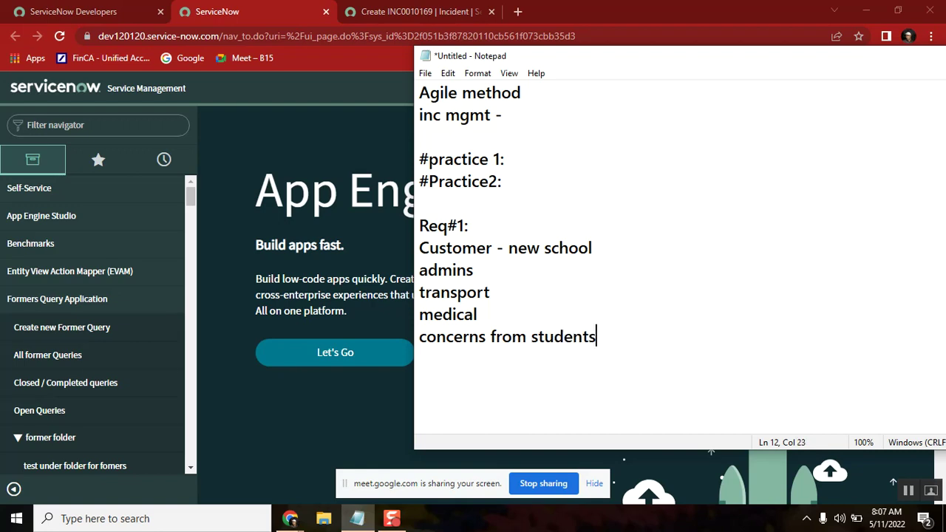
pyautogui.write('/parent')
pyautogui.press('Return')
pyautogui.write('stationary')
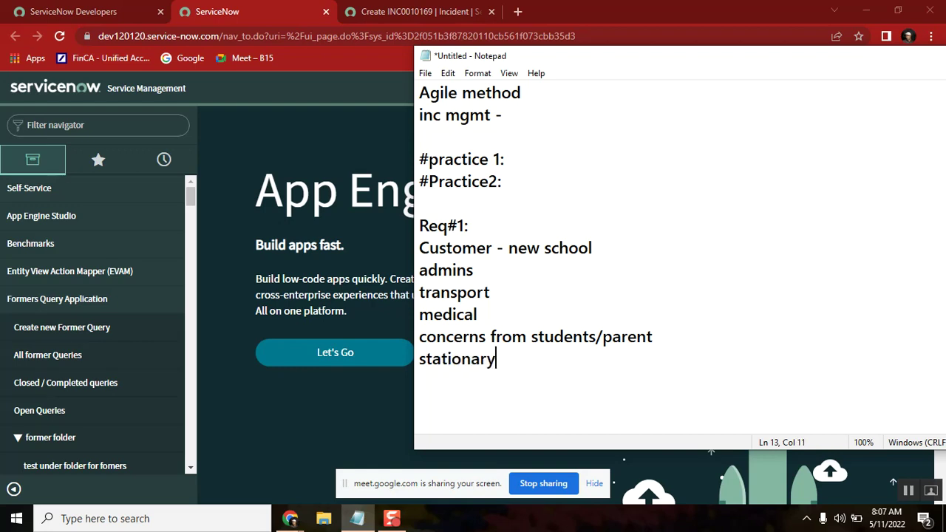
pyautogui.press('Return')
pyautogui.write('staff')
# Join admins, transport, medical and concerns into one comma-separated line, and stationary with staff.
pyautogui.click(486, 269)
pyautogui.write(',')
pyautogui.press('Delete')
pyautogui.click(553, 269)
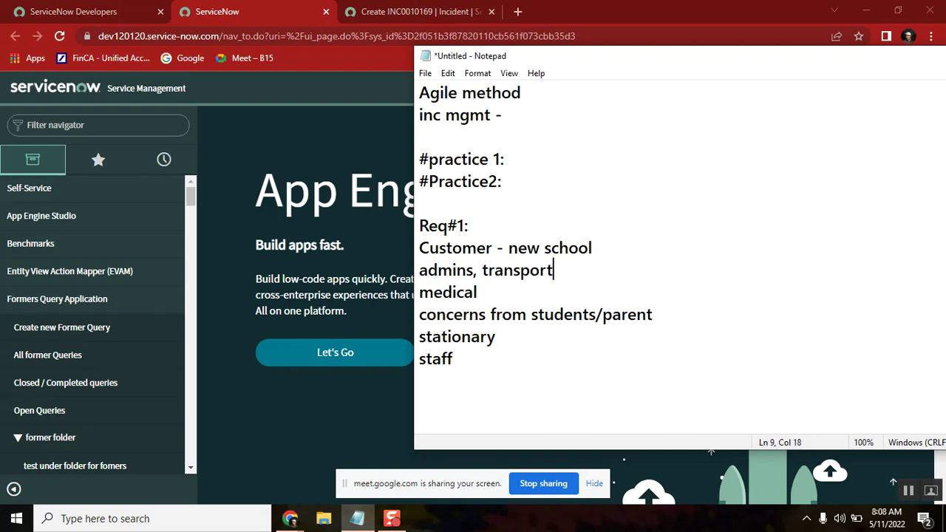
pyautogui.write(',')
pyautogui.press('Delete')
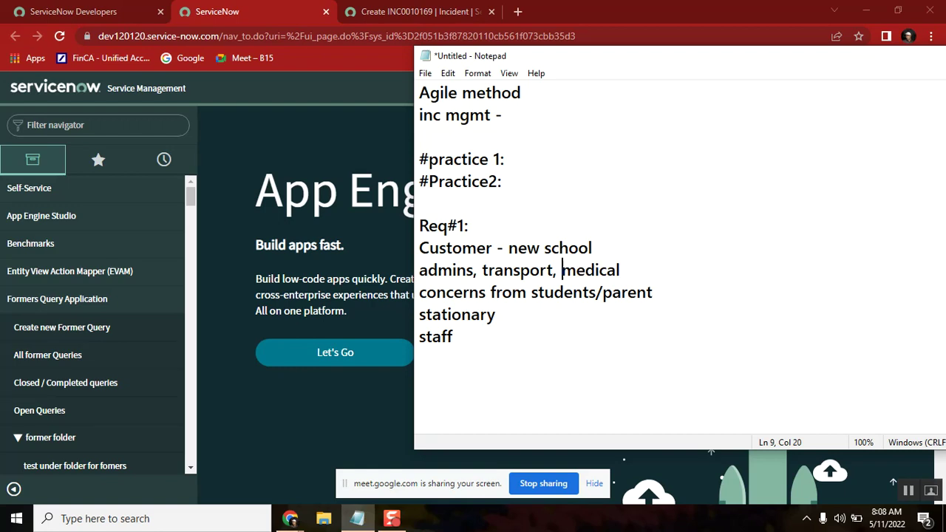
pyautogui.click(620, 269)
pyautogui.write(',')
pyautogui.press('Delete')
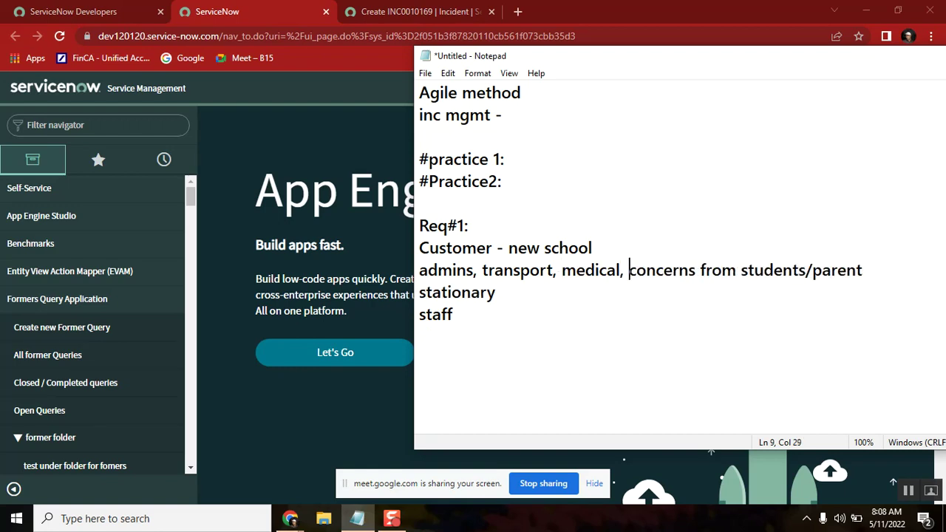
pyautogui.press('Down')
pyautogui.write(',')
pyautogui.press('Delete')
# Append '(teaching/nonteaching), uniform, class room requirement' after staff.
pyautogui.press('End')
pyautogui.write('(t')
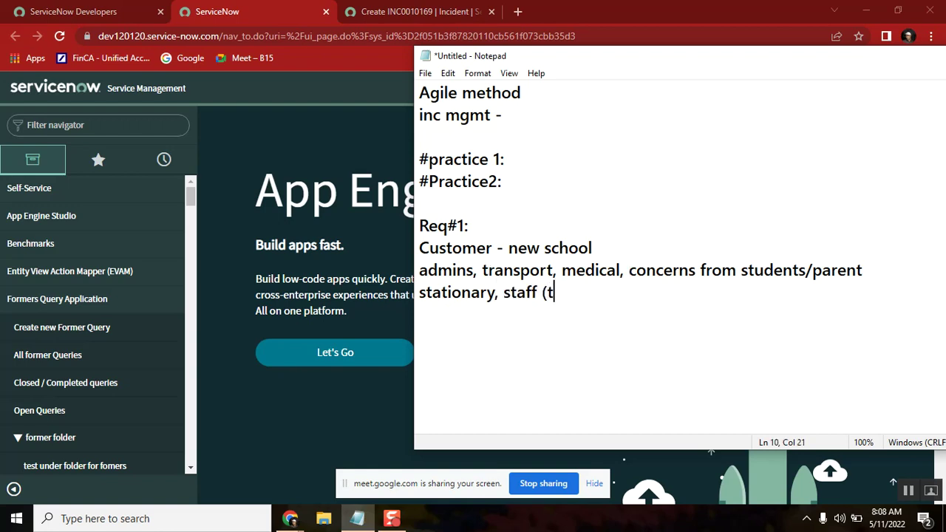
pyautogui.write('eaching/nonteaching)')
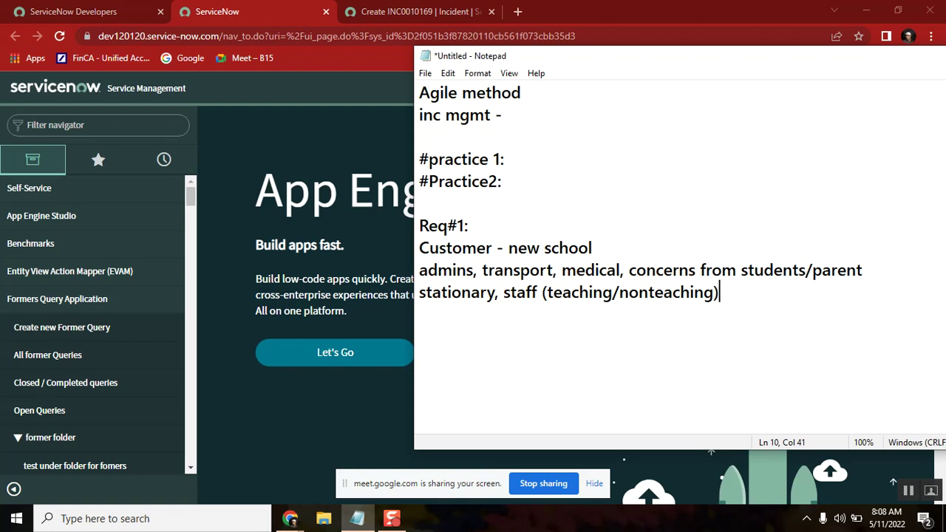
pyautogui.write(', unifor')
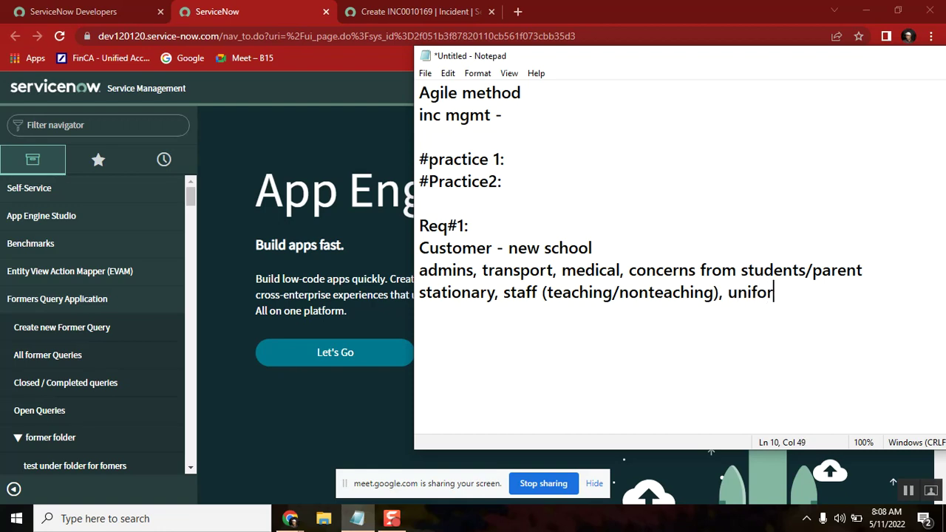
pyautogui.write('m,')
pyautogui.click(767, 292)
pyautogui.click(850, 293)
pyautogui.write('class room')
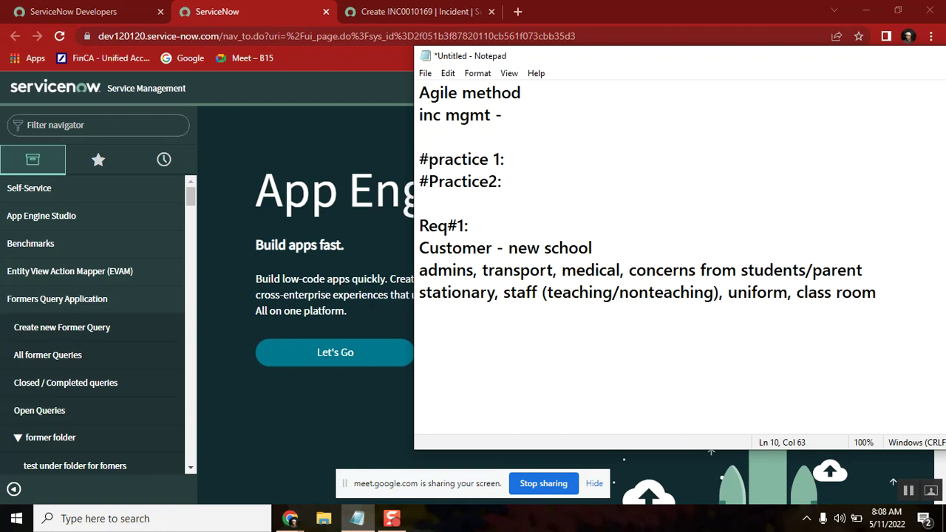
pyautogui.write(' requirement')
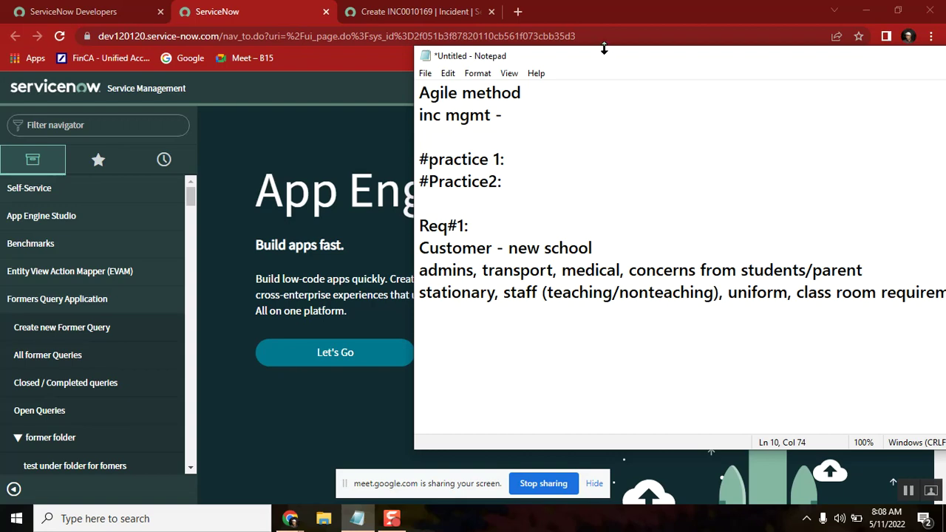
# End the needs line with ', books & stationary.'.
pyautogui.moveTo(598, 59); pyautogui.dragTo(441, 52)
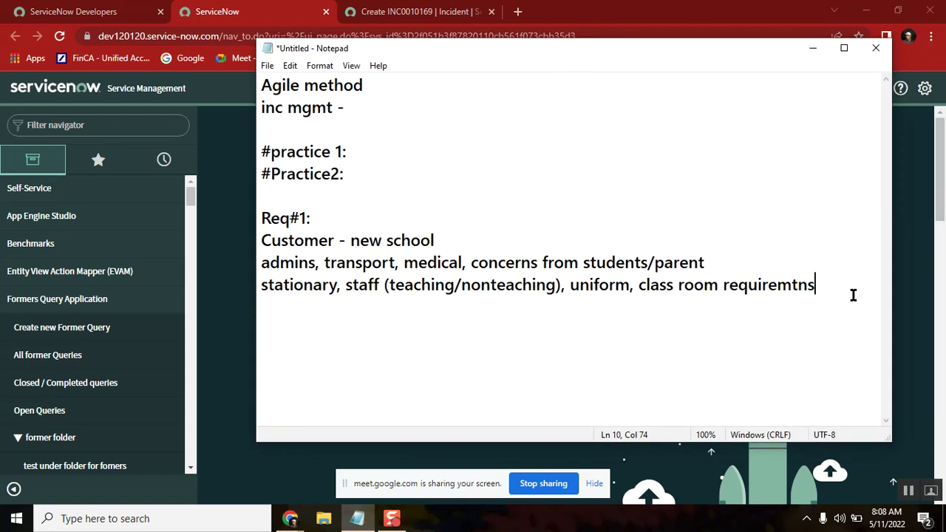
pyautogui.write(',')
pyautogui.write('books')
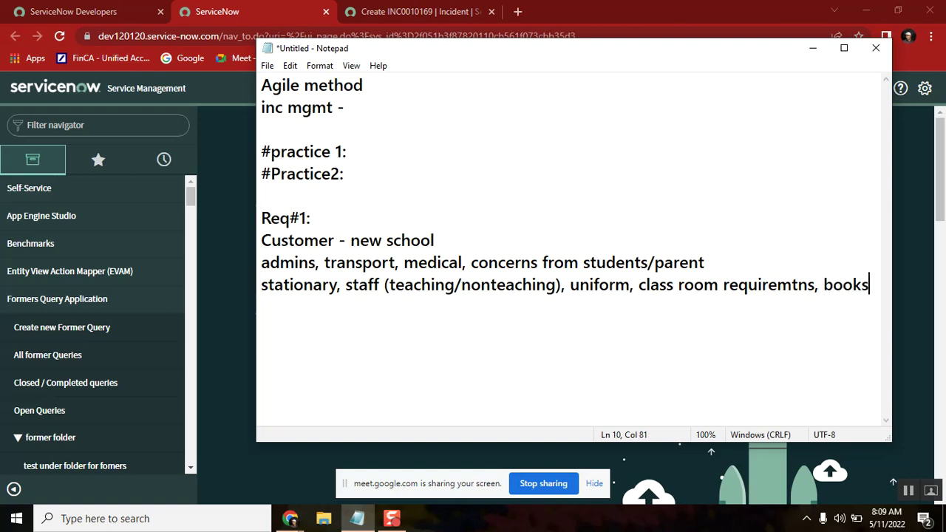
pyautogui.write(' & releat')
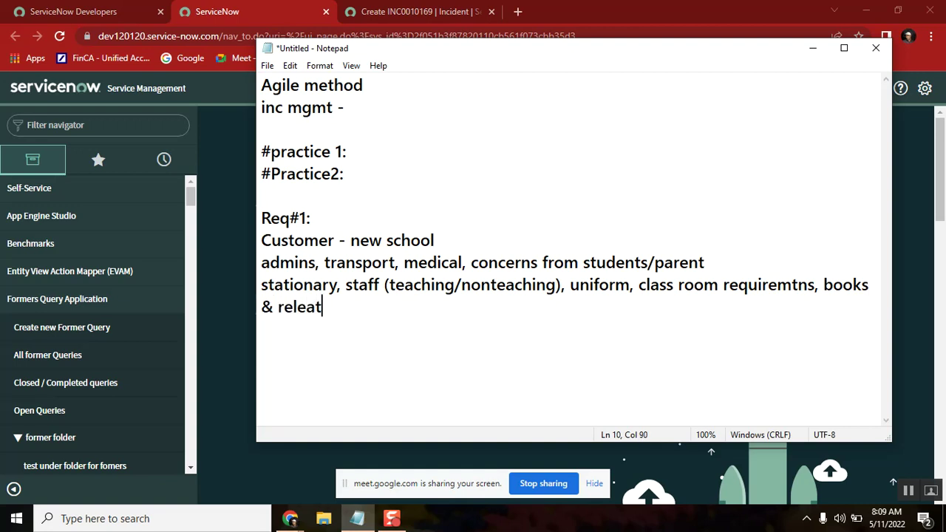
pyautogui.press('BackSpace')
pyautogui.press('BackSpace')
pyautogui.press('BackSpace')
pyautogui.press('BackSpace')
pyautogui.press('BackSpace')
pyautogui.press('BackSpace')
pyautogui.write('stationary.')
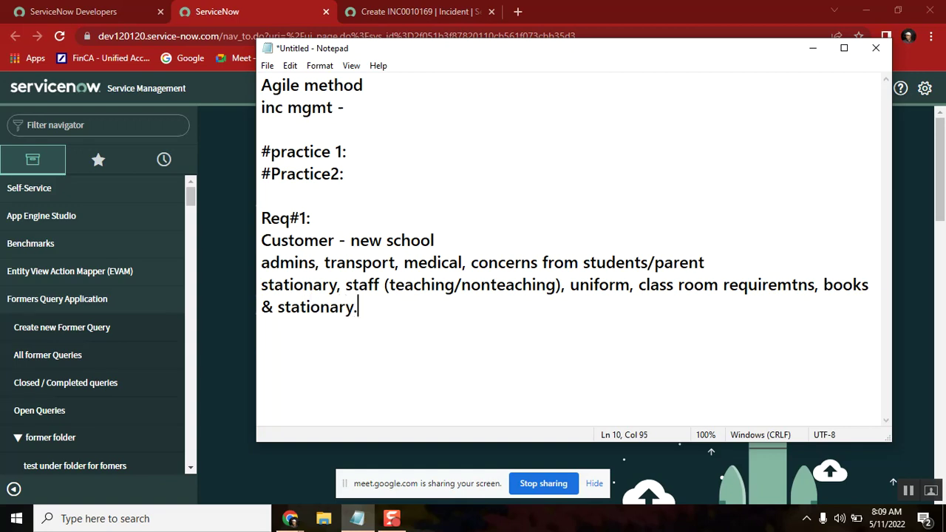
# Point out the word 'room' and keep the closing period after 'stationary'.
pyautogui.click(453, 232)
pyautogui.click(379, 314)
pyautogui.press('BackSpace')
pyautogui.write(',')
pyautogui.doubleClick(688, 285)
pyautogui.click(643, 286)
pyautogui.doubleClick(686, 285)
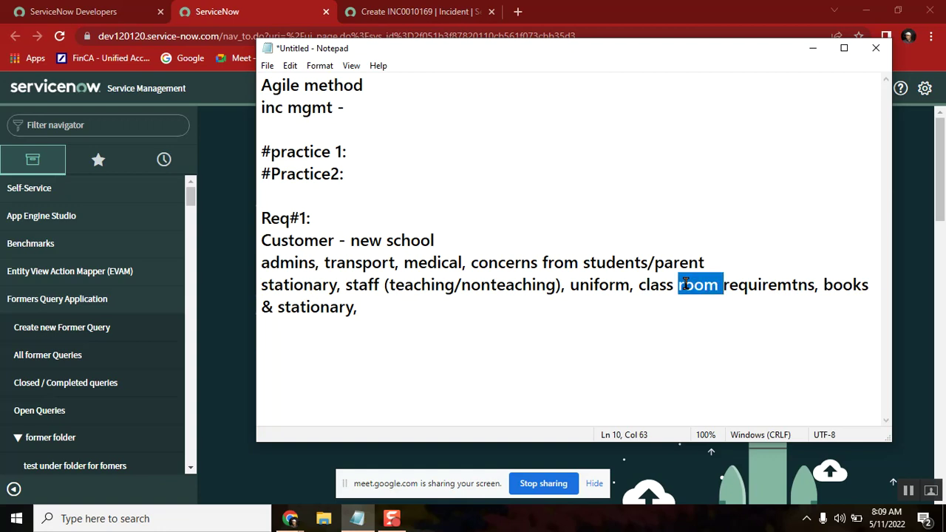
pyautogui.click(407, 305)
pyautogui.press('BackSpace')
pyautogui.write('.')
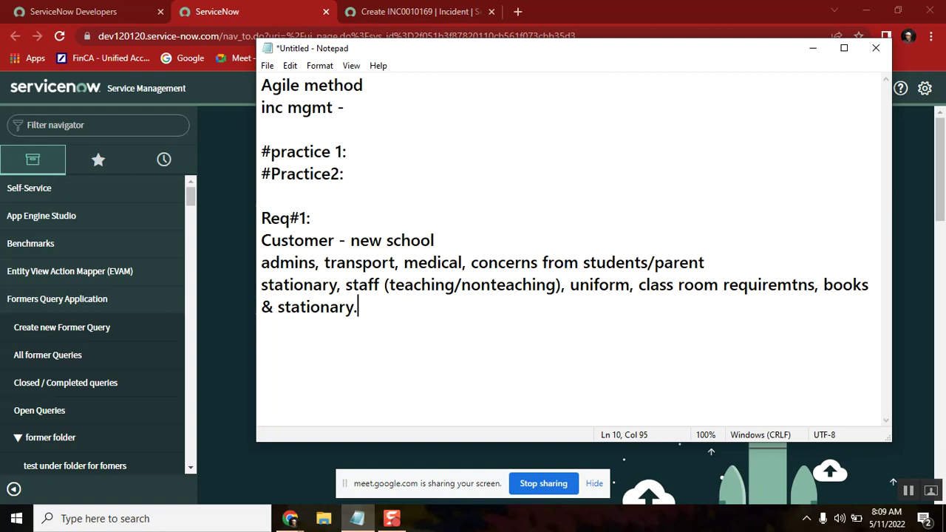
# Capitalise 'admins' to 'Admins'.
pyautogui.click(269, 263)
pyautogui.press('BackSpace')
pyautogui.write('A')
pyautogui.click(383, 297)
pyautogui.keyDown('shift'); pyautogui.click(261, 264); pyautogui.keyUp('shift')
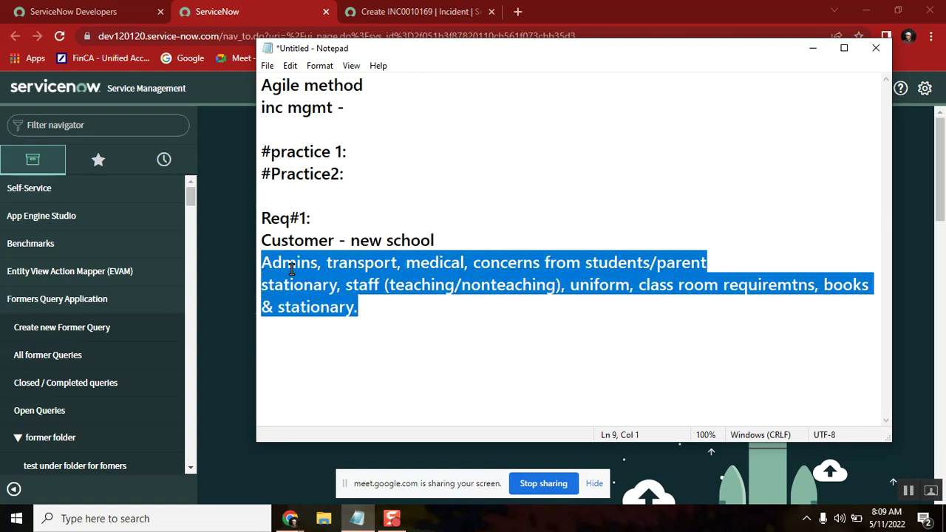
pyautogui.click(322, 284)
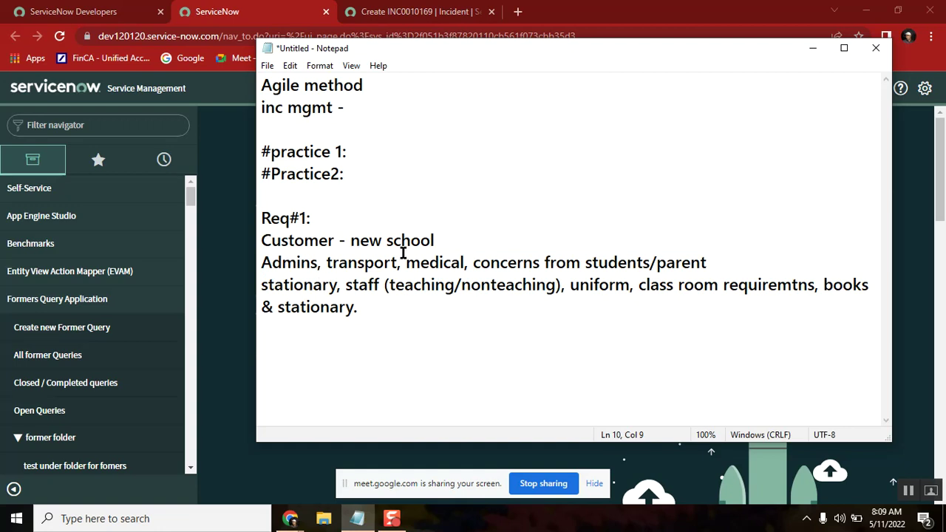
pyautogui.click(364, 265)
pyautogui.click(302, 263)
pyautogui.doubleClick(301, 263)
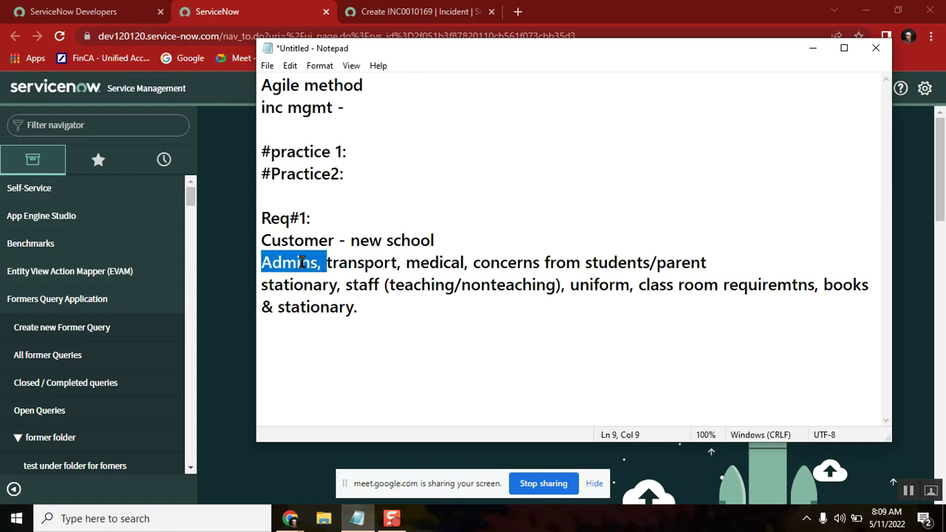
pyautogui.doubleClick(405, 284)
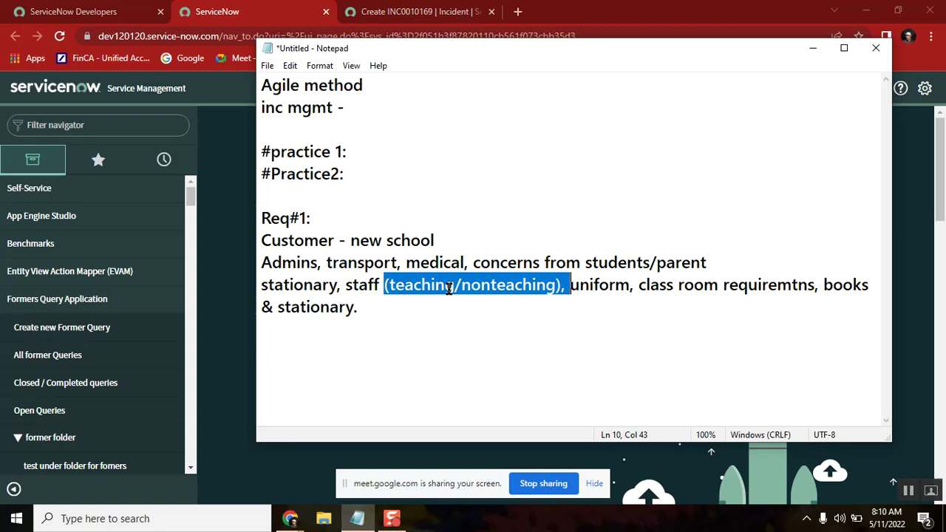
pyautogui.click(359, 285)
pyautogui.doubleClick(519, 264)
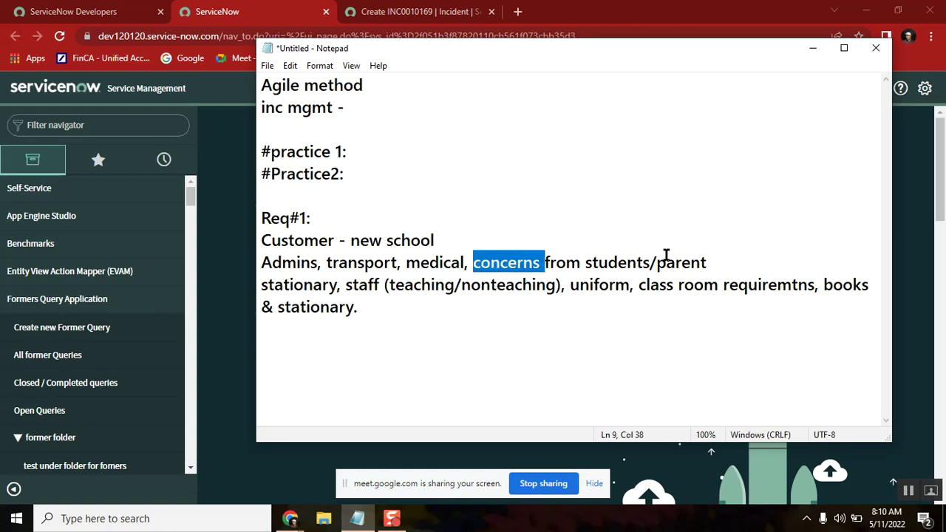
pyautogui.doubleClick(315, 307)
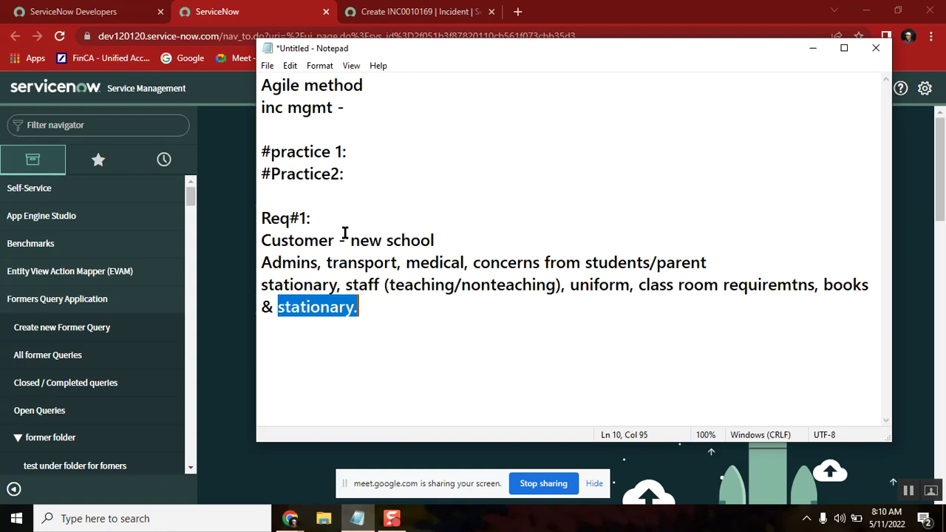
# Add the heading 'Req#2: Career guidelines' after a blank line, with a new line below.
pyautogui.click(376, 313)
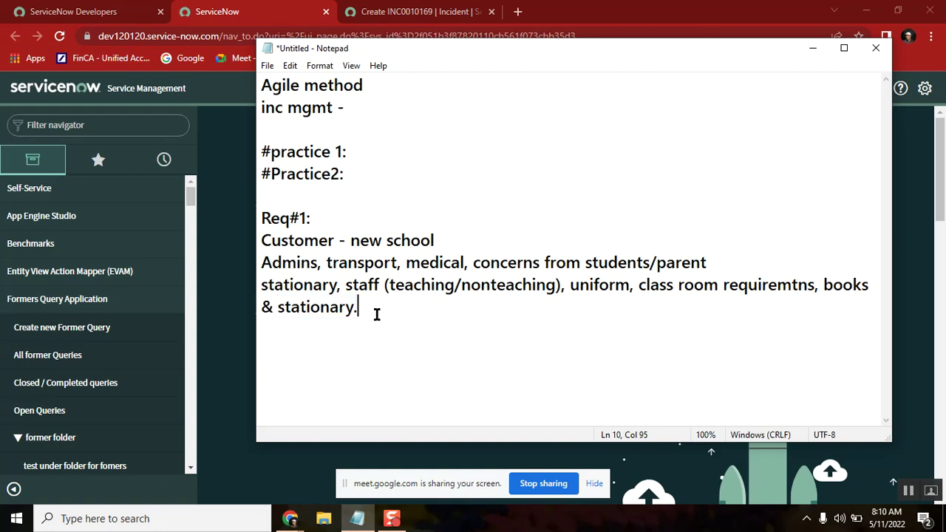
pyautogui.press('Return')
pyautogui.press('Return')
pyautogui.write('Req#2:')
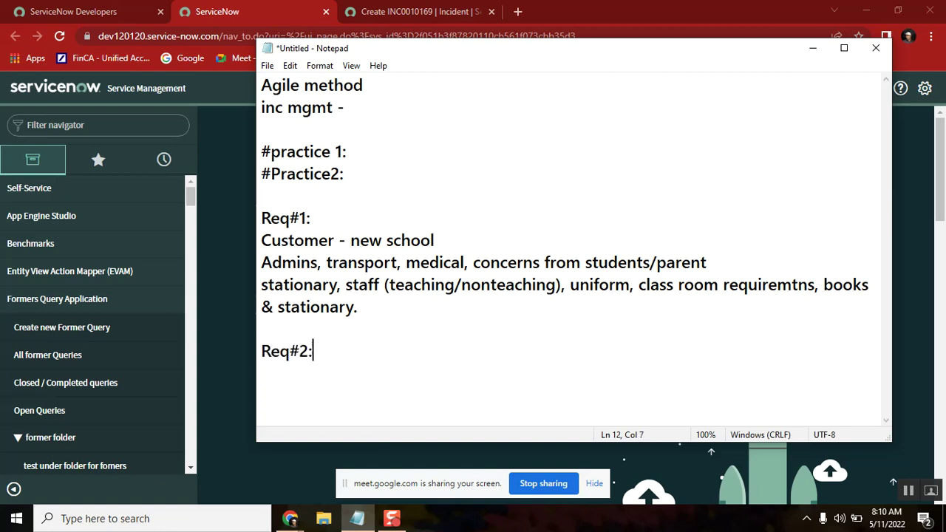
pyautogui.press('Return')
pyautogui.press('Return')
pyautogui.press('Return')
pyautogui.press('Return')
pyautogui.press('Return')
pyautogui.press('Return')
pyautogui.press('Return')
pyautogui.press('Return')
pyautogui.press('Return')
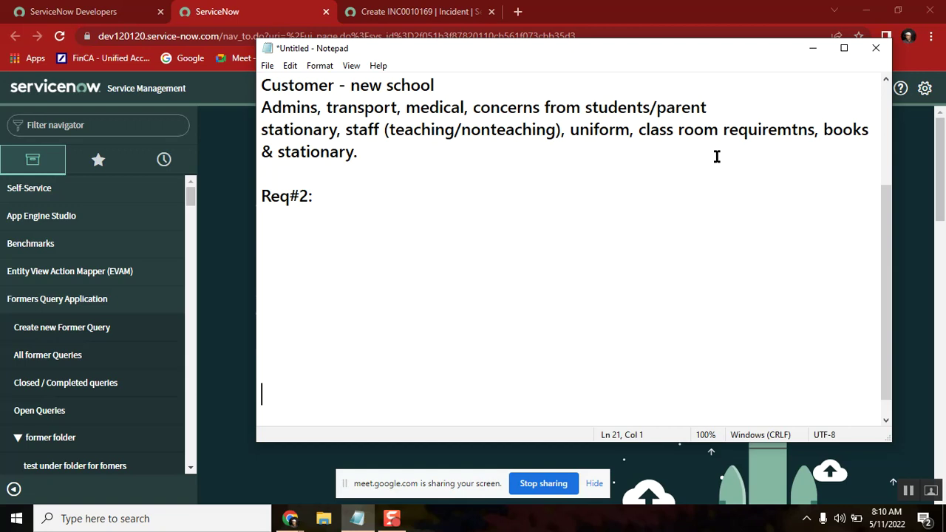
pyautogui.click(291, 211)
pyautogui.click(357, 197)
pyautogui.write('Cree')
pyautogui.press('BackSpace')
pyautogui.press('BackSpace')
pyautogui.press('BackSpace')
pyautogui.write('areer')
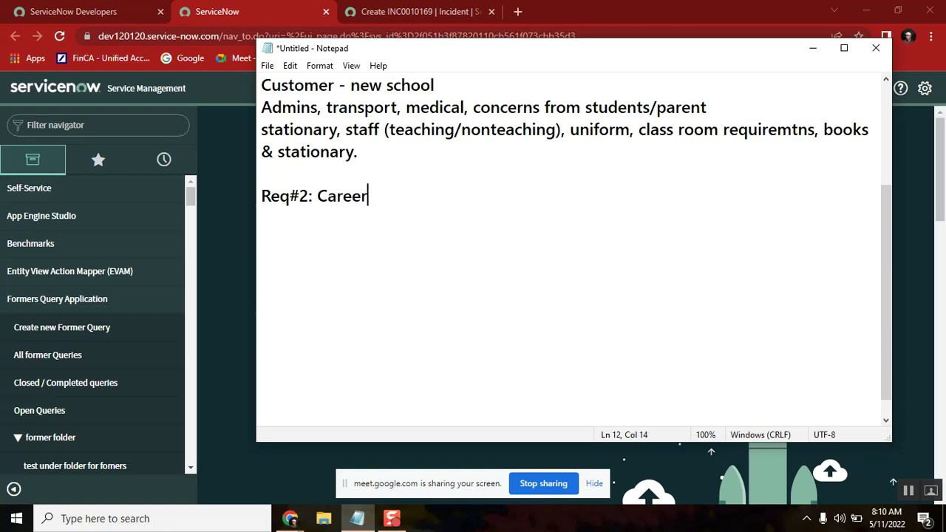
pyautogui.write(' guidelines')
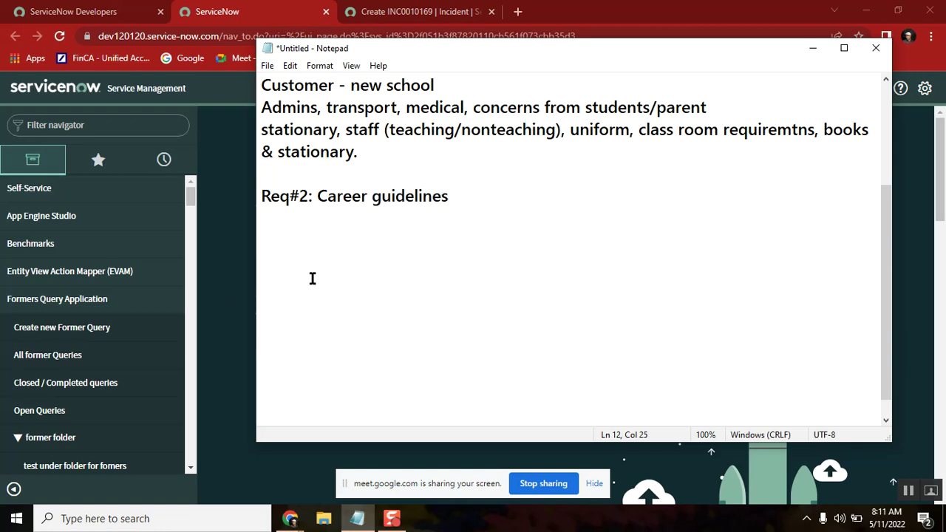
pyautogui.press('Return')
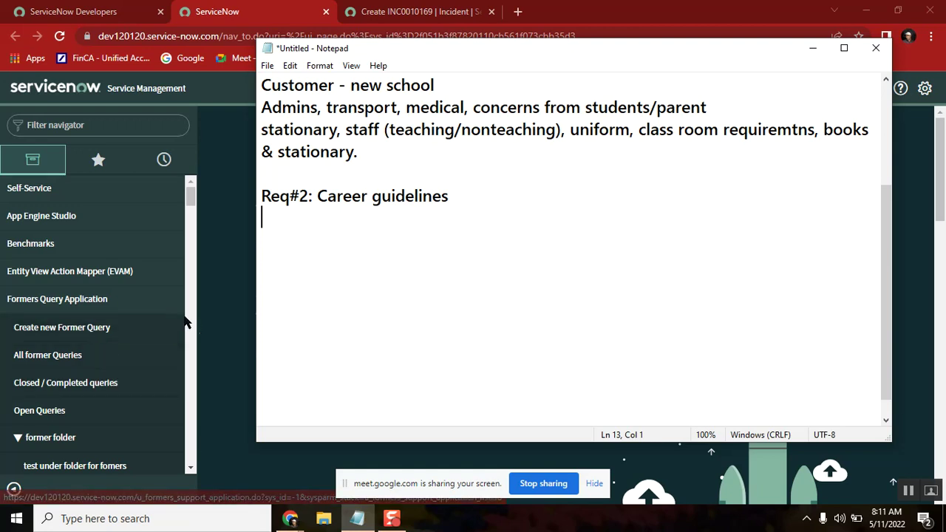
pyautogui.doubleClick(344, 196)
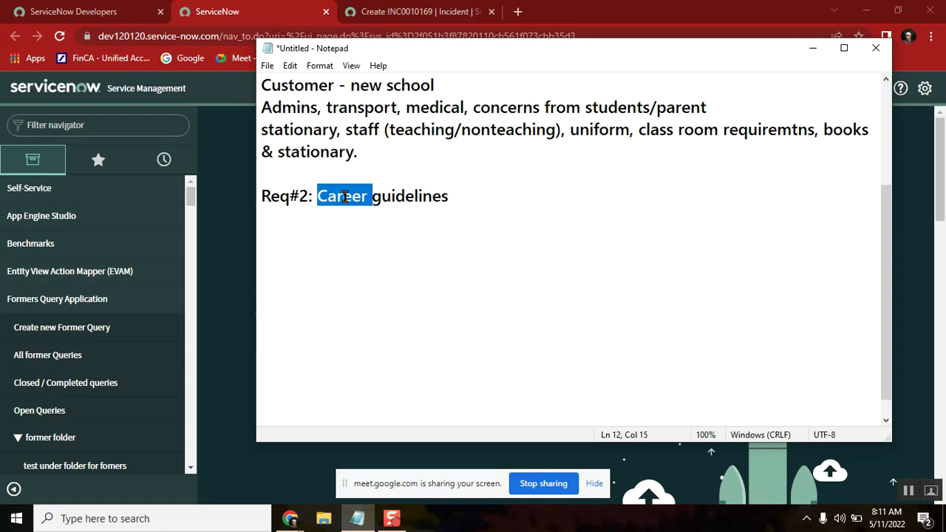
# Under Career guidelines, add the line 'customer can raise a request with career related query.'.
pyautogui.click(455, 204)
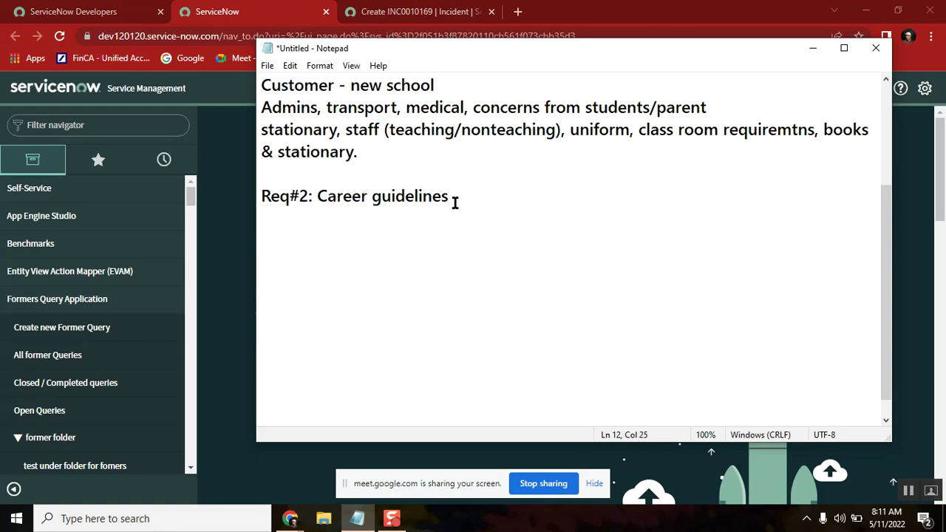
pyautogui.press('Return')
pyautogui.write('cu')
pyautogui.press('BackSpace')
pyautogui.press('BackSpace')
pyautogui.write('customer ')
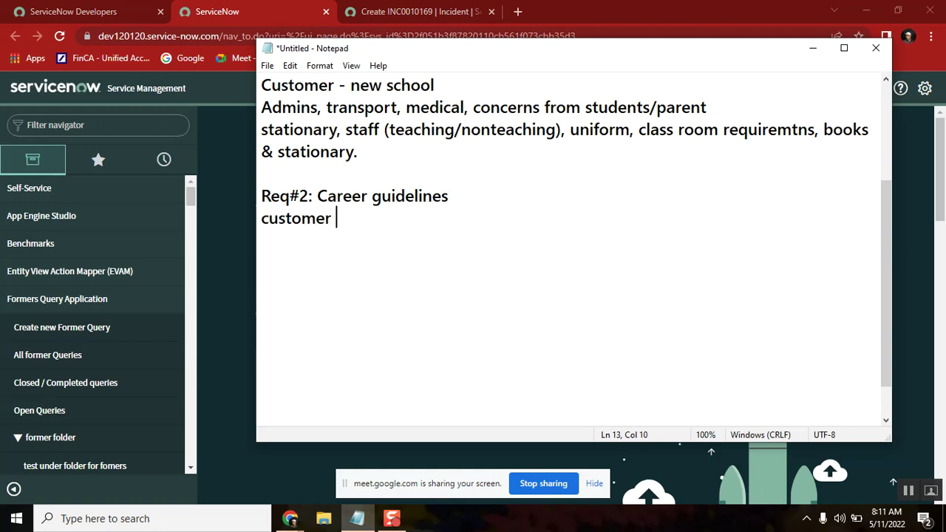
pyautogui.write('can raise a r')
pyautogui.write('equ')
pyautogui.press('BackSpace')
pyautogui.write('quest wi')
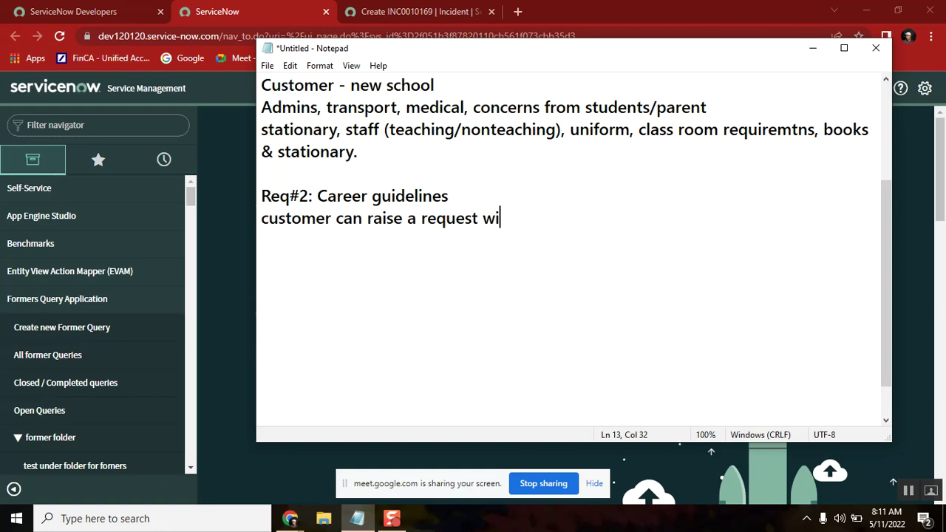
pyautogui.write('th career rela')
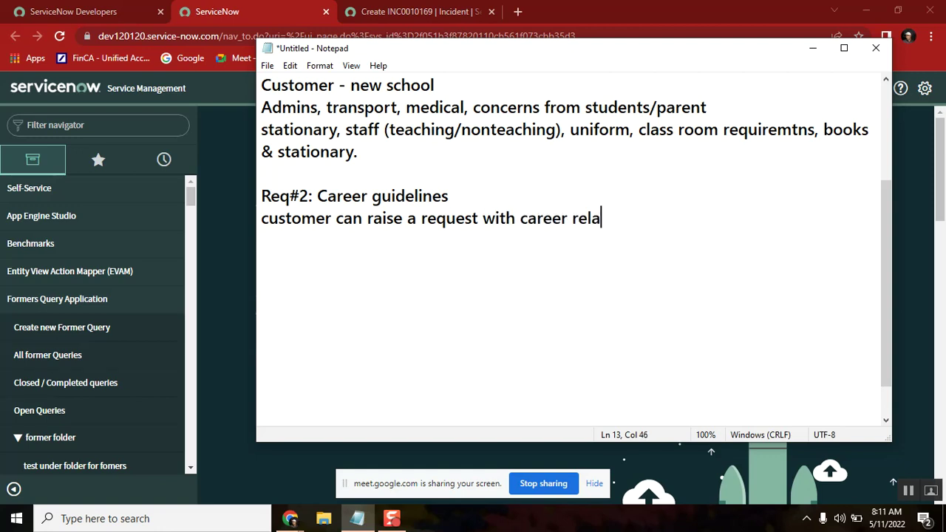
pyautogui.write('ted query.')
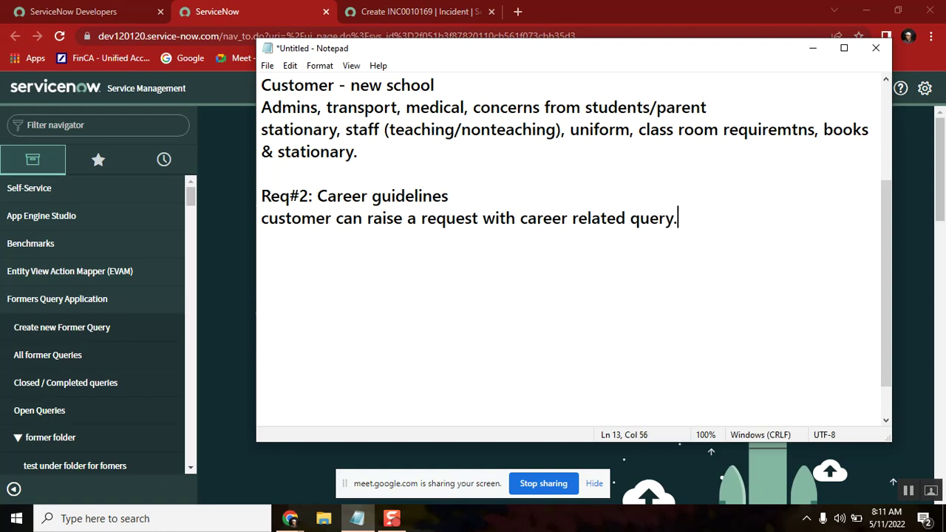
# Highlight the Req#2 heading and the word 'customer' to review the new line.
pyautogui.hotkey('shift', 'Up')
pyautogui.hotkey('shift', 'Up')
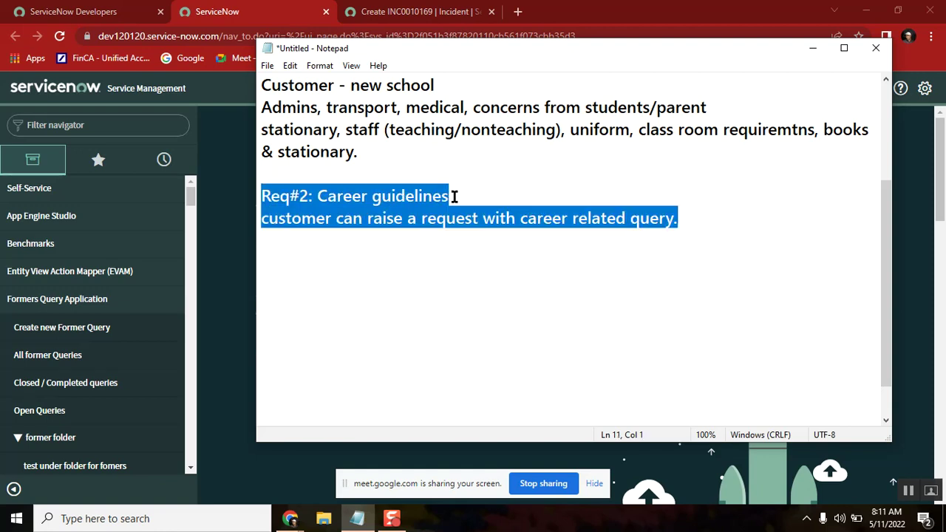
pyautogui.click(454, 196)
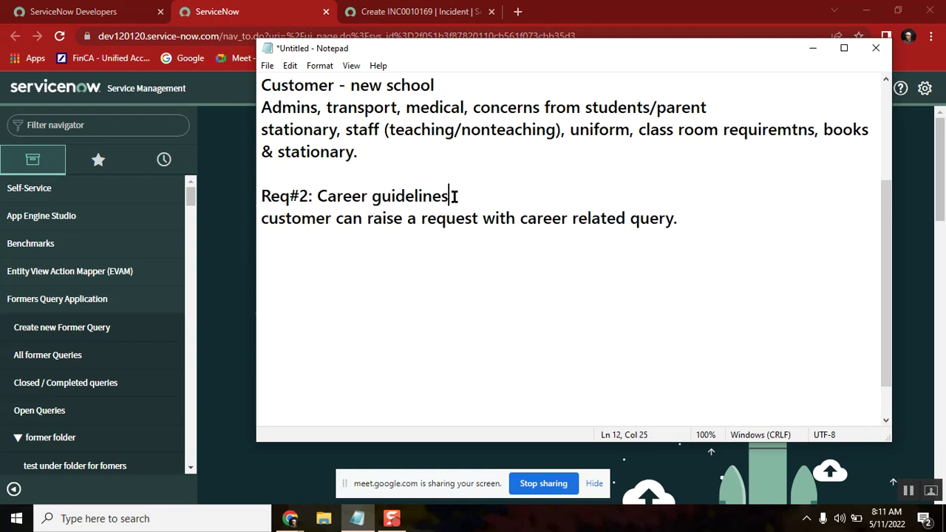
pyautogui.click(293, 217)
pyautogui.doubleClick(292, 217)
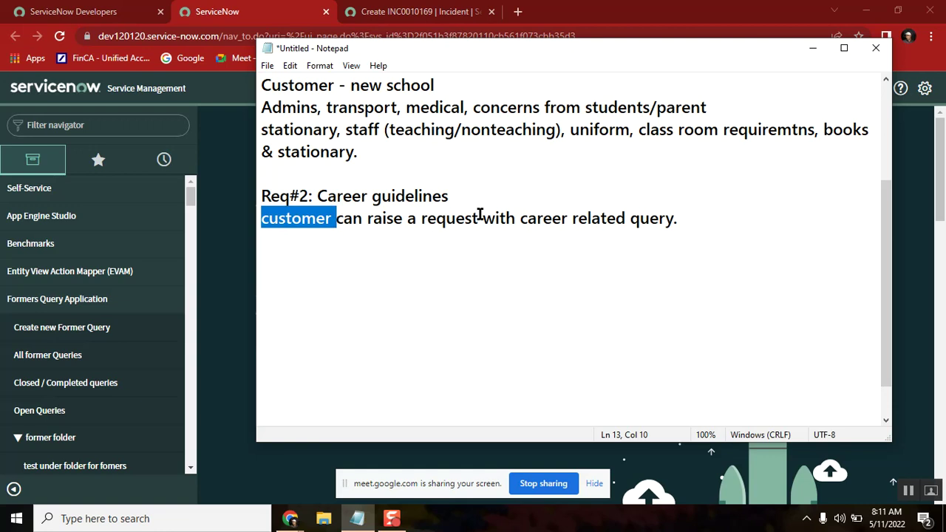
pyautogui.click(652, 216)
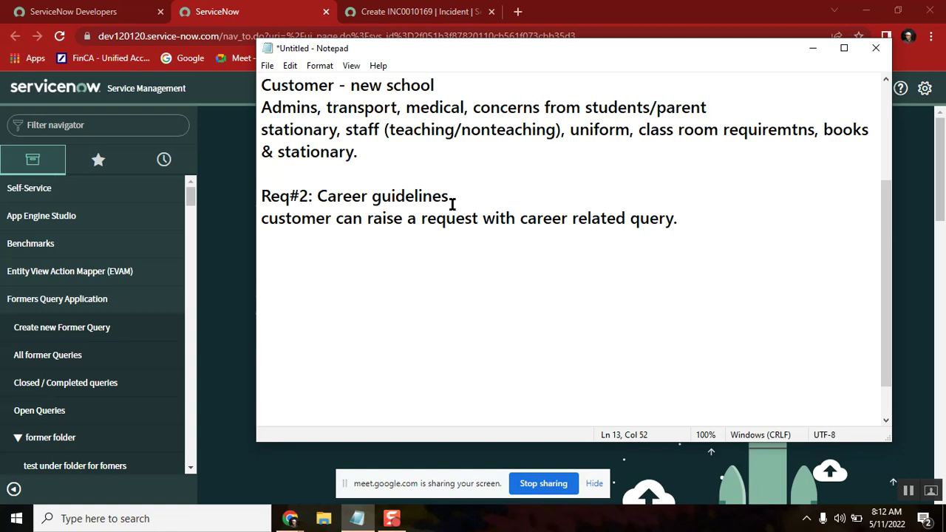
pyautogui.click(698, 222)
# Add the next line 'customer state query? job stream details of each job.'.
pyautogui.press('Return')
pyautogui.write('cust')
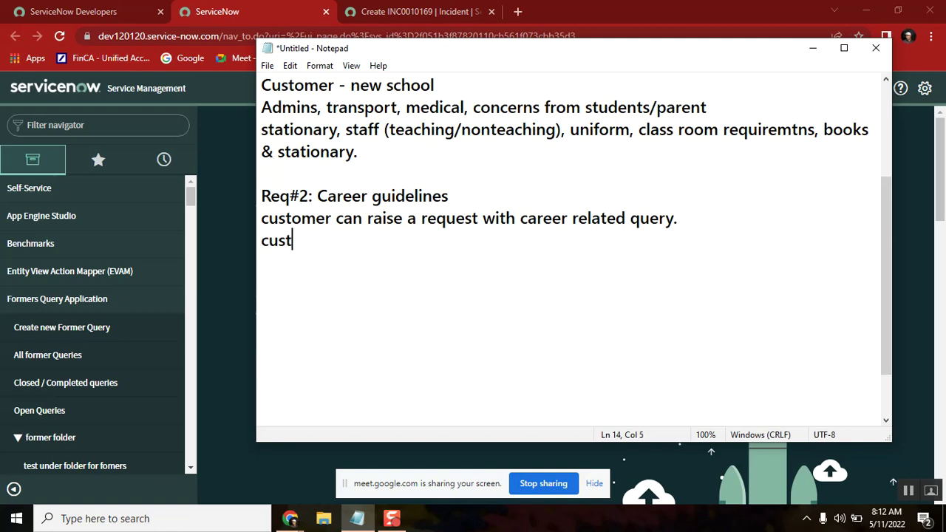
pyautogui.write('omer state qu')
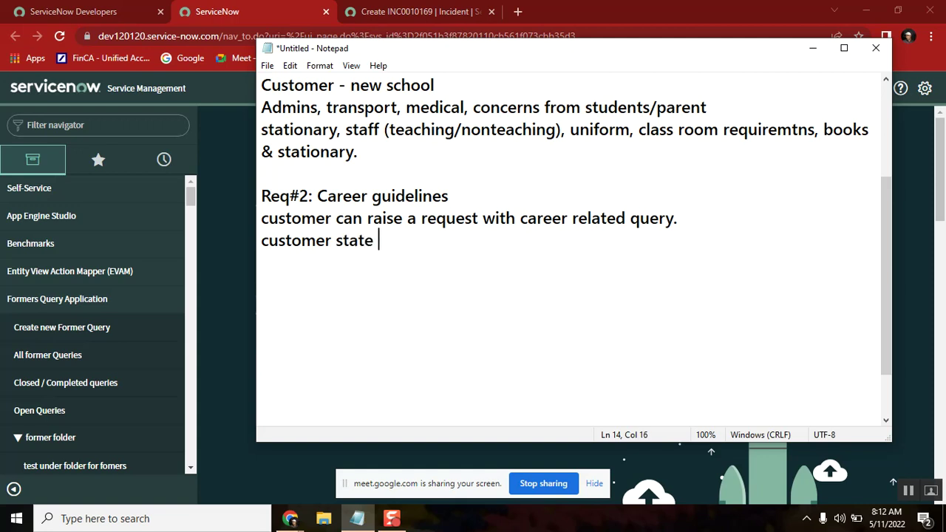
pyautogui.write('? ')
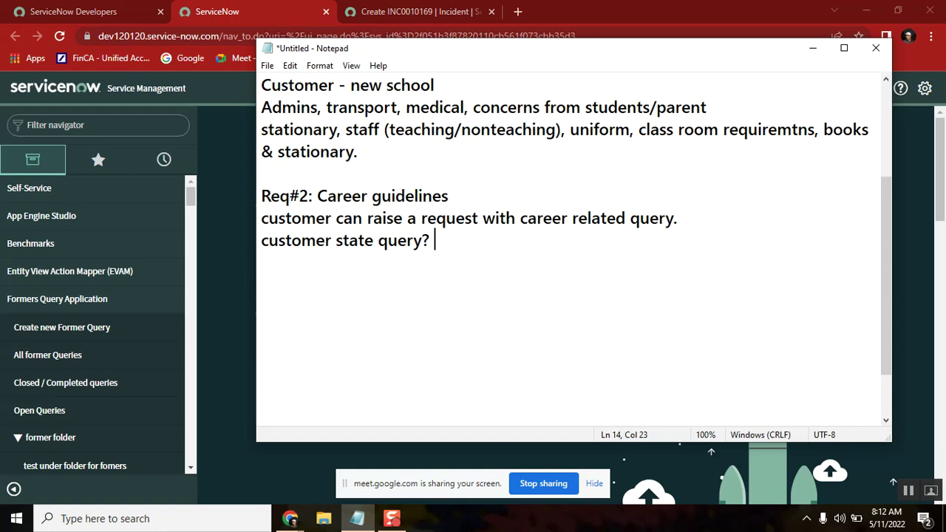
pyautogui.write('job stream .')
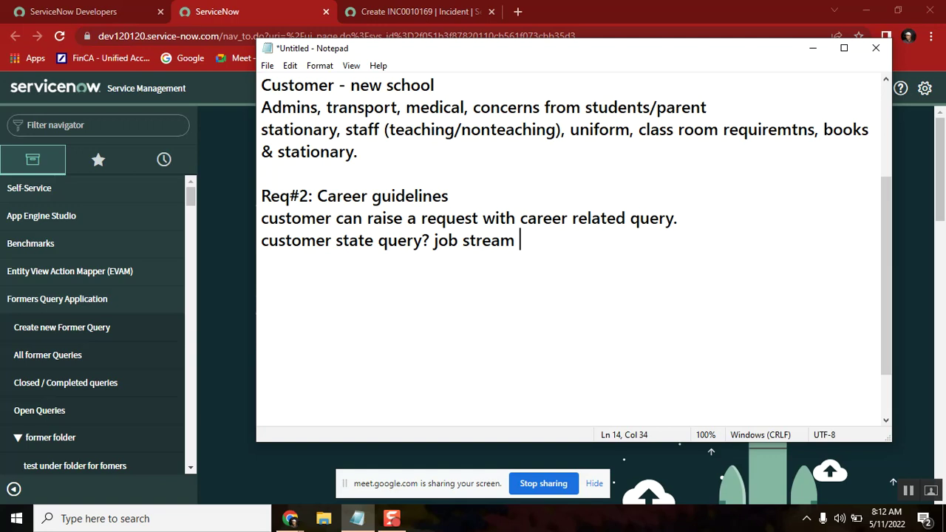
pyautogui.press('BackSpace')
pyautogui.write('...etc')
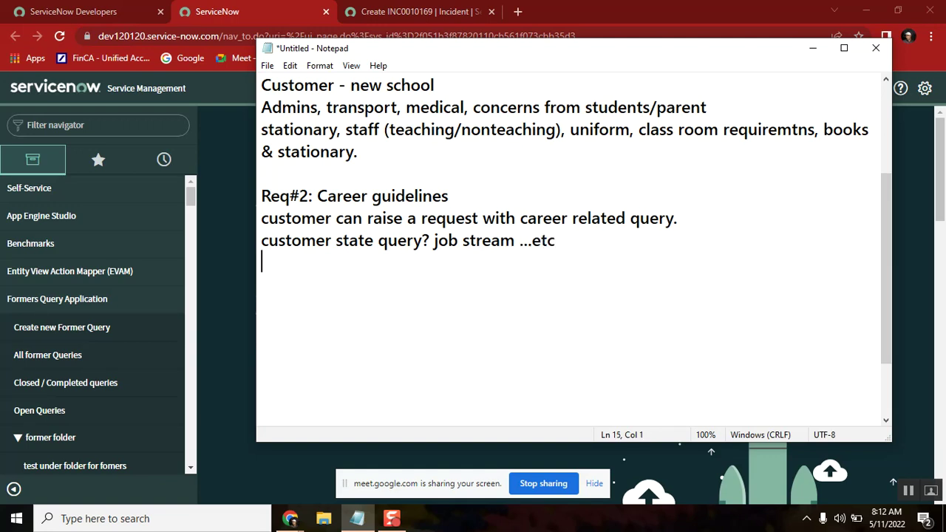
pyautogui.press('BackSpace')
pyautogui.press('BackSpace')
pyautogui.press('BackSpace')
pyautogui.press('BackSpace')
pyautogui.press('BackSpace')
pyautogui.press('BackSpace')
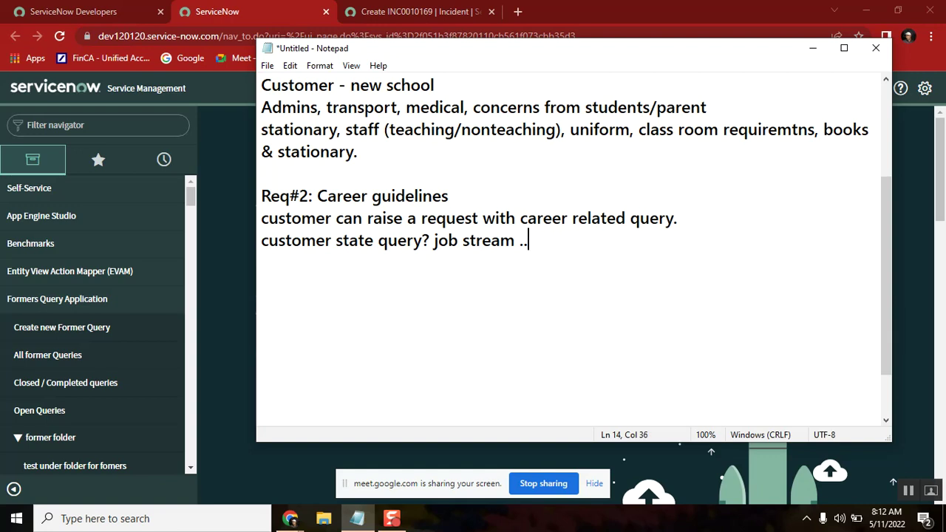
pyautogui.write('pr')
pyautogui.press('BackSpace')
pyautogui.press('BackSpace')
pyautogui.write('details of each job.')
# Insert a comma after 'job' and end that line with '..'.
pyautogui.click(461, 242)
pyautogui.write(',')
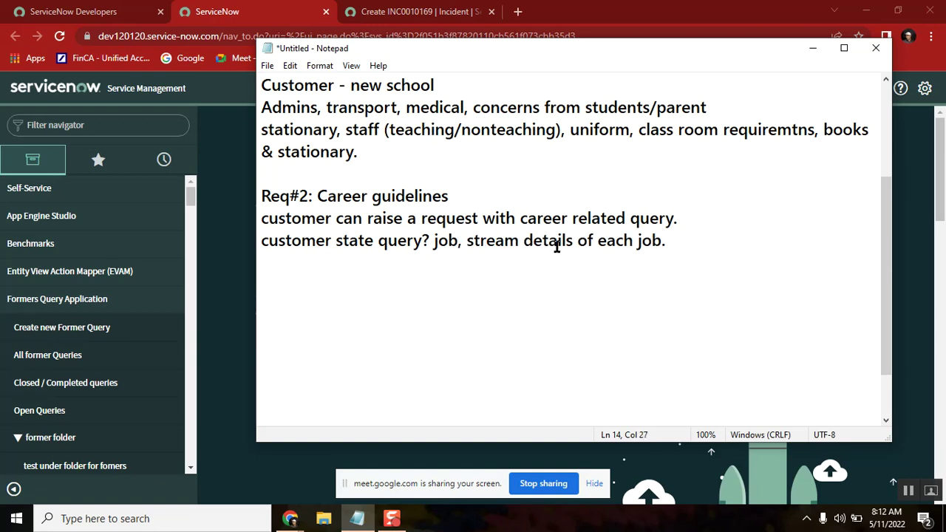
pyautogui.click(713, 245)
pyautogui.write('..')
pyautogui.press('Return')
pyautogui.press('Return')
# Add the heading 'Req#3: Learning Module'.
pyautogui.write('Req')
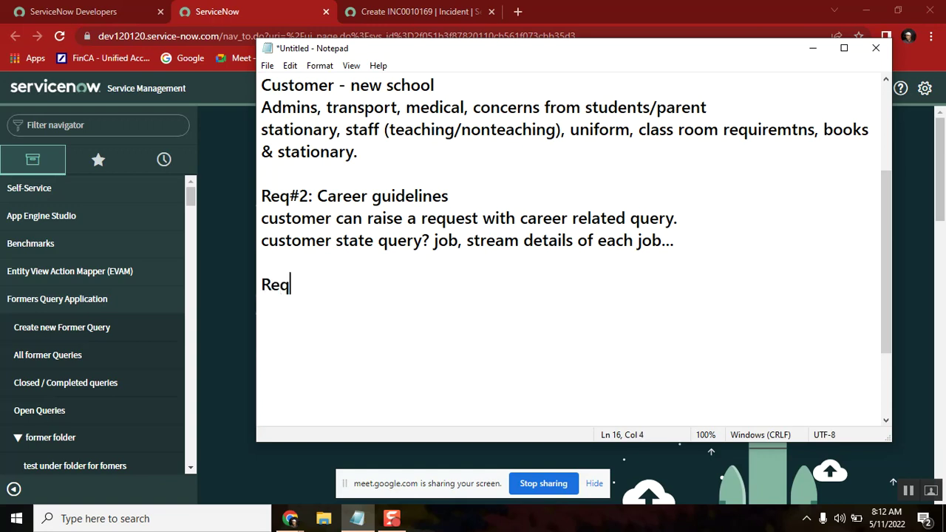
pyautogui.write('#3:')
pyautogui.press('Return')
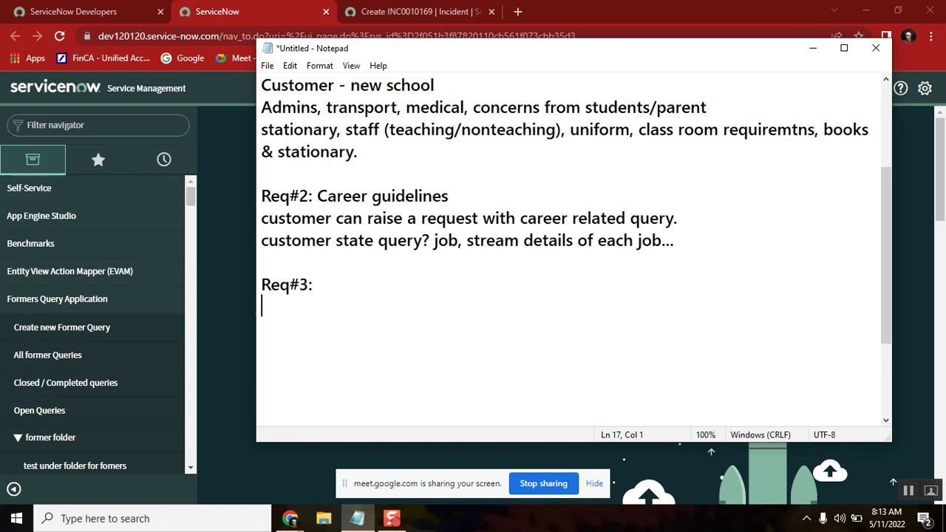
pyautogui.click(345, 288)
pyautogui.write('Learning Module')
# List the fields 'name , email , address , cource name , cource description , facililator , Fee Details.'.
pyautogui.press('Return')
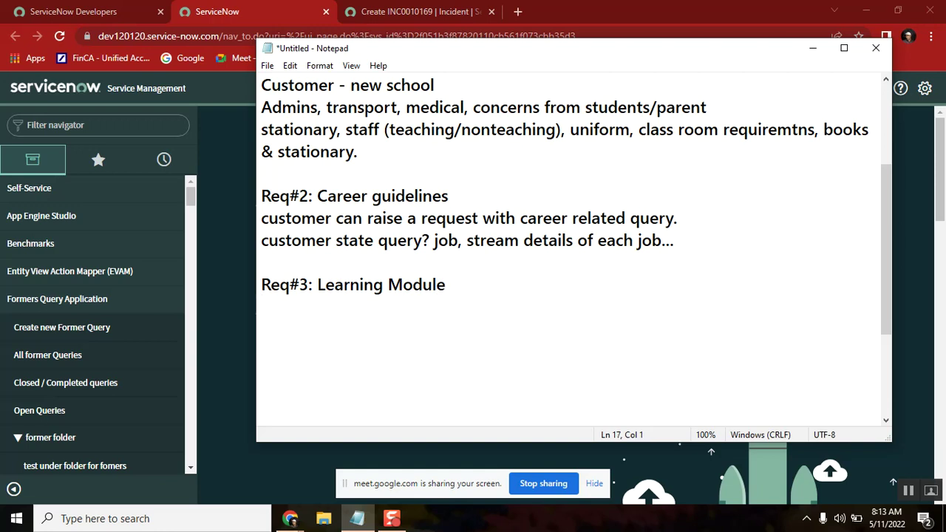
pyautogui.write('name , emai')
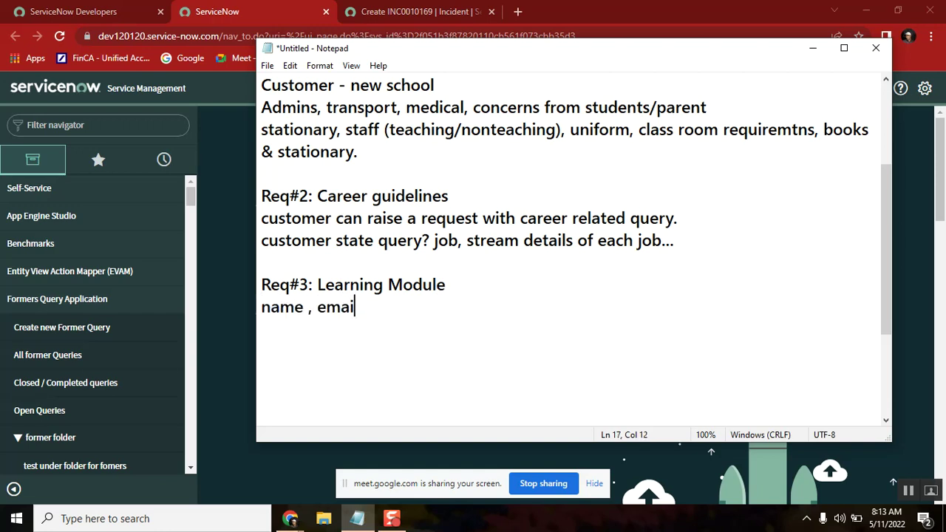
pyautogui.write('l , address ,')
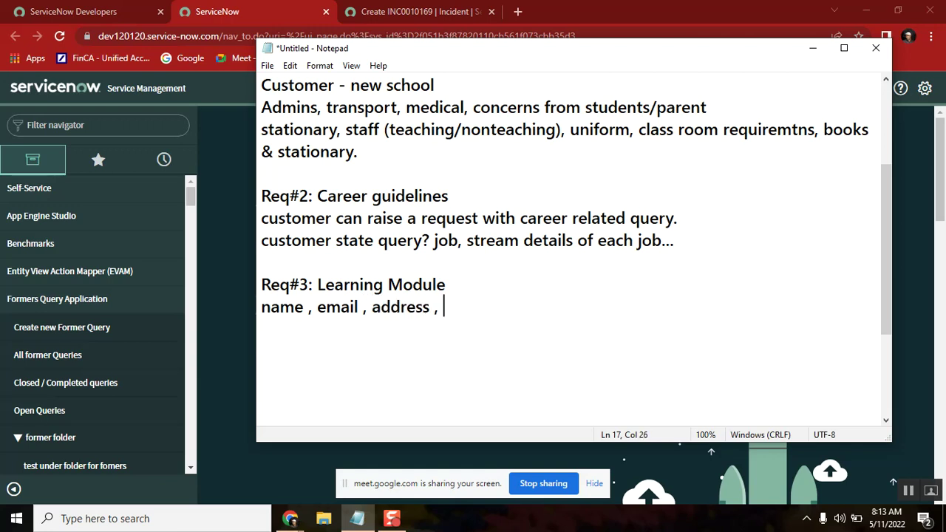
pyautogui.write(' cource name , ')
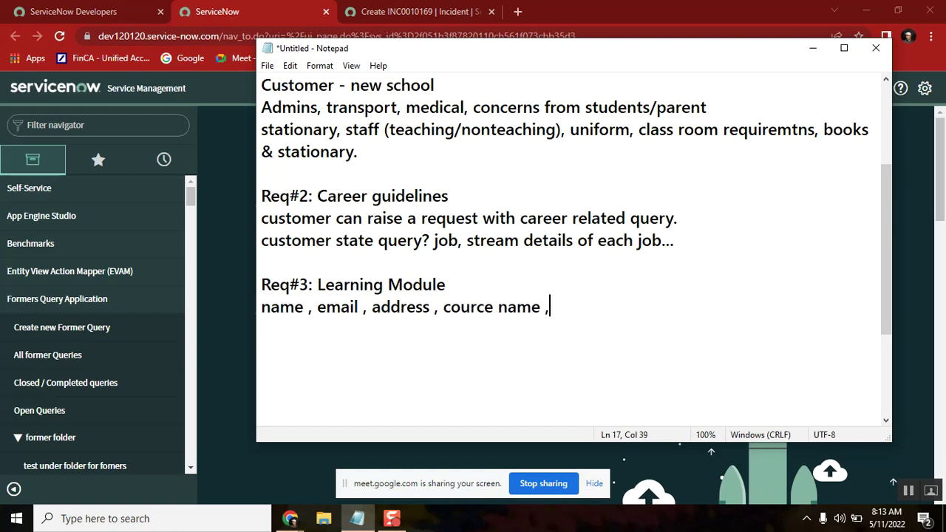
pyautogui.write('cource ')
pyautogui.write('des')
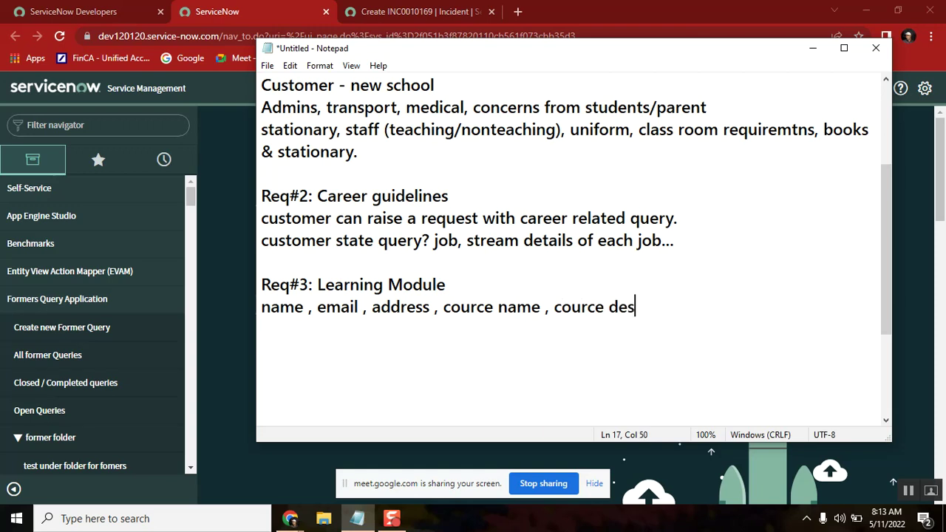
pyautogui.write('cription ,')
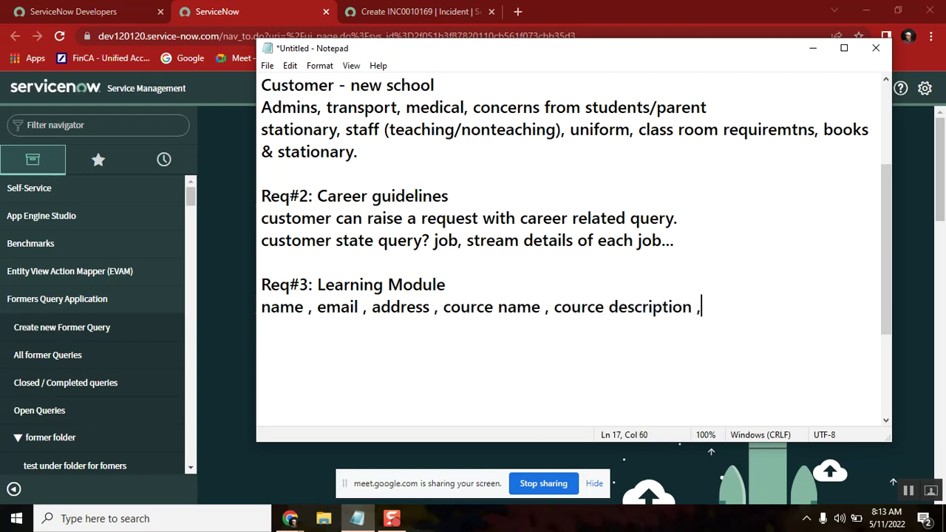
pyautogui.write(' facililat')
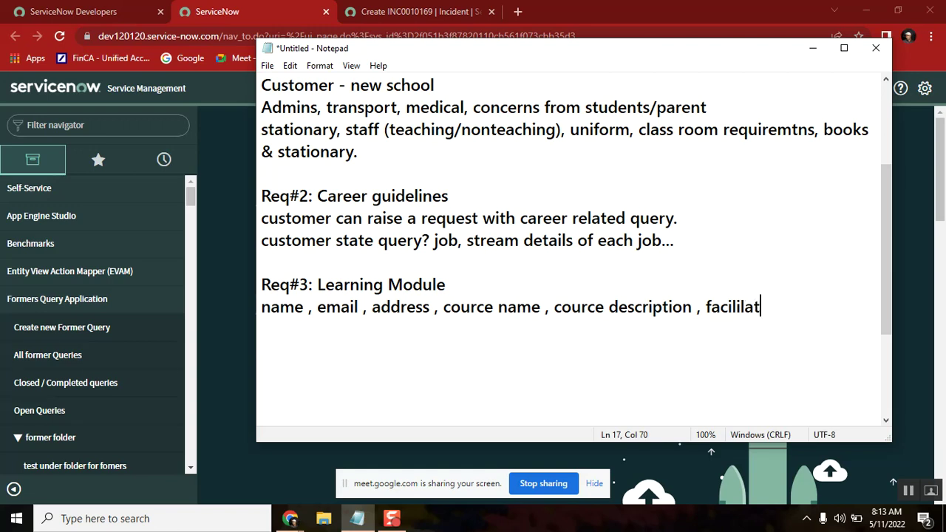
pyautogui.write('or , Fee Det')
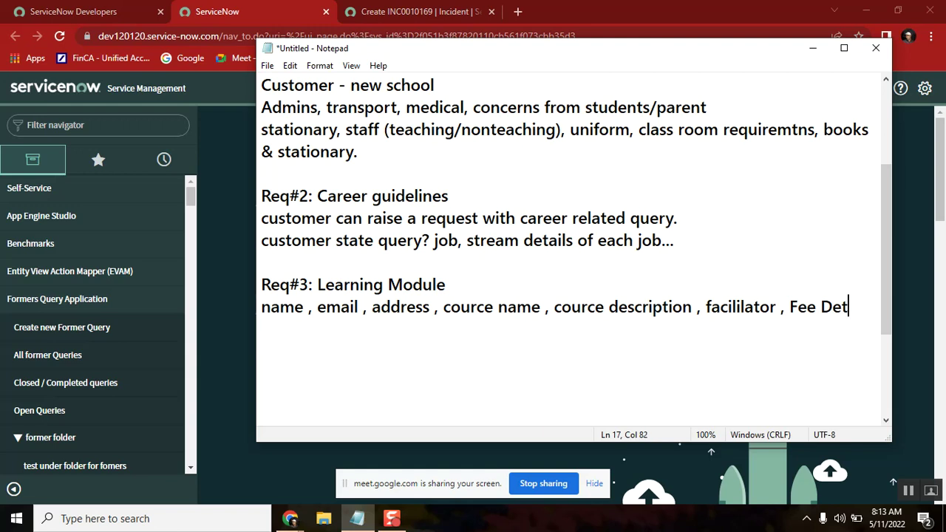
pyautogui.write('ails.')
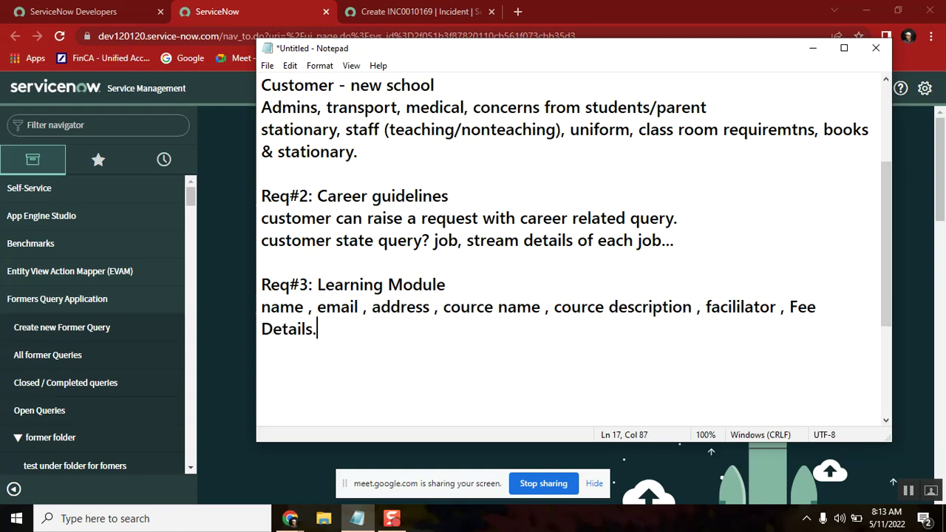
pyautogui.press('Return')
# Capitalise the fields to Name, Email and Address.
pyautogui.click(267, 307)
pyautogui.press('BackSpace')
pyautogui.write('N')
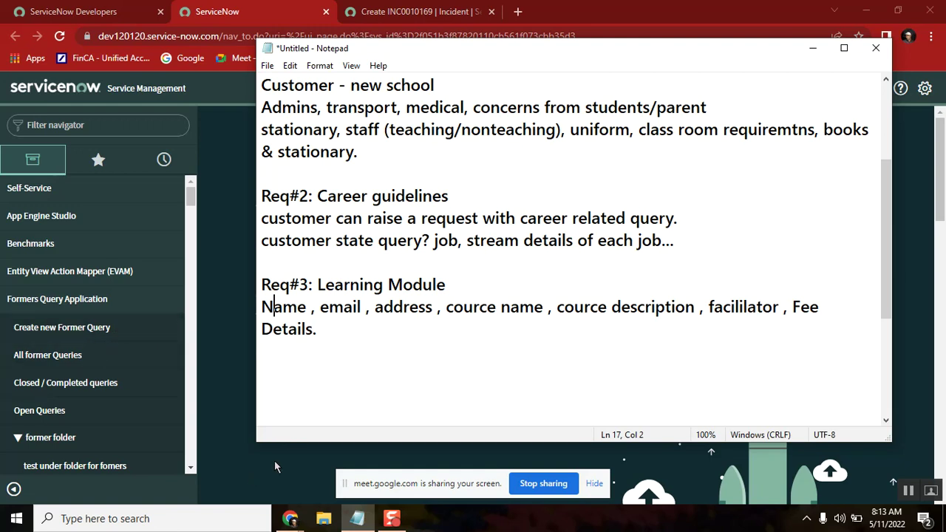
pyautogui.click(330, 306)
pyautogui.press('BackSpace')
pyautogui.write('E')
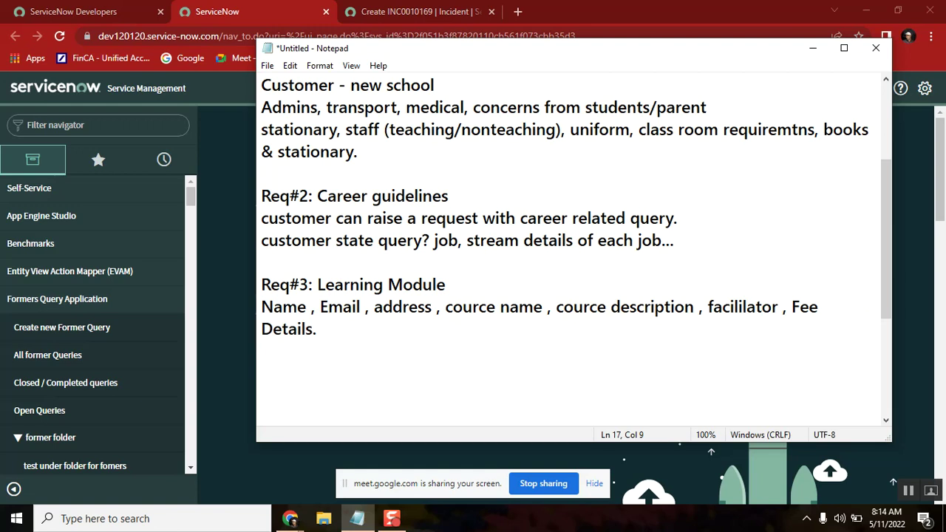
pyautogui.click(382, 310)
pyautogui.press('BackSpace')
pyautogui.write('A')
# Append ', duration.' after Fee Details and begin the 'Req#4:' heading.
pyautogui.click(329, 334)
pyautogui.press('BackSpace')
pyautogui.write(', duration.')
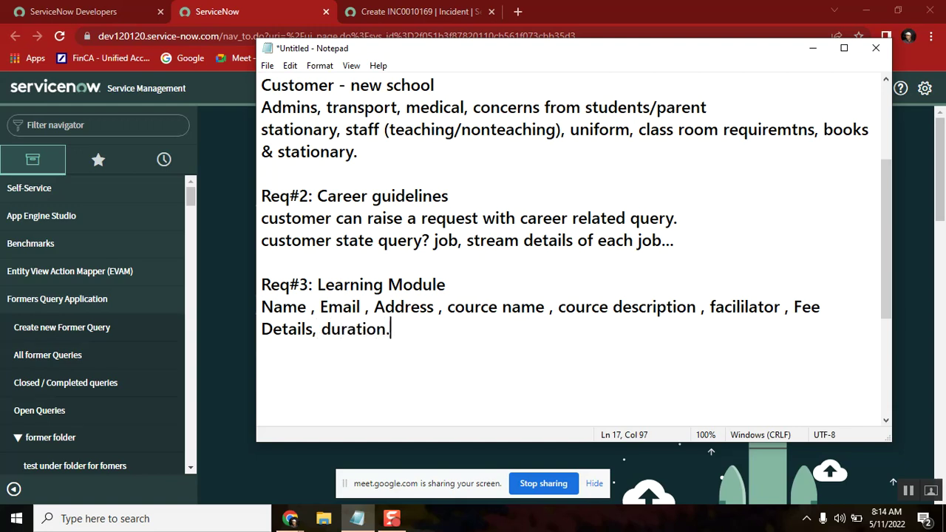
pyautogui.press('Return')
pyautogui.press('Return')
pyautogui.write('Req')
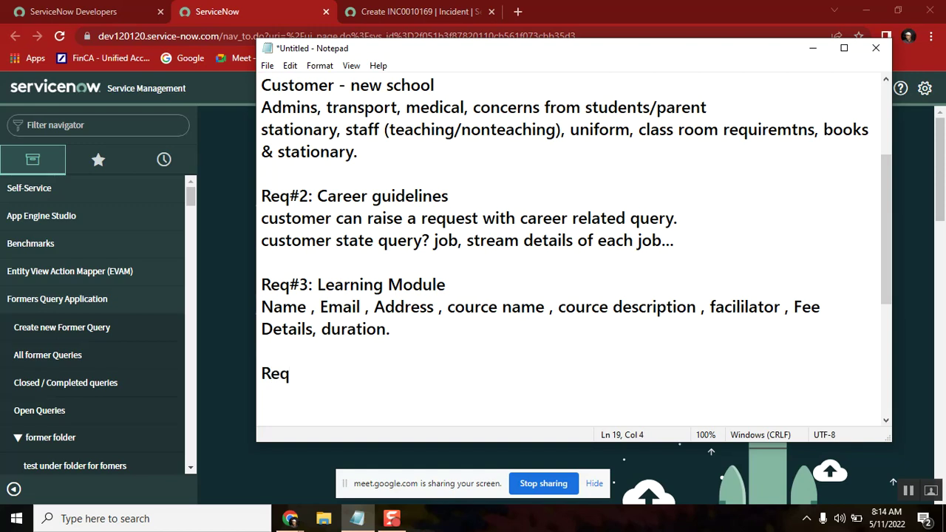
pyautogui.write('#4:')
# Add blank lines, then complete the heading as 'Req#4: job seekers consultancy'.
pyautogui.press('Return')
pyautogui.press('Return')
pyautogui.press('Return')
pyautogui.press('Return')
pyautogui.press('Return')
pyautogui.press('Return')
pyautogui.press('Return')
pyautogui.press('Return')
pyautogui.press('Return')
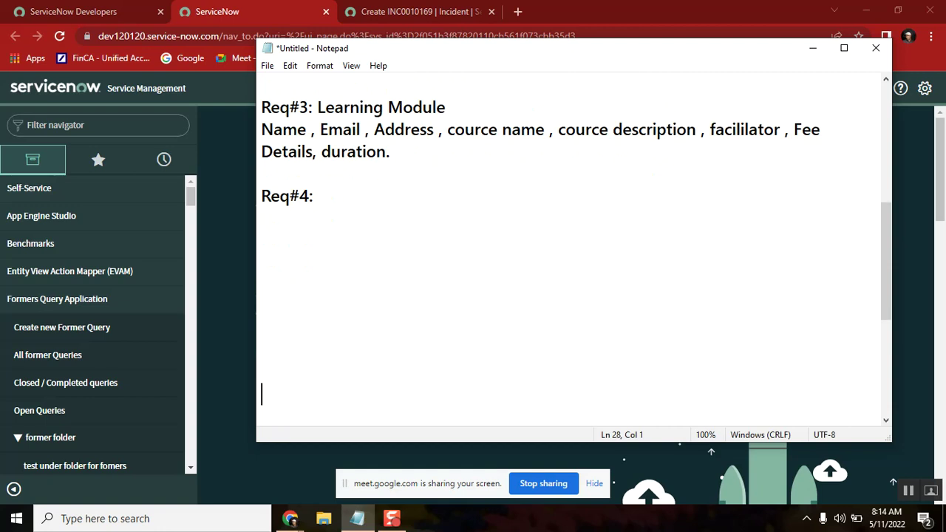
pyautogui.press('Return')
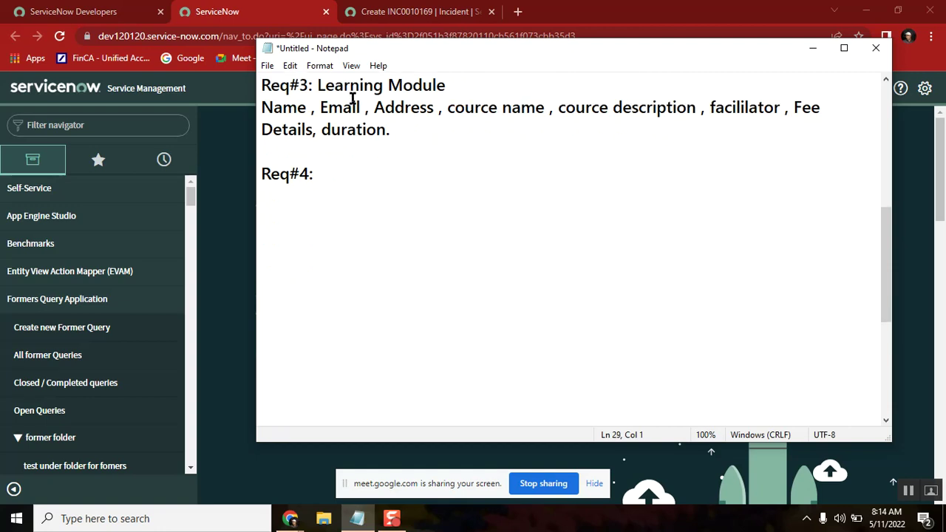
pyautogui.click(288, 208)
pyautogui.click(334, 169)
pyautogui.write('job seeker')
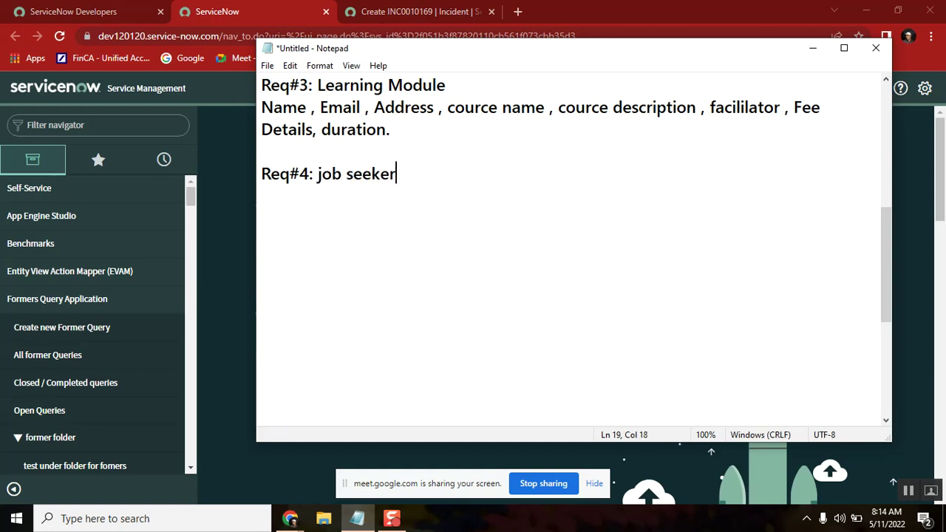
pyautogui.write('s consultancy')
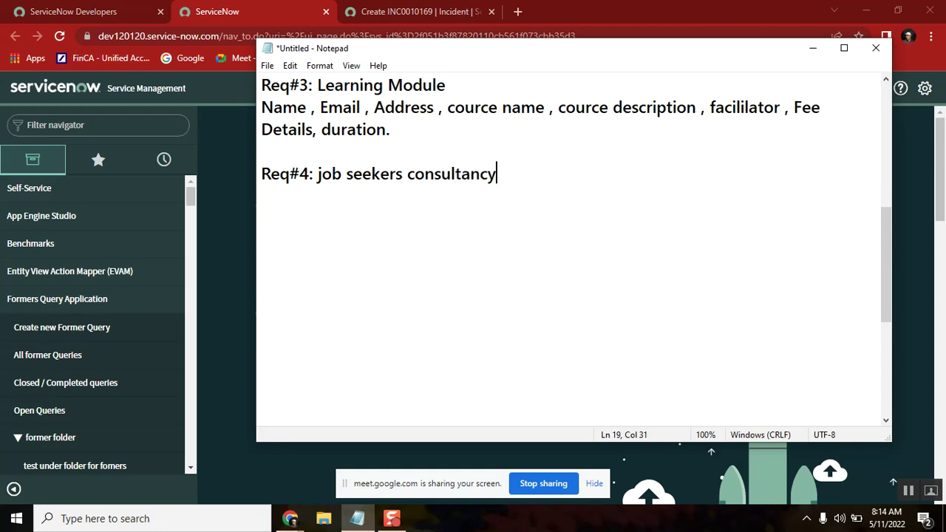
pyautogui.press('Return')
# Highlight 'job' and 'seekers' in the title, then move to the line below.
pyautogui.click(322, 175)
pyautogui.doubleClick(323, 174)
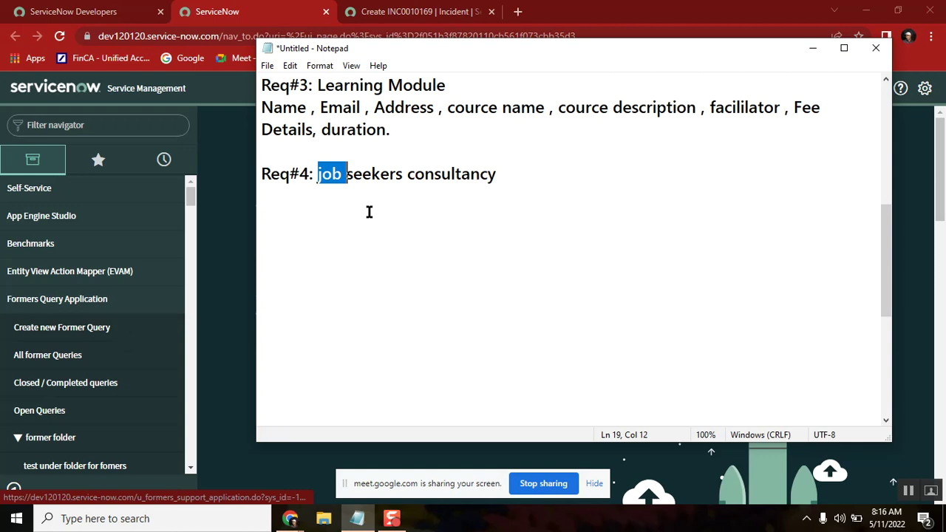
pyautogui.doubleClick(373, 175)
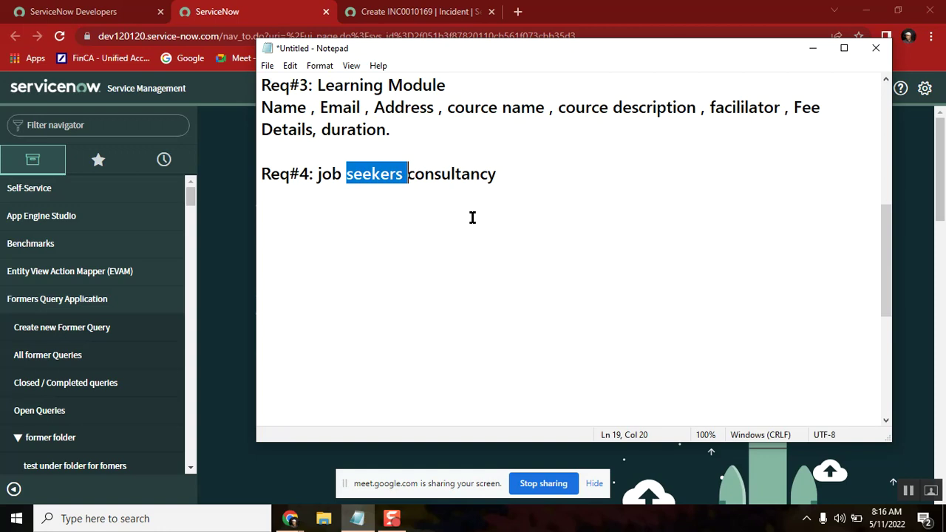
pyautogui.click(444, 187)
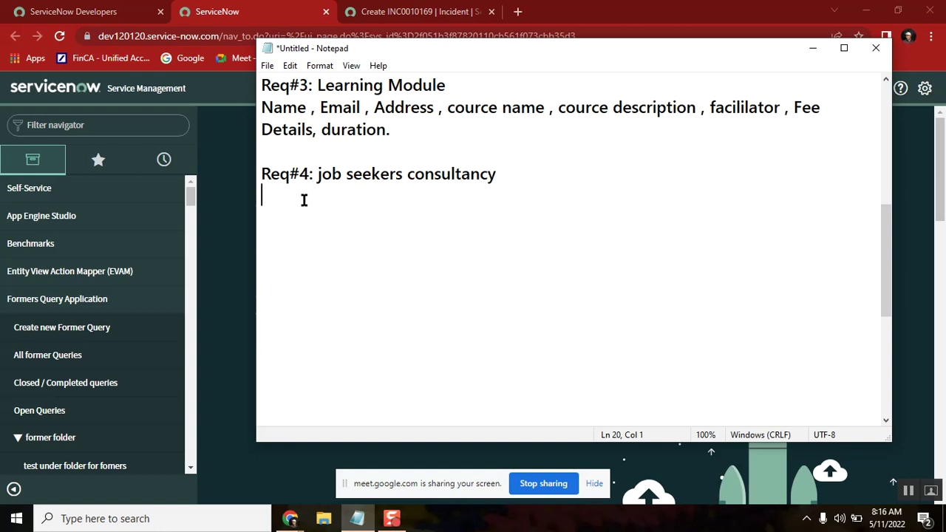
# Write 'job seeker details : name / exp / expectations / education details / cource completed / specialisation'.
pyautogui.write('job seeker d')
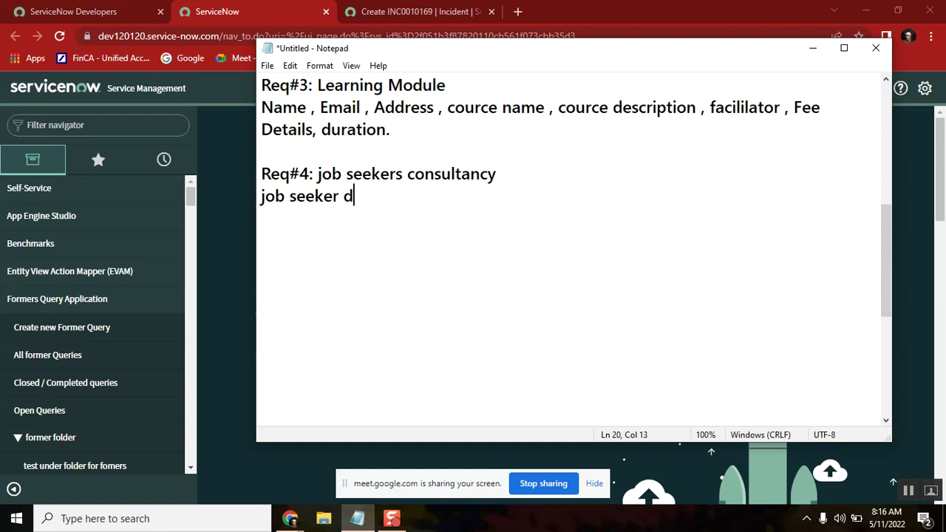
pyautogui.write('etails : ')
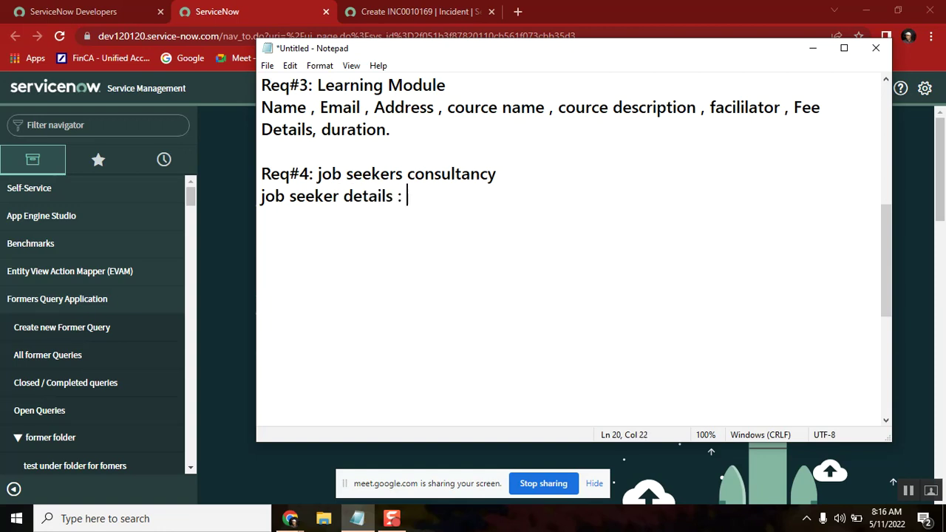
pyautogui.write('name / ex')
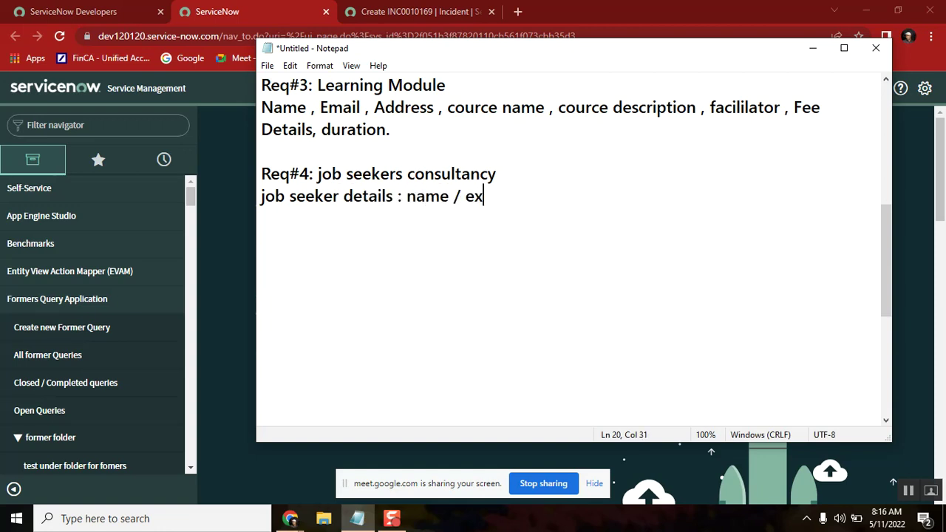
pyautogui.write('p / exp')
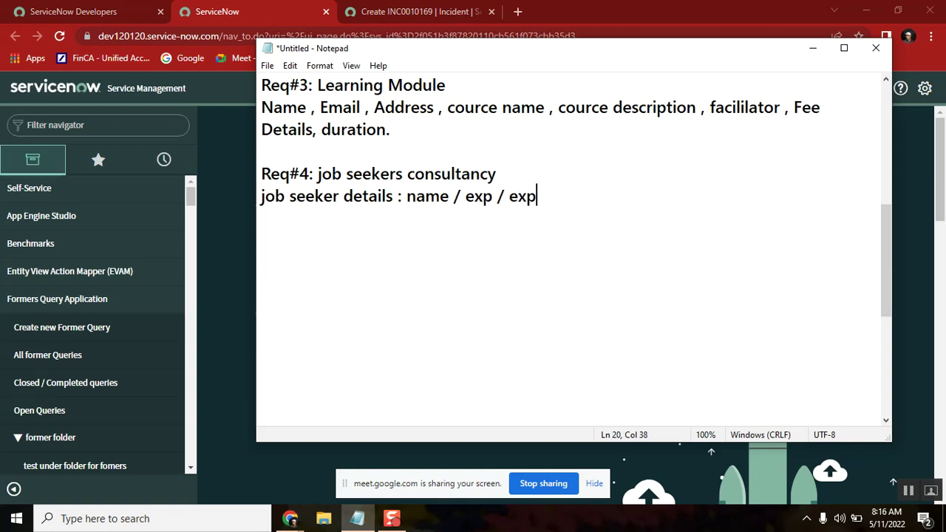
pyautogui.write('ectation')
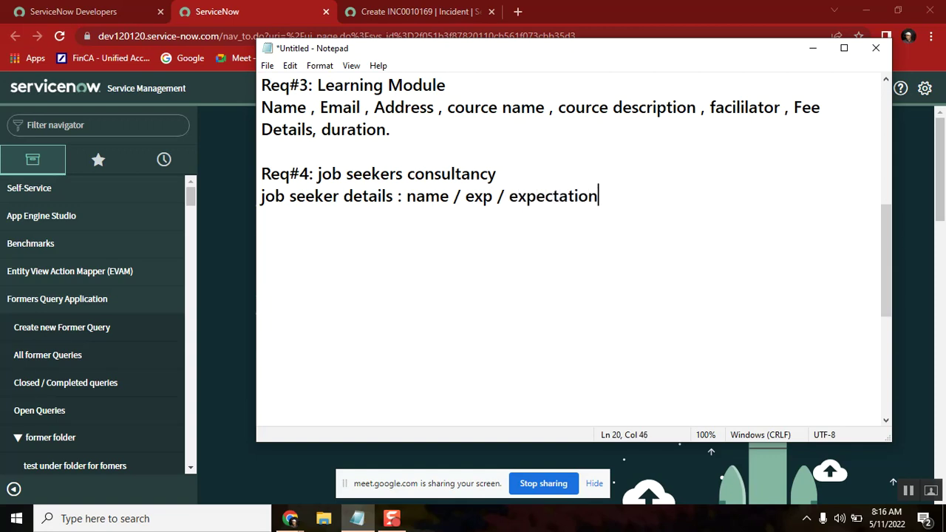
pyautogui.write('s / education details / ')
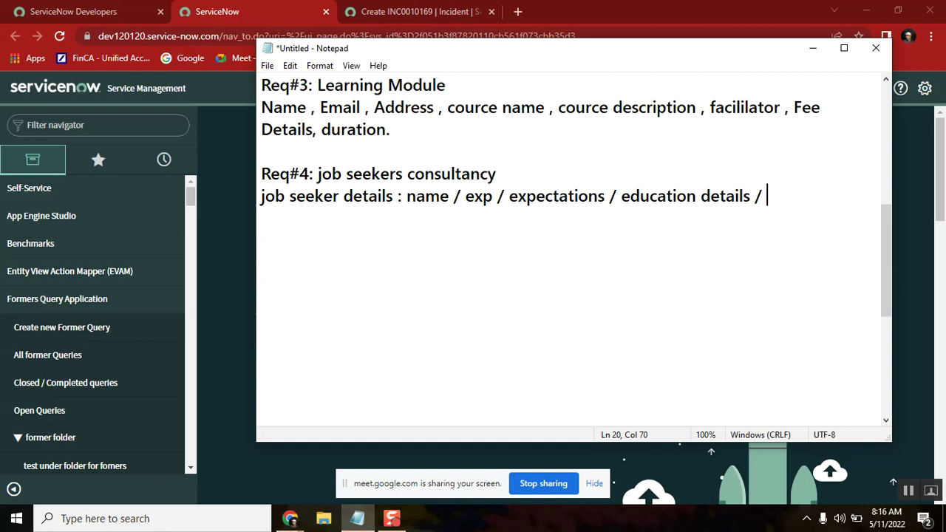
pyautogui.write('stream')
pyautogui.press('BackSpace')
pyautogui.hotkey('ctrl', 'BackSpace')
pyautogui.write('cource cov')
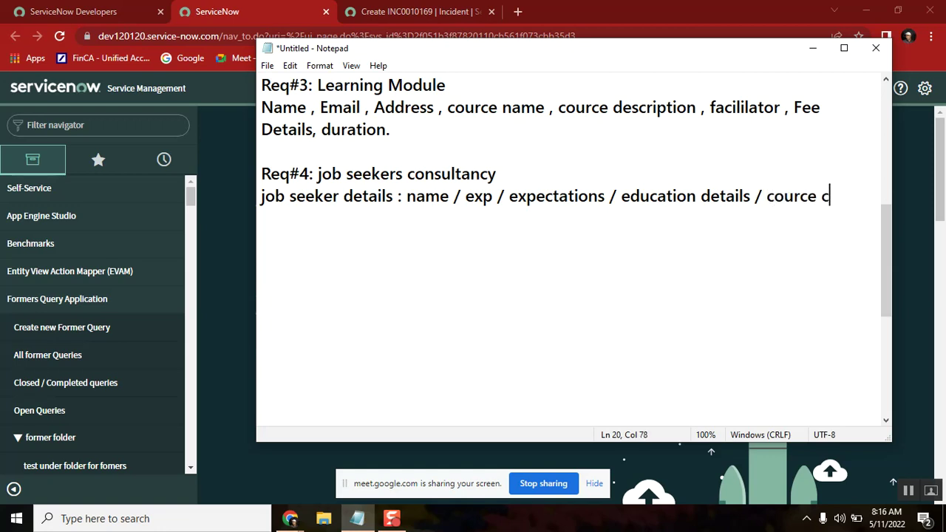
pyautogui.press('BackSpace')
pyautogui.press('BackSpace')
pyautogui.press('BackSpace')
pyautogui.write('completed ')
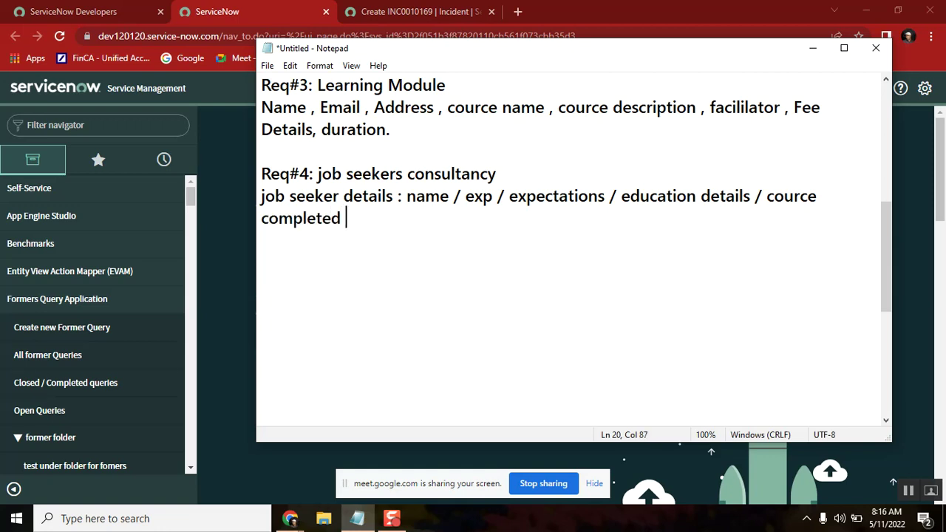
pyautogui.write('/ specialis')
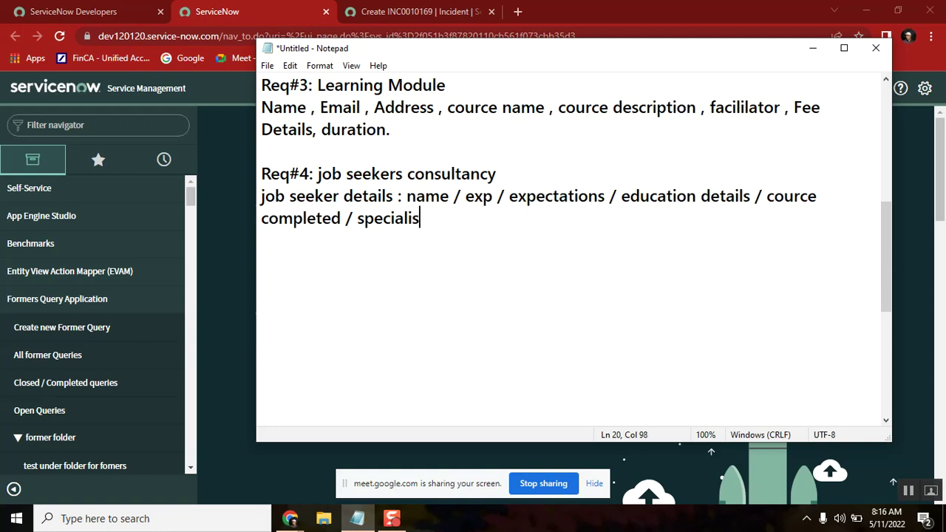
pyautogui.write('ation')
# Add 'Req#5:' followed by 'Customer service Module for an online store (health & yoga)'.
pyautogui.press('Return')
pyautogui.press('Return')
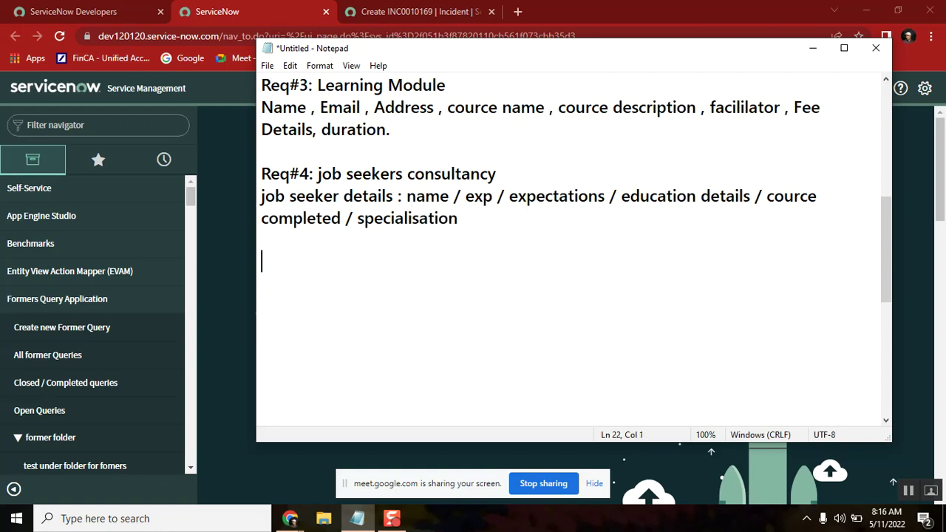
pyautogui.write('Req#5:')
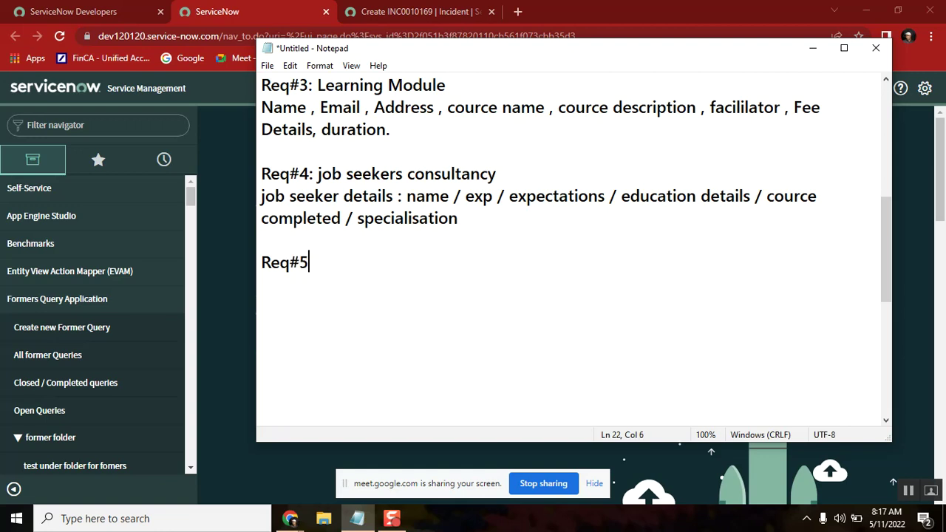
pyautogui.press('Return')
pyautogui.write('Customer service Module for an online store (')
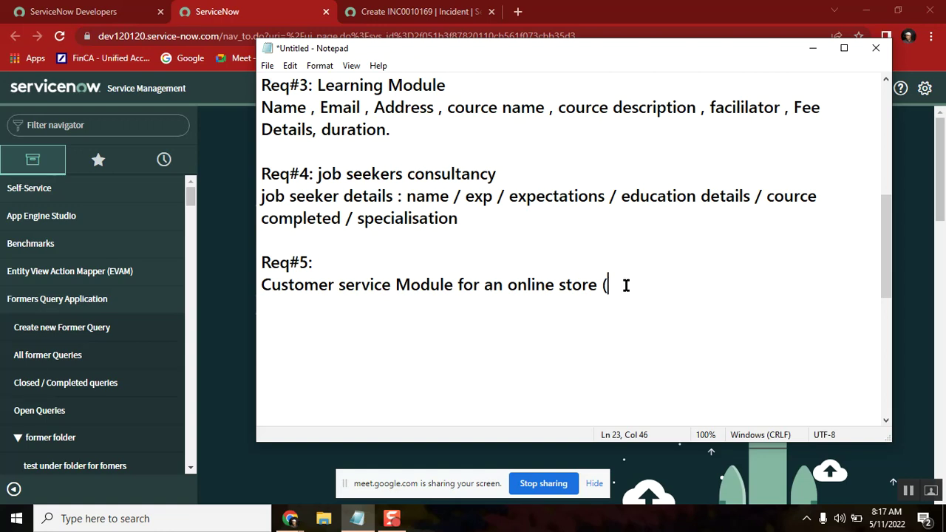
pyautogui.write('health & yoga)')
pyautogui.press('Return')
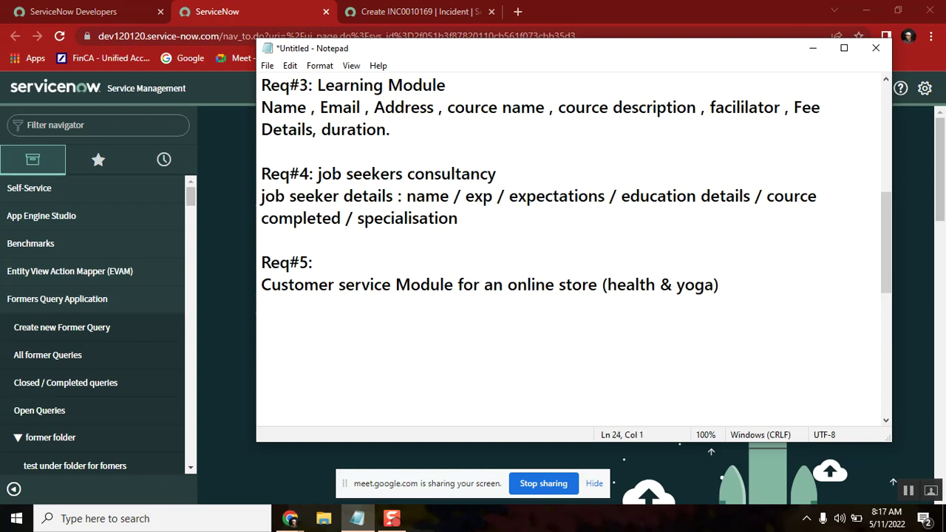
# Delete the extra space after 'Customer service' in the Req#5 description line.
pyautogui.doubleClick(449, 291)
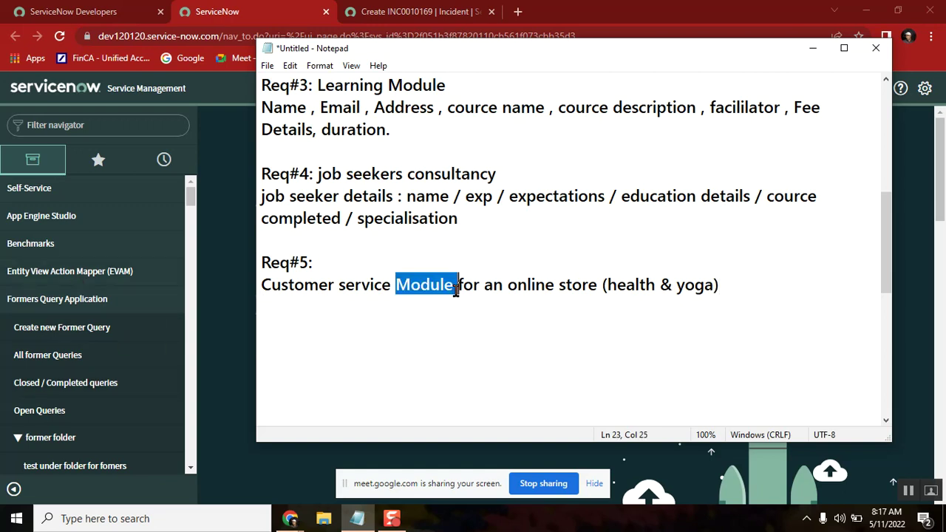
pyautogui.doubleClick(579, 286)
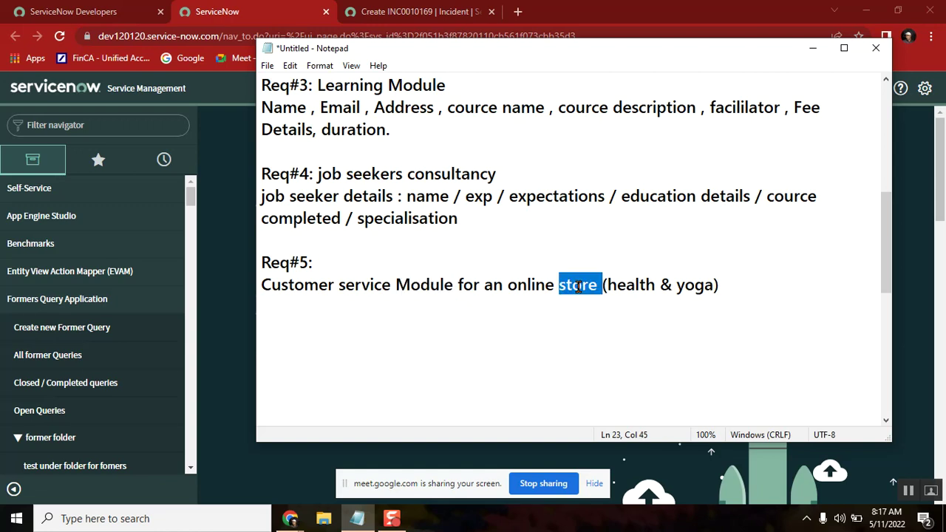
pyautogui.doubleClick(644, 286)
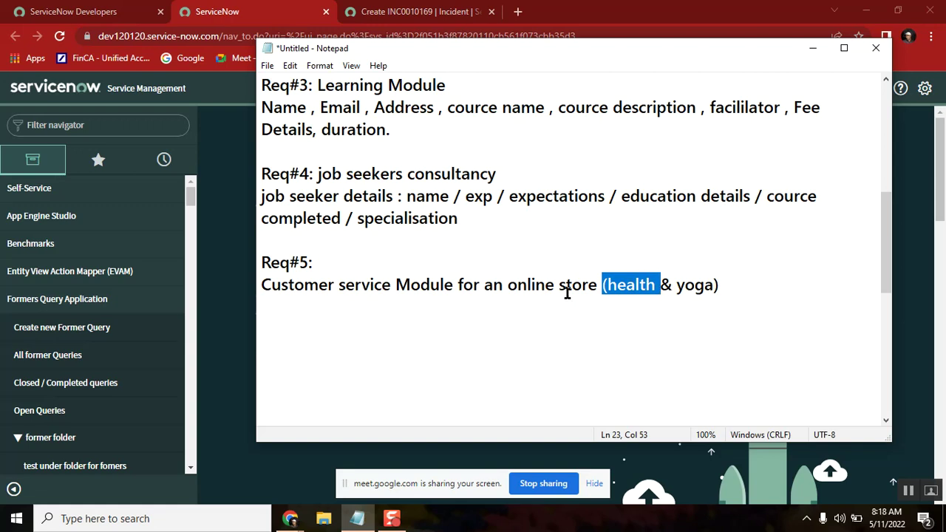
pyautogui.doubleClick(538, 284)
pyautogui.doubleClick(625, 283)
pyautogui.doubleClick(393, 284)
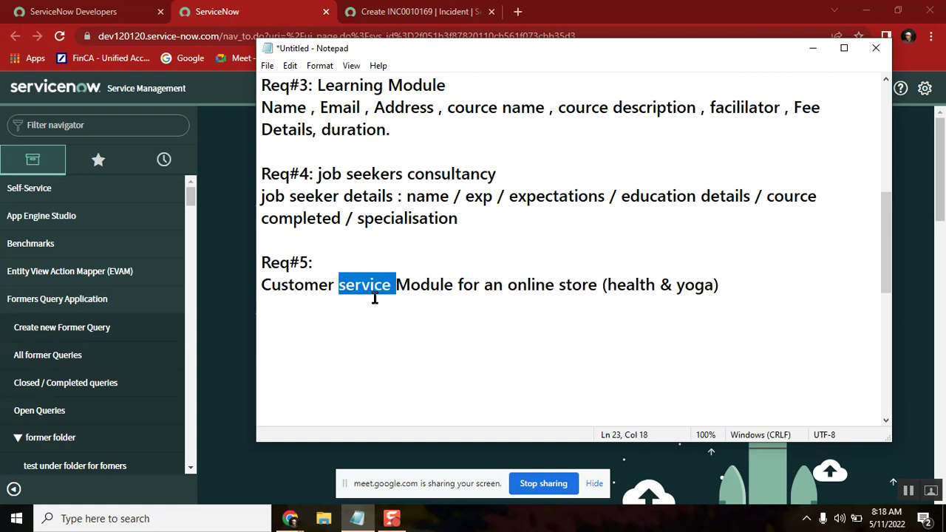
pyautogui.click(338, 310)
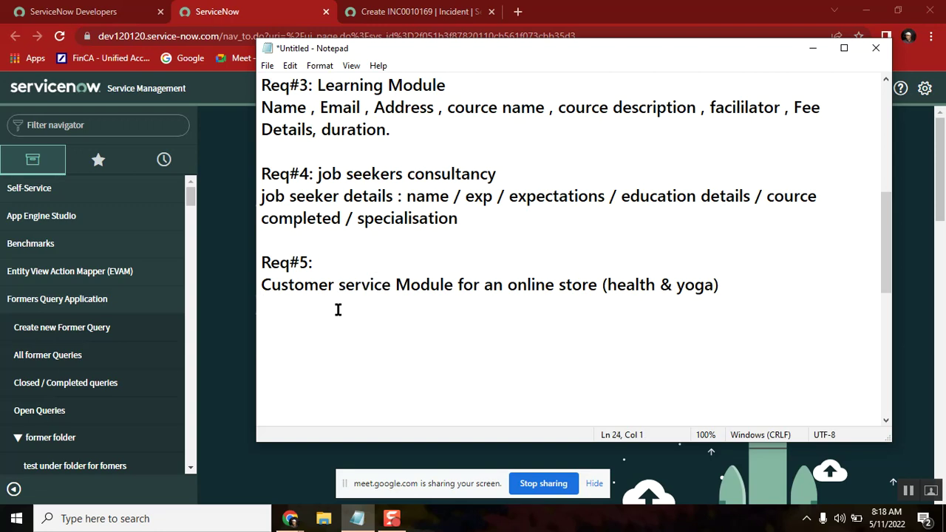
pyautogui.click(390, 286)
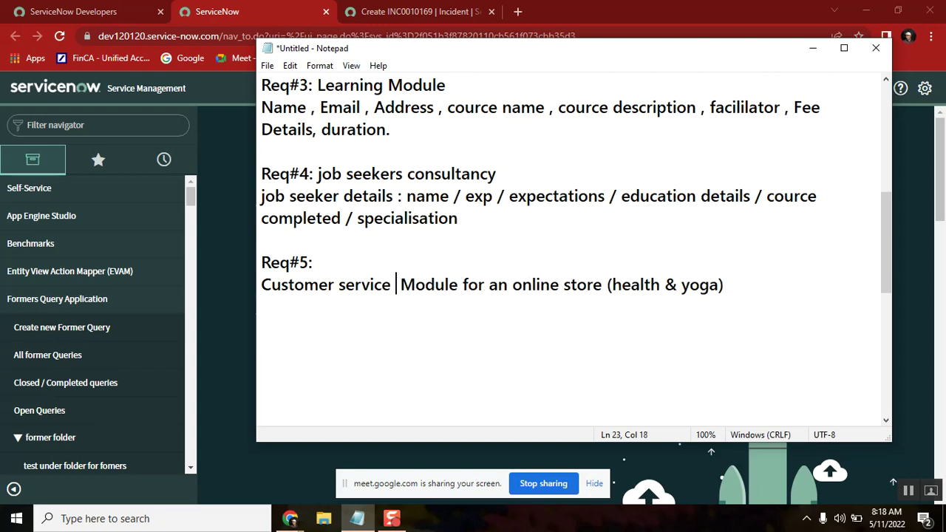
pyautogui.press('BackSpace')
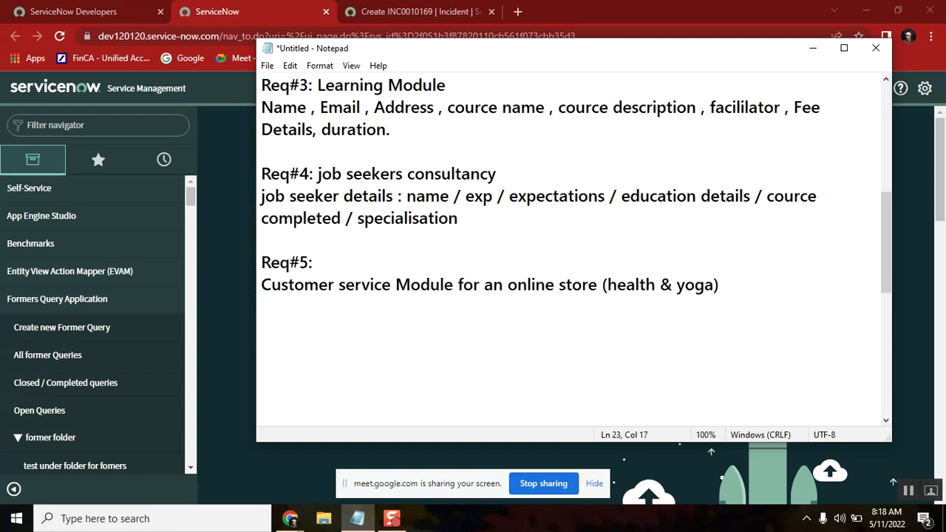
pyautogui.click(749, 280)
# List 'customer - production - invoice - complain details - expected answer date' and begin 'Req#6:'.
pyautogui.press('Return')
pyautogui.write('custom')
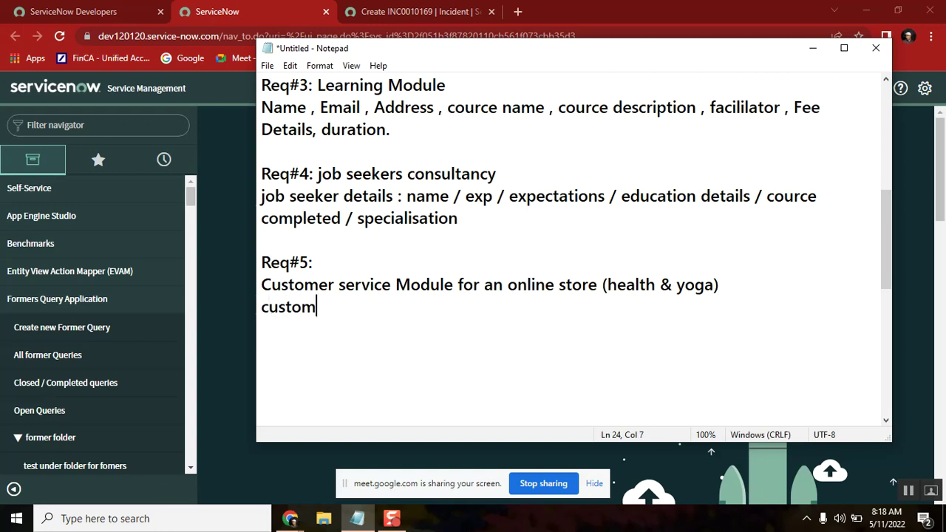
pyautogui.write('er - pro')
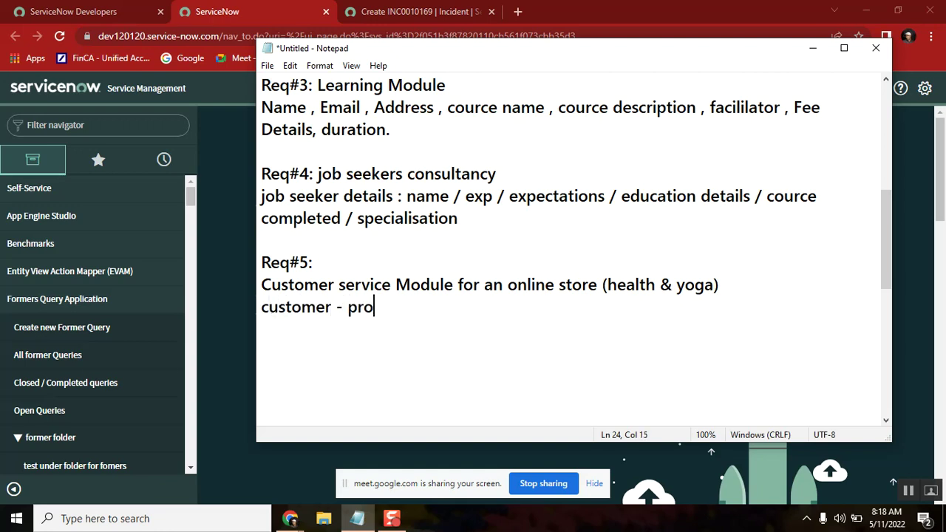
pyautogui.write('duction -')
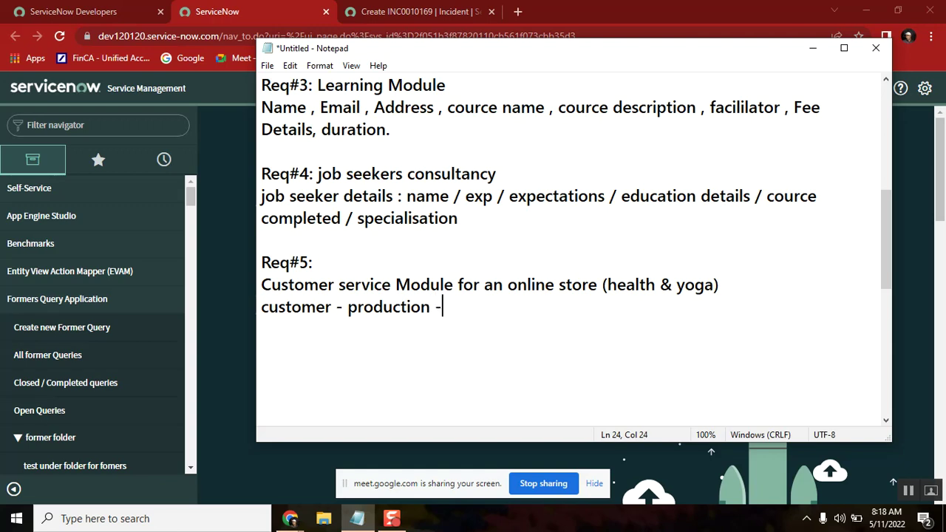
pyautogui.write(' invoic')
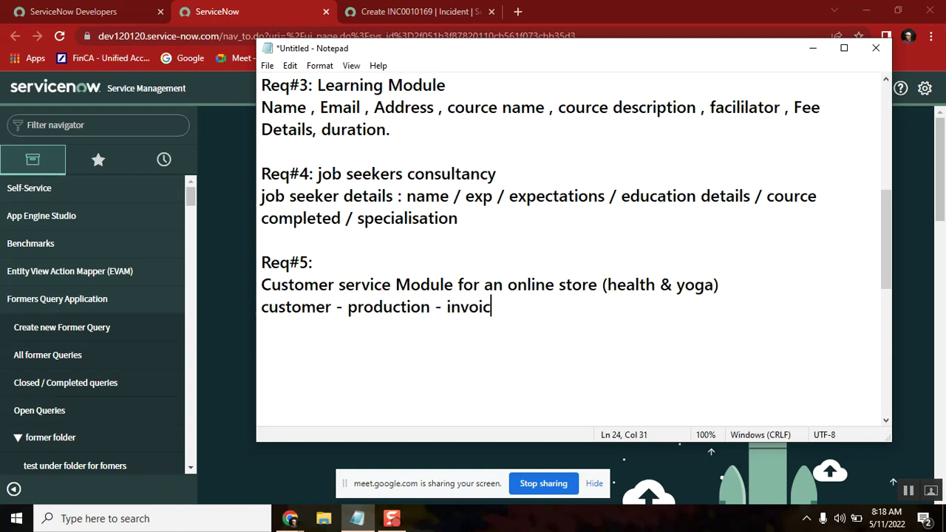
pyautogui.write('e - compllai')
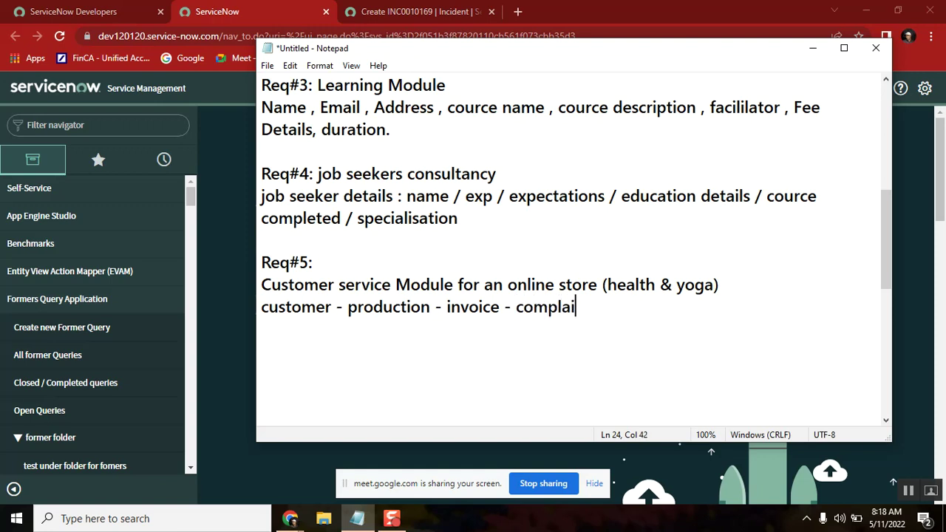
pyautogui.write('n details ')
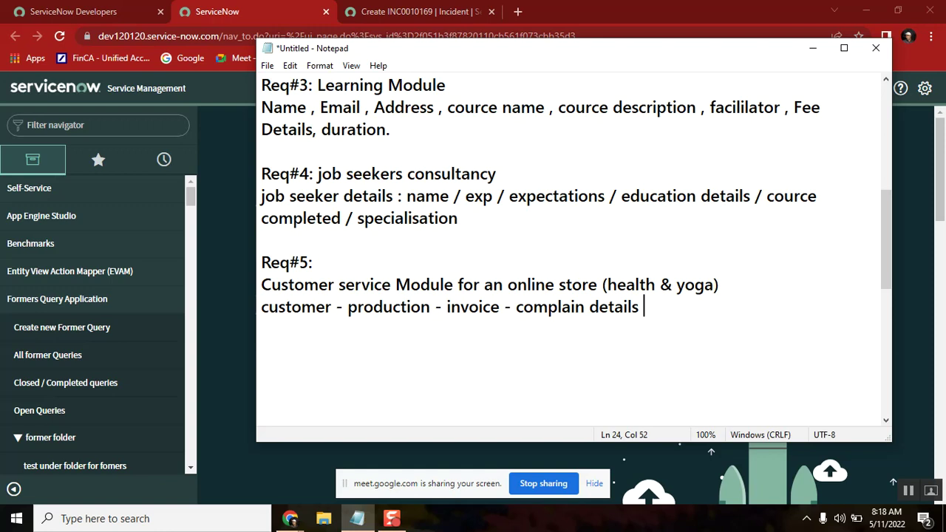
pyautogui.write('- expecte')
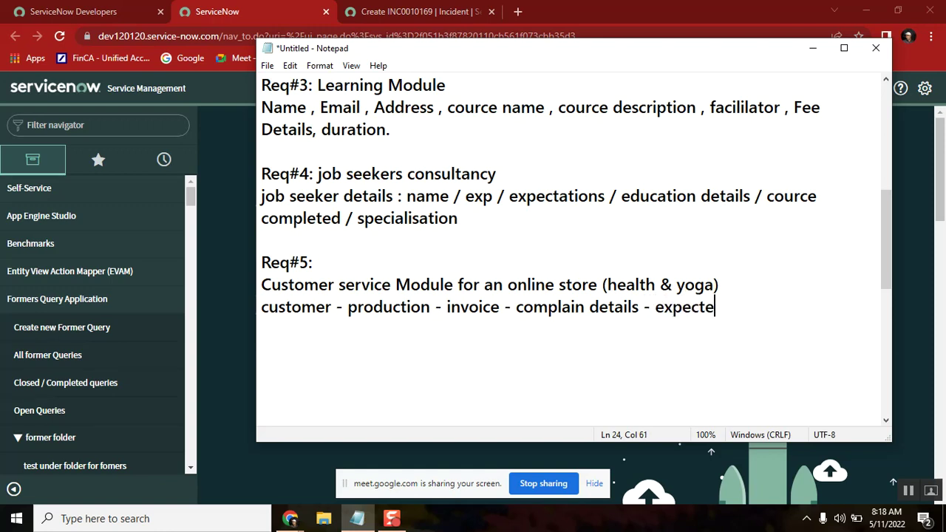
pyautogui.write('d answer date')
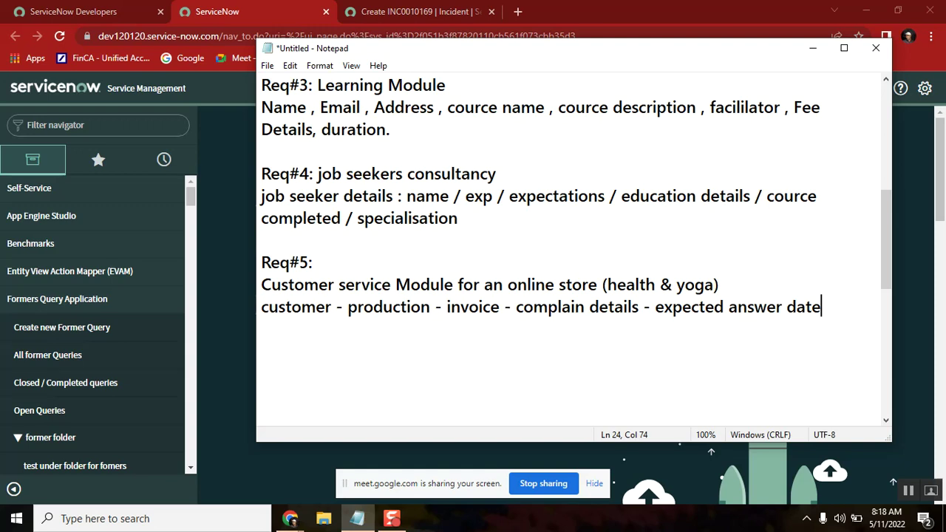
pyautogui.press('Return')
pyautogui.press('Return')
pyautogui.write('Req')
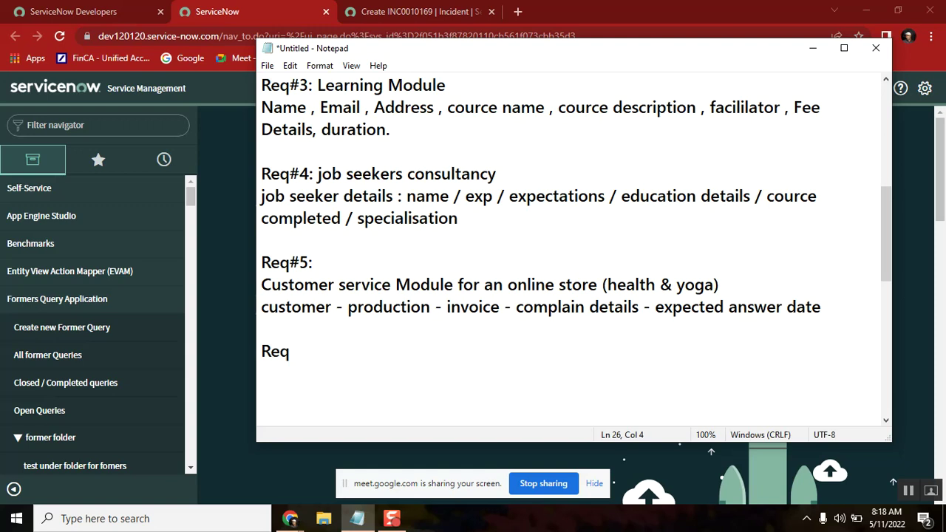
pyautogui.write('#6:')
# Widen the Notepad window leftward so requirement lines no longer wrap.
pyautogui.press('Return')
pyautogui.moveTo(257, 223); pyautogui.dragTo(85, 215)
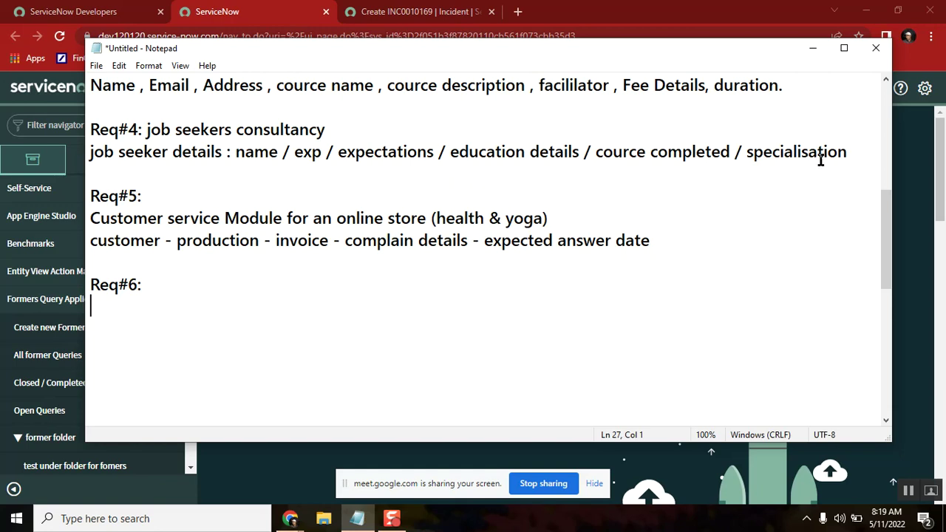
pyautogui.scroll(5, 885, 82)
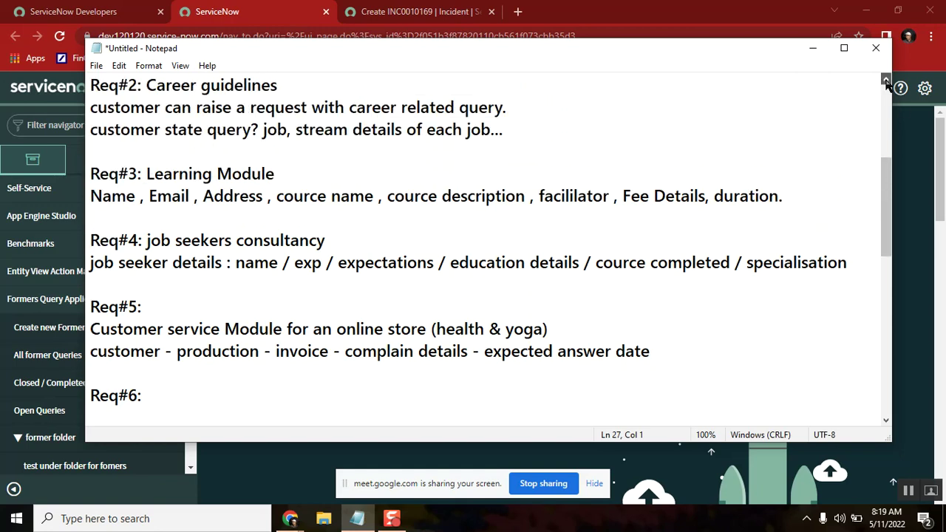
# Select the whole Req#3 requirement text.
pyautogui.click(396, 209)
pyautogui.click(784, 188)
pyautogui.moveTo(784, 188); pyautogui.dragTo(87, 175)
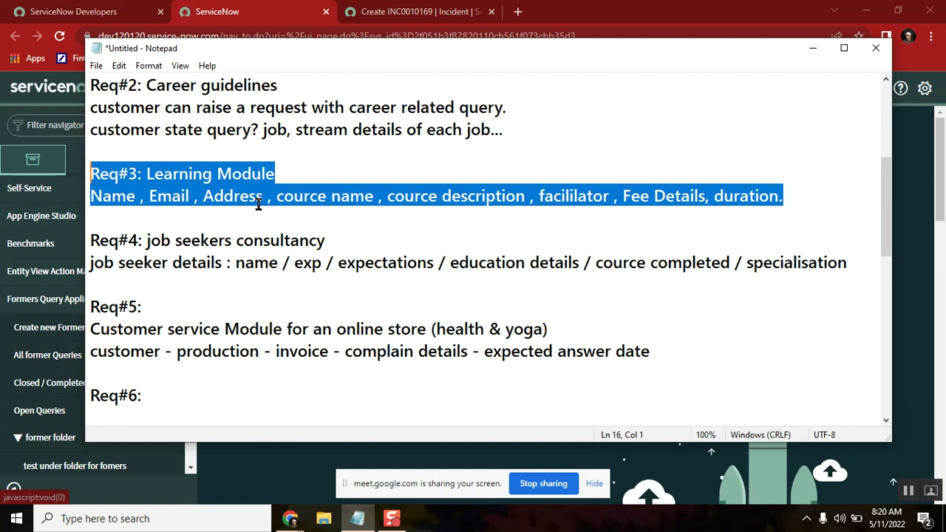
pyautogui.doubleClick(186, 175)
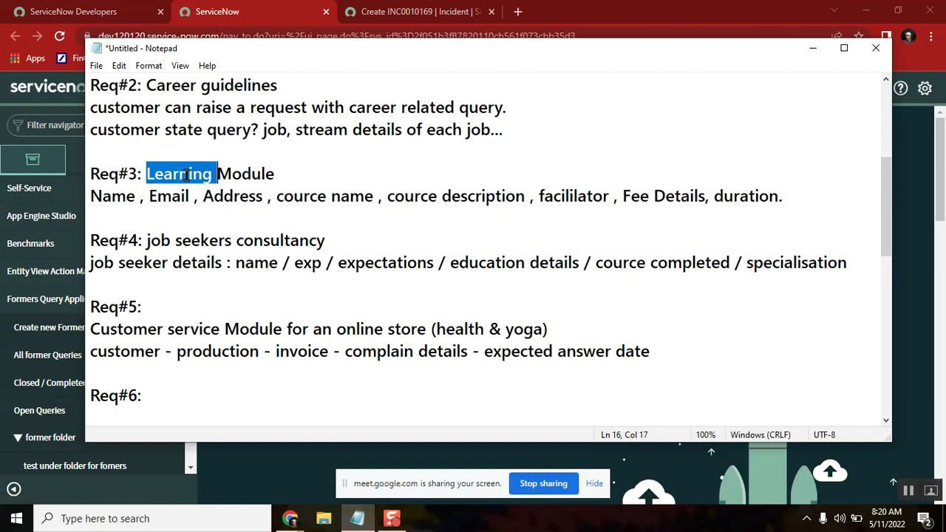
pyautogui.click(291, 178)
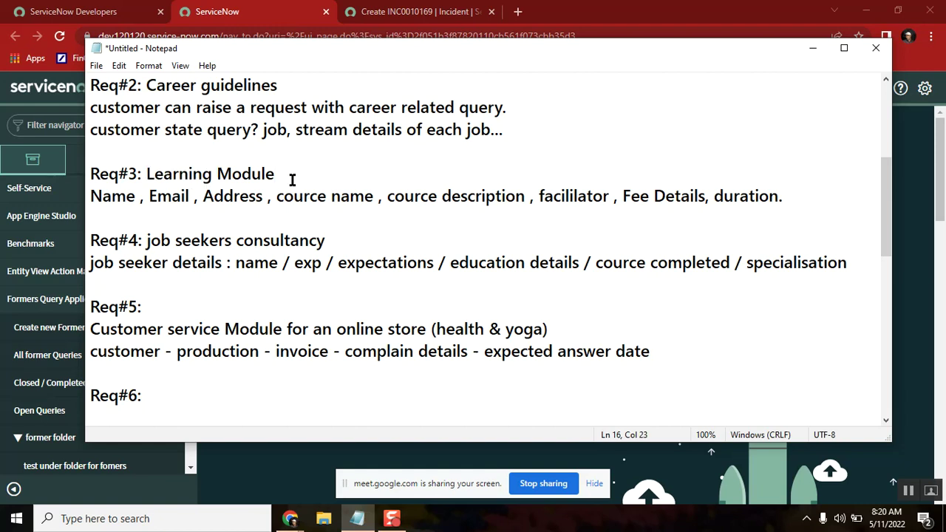
pyautogui.doubleClick(554, 199)
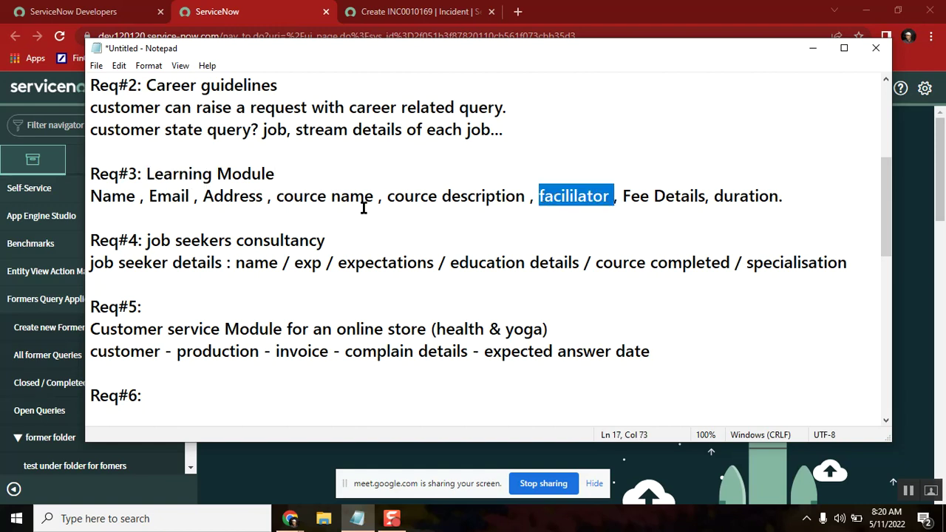
pyautogui.doubleClick(124, 194)
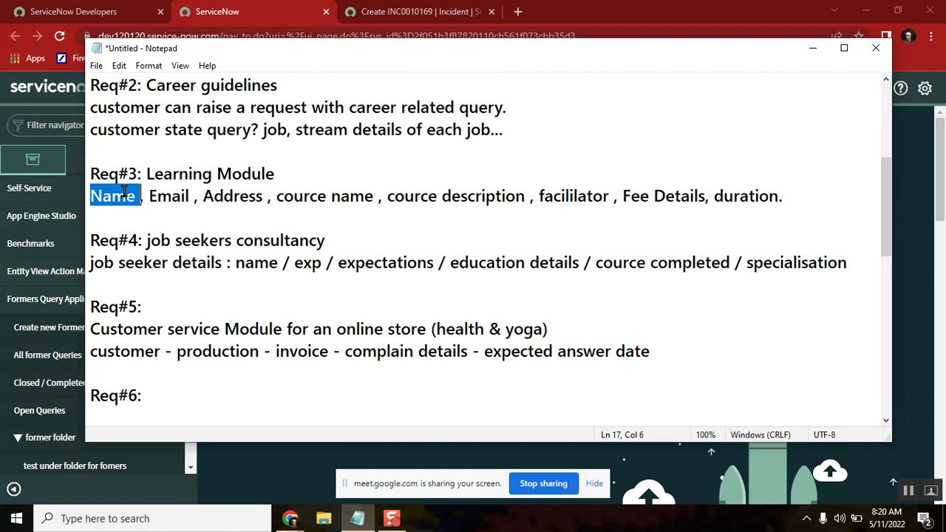
pyautogui.doubleClick(183, 174)
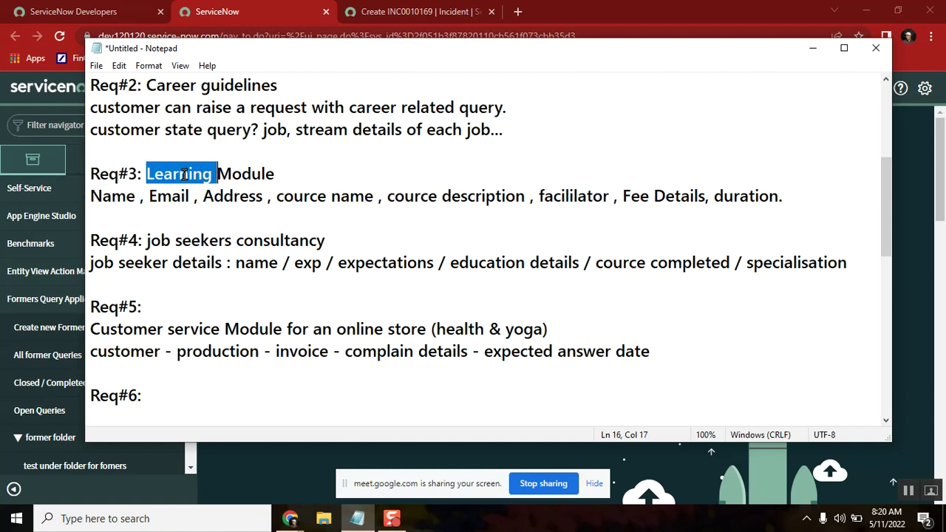
pyautogui.press('Down')
pyautogui.press('Down')
pyautogui.press('Down')
pyautogui.press('Down')
pyautogui.press('Down')
pyautogui.press('Down')
pyautogui.press('Down')
pyautogui.press('Down')
pyautogui.press('Down')
pyautogui.press('Down')
pyautogui.press('Down')
pyautogui.press('Down')
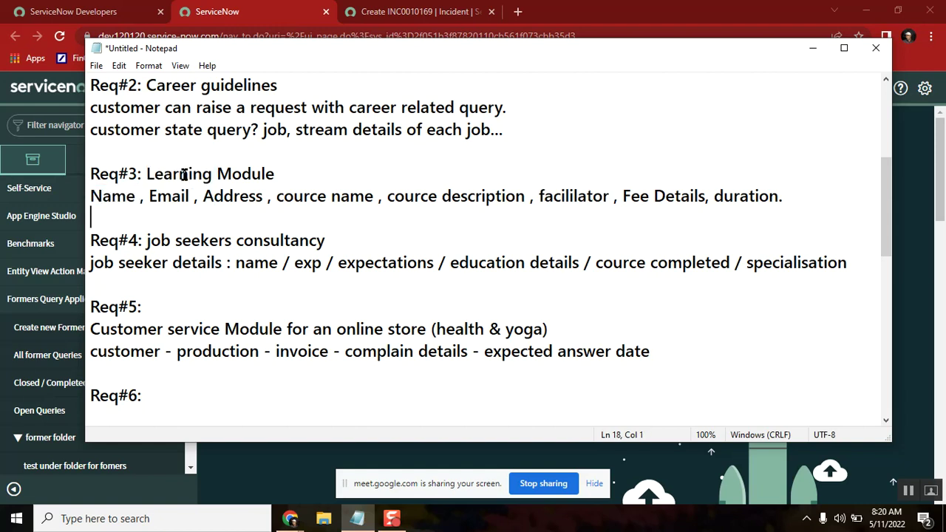
pyautogui.press('Up')
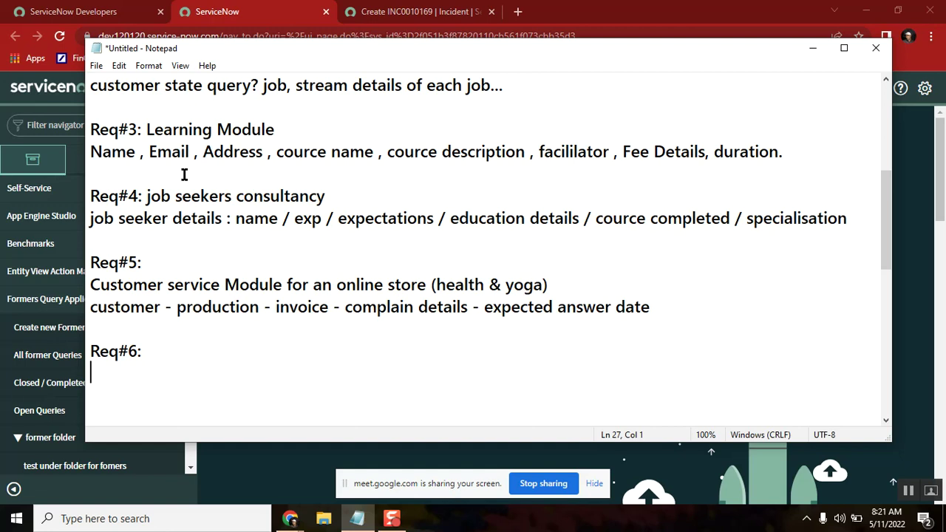
# Write 'go travel agency - booking tickets (hotel , air travel , bus , car service...etc).' under Req#6.
pyautogui.write('go tra')
pyautogui.press('BackSpace')
pyautogui.write('ravel agen')
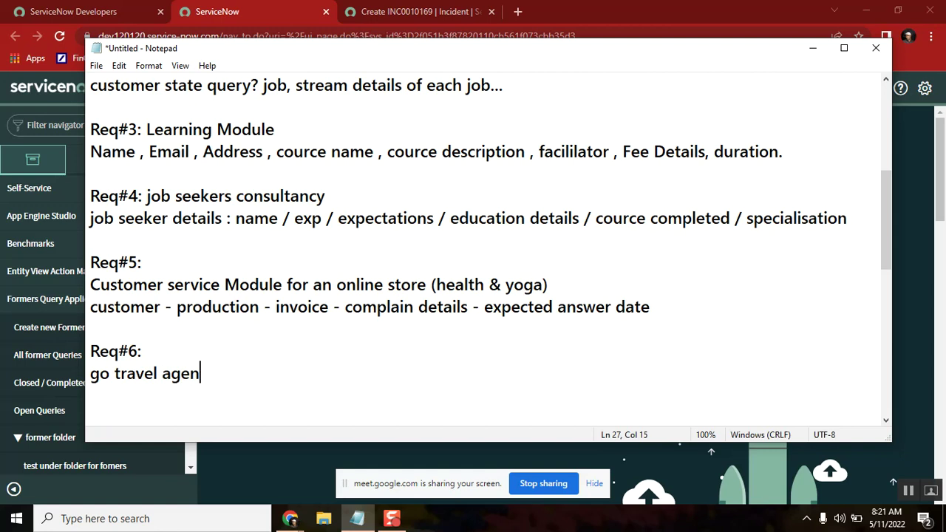
pyautogui.write('cy - booking aire')
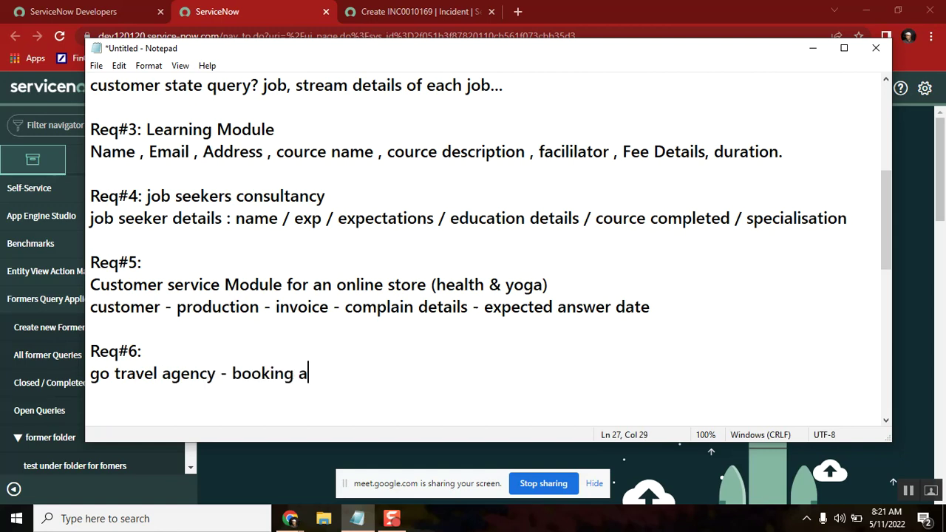
pyautogui.press('BackSpace')
pyautogui.press('BackSpace')
pyautogui.write('tickets')
pyautogui.press('BackSpace')
pyautogui.press('BackSpace')
pyautogui.press('BackSpace')
pyautogui.press('BackSpace')
pyautogui.press('BackSpace')
pyautogui.press('BackSpace')
pyautogui.press('BackSpace')
pyautogui.press('BackSpace')
pyautogui.press('BackSpace')
pyautogui.press('BackSpace')
pyautogui.press('BackSpace')
pyautogui.write('tickets (')
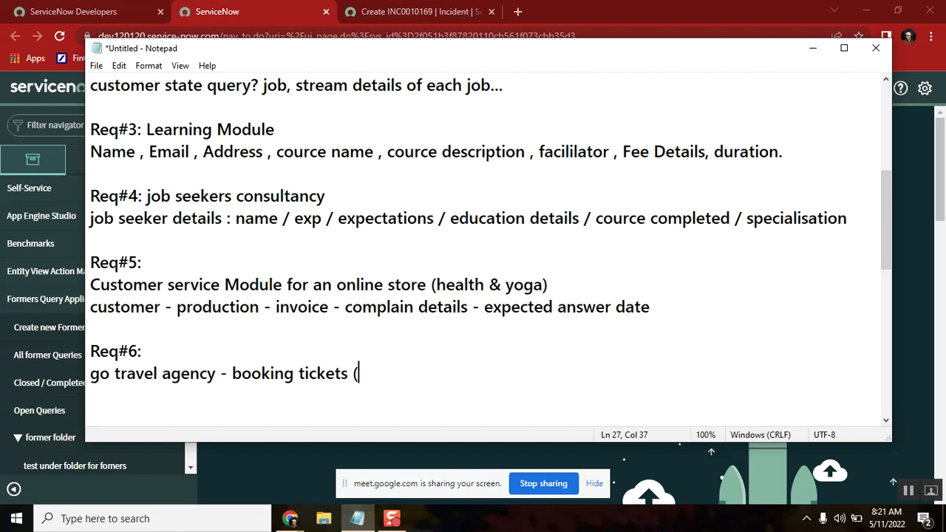
pyautogui.write('hotel ,')
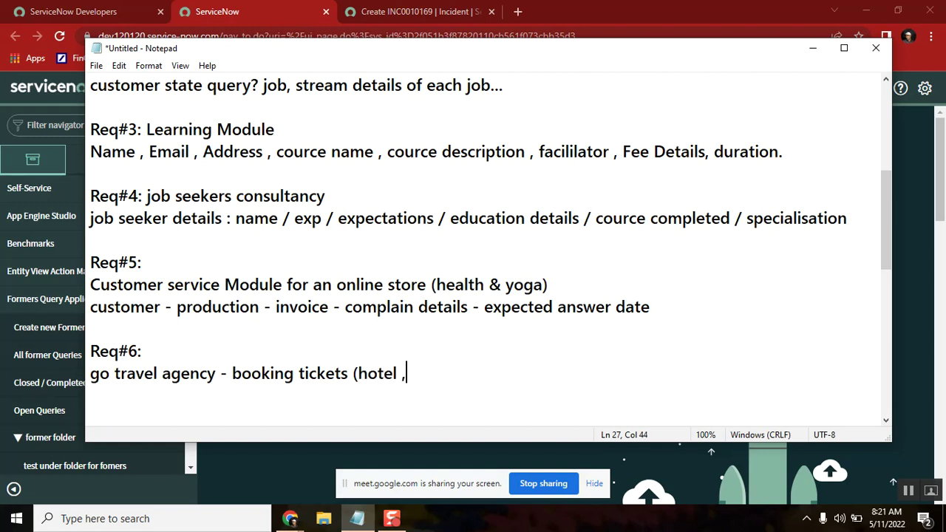
pyautogui.write(' air ,')
pyautogui.press('BackSpace')
pyautogui.press('BackSpace')
pyautogui.write('travel ')
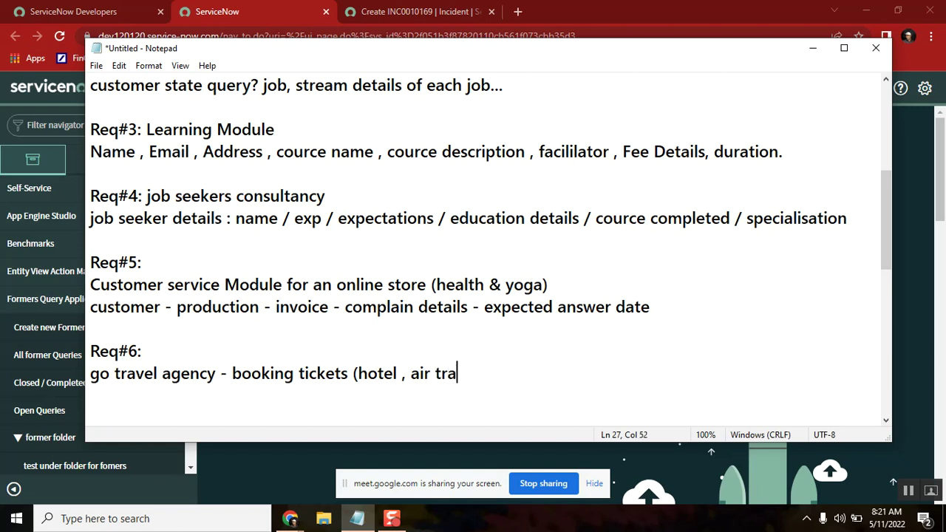
pyautogui.write(', bus')
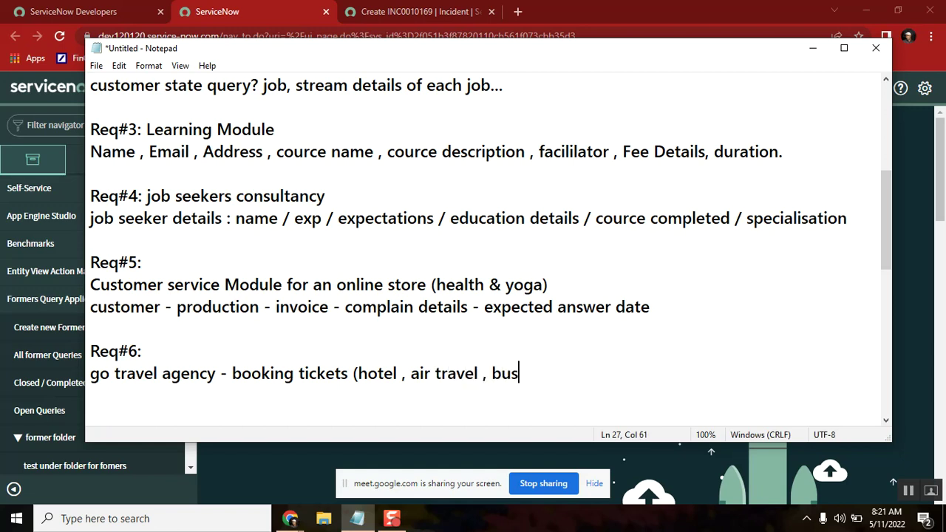
pyautogui.write(' , car service')
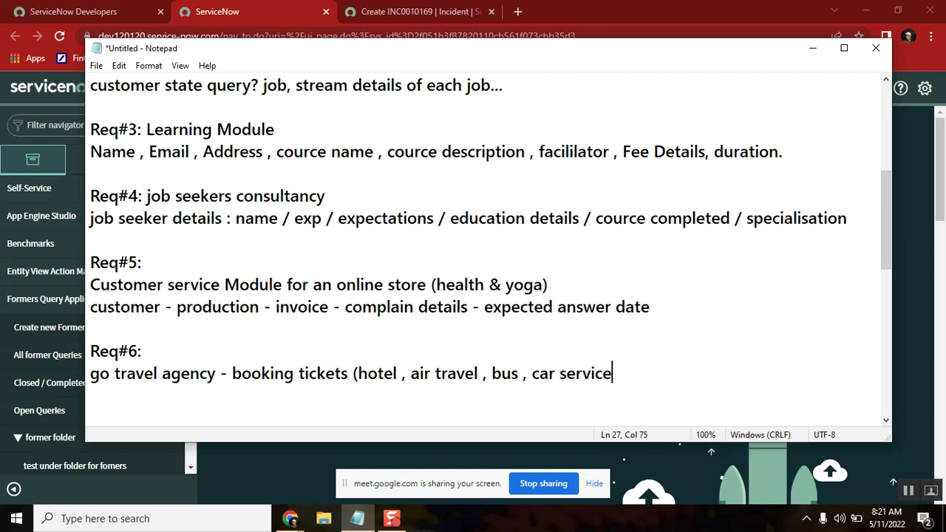
pyautogui.write('...etc)')
pyautogui.write('.')
pyautogui.press('Return')
pyautogui.press('Return')
pyautogui.press('Return')
pyautogui.press('Return')
pyautogui.press('Return')
pyautogui.press('Return')
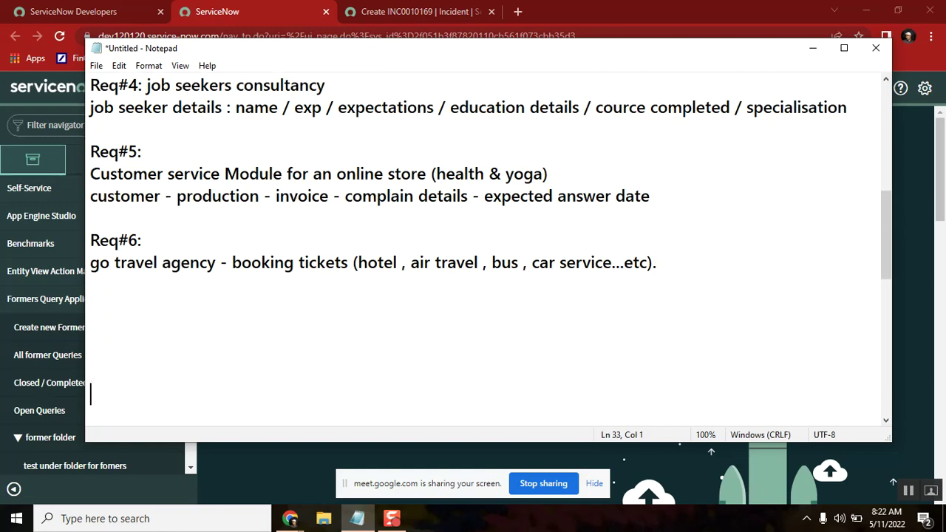
pyautogui.press('Return')
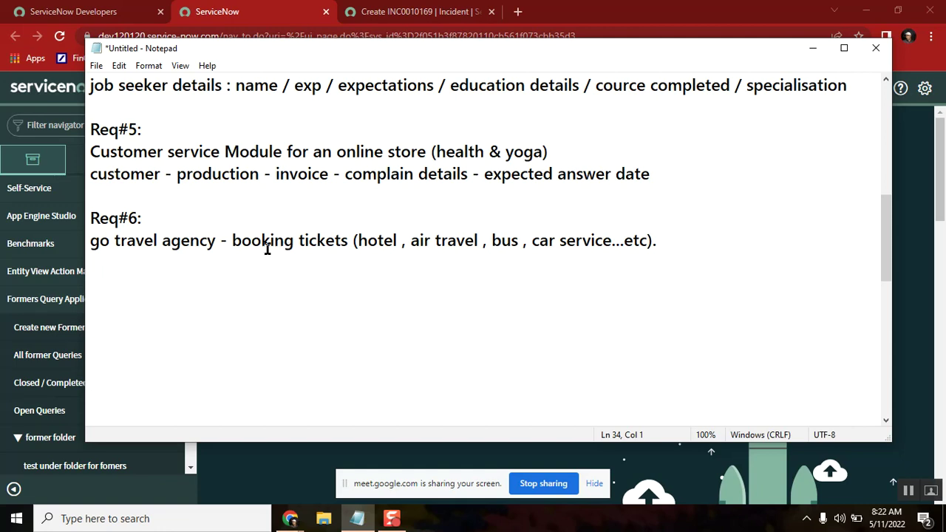
# Add a 'Req#7:' heading after a blank line below the travel agency description.
pyautogui.doubleClick(106, 245)
pyautogui.click(105, 258)
pyautogui.press('Return')
pyautogui.write('Req:')
pyautogui.press('BackSpace')
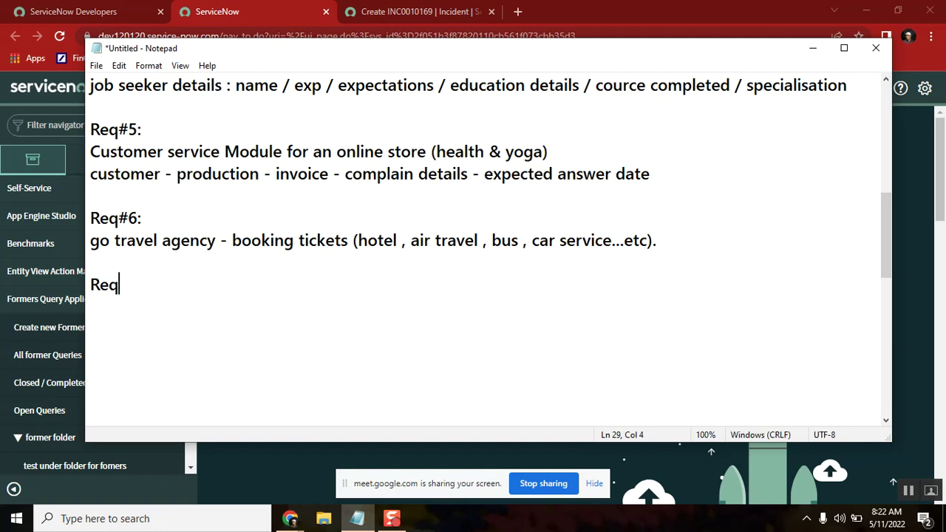
pyautogui.write('#7:')
pyautogui.press('Return')
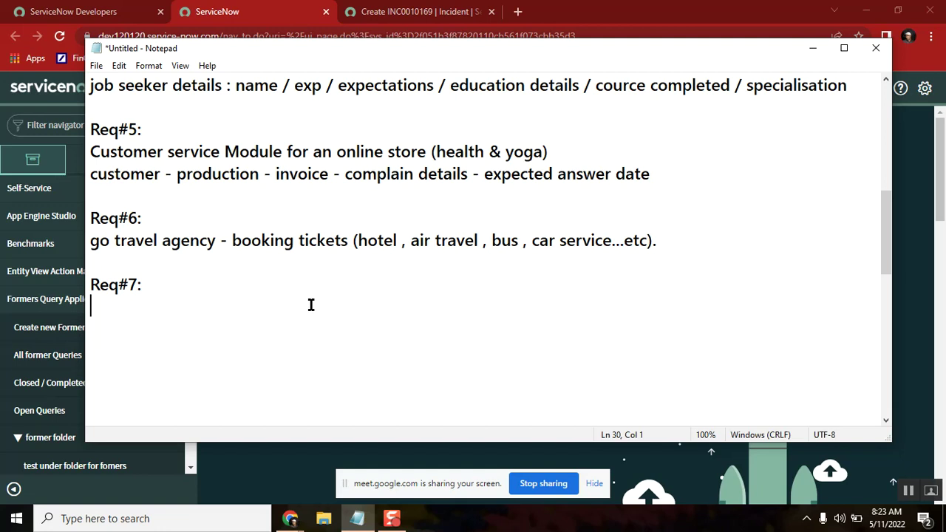
# Move up through the requirements list until the Req#1 heading is in view.
pyautogui.click(184, 105)
pyautogui.press('Up')
pyautogui.press('Up')
pyautogui.press('Up')
pyautogui.press('Up')
pyautogui.press('Up')
pyautogui.press('Up')
pyautogui.press('Up')
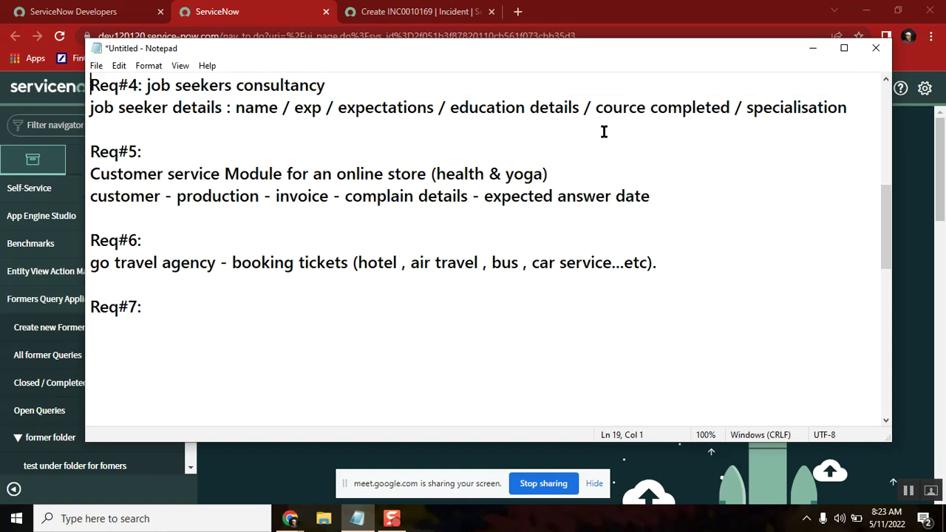
pyautogui.press('Up')
pyautogui.press('Up')
pyautogui.press('Up')
pyautogui.press('Up')
pyautogui.press('Up')
pyautogui.press('Up')
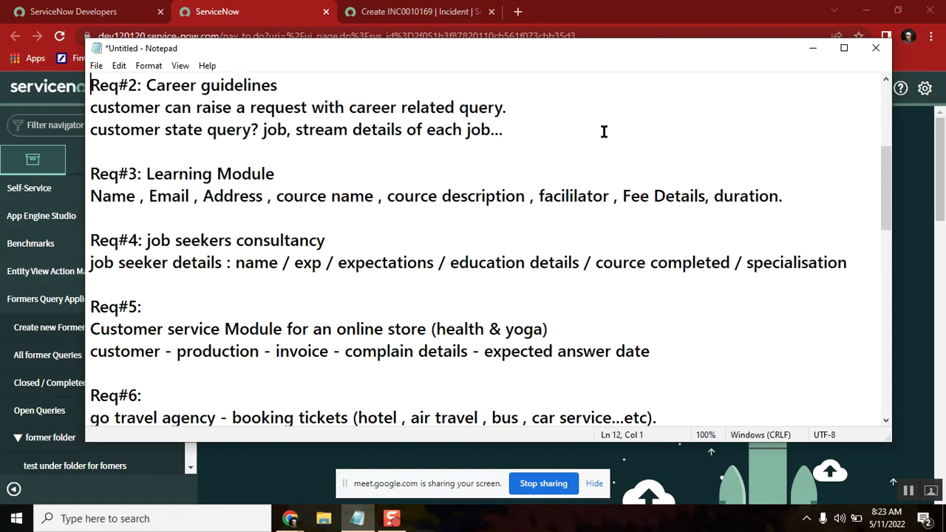
pyautogui.press('Up')
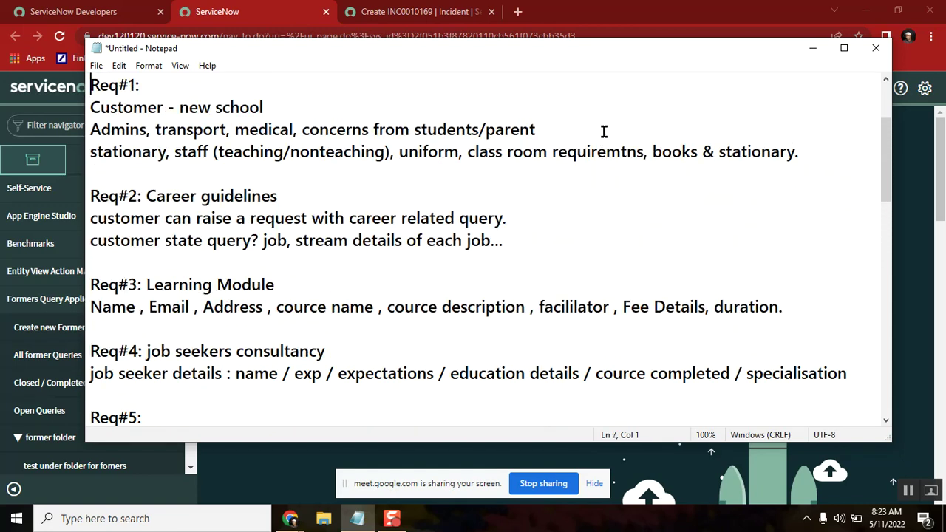
# Highlight the Req#2 block for review, shift the Notepad window right, then deselect.
pyautogui.click(507, 240)
pyautogui.keyDown('shift'); pyautogui.click(90, 195); pyautogui.keyUp('shift')
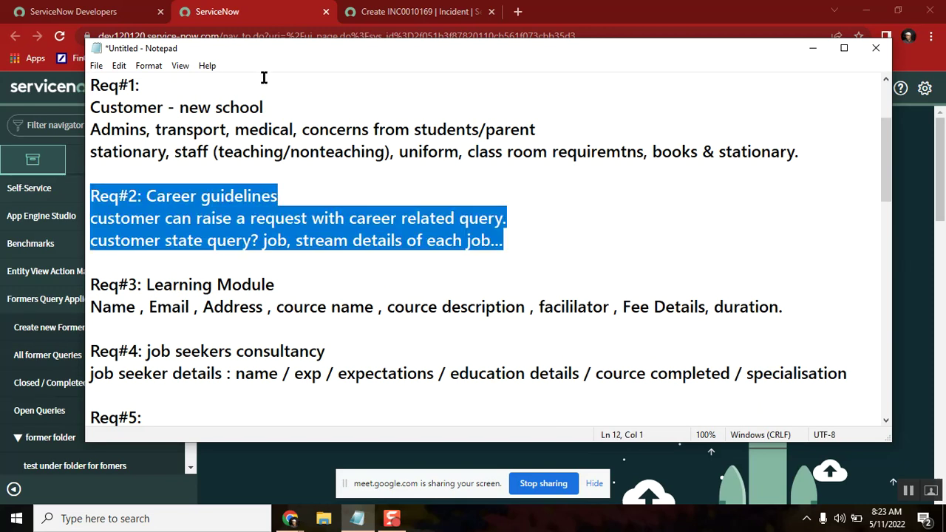
pyautogui.moveTo(255, 48); pyautogui.dragTo(420, 54)
pyautogui.click(467, 222)
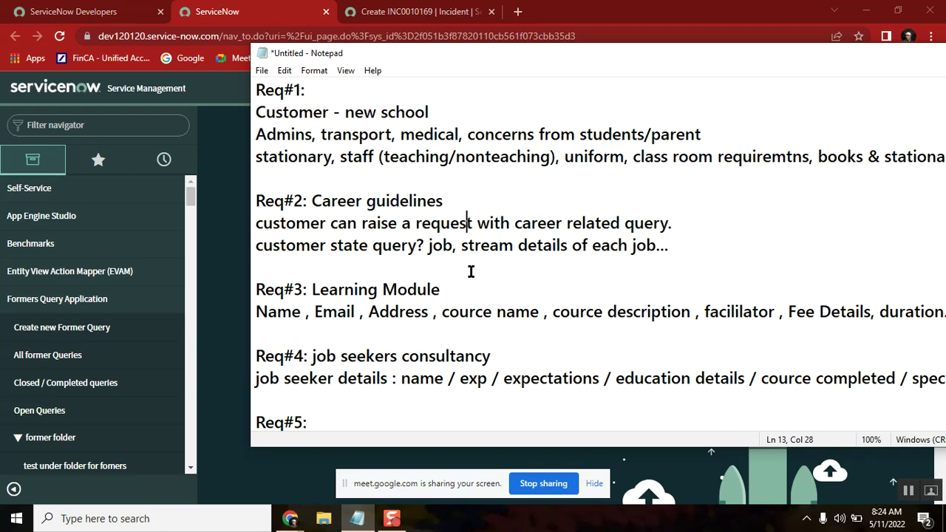
# Select the Req#2 block and the word 'customer' to review it, then deselect.
pyautogui.click(259, 201)
pyautogui.keyDown('shift'); pyautogui.click(665, 245); pyautogui.keyUp('shift')
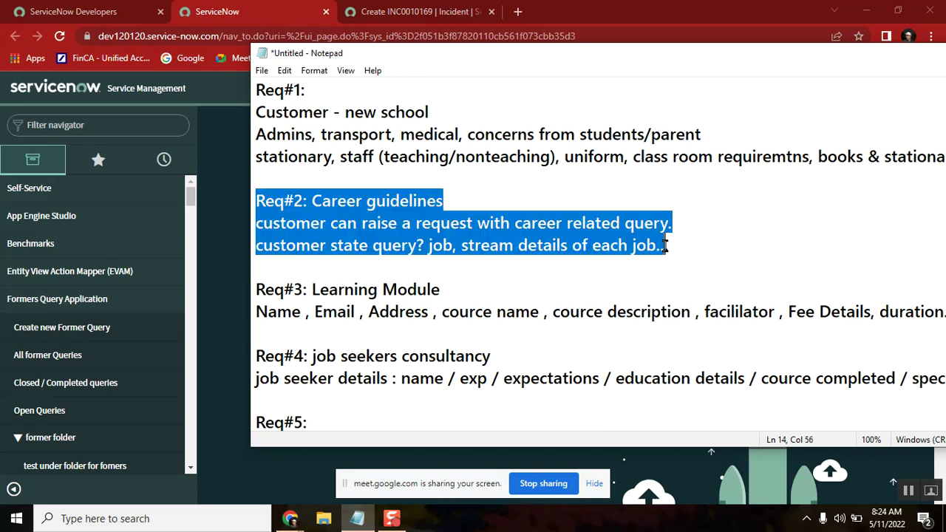
pyautogui.doubleClick(303, 223)
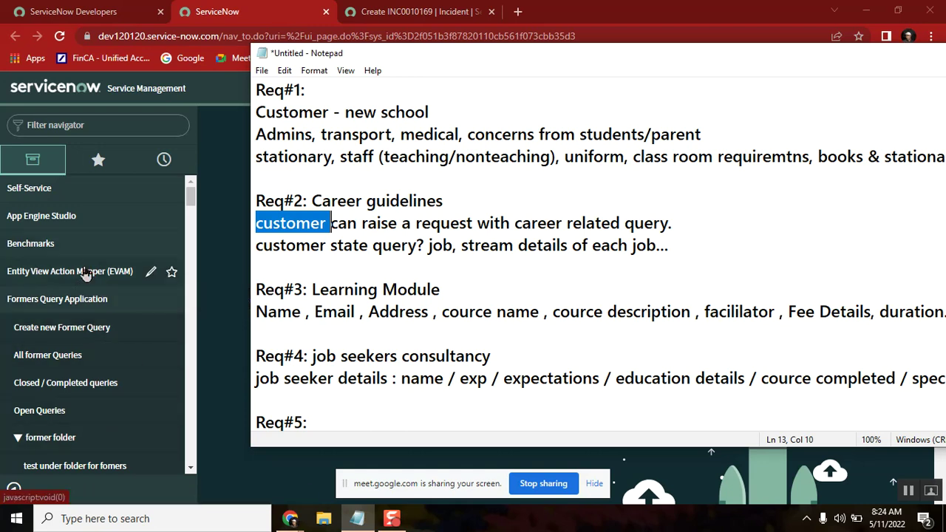
pyautogui.click(261, 201)
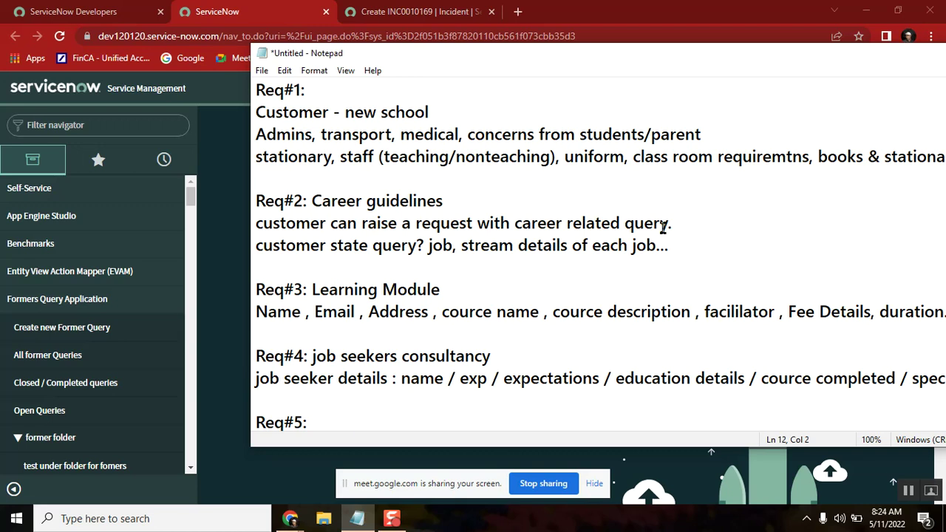
pyautogui.keyDown('shift'); pyautogui.click(687, 248); pyautogui.keyUp('shift')
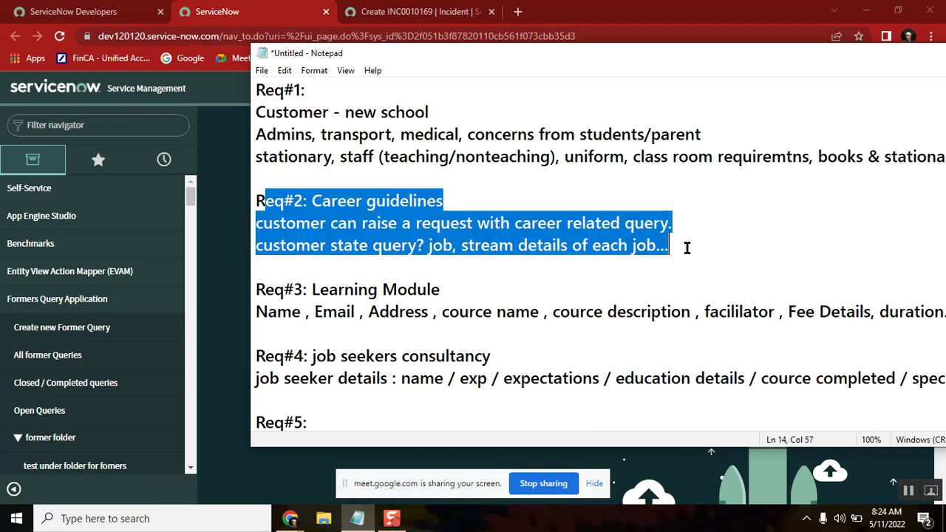
pyautogui.click(316, 203)
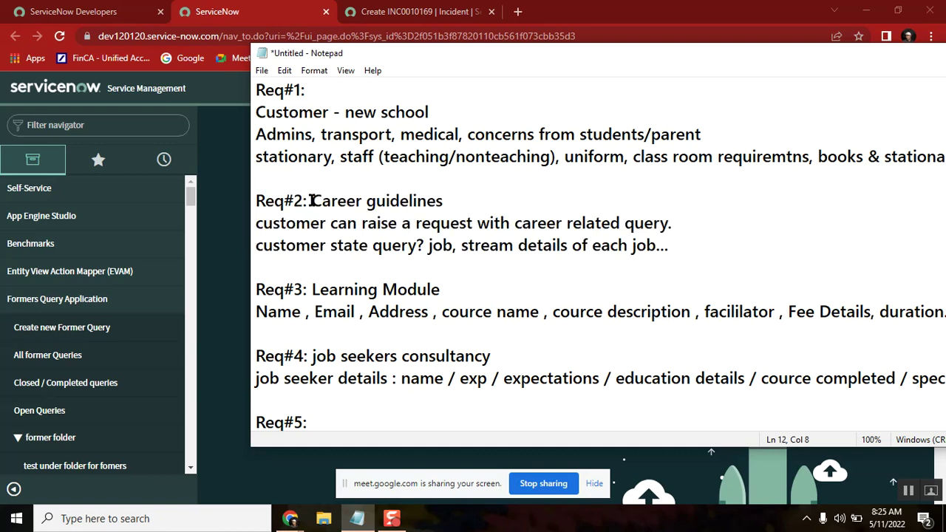
# Move down to the empty line under Req#7 and widen the Notepad window leftward.
pyautogui.press('Down')
pyautogui.press('Down')
pyautogui.press('Down')
pyautogui.press('Down')
pyautogui.press('Down')
pyautogui.press('Down')
pyautogui.press('Down')
pyautogui.press('Down')
pyautogui.press('Down')
pyautogui.press('Down')
pyautogui.press('Down')
pyautogui.press('Down')
pyautogui.press('Down')
pyautogui.press('Down')
pyautogui.press('Down')
pyautogui.press('Down')
pyautogui.press('Down')
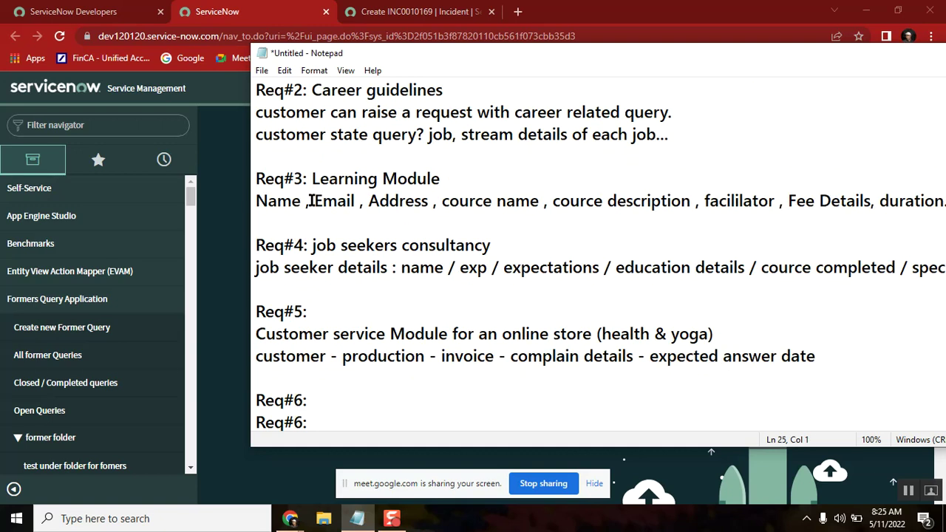
pyautogui.press('Down')
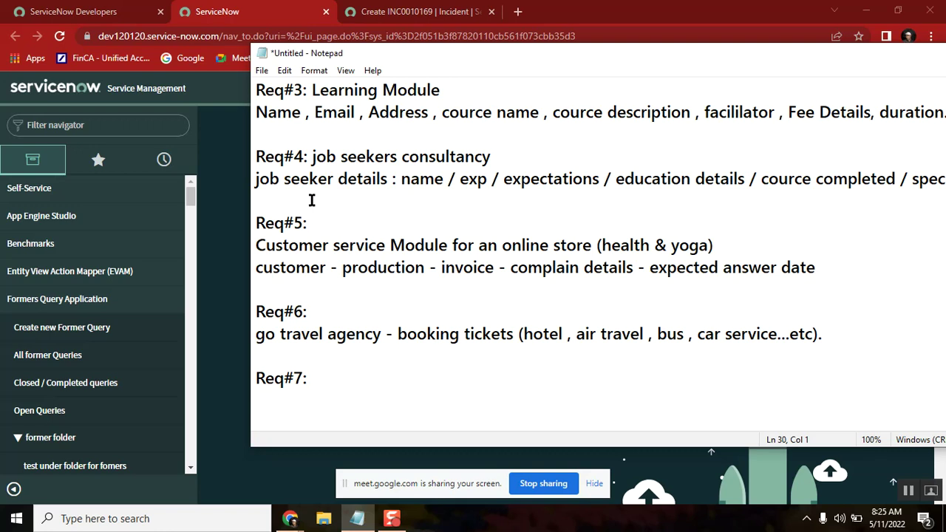
pyautogui.press('Up')
pyautogui.press('Down')
pyautogui.click(316, 156)
pyautogui.moveTo(251, 203); pyautogui.dragTo(9, 203)
# Check ServiceNow's All applications list, then return to the Notepad requirements.
pyautogui.click(96, 166)
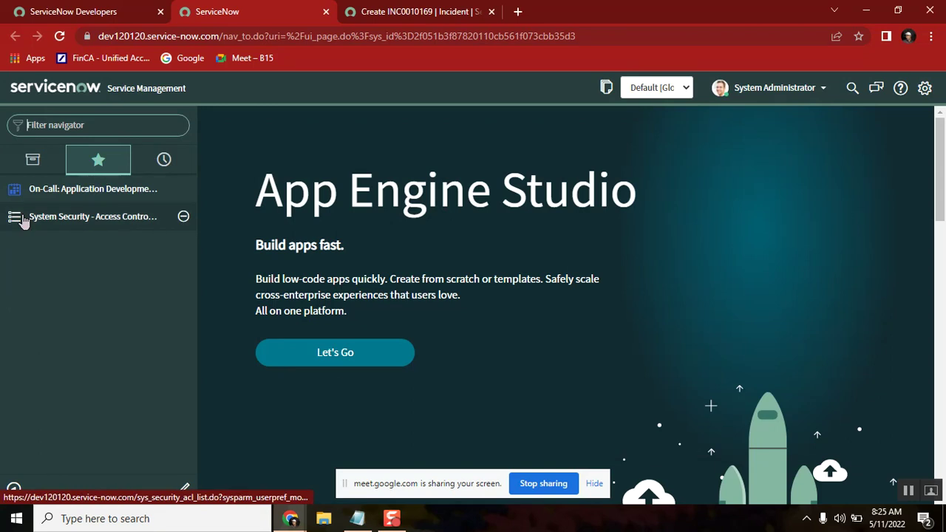
pyautogui.click(23, 167)
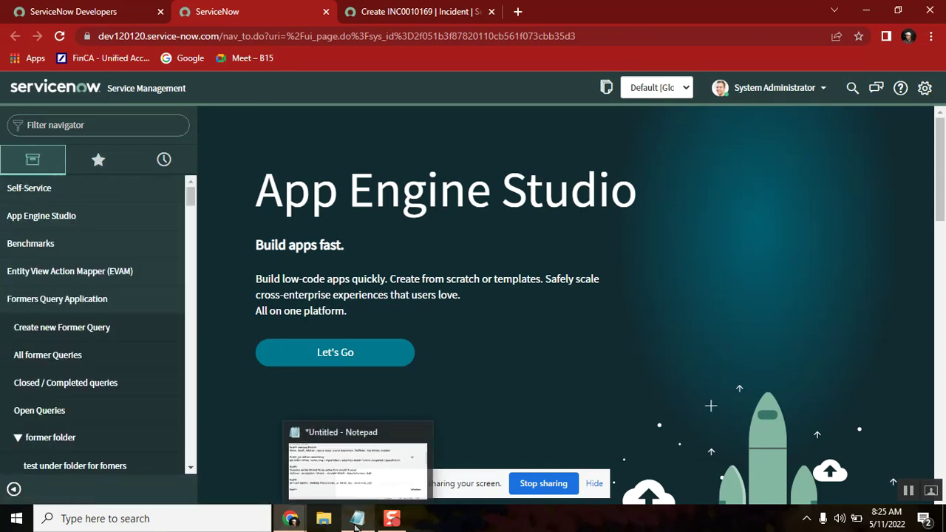
pyautogui.click(361, 479)
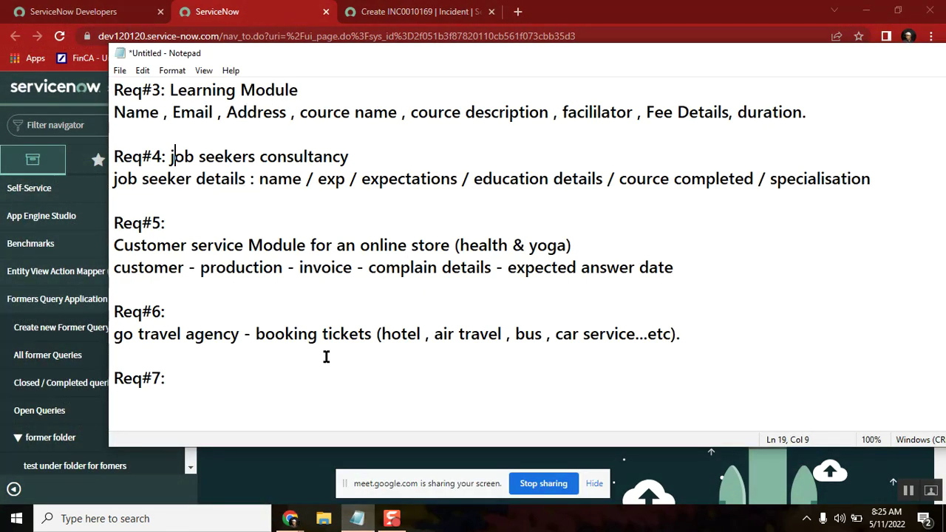
# Add a 'recruiting application' line under the Req#7 heading.
pyautogui.click(193, 378)
pyautogui.press('Return')
pyautogui.write('recruiting application')
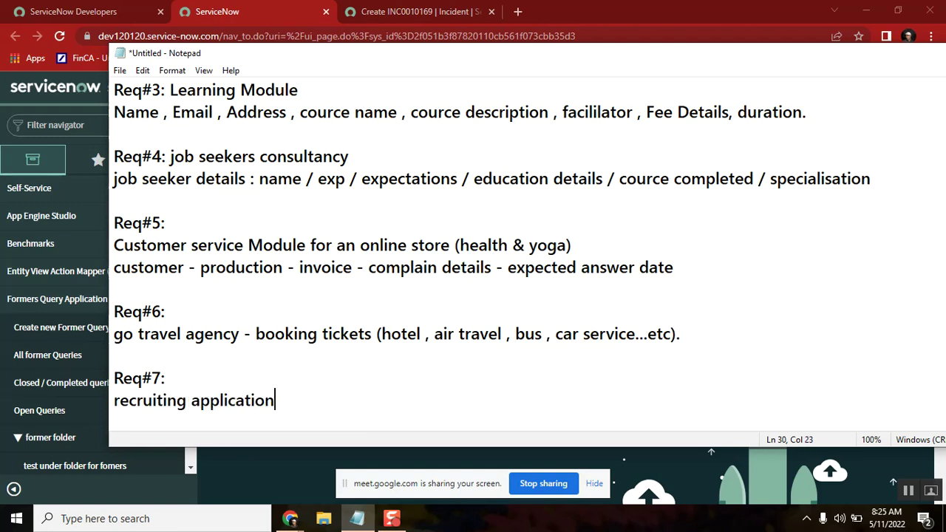
pyautogui.press('Return')
pyautogui.press('Return')
pyautogui.press('Return')
pyautogui.press('Return')
pyautogui.press('Return')
pyautogui.press('Return')
pyautogui.press('Return')
pyautogui.press('Return')
pyautogui.press('Return')
pyautogui.press('Return')
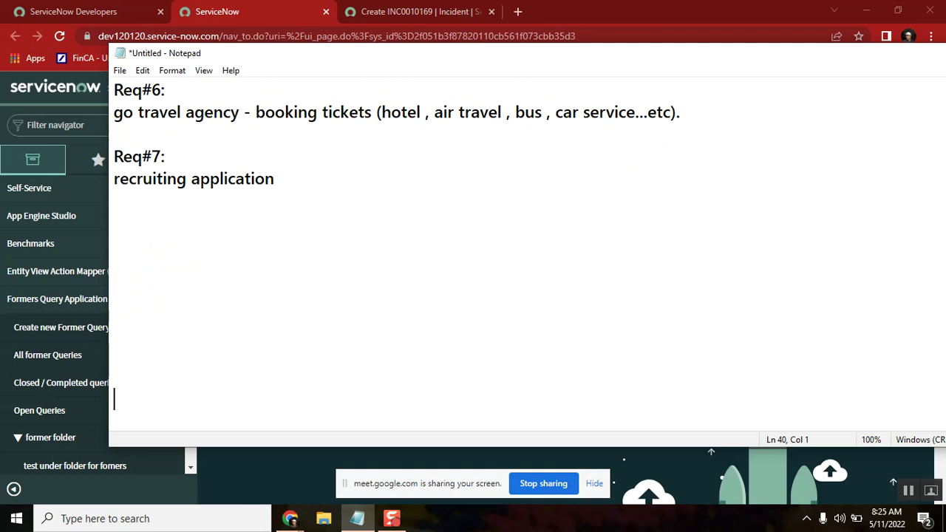
pyautogui.press('Return')
pyautogui.press('BackSpace')
pyautogui.press('BackSpace')
pyautogui.press('BackSpace')
pyautogui.press('BackSpace')
pyautogui.press('BackSpace')
pyautogui.press('BackSpace')
pyautogui.press('BackSpace')
pyautogui.press('BackSpace')
pyautogui.press('BackSpace')
pyautogui.press('BackSpace')
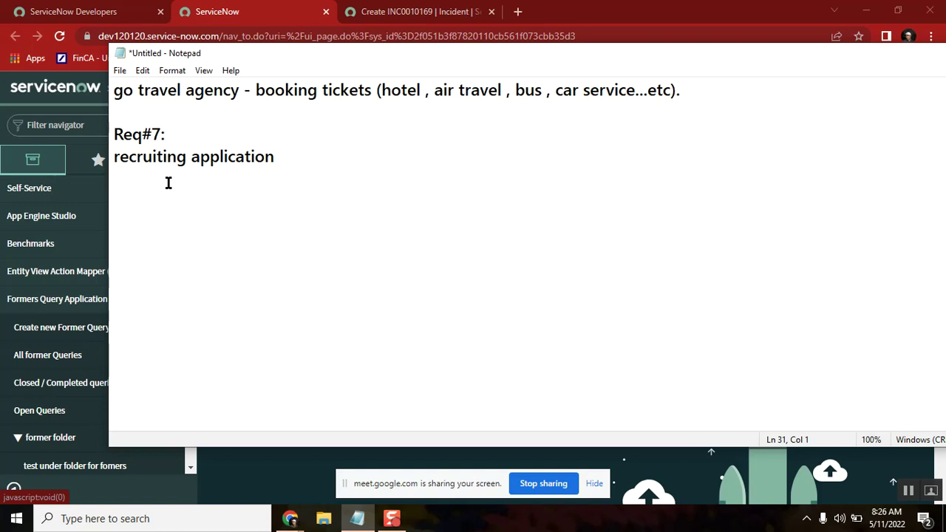
# Make it read 'Project - recruiting application (HR team)' with '10 java dev' on the next line.
pyautogui.click(299, 157)
pyautogui.click(111, 157)
pyautogui.write('Project -')
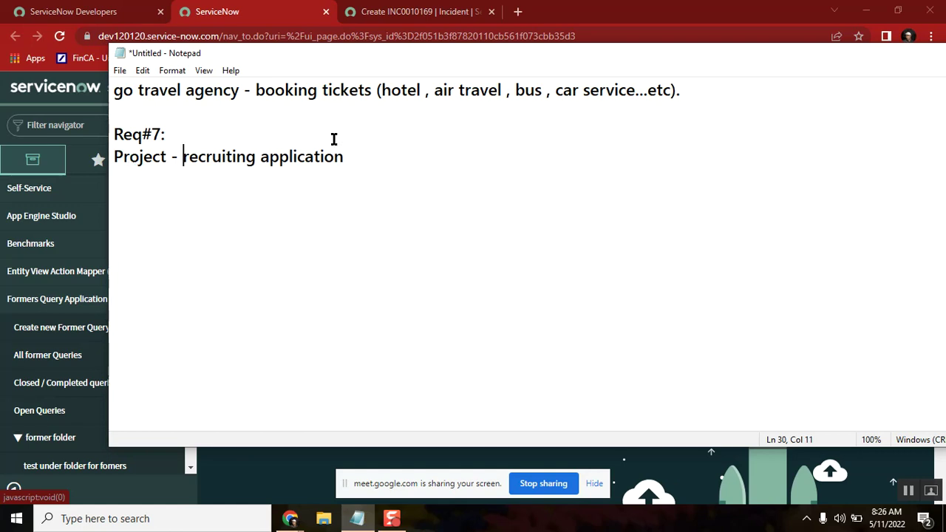
pyautogui.click(382, 152)
pyautogui.write('(HR team)')
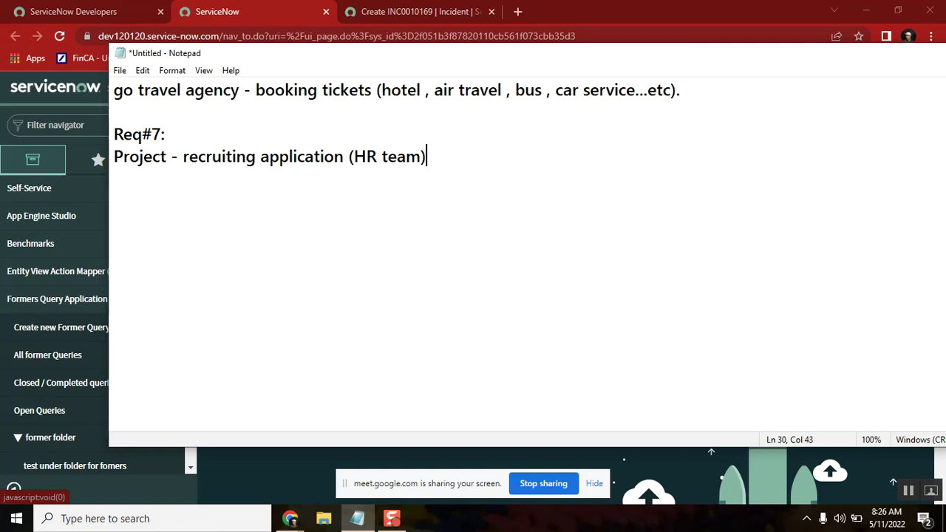
pyautogui.press('Return')
pyautogui.press('Return')
pyautogui.write('10 ')
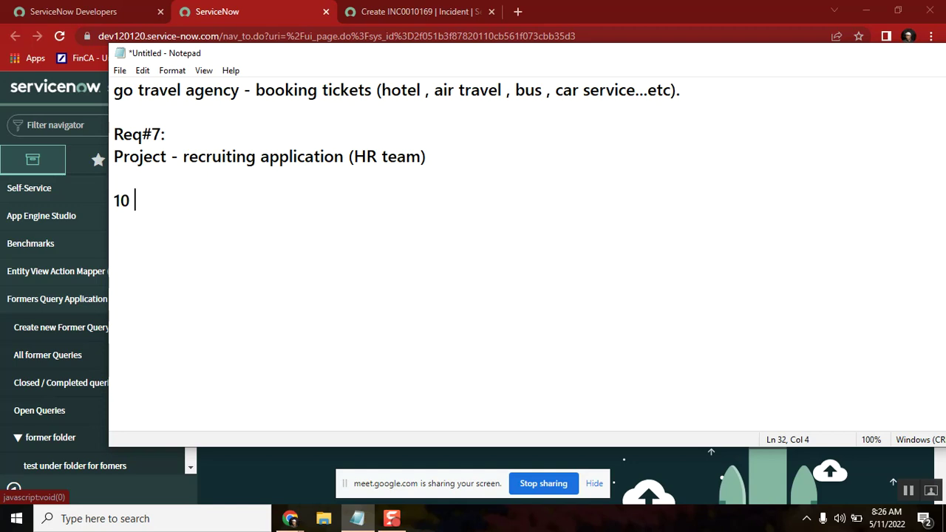
pyautogui.write('java deve')
pyautogui.press('BackSpace')
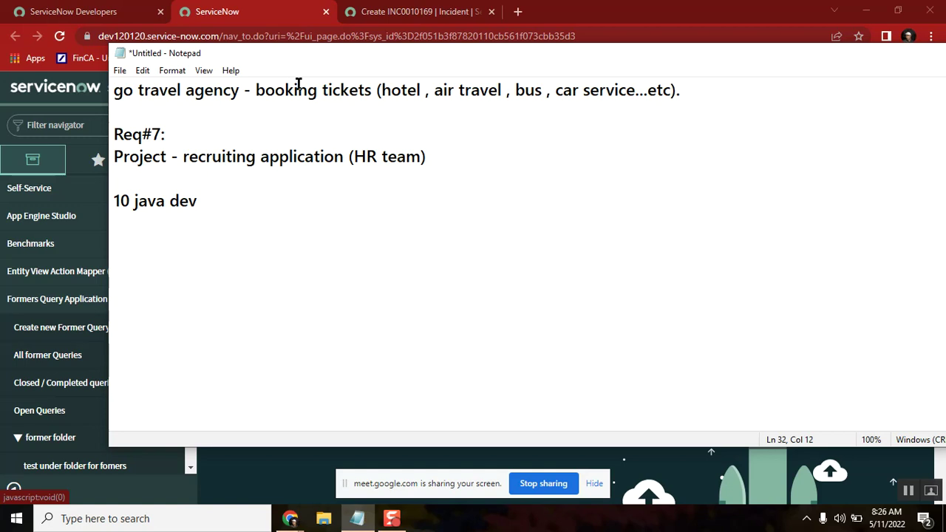
pyautogui.moveTo(280, 64); pyautogui.dragTo(331, 66)
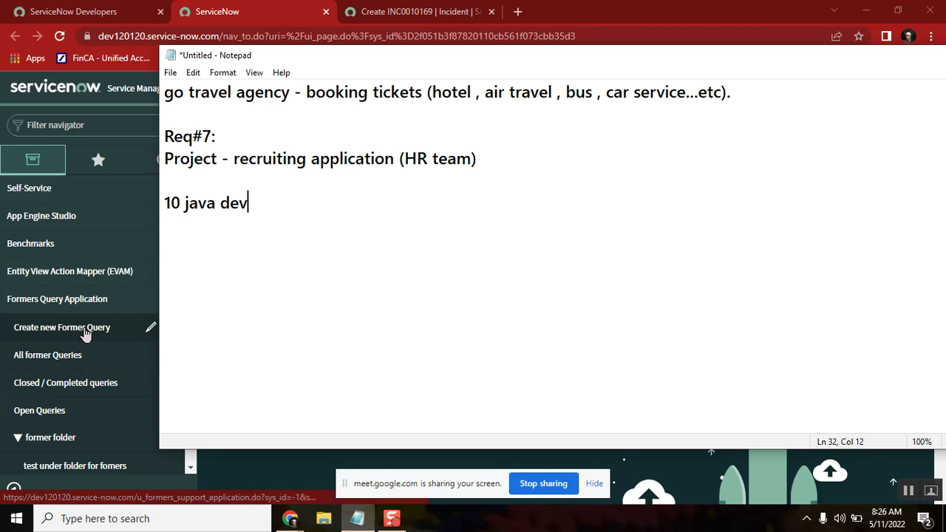
# Highlight the Req#7 key terms Project, 10, HR and recruiting for review.
pyautogui.doubleClick(187, 154)
pyautogui.click(291, 175)
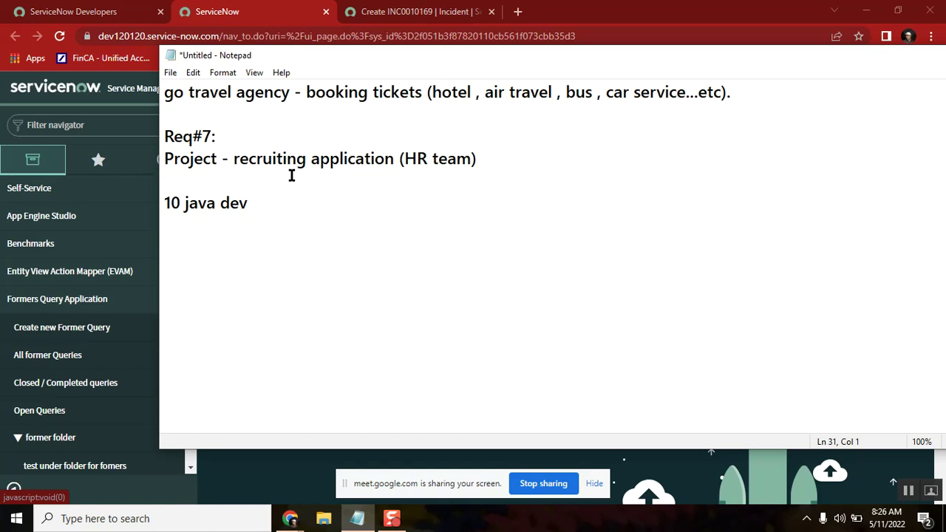
pyautogui.doubleClick(167, 202)
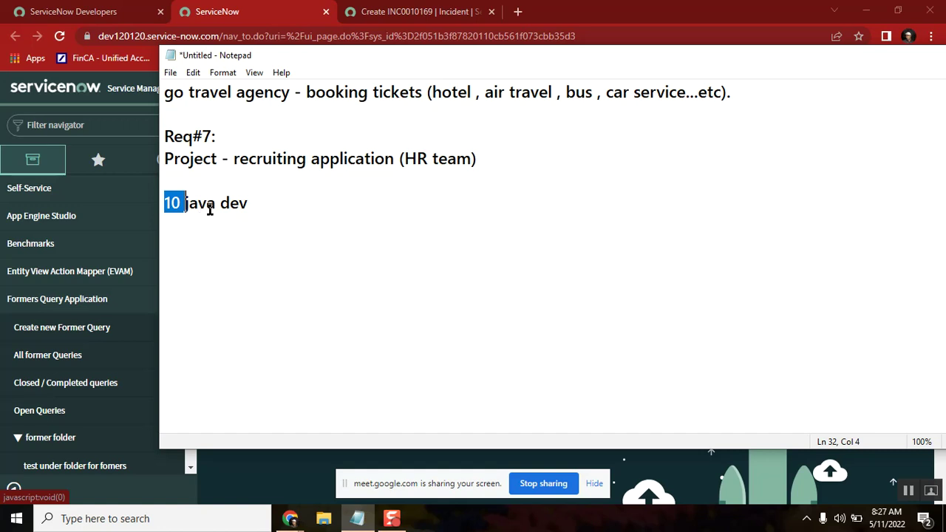
pyautogui.click(260, 196)
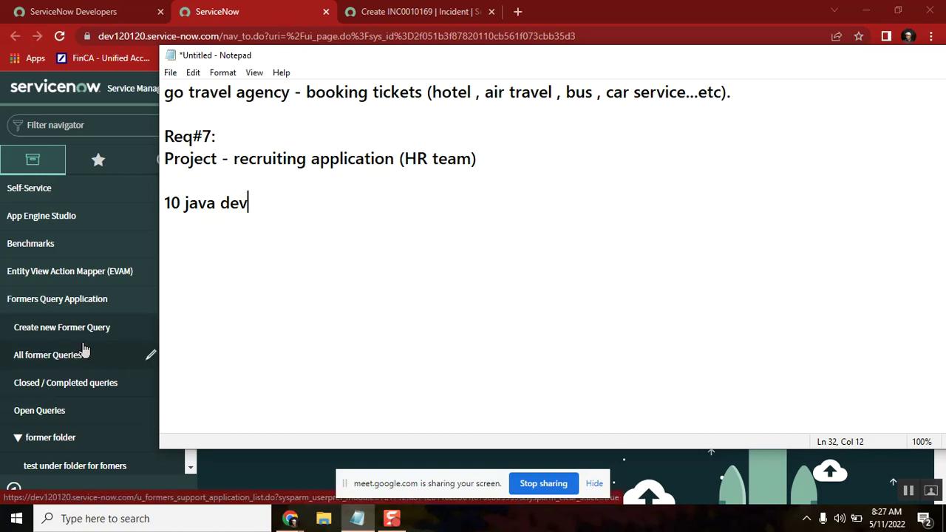
pyautogui.doubleClick(417, 158)
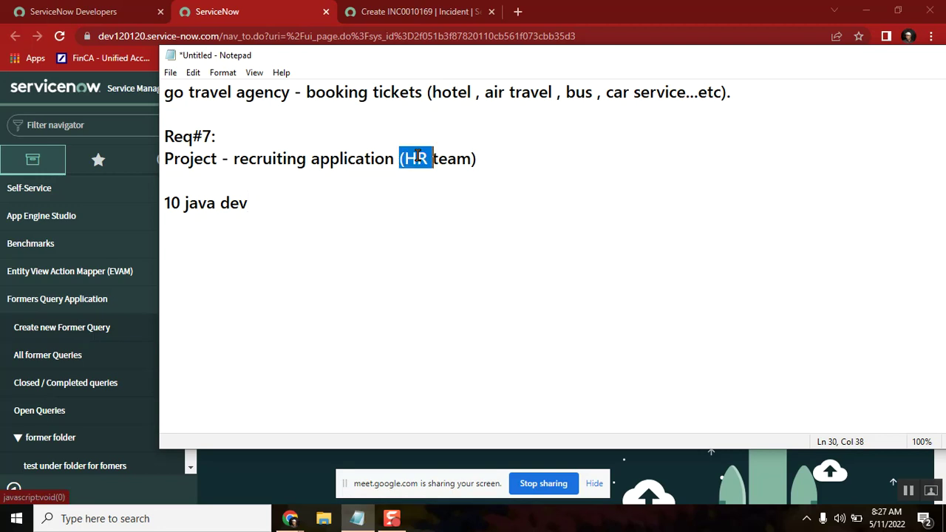
pyautogui.doubleClick(426, 162)
pyautogui.doubleClick(190, 166)
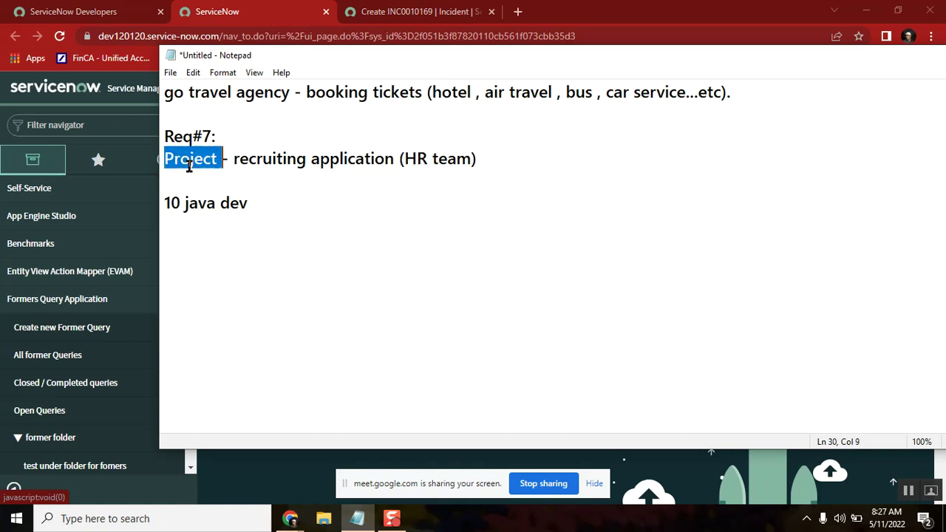
pyautogui.doubleClick(185, 206)
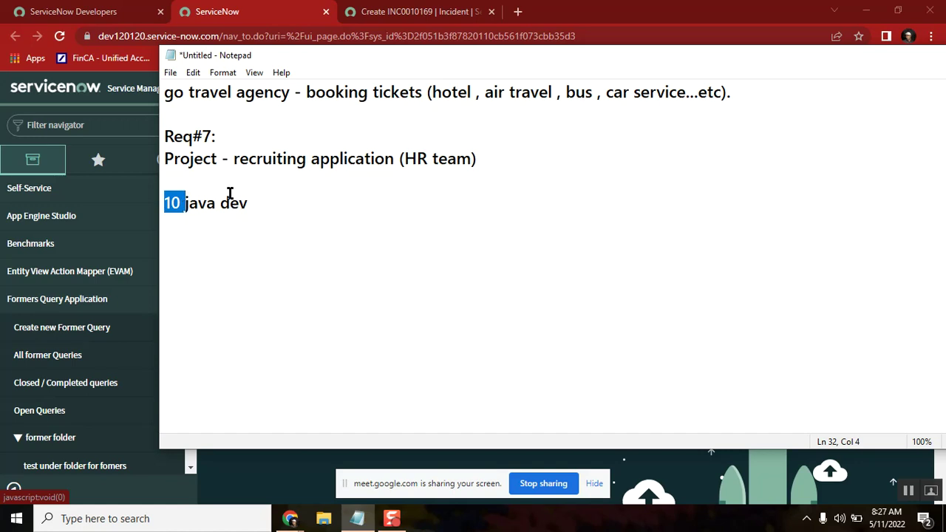
pyautogui.click(189, 170)
pyautogui.doubleClick(247, 159)
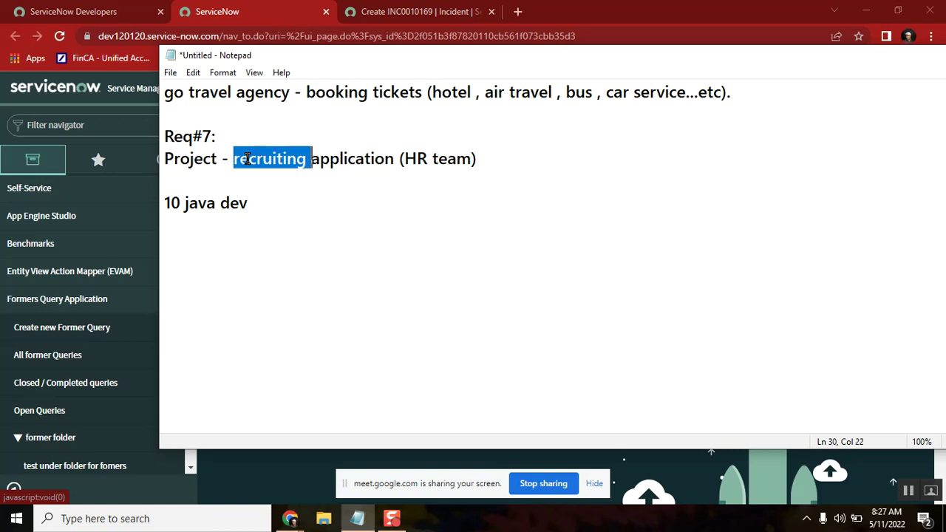
# Add a 'project details' line under Req#7 and start a 'Req#8:' heading after '10 java dev'.
pyautogui.click(193, 178)
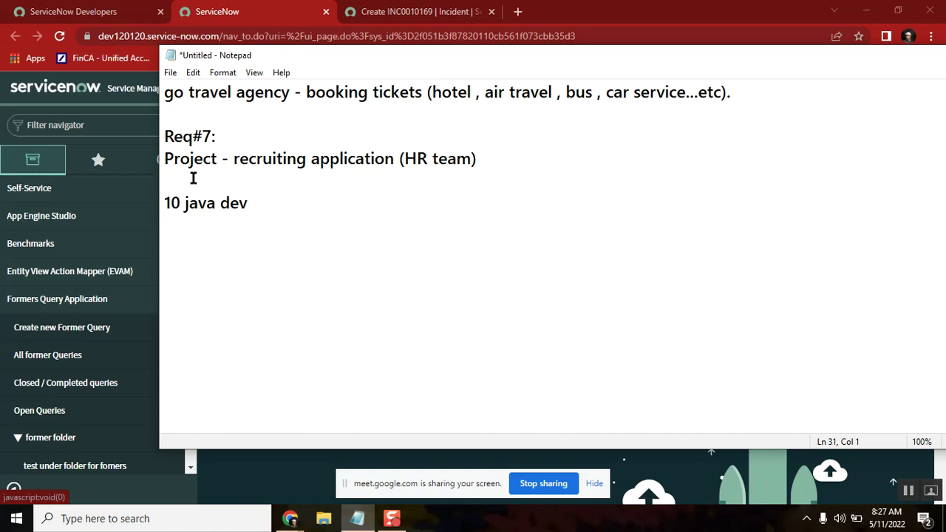
pyautogui.write('project details')
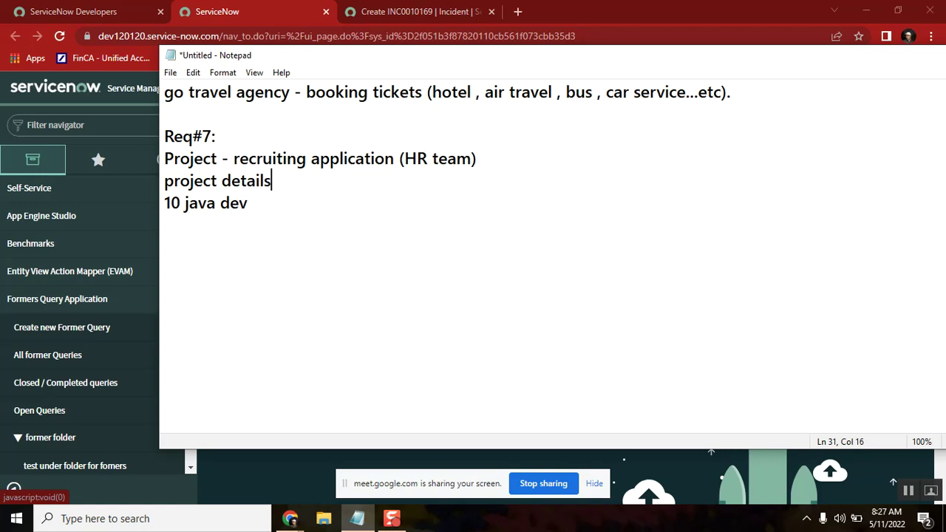
pyautogui.click(255, 200)
pyautogui.press('Return')
pyautogui.press('Return')
pyautogui.write('Req#8:')
pyautogui.press('Return')
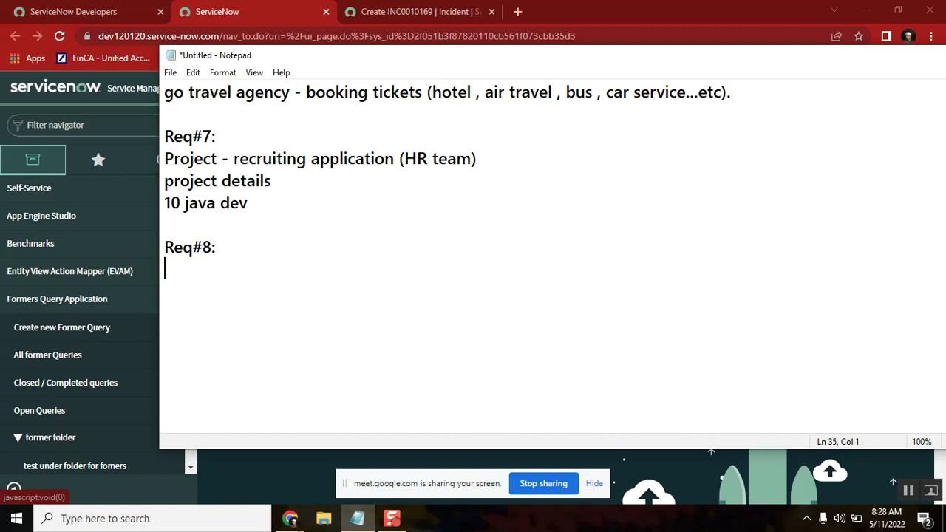
# Enter 'Bajaj Electronics (products)' as the Req#8 company line.
pyautogui.write('aja')
pyautogui.press('BackSpace')
pyautogui.press('BackSpace')
pyautogui.press('BackSpace')
pyautogui.write('Bajai')
pyautogui.press('BackSpace')
pyautogui.press('BackSpace')
pyautogui.press('BackSpace')
pyautogui.write('aj Ele')
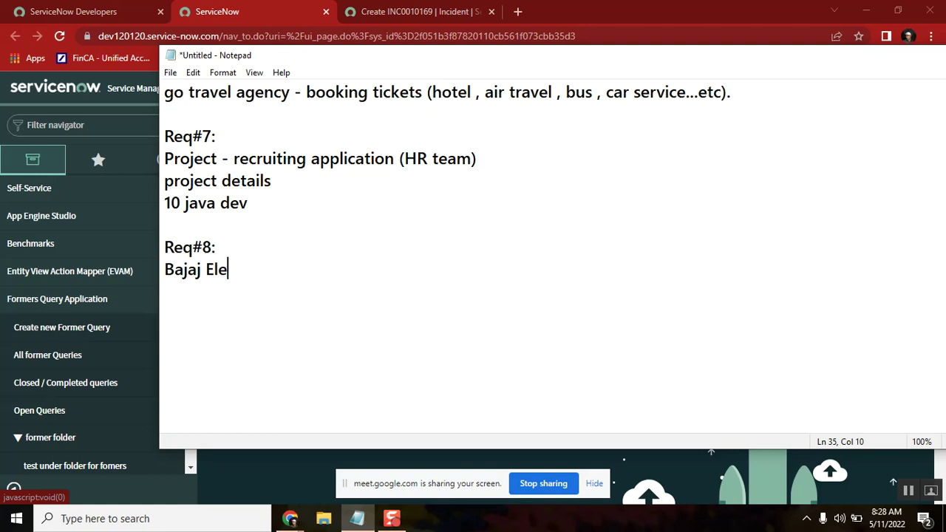
pyautogui.write('ctronics')
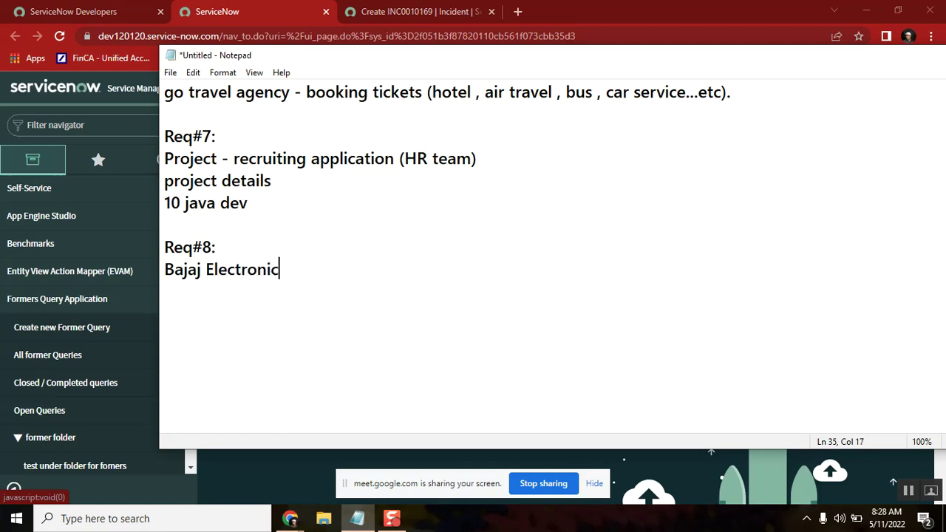
pyautogui.press('Return')
pyautogui.press('BackSpace')
pyautogui.press('BackSpace')
pyautogui.write('(prodcu')
pyautogui.press('BackSpace')
pyautogui.press('BackSpace')
pyautogui.write('uction')
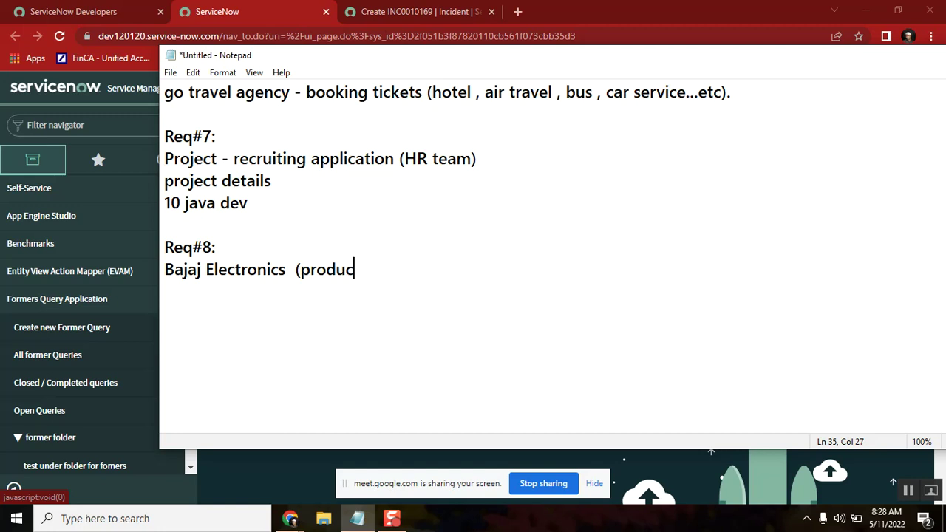
pyautogui.press('BackSpace')
pyautogui.press('BackSpace')
pyautogui.press('BackSpace')
pyautogui.write('s)')
pyautogui.press('Return')
# Add 'complains' and the field list: customer, production, model, invoice, issue details, location.
pyautogui.write('compla')
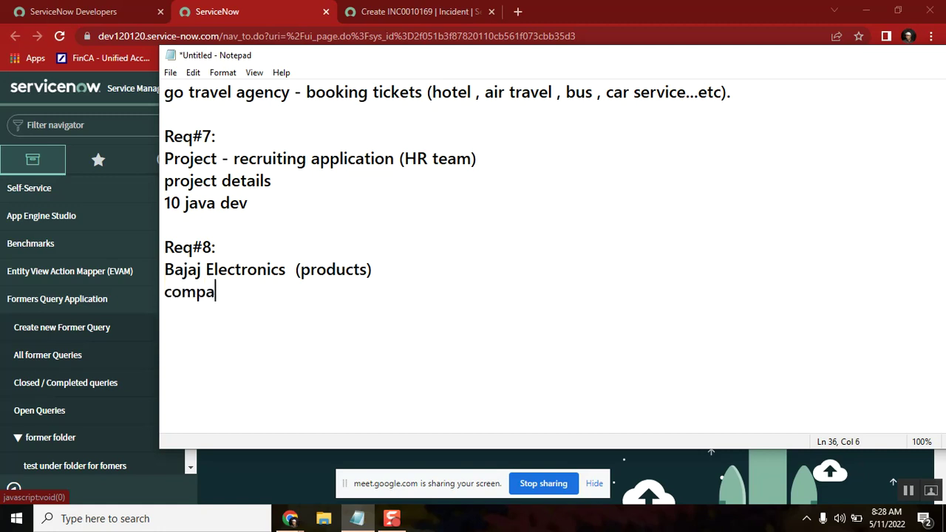
pyautogui.press('BackSpace')
pyautogui.write('lain')
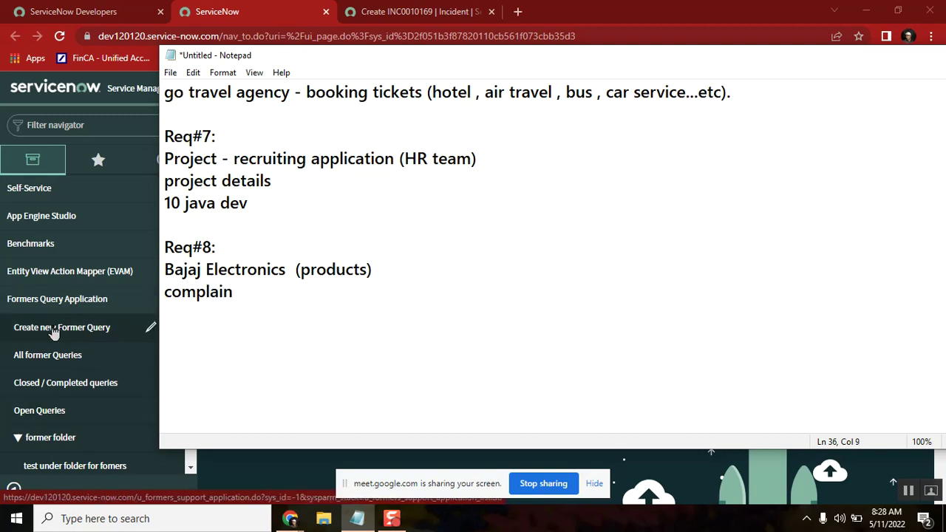
pyautogui.write('s')
pyautogui.press('Return')
pyautogui.write('customer -prof')
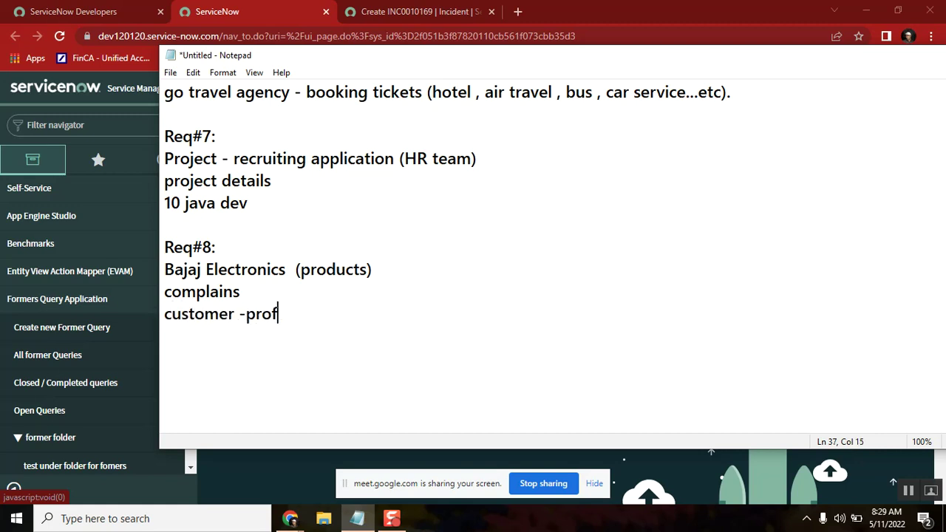
pyautogui.press('BackSpace')
pyautogui.write('duction - i')
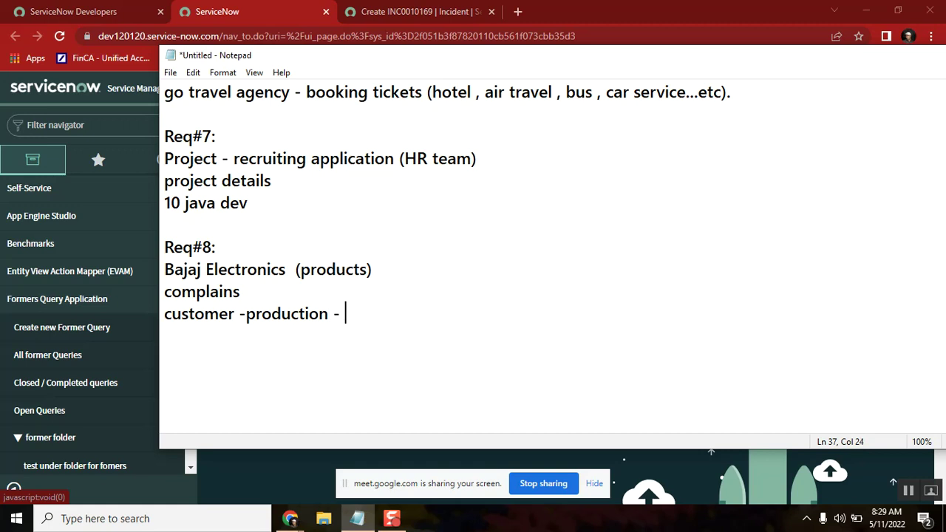
pyautogui.press('BackSpace')
pyautogui.write('model -')
pyautogui.write('iin')
pyautogui.press('BackSpace')
pyautogui.press('BackSpace')
pyautogui.write('nvo')
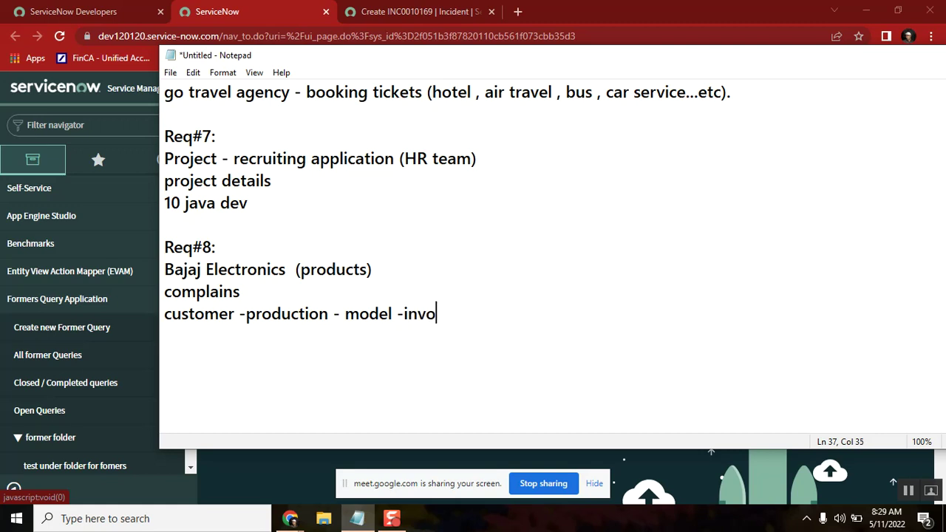
pyautogui.write('ice -')
pyautogui.write('issue det')
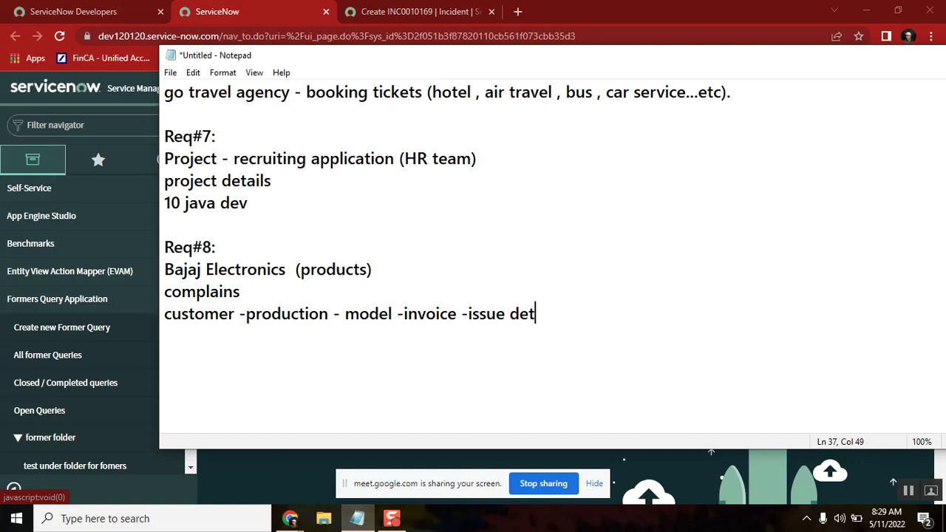
pyautogui.write('ails.')
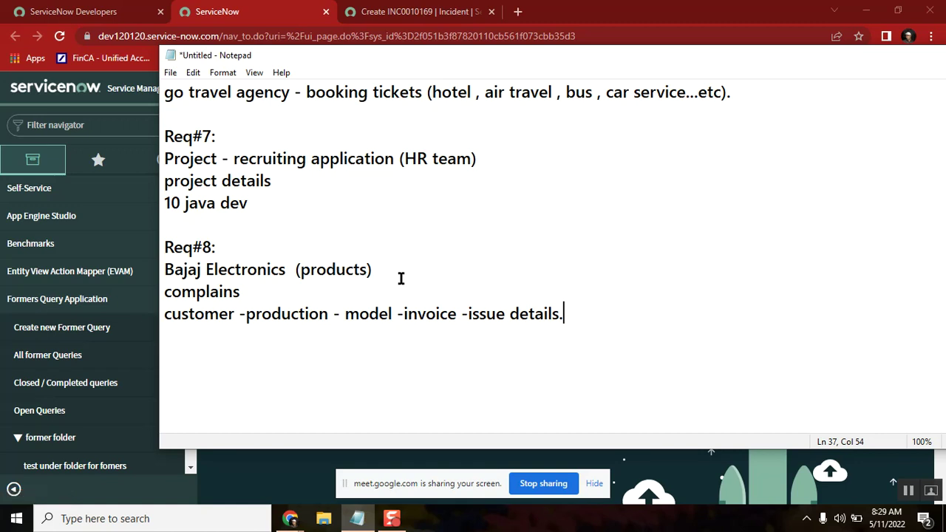
pyautogui.write('  - location')
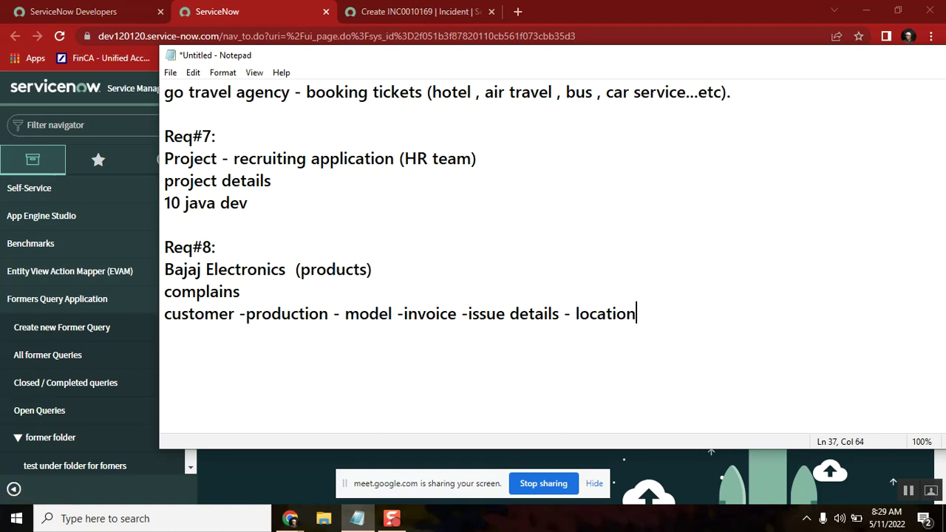
# Remove 'location', insert '& details' after customer, end with a period, and begin 'Req#'.
pyautogui.click(175, 269)
pyautogui.doubleClick(174, 269)
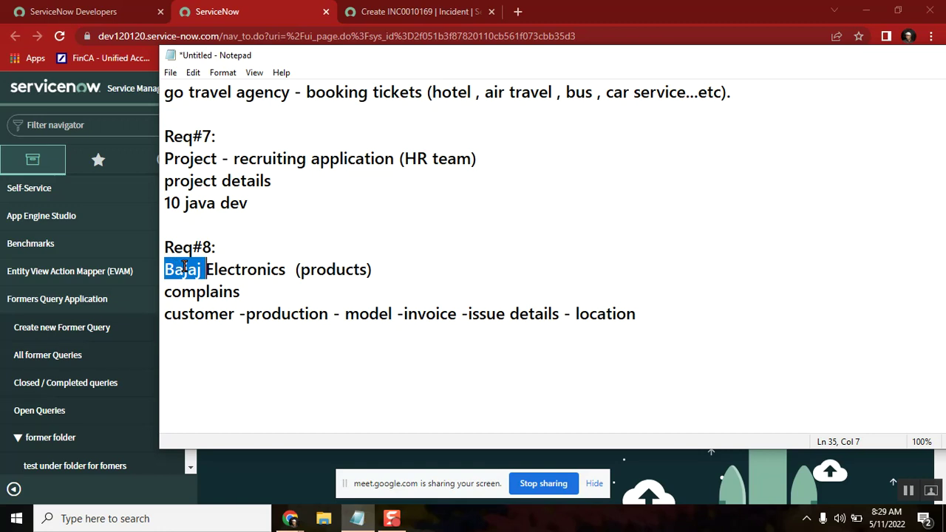
pyautogui.click(645, 313)
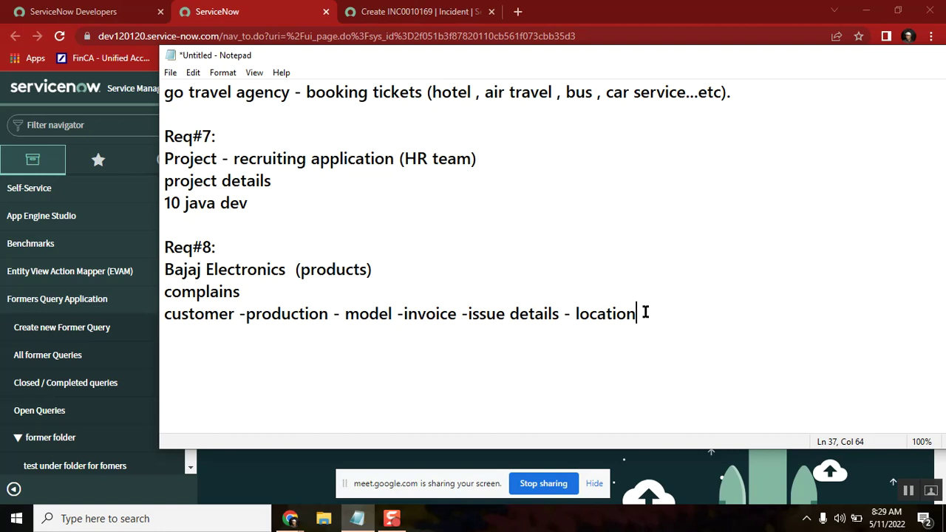
pyautogui.click(580, 317)
pyautogui.click(648, 316)
pyautogui.press('BackSpace')
pyautogui.press('BackSpace')
pyautogui.press('BackSpace')
pyautogui.press('BackSpace')
pyautogui.press('BackSpace')
pyautogui.press('BackSpace')
pyautogui.press('BackSpace')
pyautogui.press('BackSpace')
pyautogui.click(235, 313)
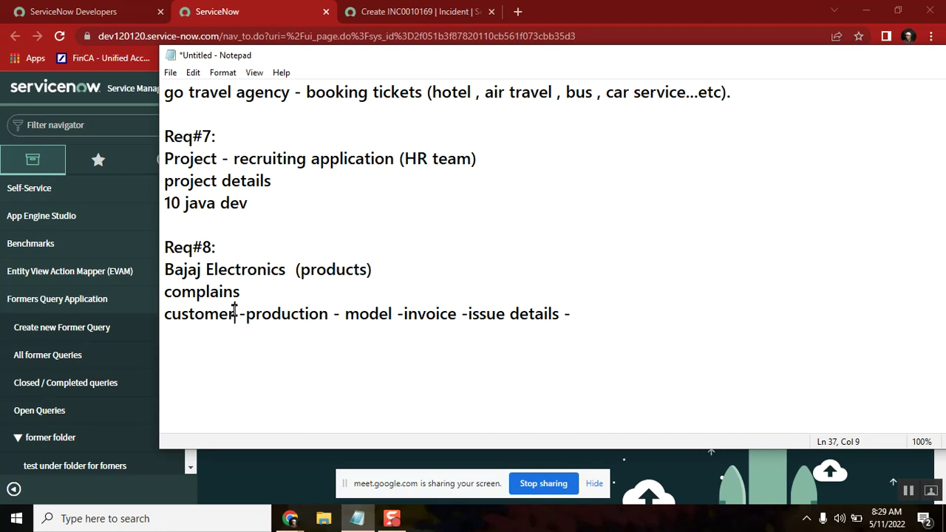
pyautogui.write('& details')
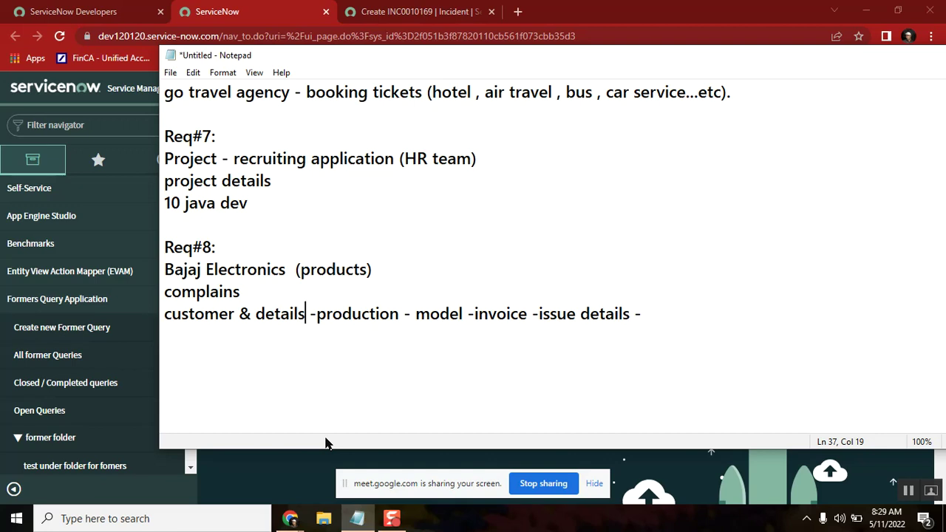
pyautogui.click(450, 367)
pyautogui.click(650, 311)
pyautogui.press('BackSpace')
pyautogui.press('BackSpace')
pyautogui.press('BackSpace')
pyautogui.write('.')
pyautogui.press('Return')
pyautogui.write('Req#')
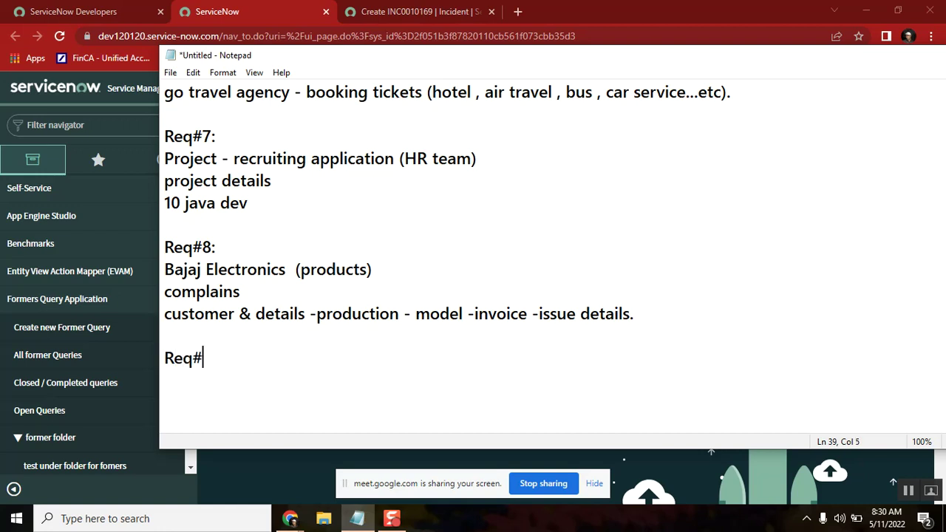
# Complete the 'Req#9:' heading and describe it as 'cloths billing application'.
pyautogui.press('BackSpace')
pyautogui.write('#')
pyautogui.click(232, 245)
pyautogui.click(227, 357)
pyautogui.write(':')
pyautogui.press('BackSpace')
pyautogui.write('9:')
pyautogui.press('Return')
pyautogui.write('Billi')
pyautogui.press('BackSpace')
pyautogui.press('BackSpace')
pyautogui.press('BackSpace')
pyautogui.press('BackSpace')
pyautogui.press('BackSpace')
pyautogui.press('BackSpace')
pyautogui.write('cloths ')
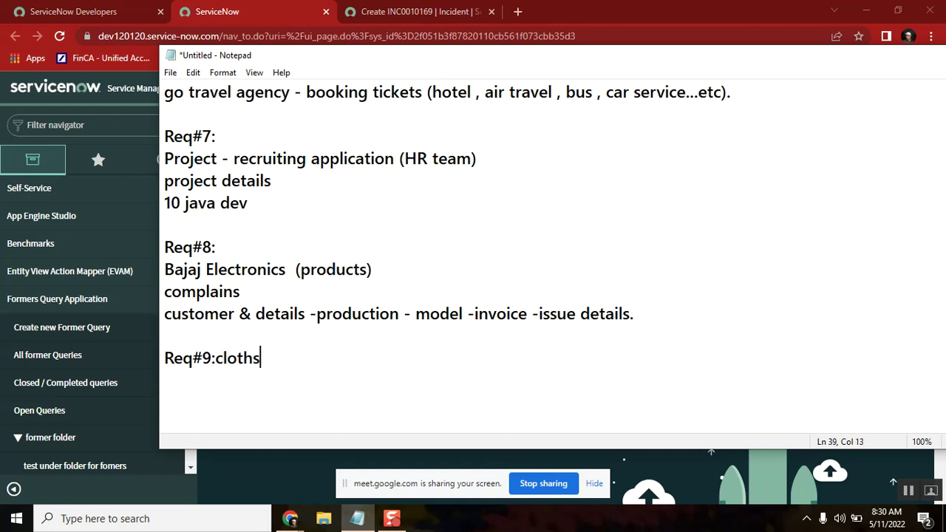
pyautogui.write('billing application')
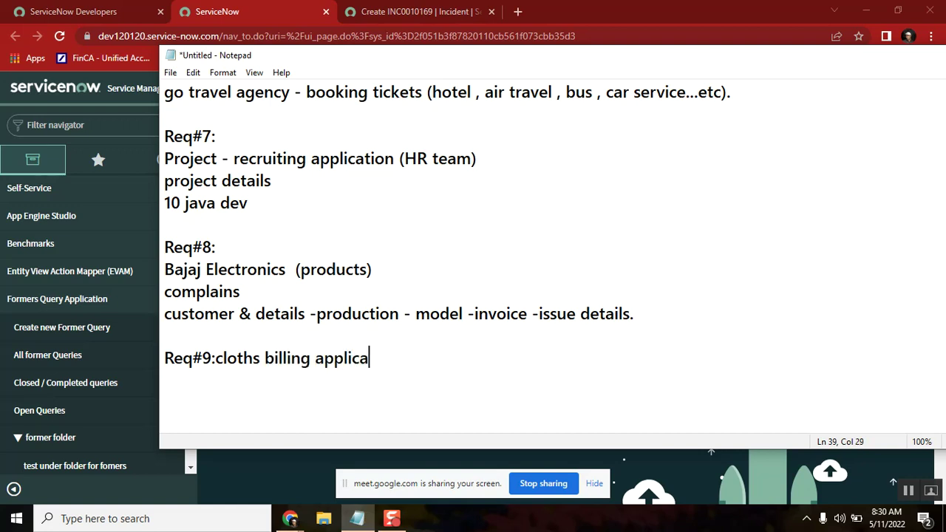
# Add a Req#9 fields line 'bill numer customer & details'.
pyautogui.click(216, 358)
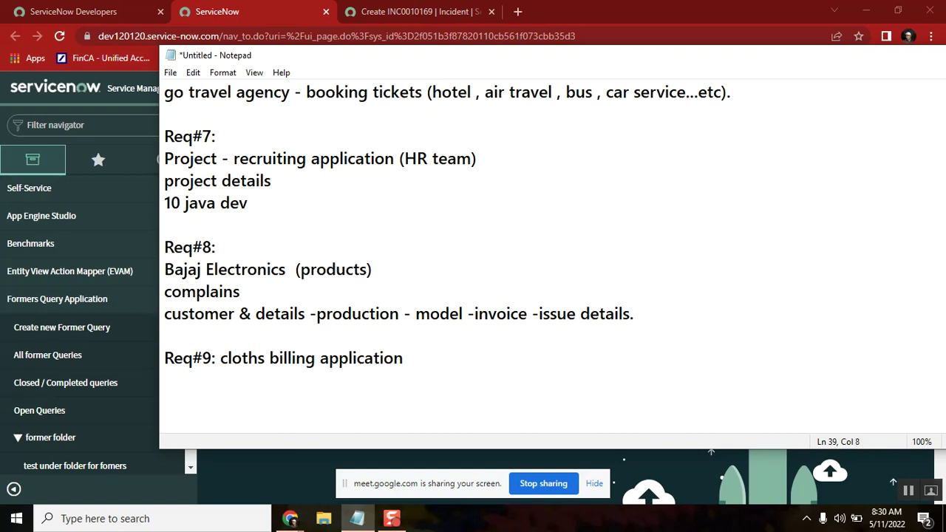
pyautogui.doubleClick(294, 357)
pyautogui.click(419, 354)
pyautogui.press('Return')
pyautogui.write('bill num')
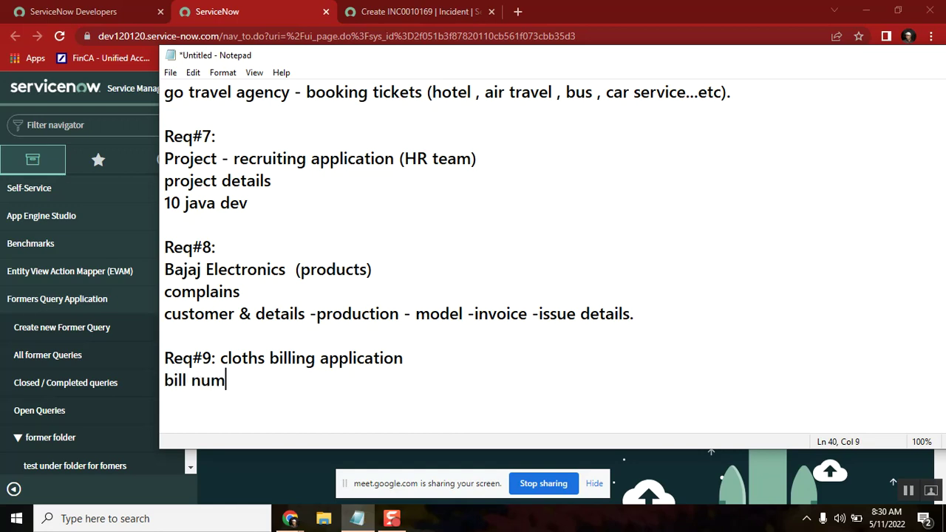
pyautogui.write('er custo')
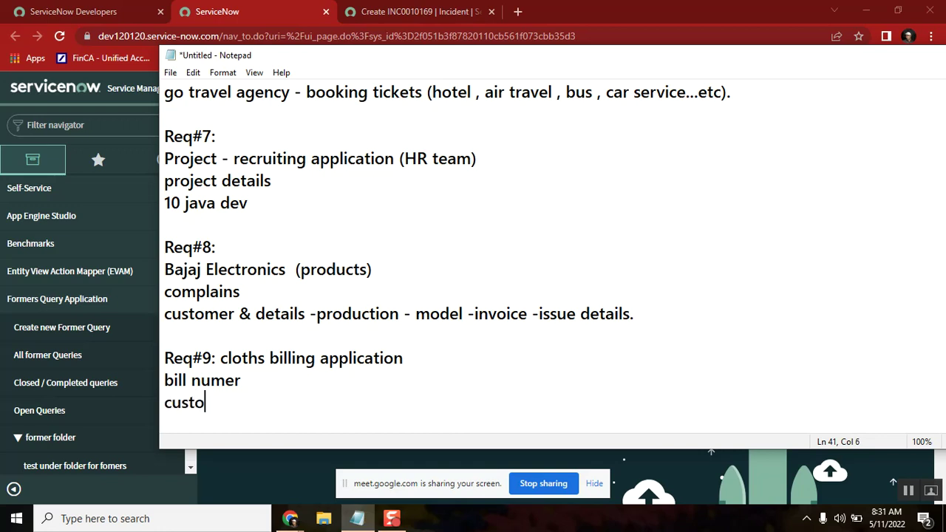
pyautogui.write('mer & details')
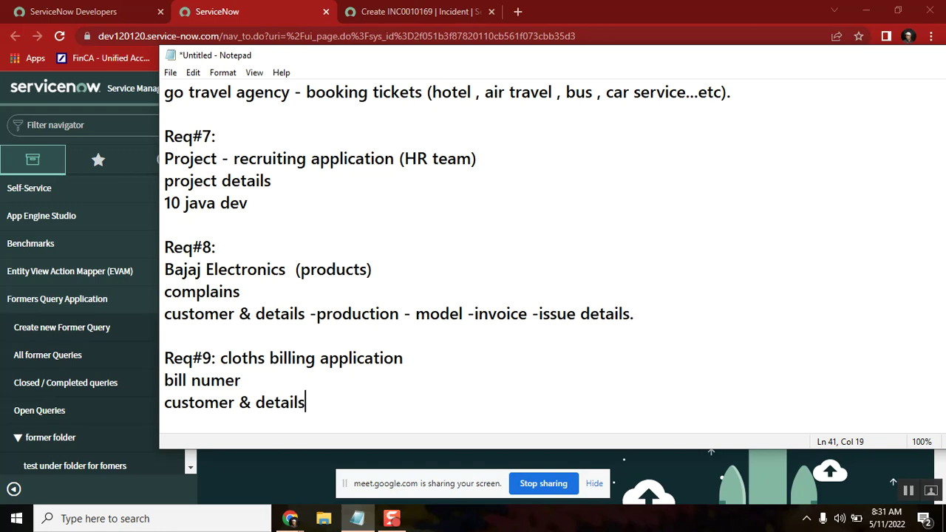
pyautogui.press('Return')
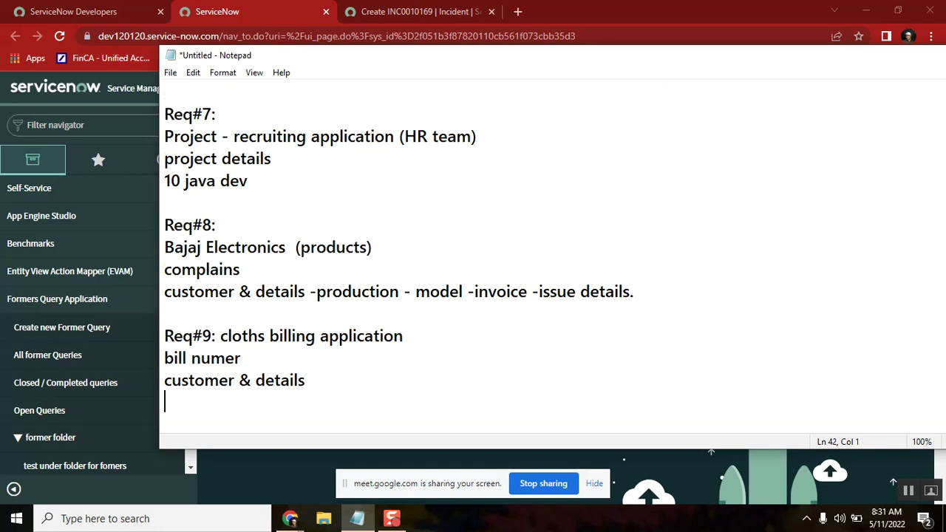
# Add 'production details (size / price / discount / item type)' below it.
pyautogui.write('produc')
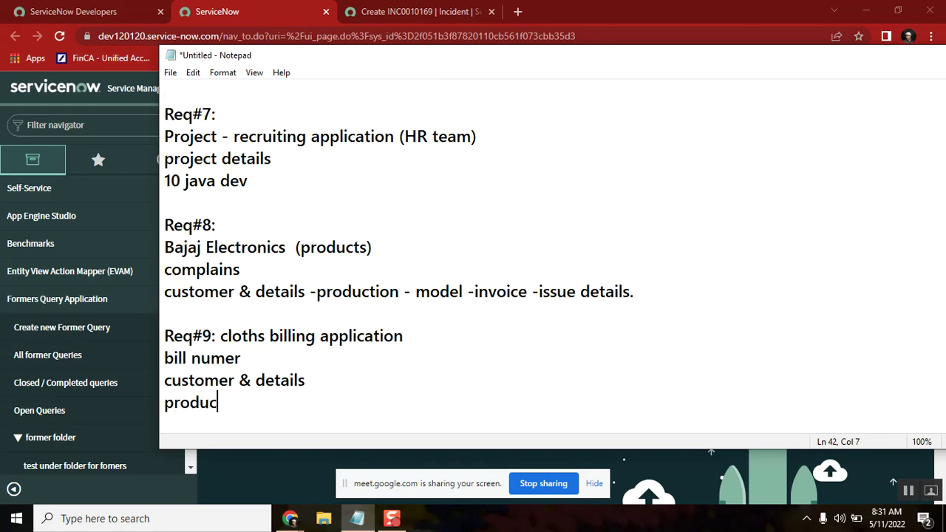
pyautogui.write('tion details ')
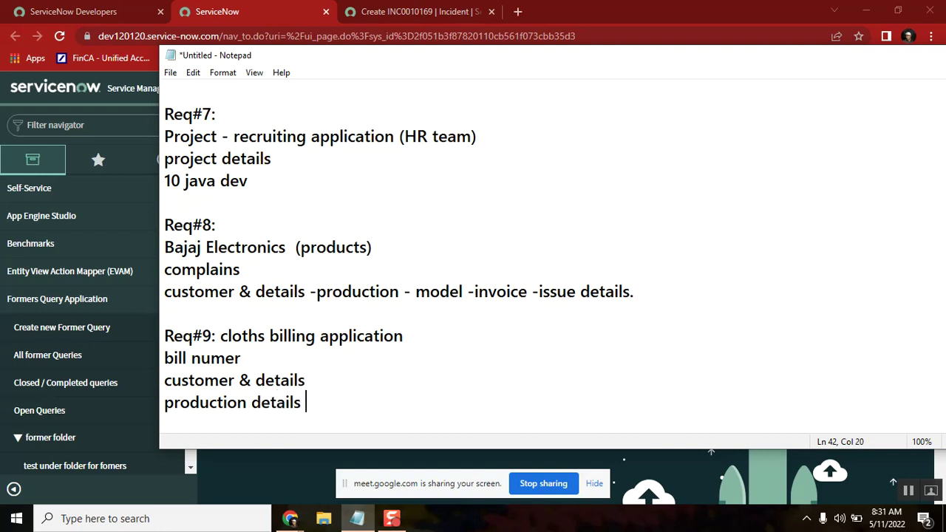
pyautogui.write('(size / price /')
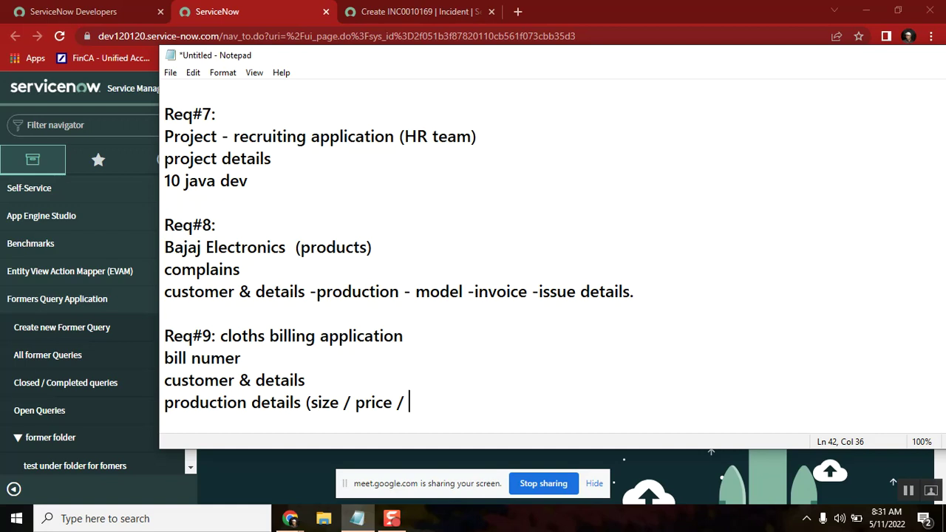
pyautogui.write('discount')
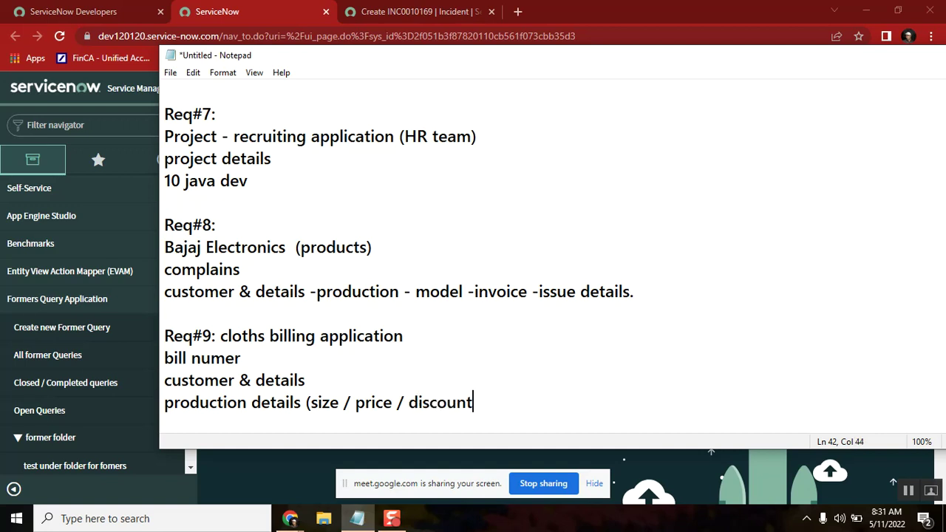
pyautogui.write(')')
pyautogui.click(336, 377)
pyautogui.click(515, 404)
pyautogui.press('Left')
pyautogui.write('/ item type')
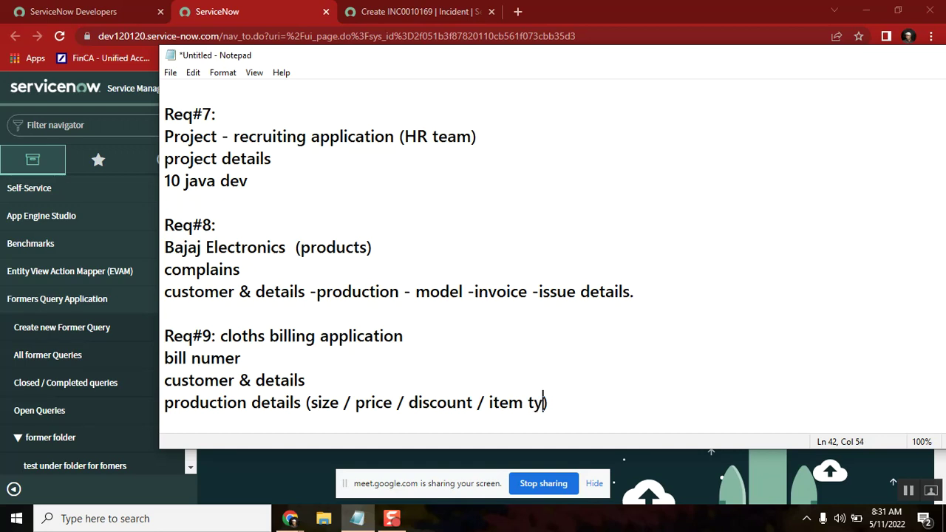
pyautogui.click(585, 403)
pyautogui.press('Return')
pyautogui.press('Return')
pyautogui.press('Return')
pyautogui.press('Return')
pyautogui.press('Return')
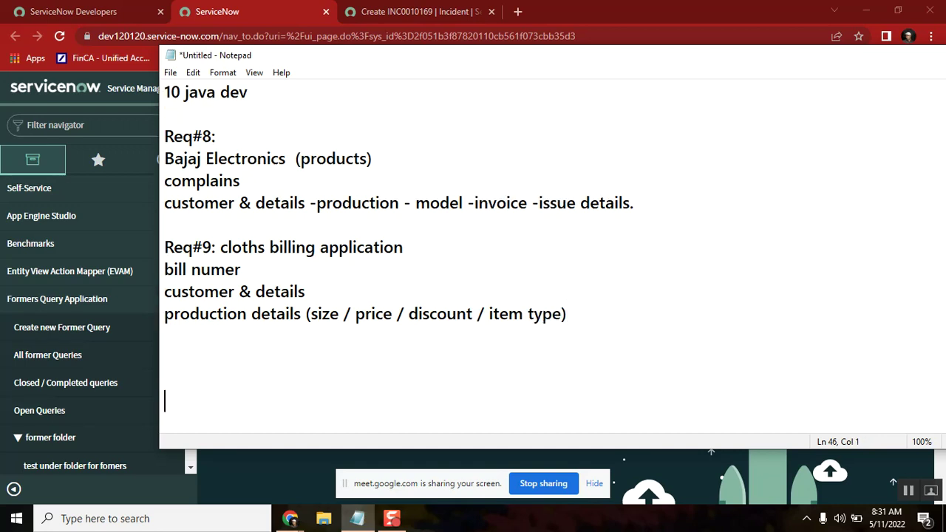
pyautogui.press('Return')
pyautogui.press('Return')
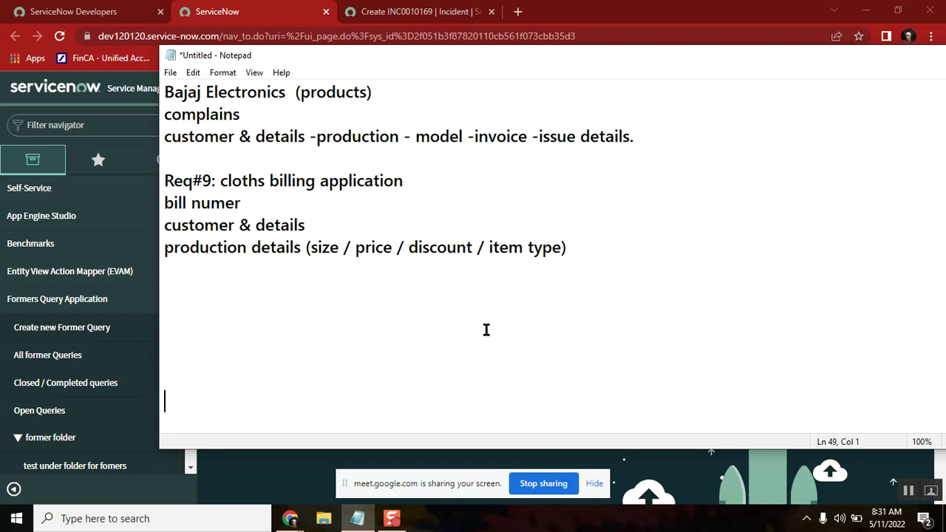
# Append '- purchase date - purchanse mode & details' after 'bill numer'.
pyautogui.click(362, 229)
pyautogui.click(176, 201)
pyautogui.doubleClick(176, 201)
pyautogui.click(261, 205)
pyautogui.write('- purchase d')
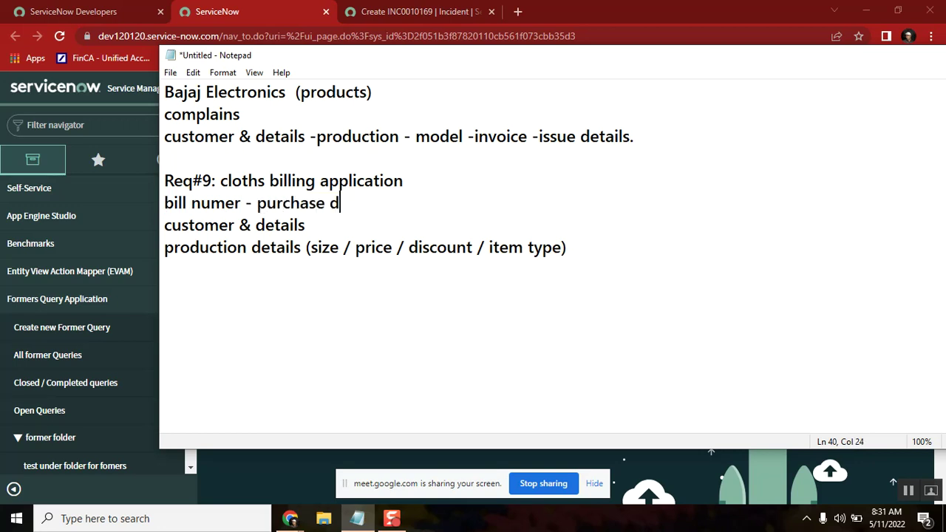
pyautogui.write('ate - pu')
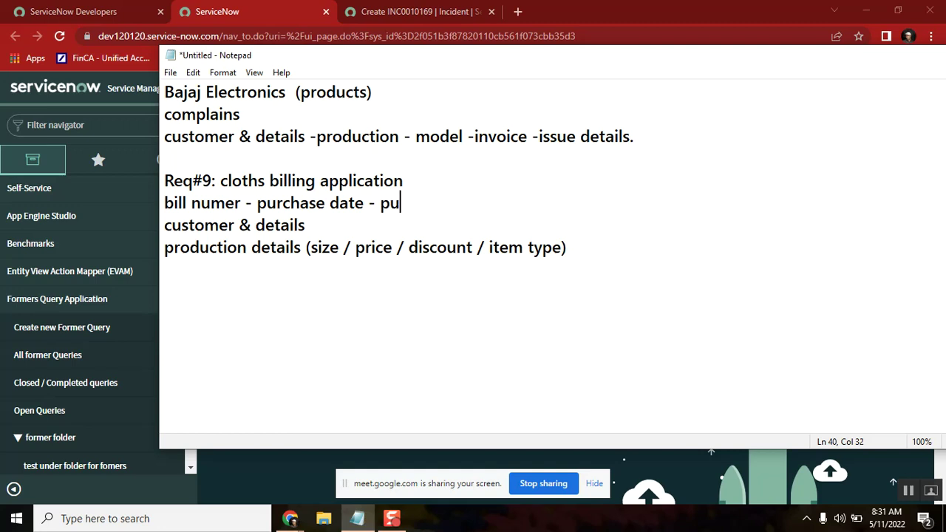
pyautogui.write('rchanse ')
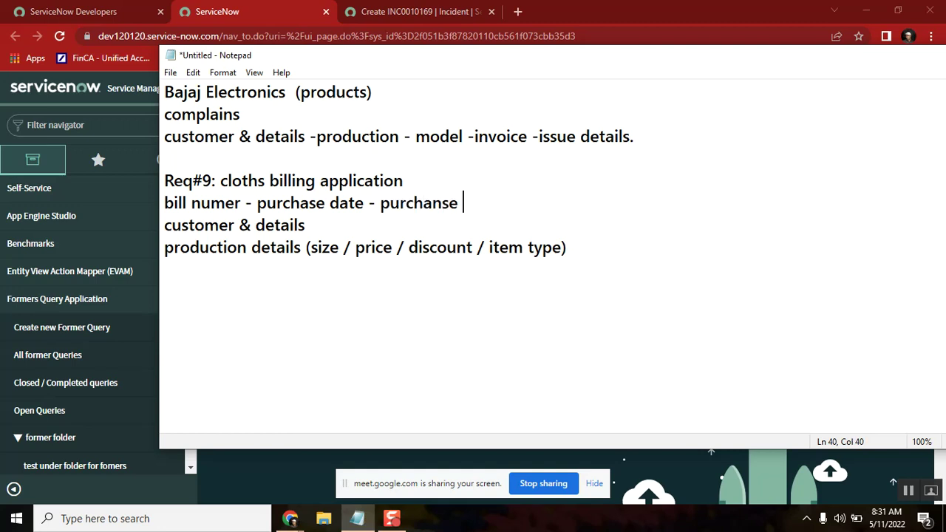
pyautogui.write('mode & details')
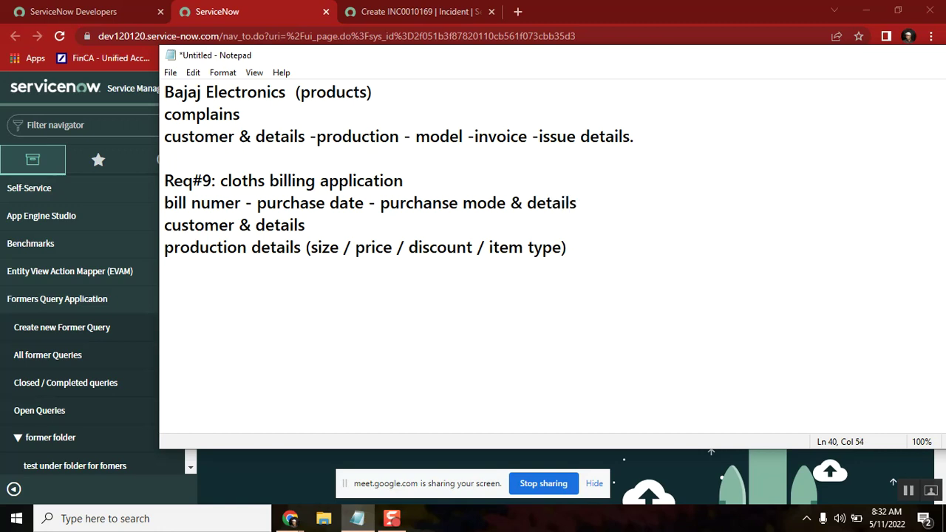
pyautogui.click(173, 247)
pyautogui.click(910, 494)
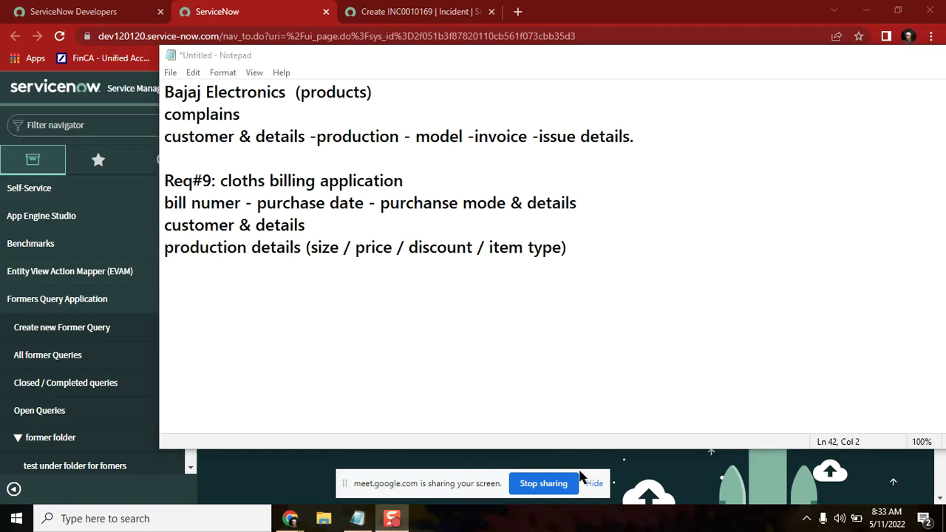
pyautogui.doubleClick(204, 181)
# Add a 'Req#10:' heading with the line 'Student data capturing' beneath it.
pyautogui.click(225, 272)
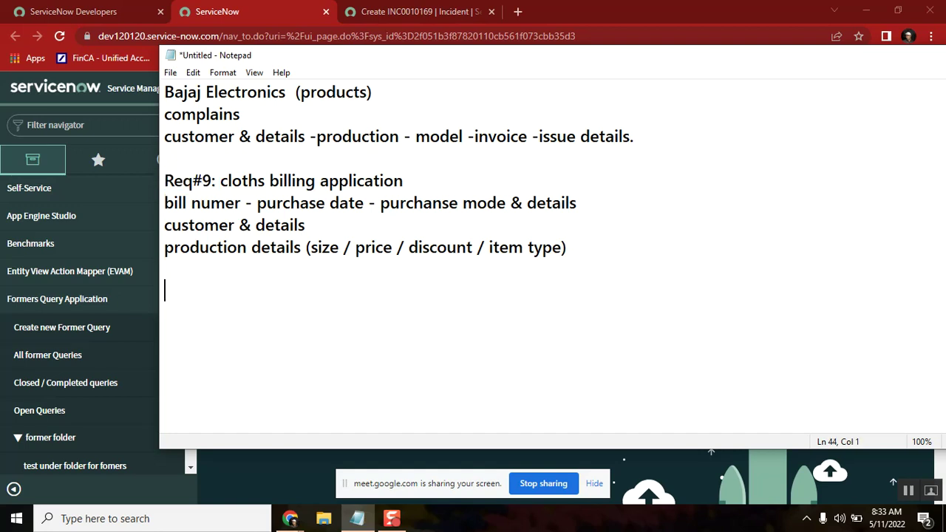
pyautogui.write('Req#1')
pyautogui.write('0:')
pyautogui.press('Return')
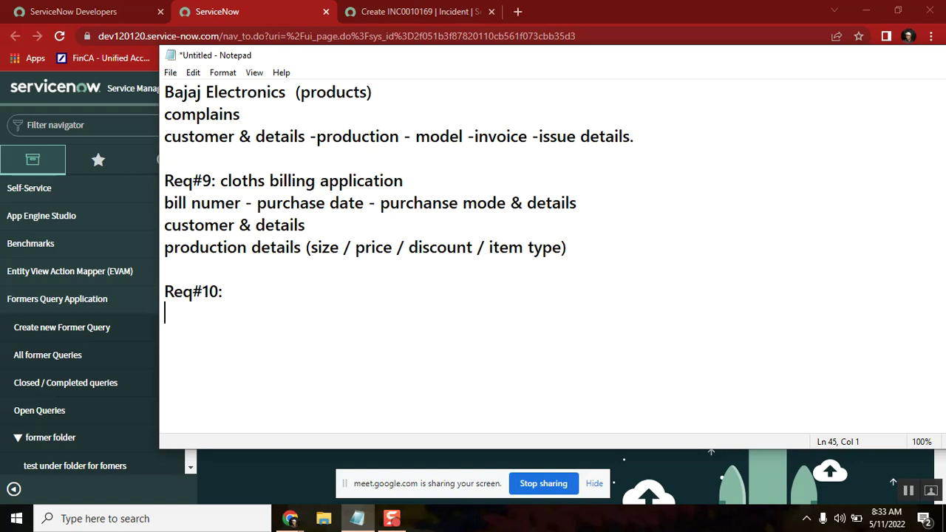
pyautogui.write('Student ')
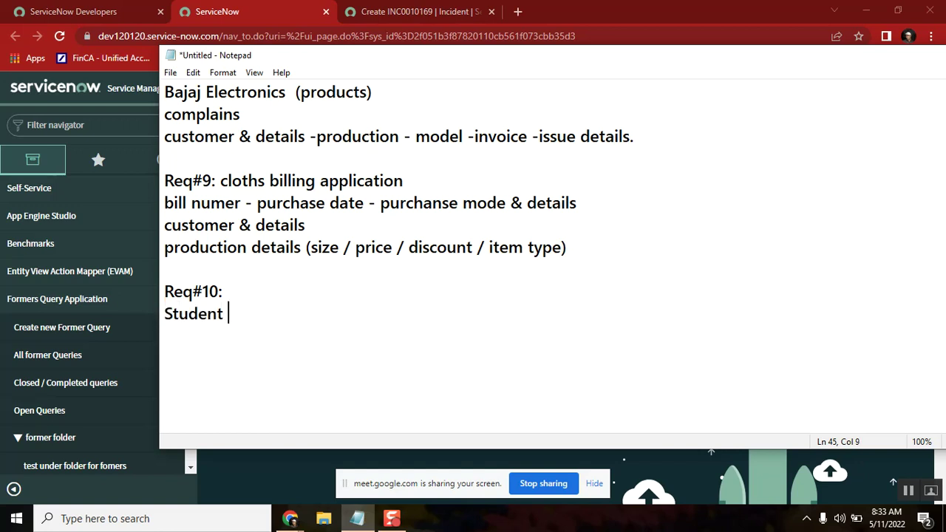
pyautogui.write('data ca')
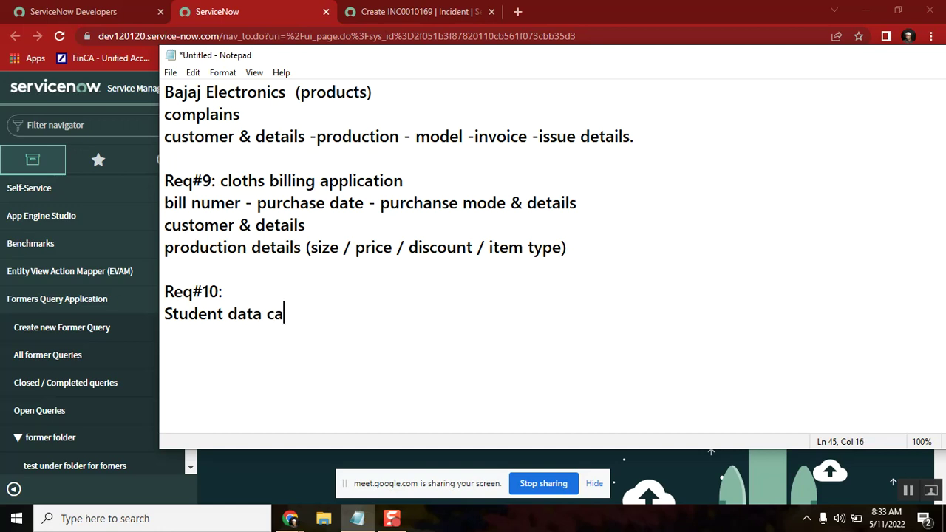
pyautogui.write('pturein')
pyautogui.press('BackSpace')
pyautogui.press('BackSpace')
pyautogui.press('BackSpace')
pyautogui.write('ing')
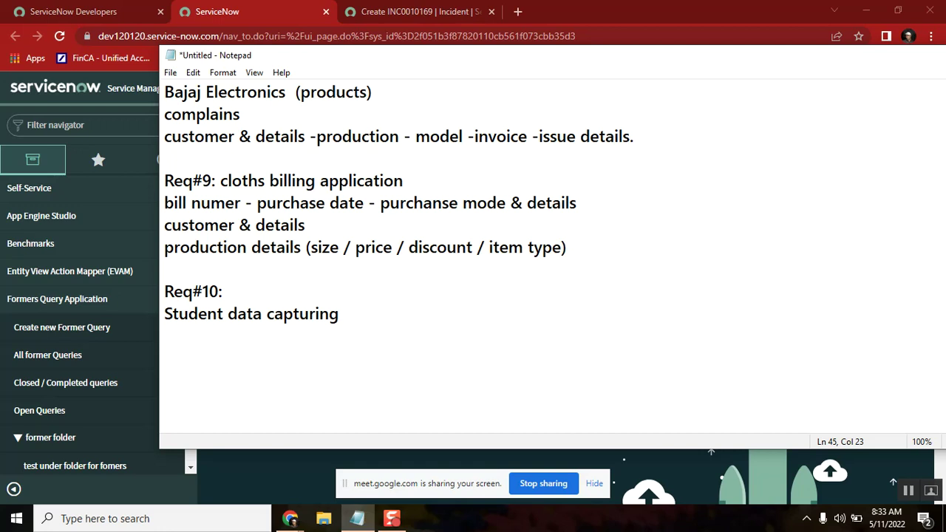
# Highlight 'Student' and finish the Req#10 line with '. student details capture.'.
pyautogui.click(190, 317)
pyautogui.doubleClick(182, 314)
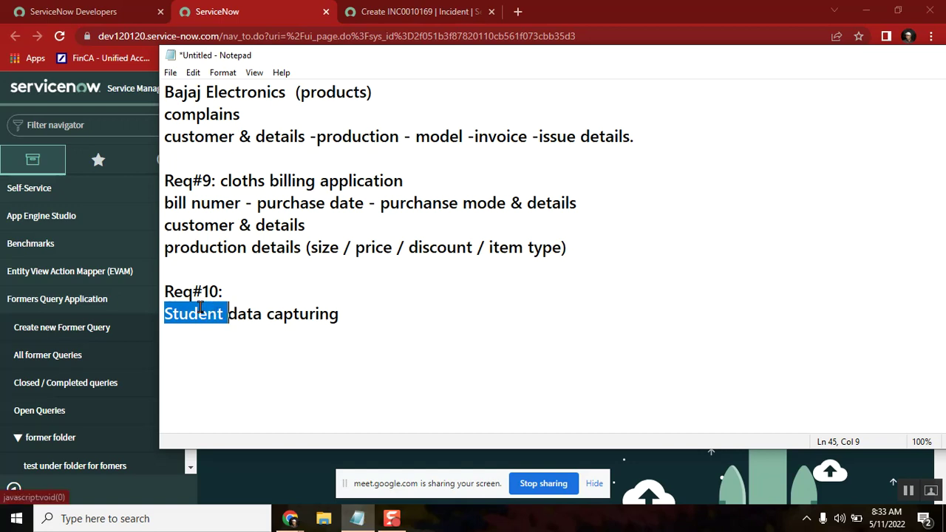
pyautogui.click(357, 319)
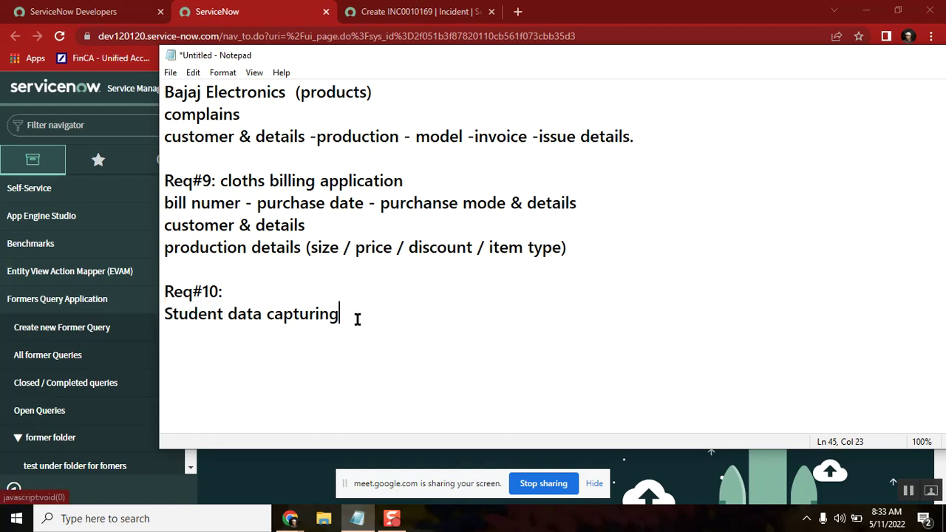
pyautogui.write('.')
pyautogui.write('student details capture.')
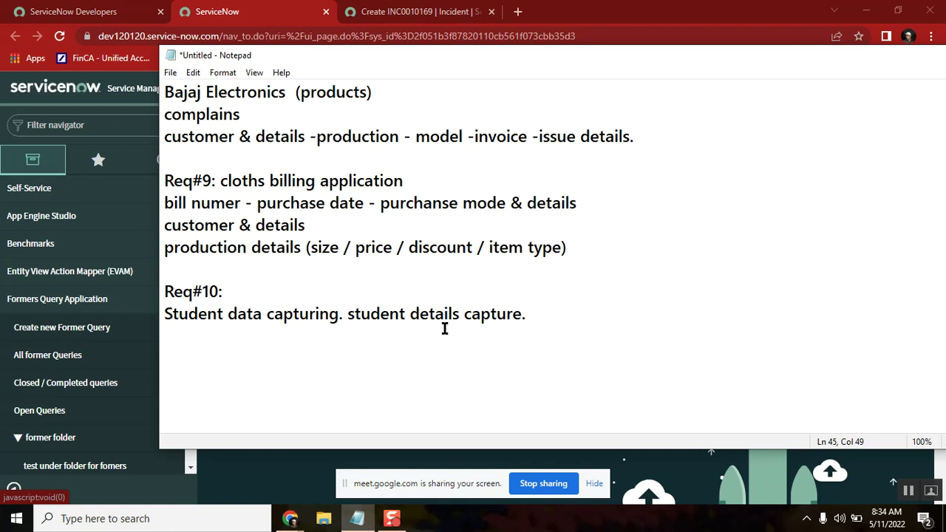
# Start a 'Req#11:' heading below the Req#10 entry.
pyautogui.press('Return')
pyautogui.press('Return')
pyautogui.write('Req#11:')
pyautogui.press('Return')
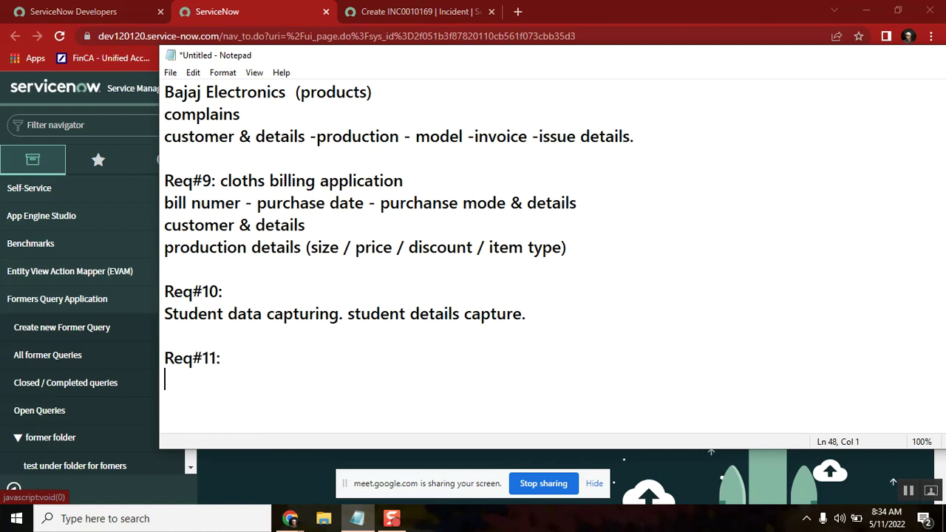
# Write 'Transporting the goods' as the Req#11 description.
pyautogui.write('Trans')
pyautogui.press('BackSpace')
pyautogui.press('BackSpace')
pyautogui.press('BackSpace')
pyautogui.press('BackSpace')
pyautogui.press('BackSpace')
pyautogui.press('BackSpace')
pyautogui.write('Transpo')
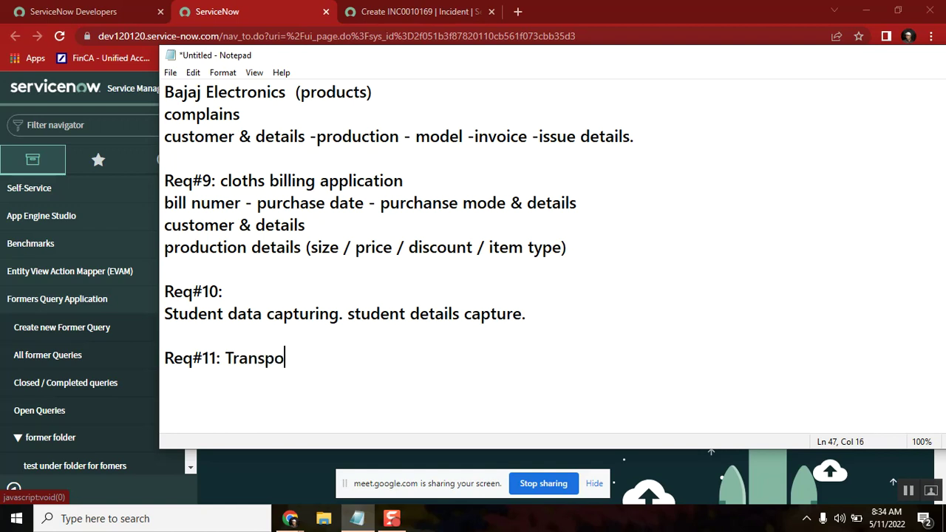
pyautogui.write('rting ')
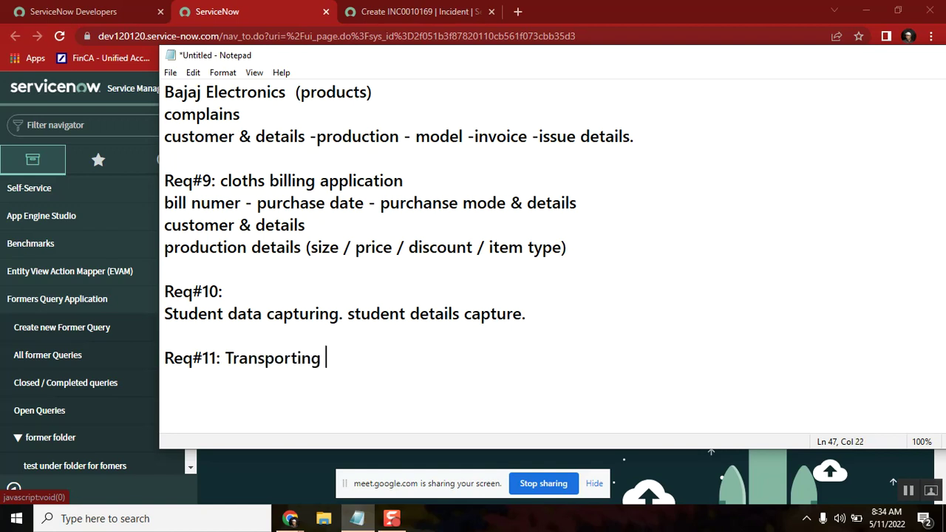
pyautogui.write('the goods')
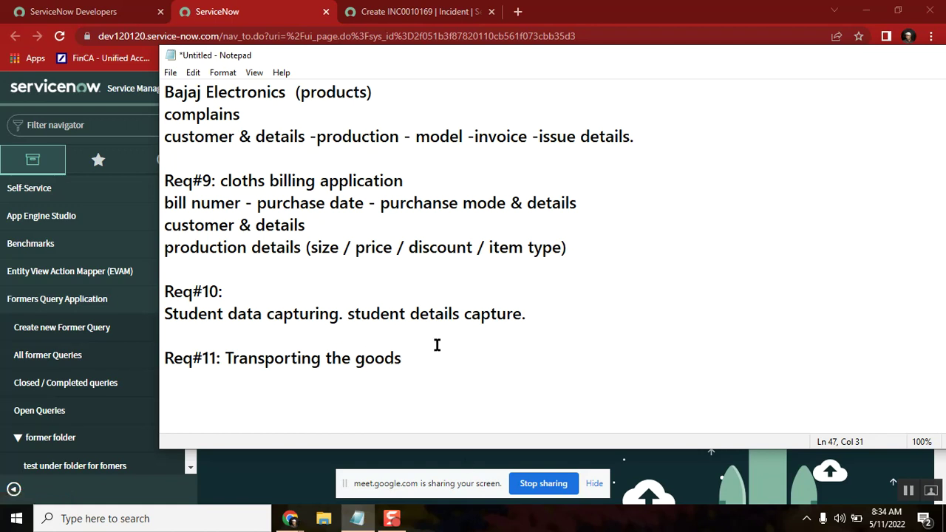
pyautogui.press('Return')
pyautogui.press('Return')
pyautogui.press('Return')
pyautogui.press('Return')
pyautogui.press('Return')
pyautogui.press('Return')
pyautogui.press('Return')
pyautogui.press('Return')
pyautogui.press('Return')
pyautogui.press('Return')
pyautogui.press('Return')
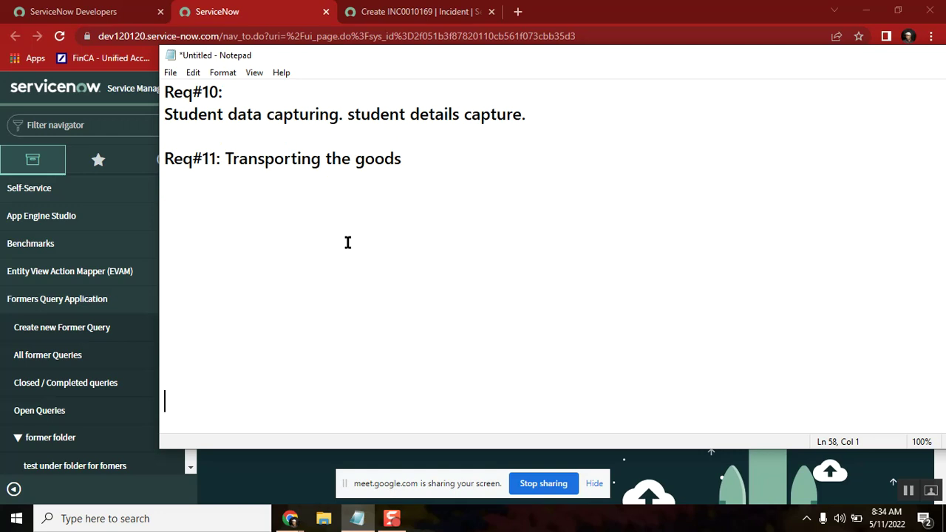
# List Req#11 fields: 'customer details ,', 'start place - ending plae', 'date to deliver'.
pyautogui.click(204, 181)
pyautogui.write('custo')
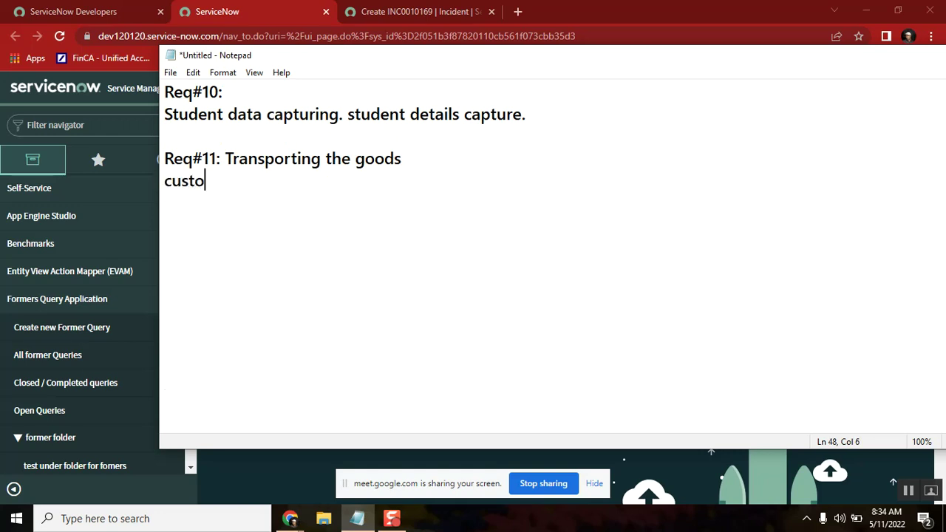
pyautogui.write('mer deta')
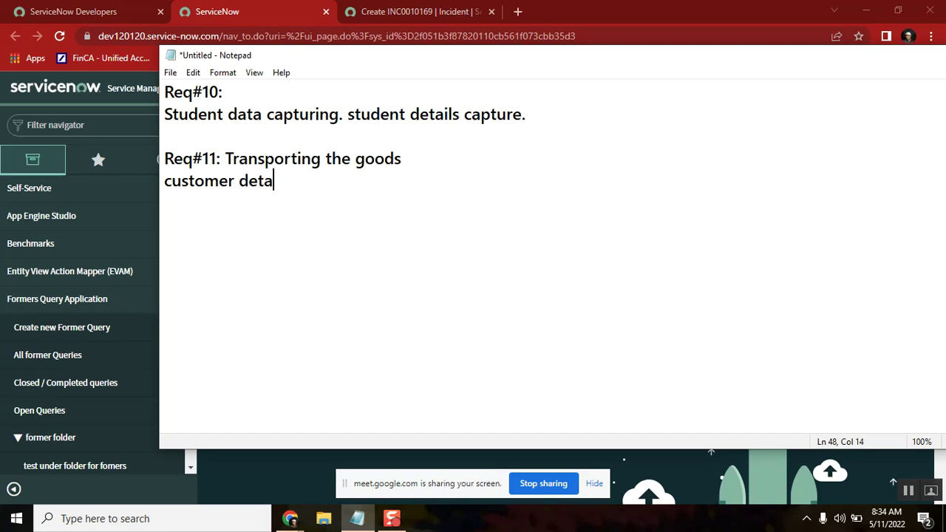
pyautogui.write('ils ,')
pyautogui.press('Return')
pyautogui.write('start place  - en')
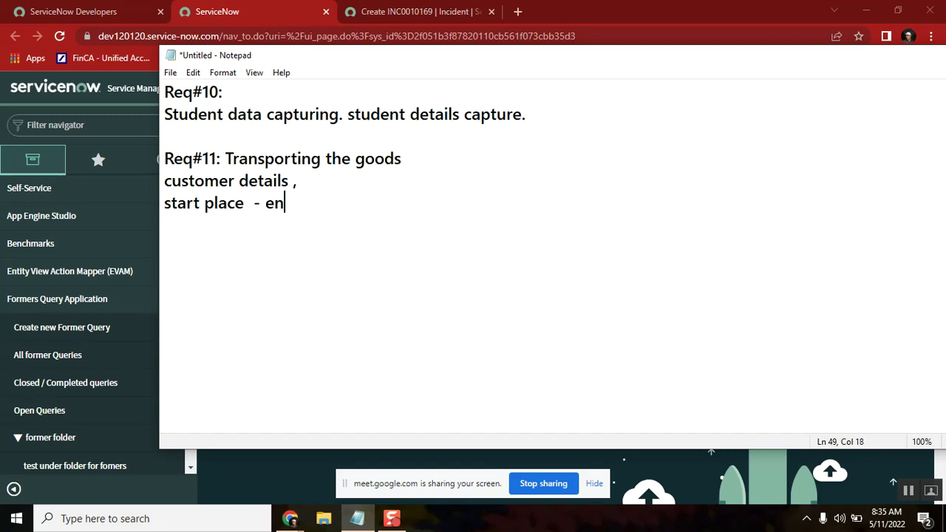
pyautogui.write('ding plae')
pyautogui.press('Return')
pyautogui.write('date to deliver')
pyautogui.press('Return')
# Add the field 'production to deliver.' to the Req#11 list.
pyautogui.write('pro')
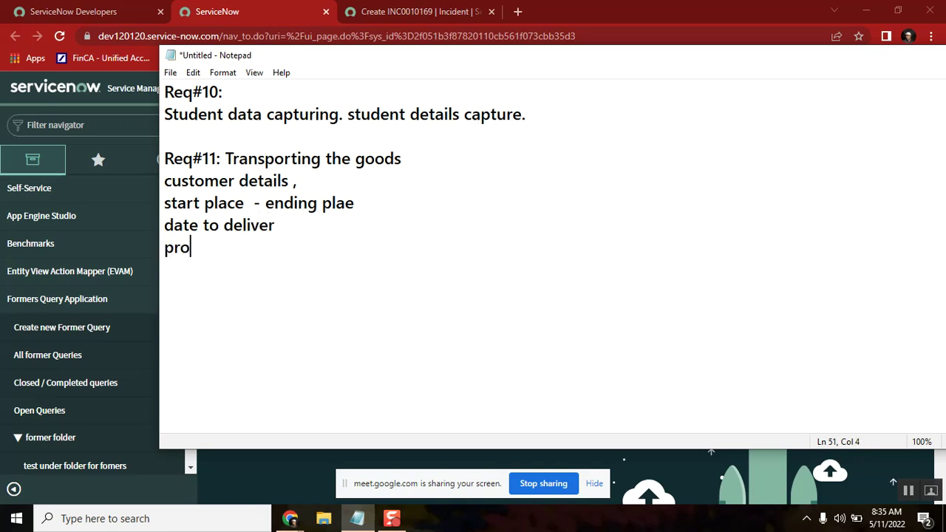
pyautogui.write('duction to ')
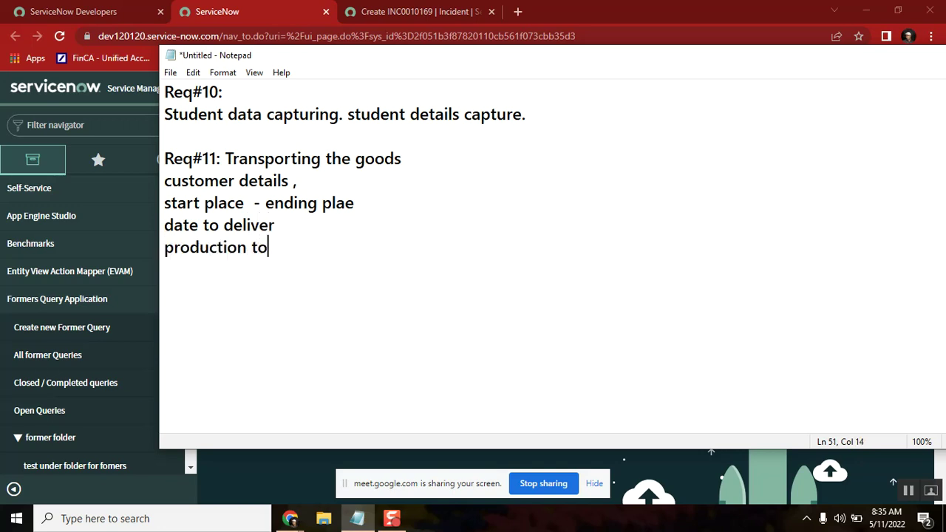
pyautogui.write('deliver')
pyautogui.press('Return')
pyautogui.write('expected')
pyautogui.press('BackSpace')
pyautogui.press('BackSpace')
pyautogui.press('BackSpace')
pyautogui.press('BackSpace')
pyautogui.press('BackSpace')
pyautogui.press('BackSpace')
pyautogui.press('BackSpace')
pyautogui.press('BackSpace')
pyautogui.press('BackSpace')
pyautogui.press('BackSpace')
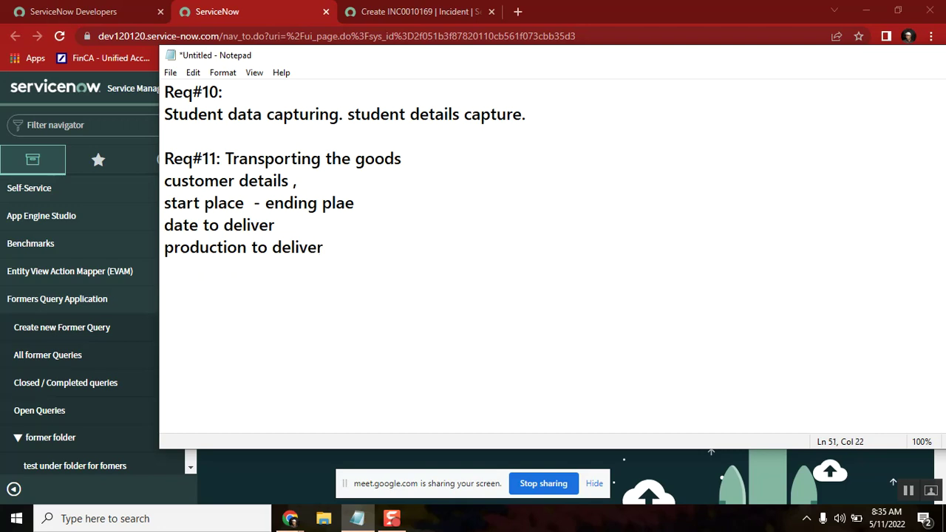
pyautogui.write('e')
pyautogui.press('BackSpace')
pyautogui.write('.')
pyautogui.press('Return')
# Correct 'plae' to 'place' in the start/ending place line.
pyautogui.click(344, 210)
pyautogui.write('c')
pyautogui.click(385, 210)
pyautogui.press('Return')
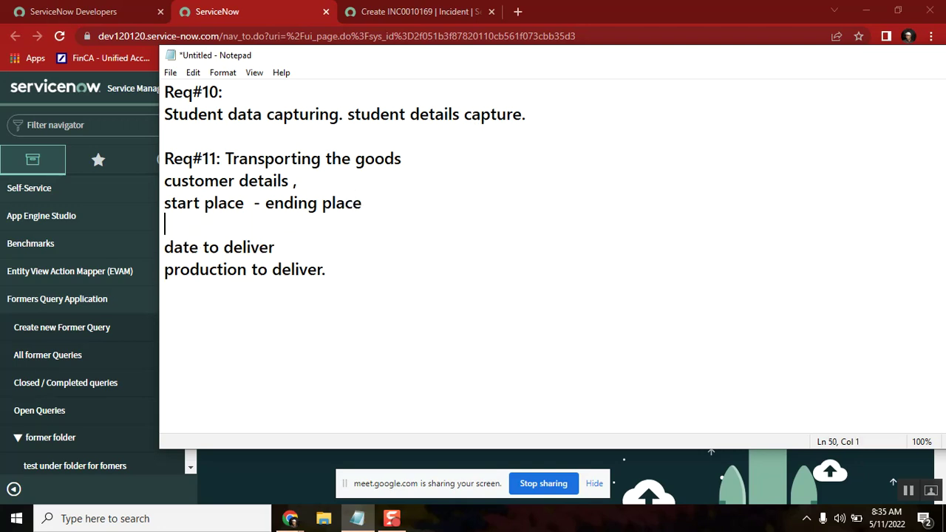
pyautogui.press('BackSpace')
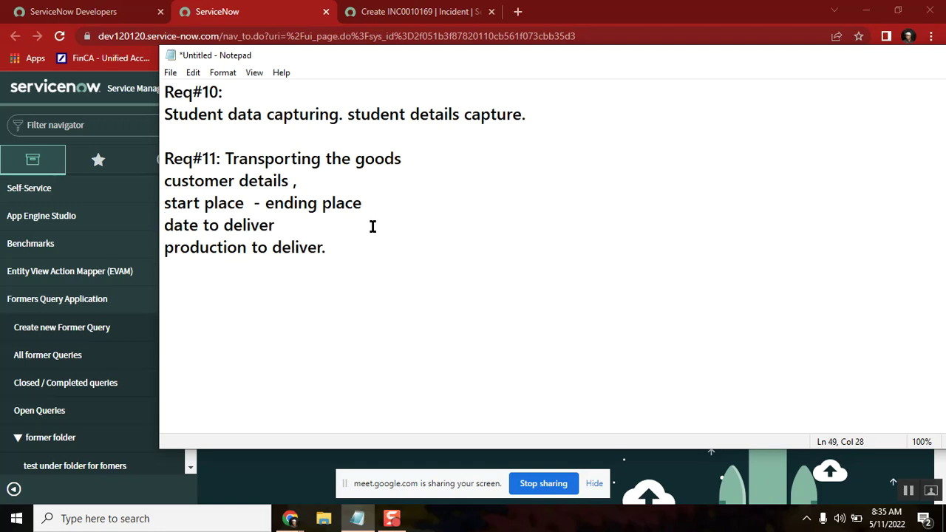
pyautogui.press('Down')
pyautogui.press('Down')
# Add 'purchase details' as the last Req#11 field, followed by a blank line.
pyautogui.press('Return')
pyautogui.write('purchase details')
pyautogui.press('Return')
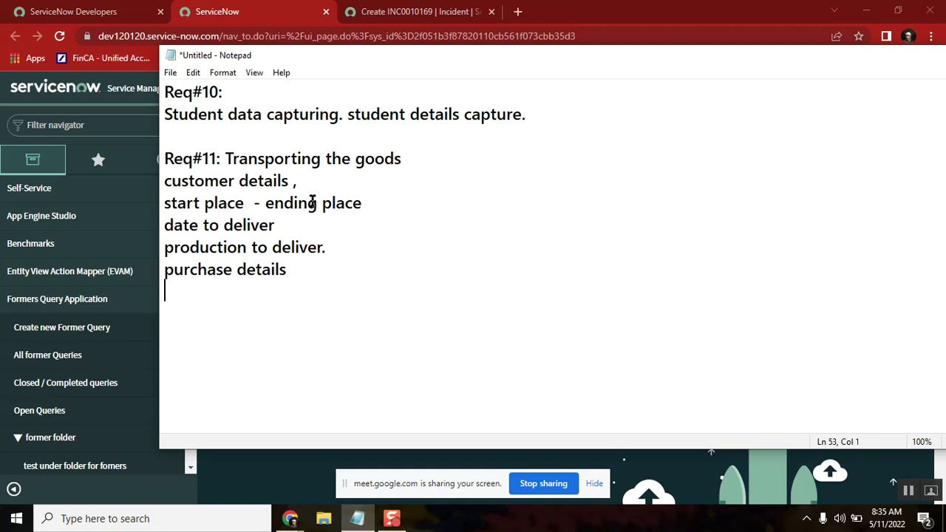
pyautogui.press('Return')
pyautogui.write('#')
pyautogui.press('BackSpace')
# Add the heading 'Req#12: hotel' on a single line.
pyautogui.write('Req#12')
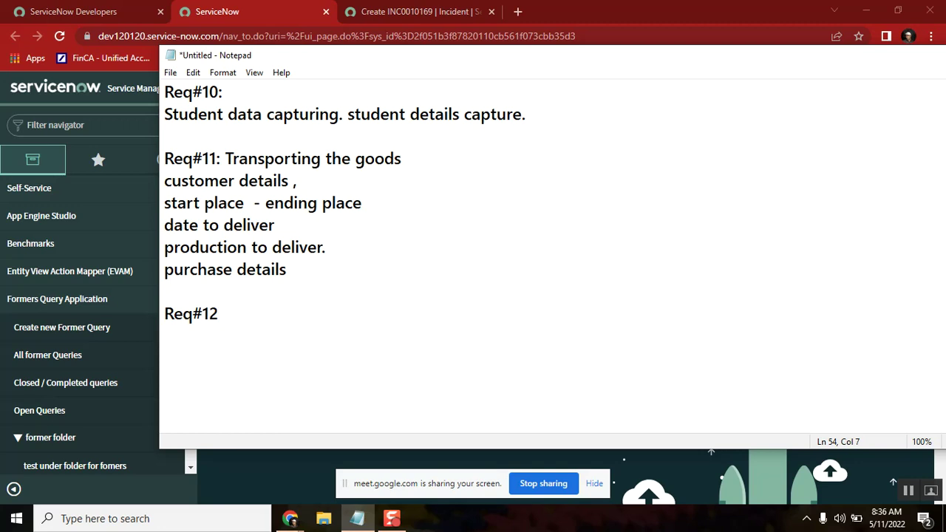
pyautogui.write(':')
pyautogui.press('Return')
pyautogui.write('hotel')
pyautogui.press('Return')
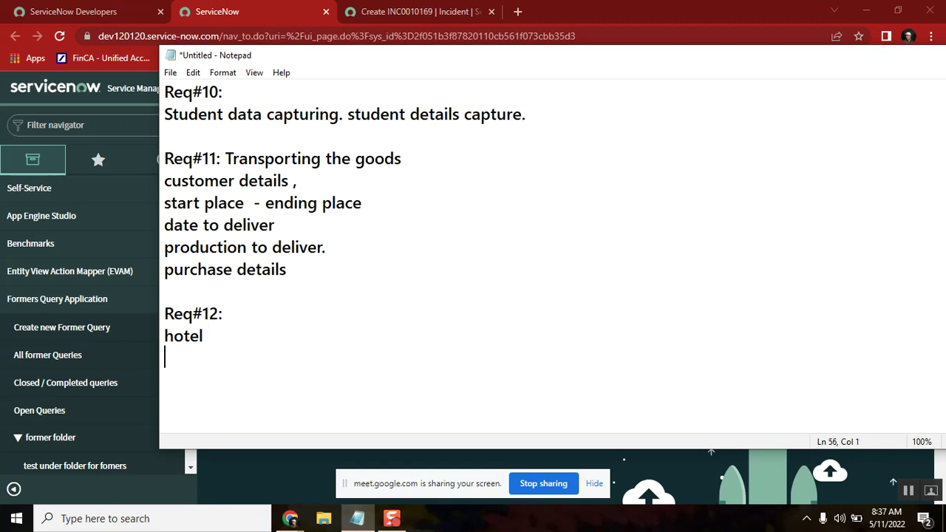
pyautogui.click(249, 305)
pyautogui.press('Delete')
# List 'user table' and 'vendor table (food and amenities)' under Req#12.
pyautogui.click(190, 331)
pyautogui.write('users')
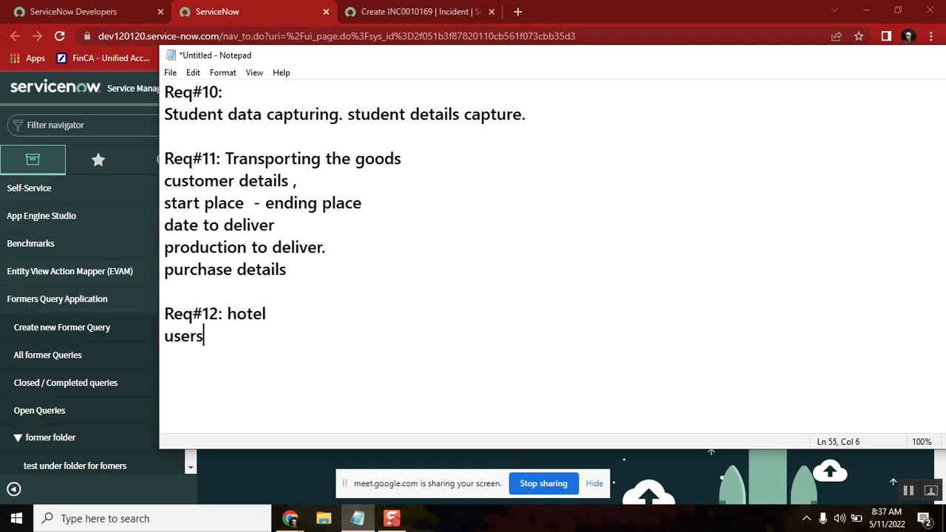
pyautogui.press('BackSpace')
pyautogui.write('table')
pyautogui.press('Return')
pyautogui.write('vendor table')
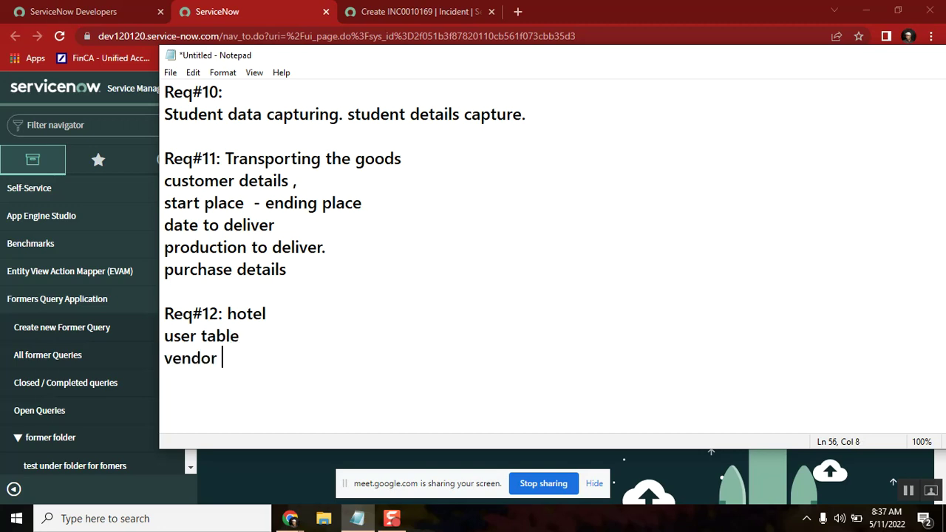
pyautogui.press('Return')
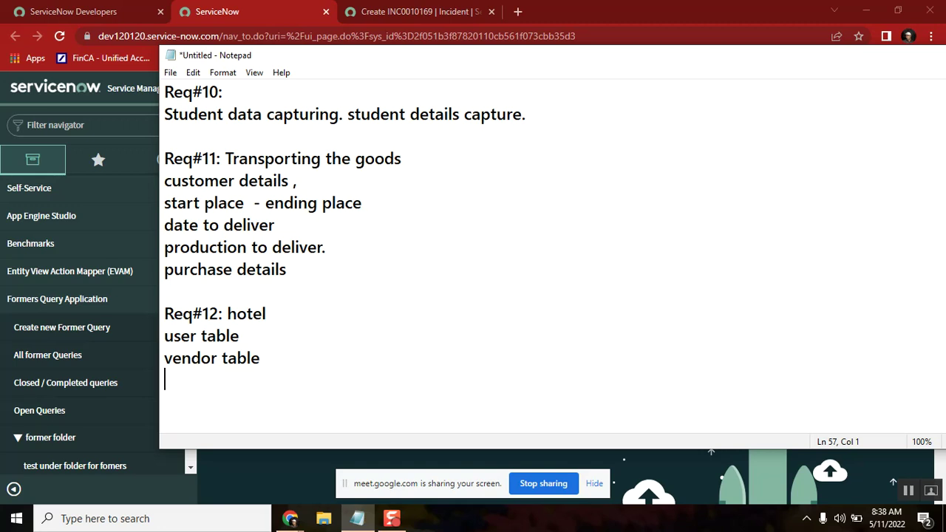
pyautogui.click(301, 354)
pyautogui.write('(food')
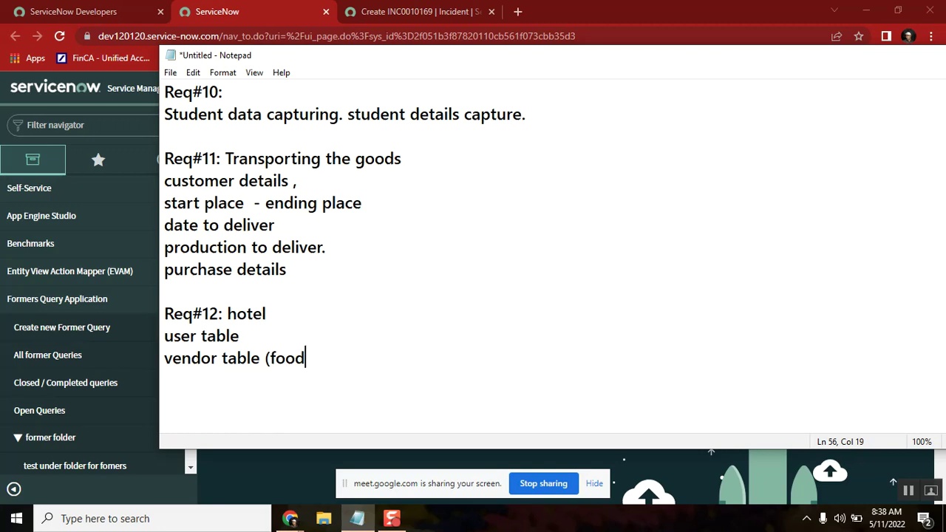
pyautogui.write(' and ame')
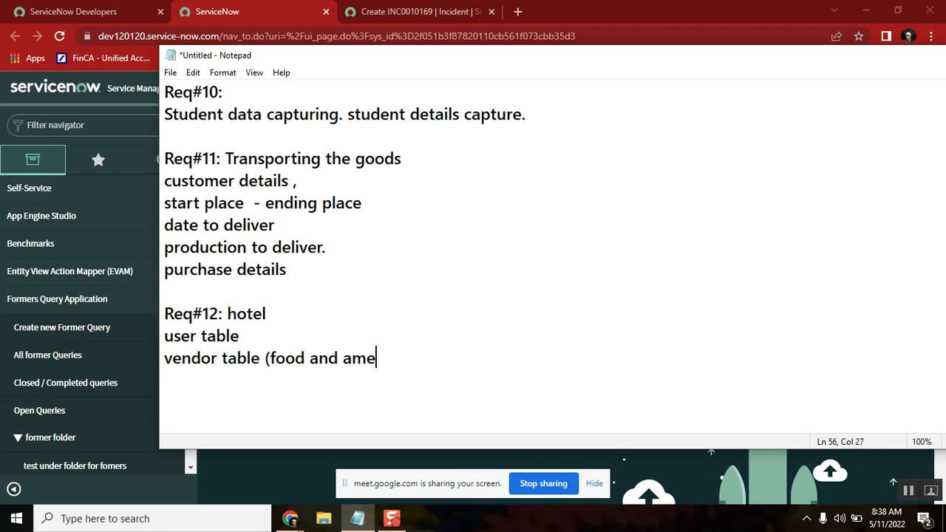
pyautogui.write('nities)')
# Add 'security details' and 'schedule details' to the Req#12 list.
pyautogui.press('Return')
pyautogui.write('sec')
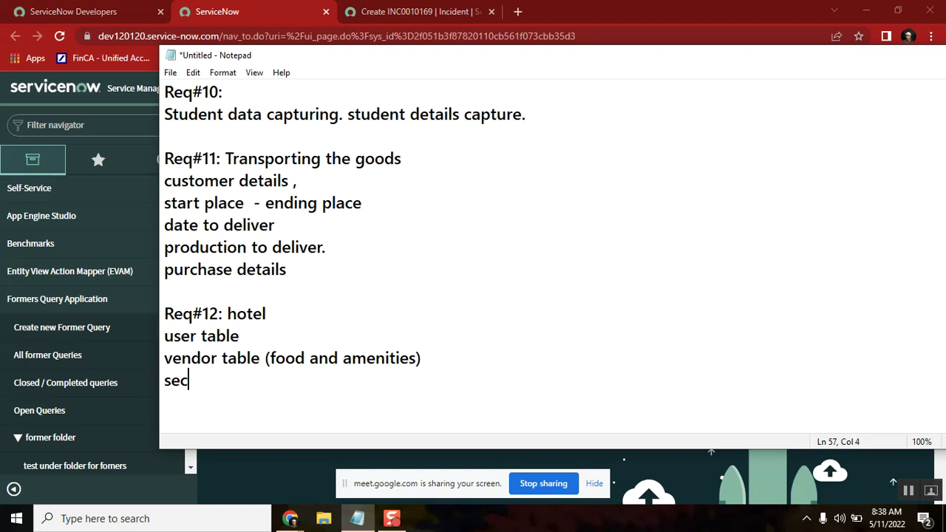
pyautogui.write('urity details')
pyautogui.press('Return')
pyautogui.write('schedule details')
pyautogui.press('Return')
pyautogui.press('Return')
pyautogui.press('Return')
pyautogui.press('Return')
pyautogui.press('Return')
pyautogui.press('Return')
pyautogui.press('Return')
pyautogui.press('Return')
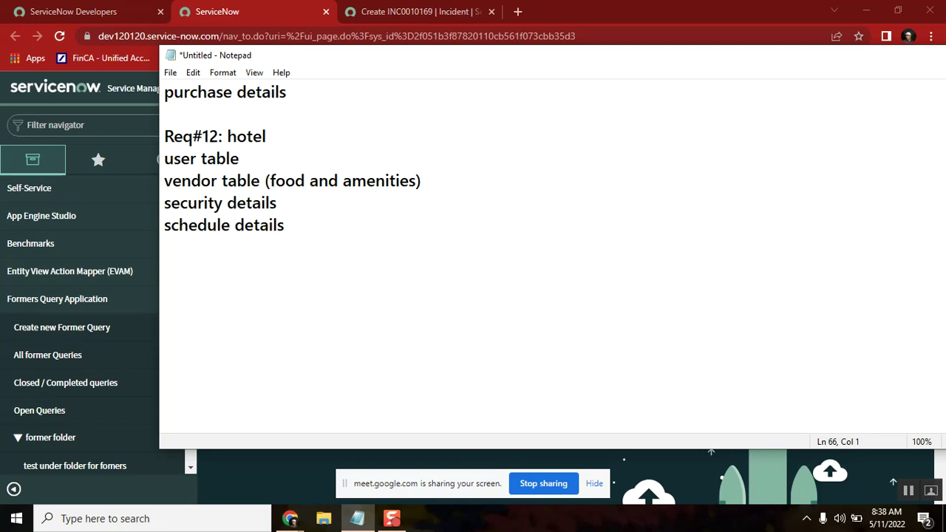
pyautogui.click(314, 222)
# Highlight the key words 'hotel' and 'vendor' in Req#12.
pyautogui.doubleClick(260, 136)
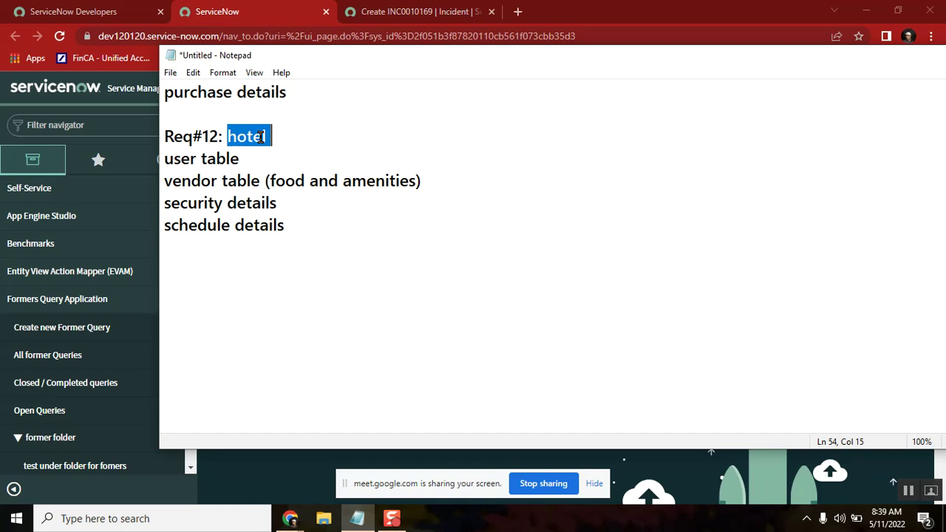
pyautogui.doubleClick(181, 185)
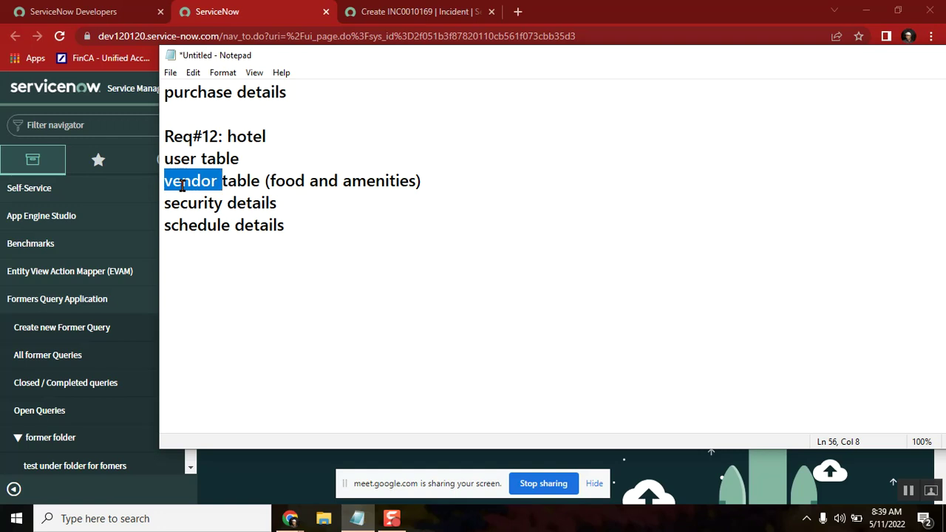
pyautogui.click(262, 153)
pyautogui.click(279, 129)
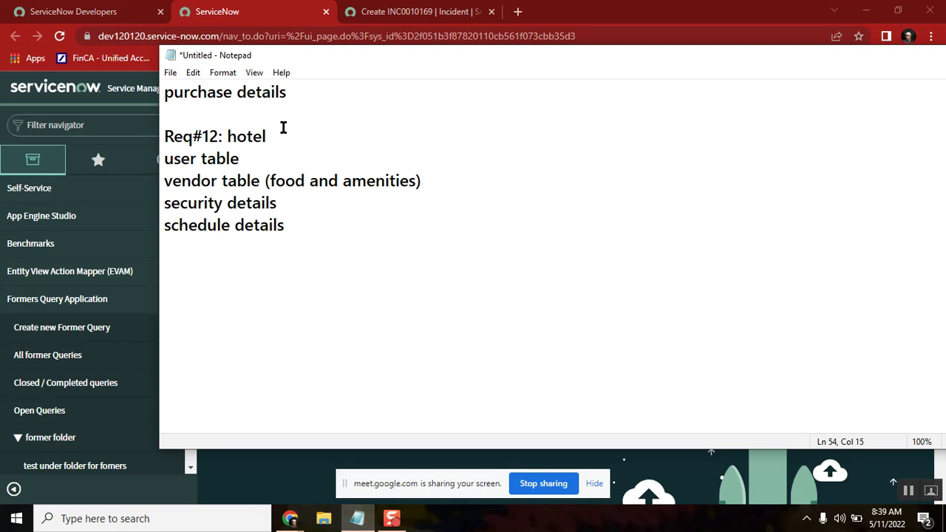
pyautogui.click(292, 226)
# Type a 'Req#13: ?' placeholder, delete it, and move back up the document.
pyautogui.press('Return')
pyautogui.press('Return')
pyautogui.write('Req#13: ')
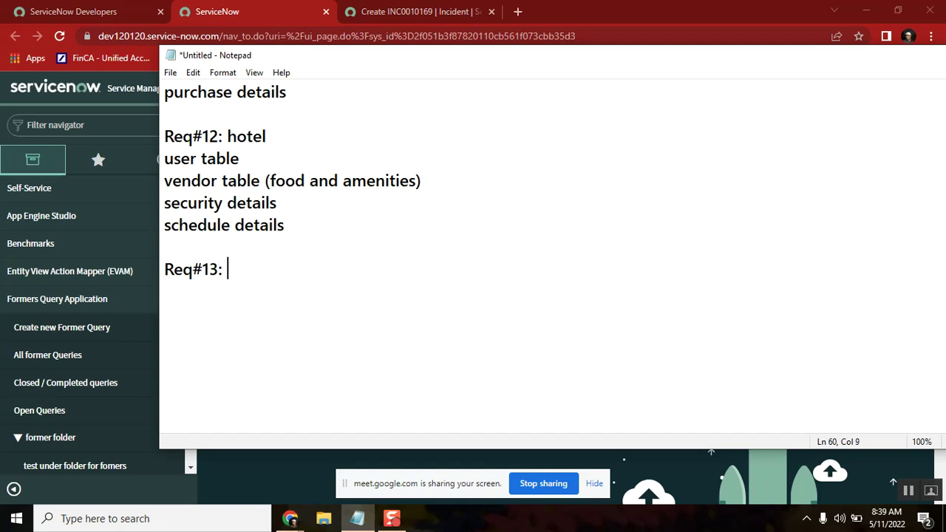
pyautogui.write('?')
pyautogui.hotkey('shift', 'Home')
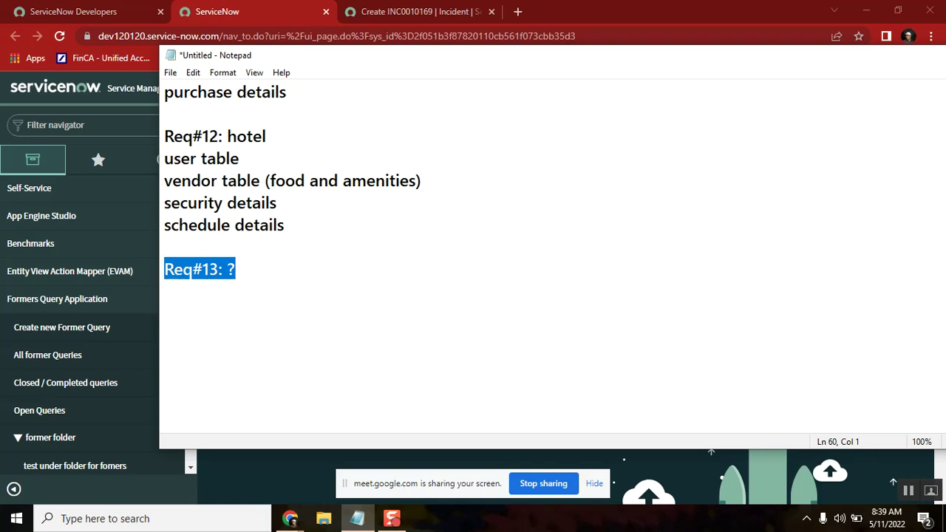
pyautogui.press('BackSpace')
pyautogui.click(312, 217)
pyautogui.press('Up')
pyautogui.press('Up')
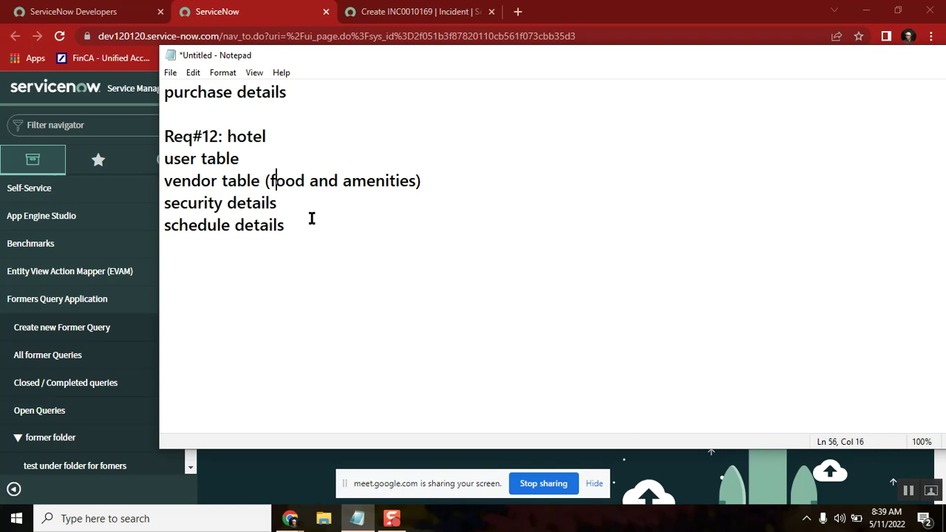
pyautogui.press('Up')
pyautogui.press('Up')
pyautogui.press('Up')
pyautogui.press('Up')
pyautogui.press('Up')
pyautogui.press('Up')
pyautogui.press('Up')
pyautogui.press('Up')
pyautogui.press('Up')
pyautogui.press('Up')
pyautogui.press('Up')
pyautogui.press('Up')
pyautogui.press('Up')
pyautogui.press('Up')
pyautogui.press('Up')
pyautogui.press('Up')
pyautogui.press('Up')
pyautogui.press('Up')
pyautogui.press('Up')
pyautogui.press('Up')
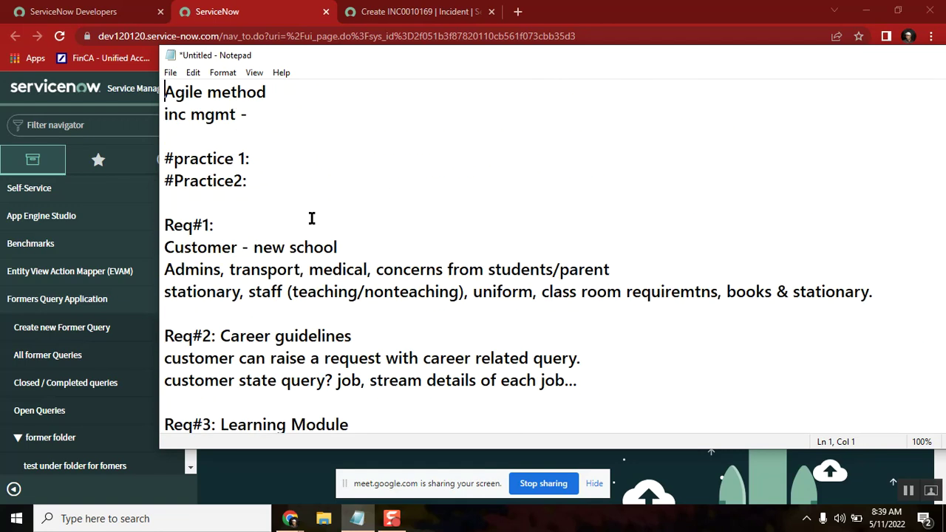
# Move to the Req#1 new-school section and highlight the word 'Admins'.
pyautogui.click(248, 115)
pyautogui.click(261, 184)
pyautogui.click(212, 202)
pyautogui.press('Down')
pyautogui.press('Down')
pyautogui.press('Down')
pyautogui.press('Down')
pyautogui.press('Down')
pyautogui.press('Down')
pyautogui.press('Down')
pyautogui.press('Down')
pyautogui.press('Down')
pyautogui.press('Down')
pyautogui.press('Down')
pyautogui.press('Down')
pyautogui.press('Down')
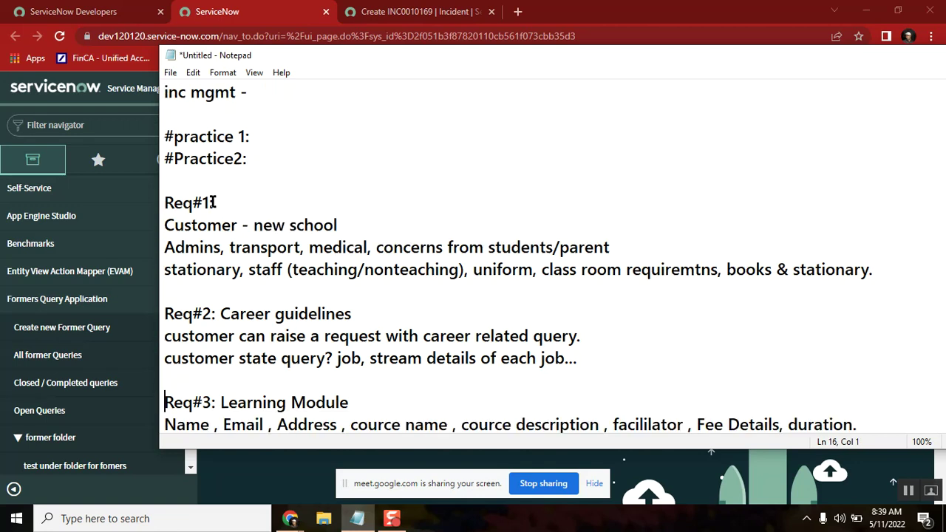
pyautogui.click(191, 136)
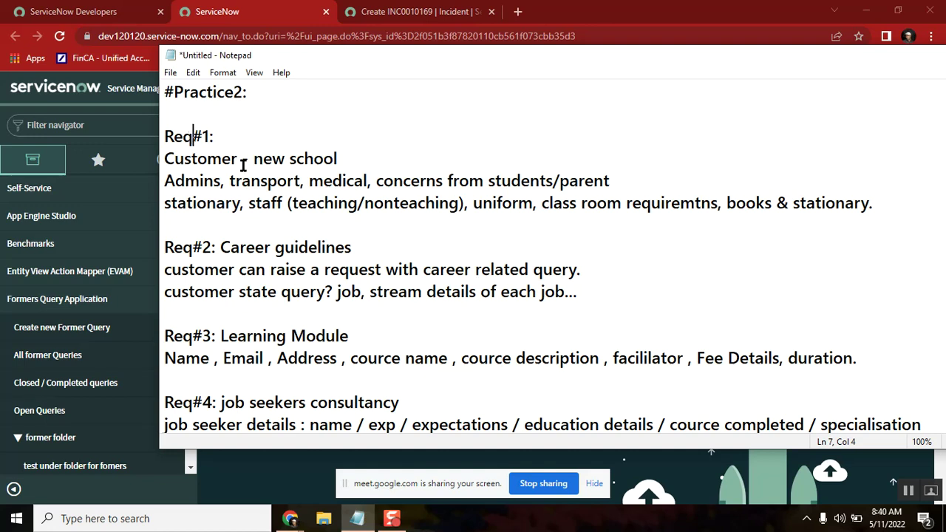
pyautogui.doubleClick(222, 184)
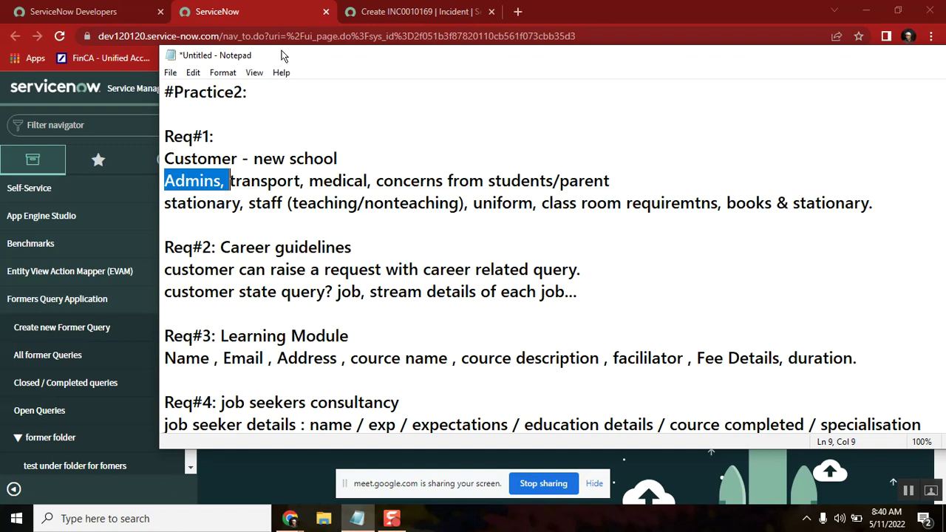
pyautogui.moveTo(281, 50); pyautogui.dragTo(280, 46)
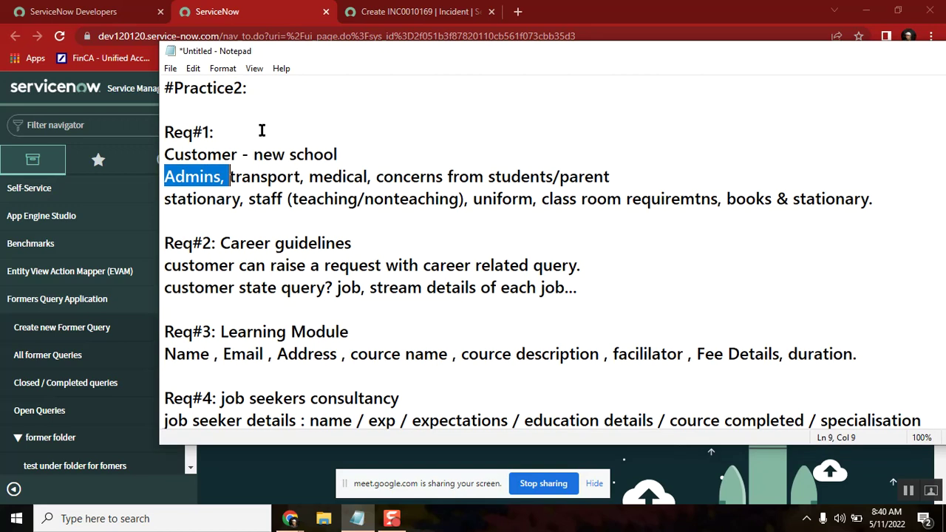
pyautogui.doubleClick(185, 132)
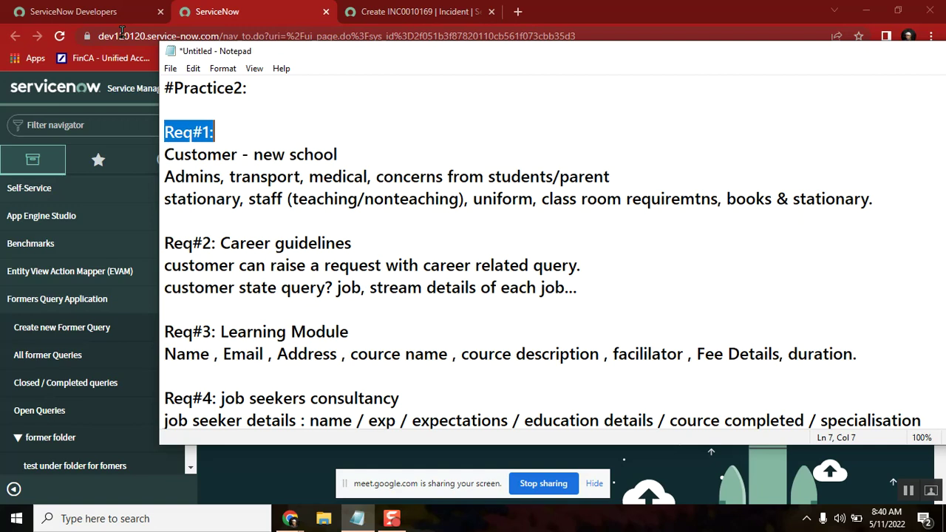
pyautogui.click(253, 154)
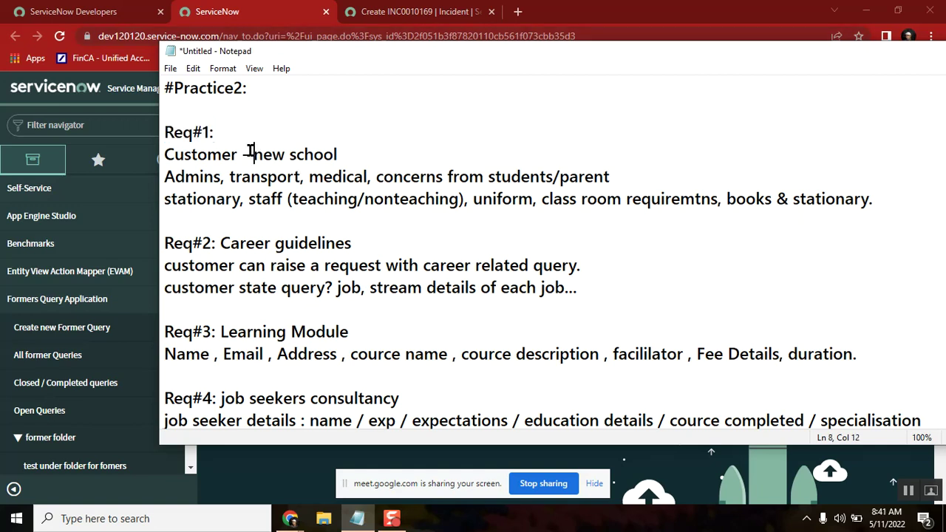
pyautogui.doubleClick(167, 157)
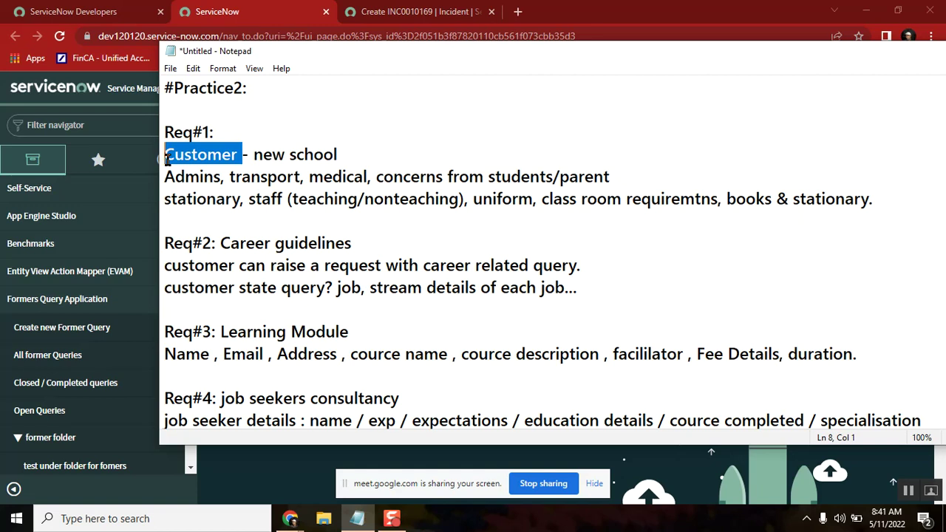
pyautogui.doubleClick(208, 153)
pyautogui.doubleClick(314, 151)
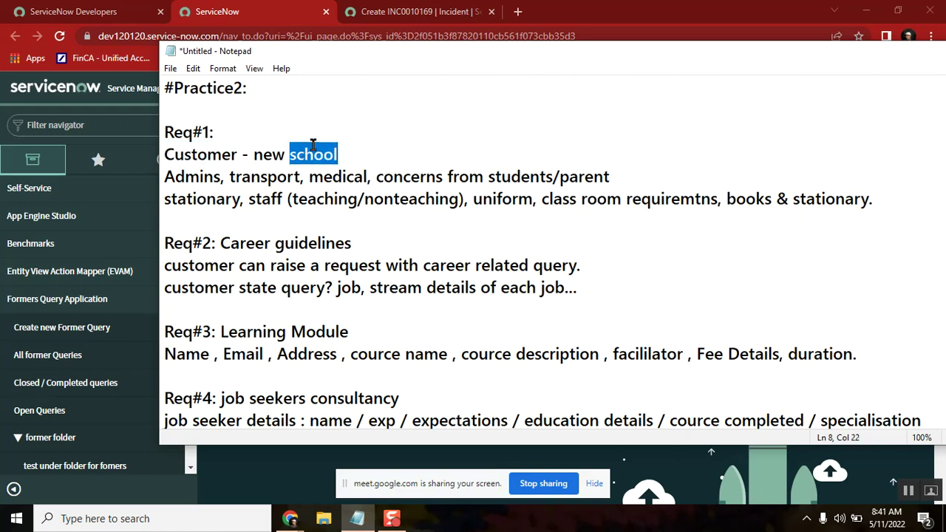
pyautogui.doubleClick(274, 334)
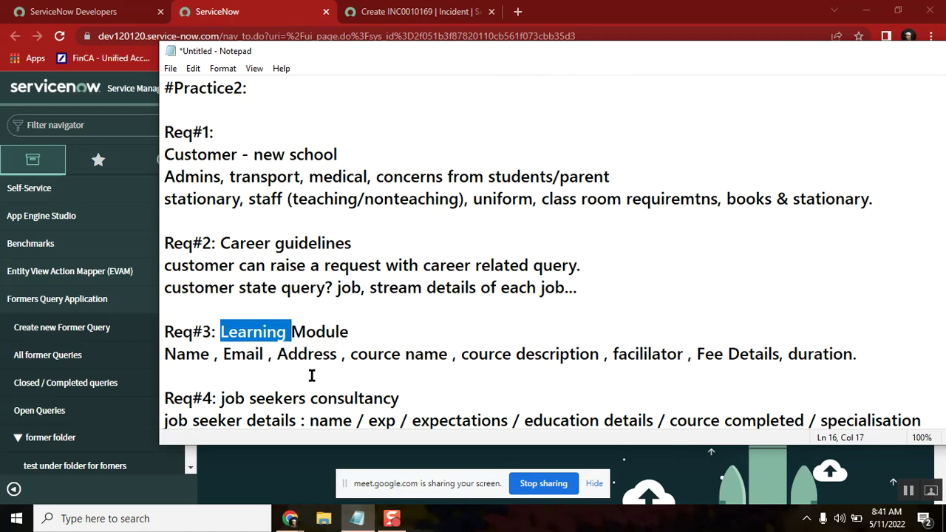
pyautogui.doubleClick(244, 399)
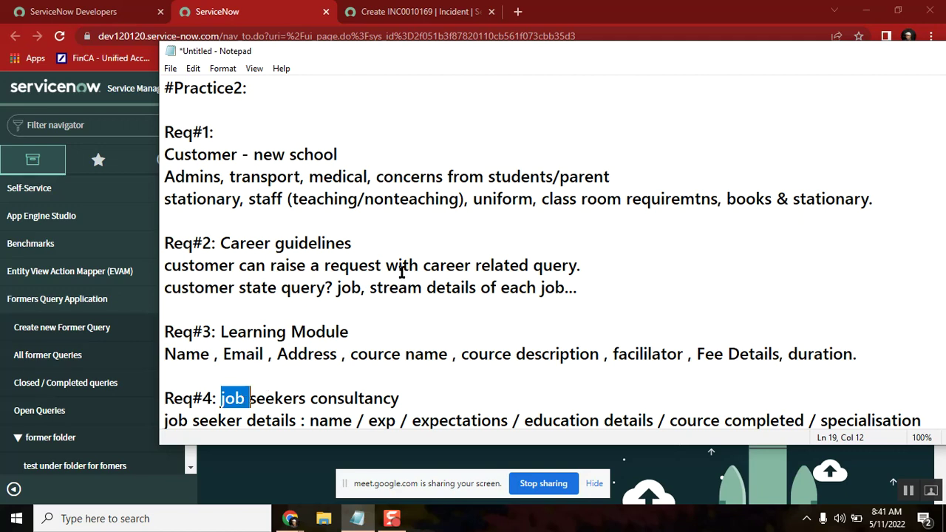
pyautogui.click(415, 146)
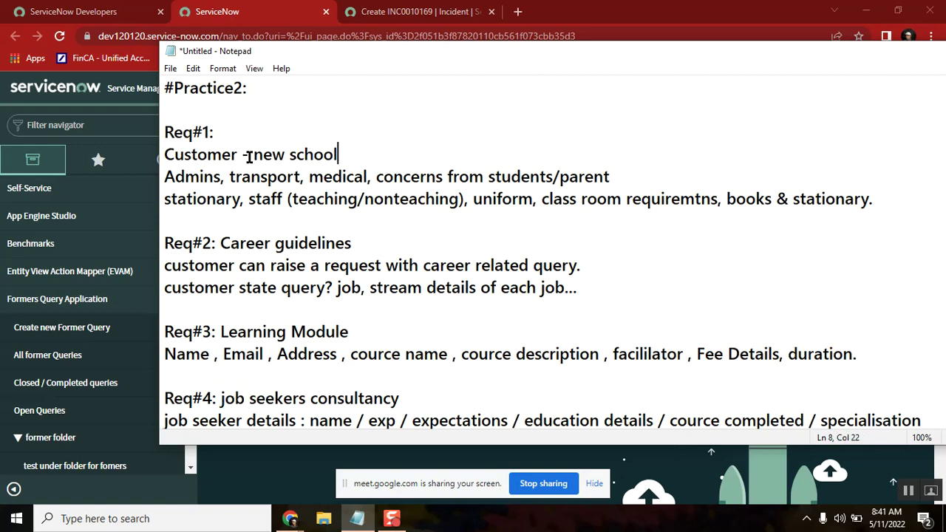
pyautogui.doubleClick(193, 148)
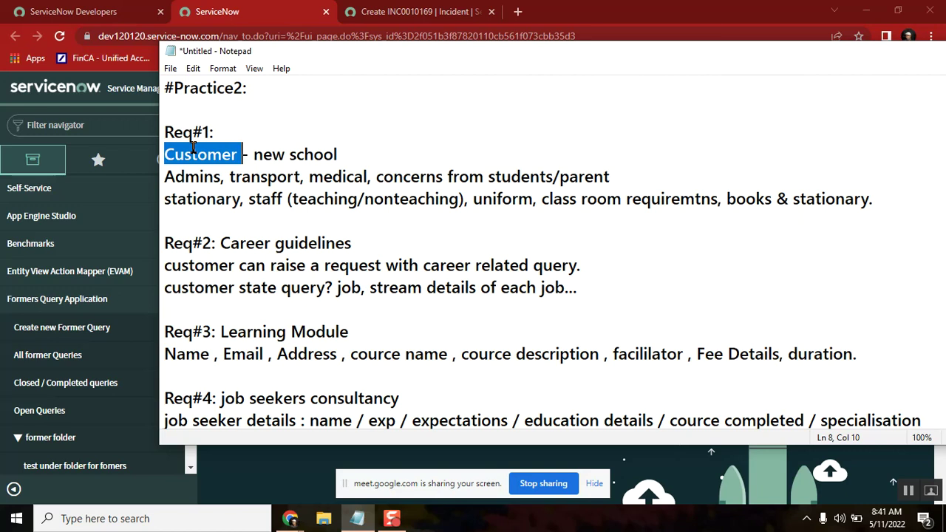
pyautogui.click(294, 157)
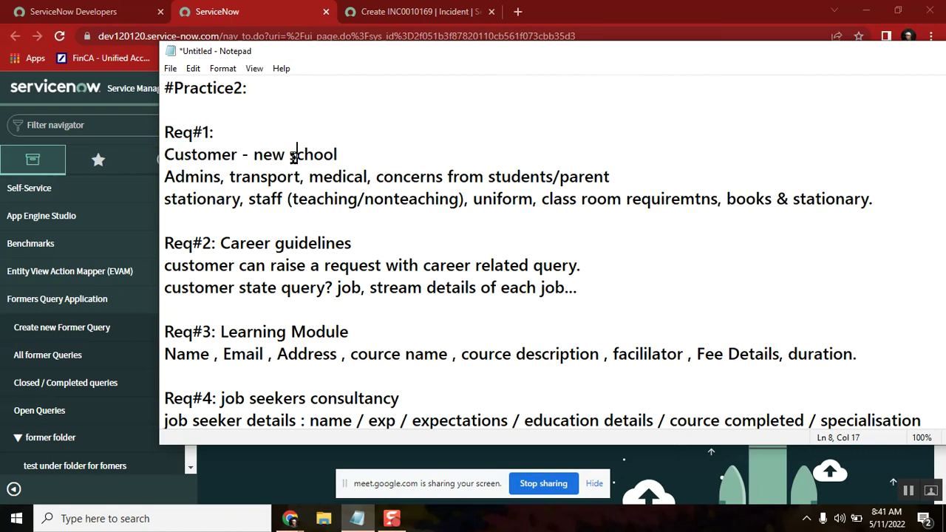
pyautogui.doubleClick(188, 133)
pyautogui.doubleClick(192, 133)
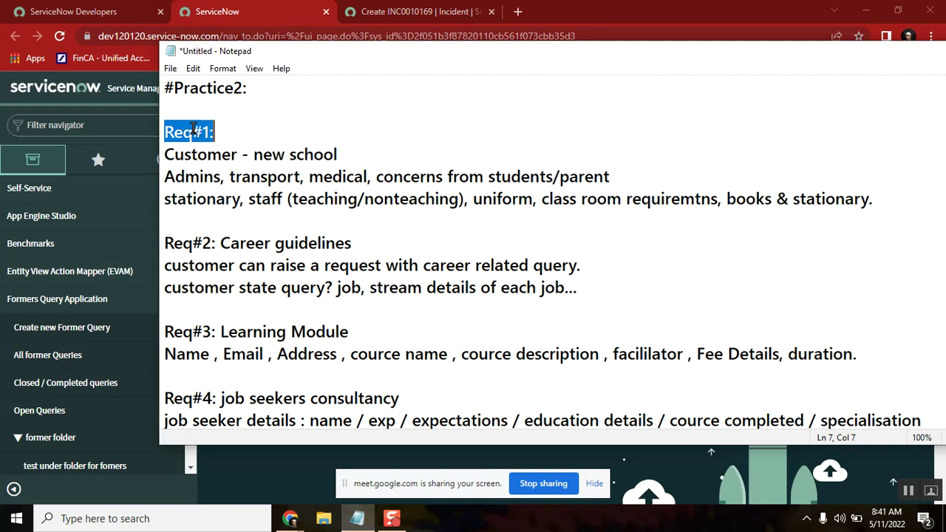
pyautogui.doubleClick(196, 154)
pyautogui.doubleClick(324, 154)
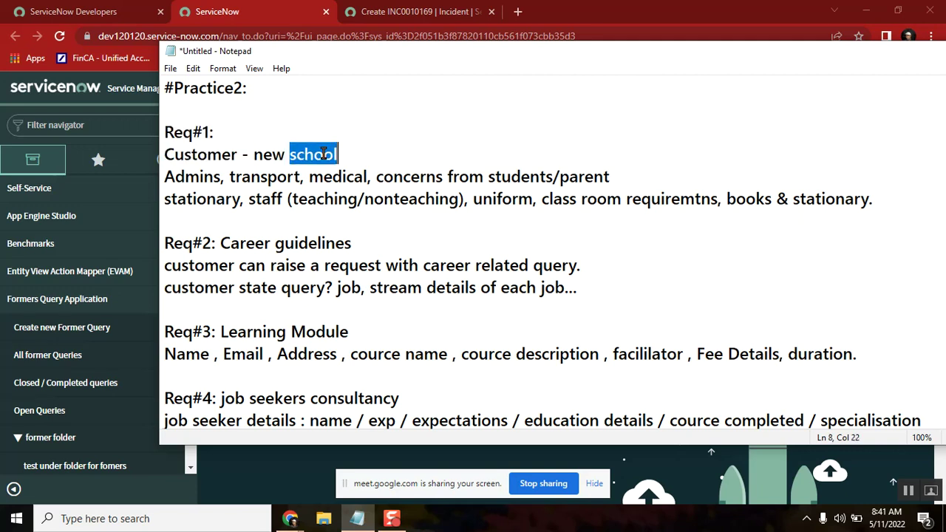
pyautogui.click(353, 153)
pyautogui.doubleClick(352, 154)
pyautogui.moveTo(290, 153); pyautogui.dragTo(273, 153)
pyautogui.click(253, 154)
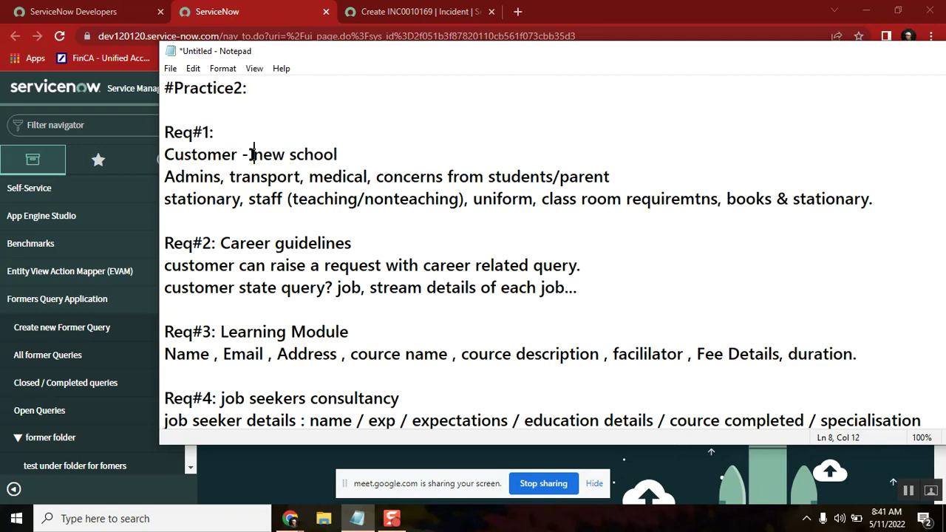
pyautogui.keyDown('shift'); pyautogui.click(344, 151); pyautogui.keyUp('shift')
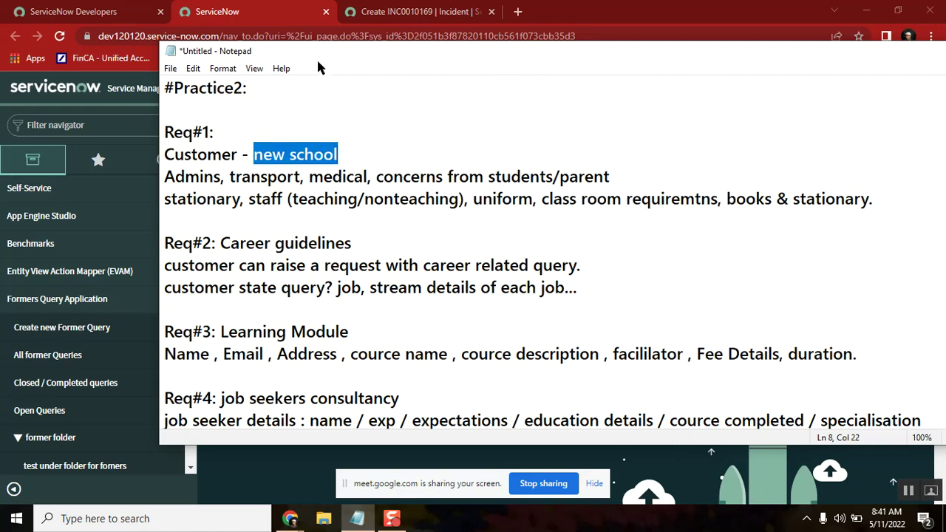
pyautogui.moveTo(314, 54); pyautogui.dragTo(418, 49)
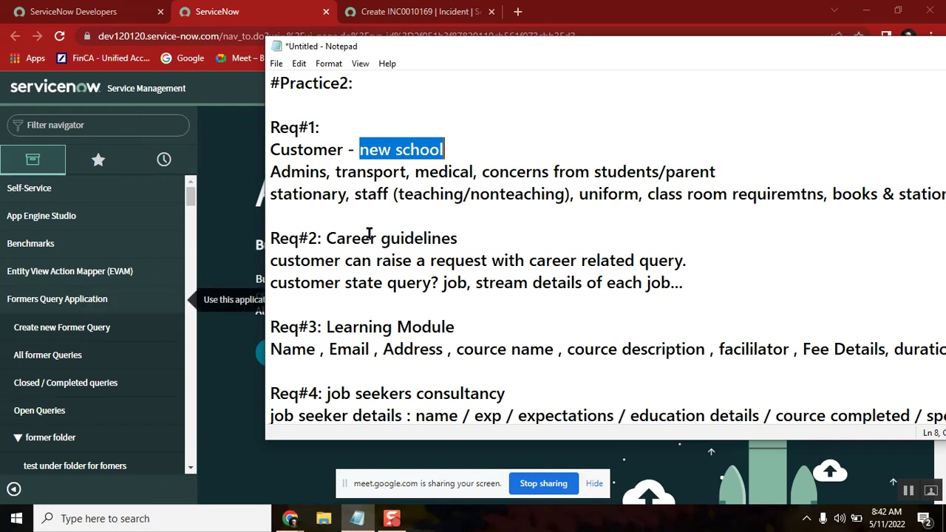
pyautogui.moveTo(429, 44); pyautogui.dragTo(393, 44)
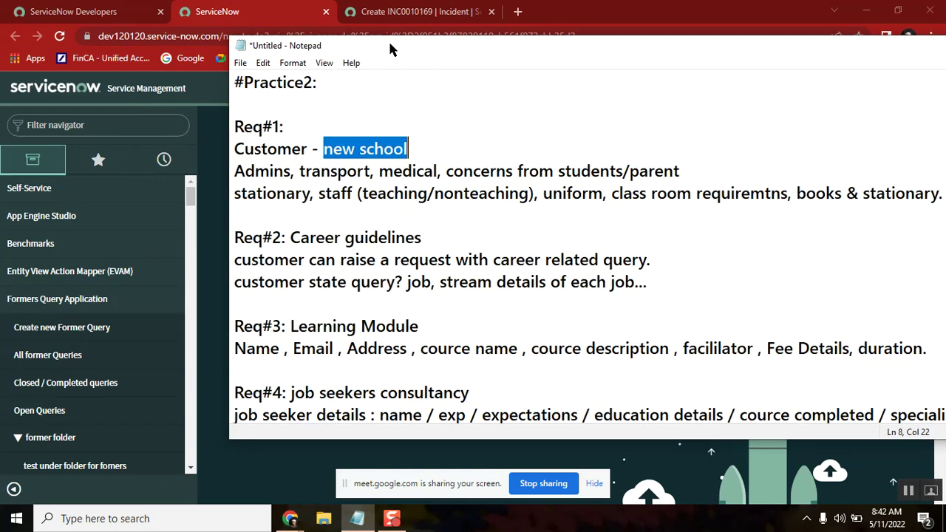
pyautogui.click(269, 170)
pyautogui.doubleClick(268, 171)
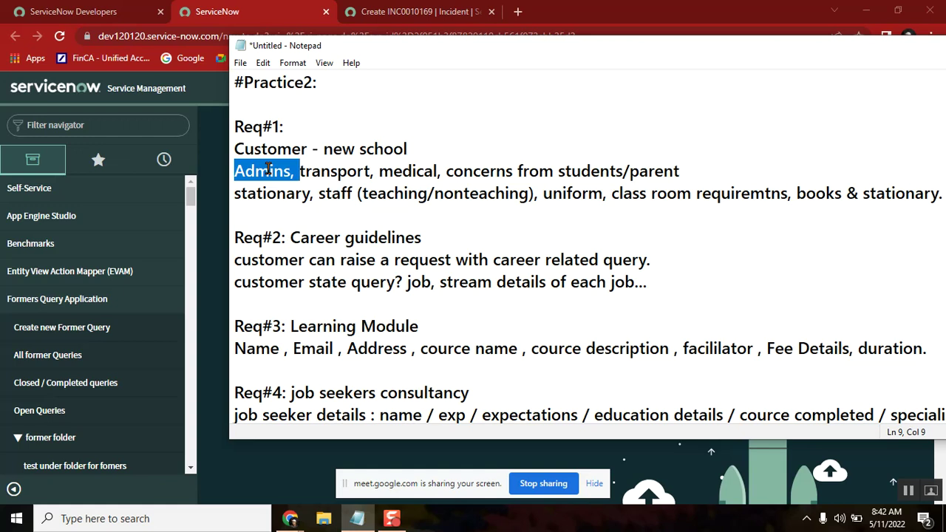
pyautogui.doubleClick(341, 149)
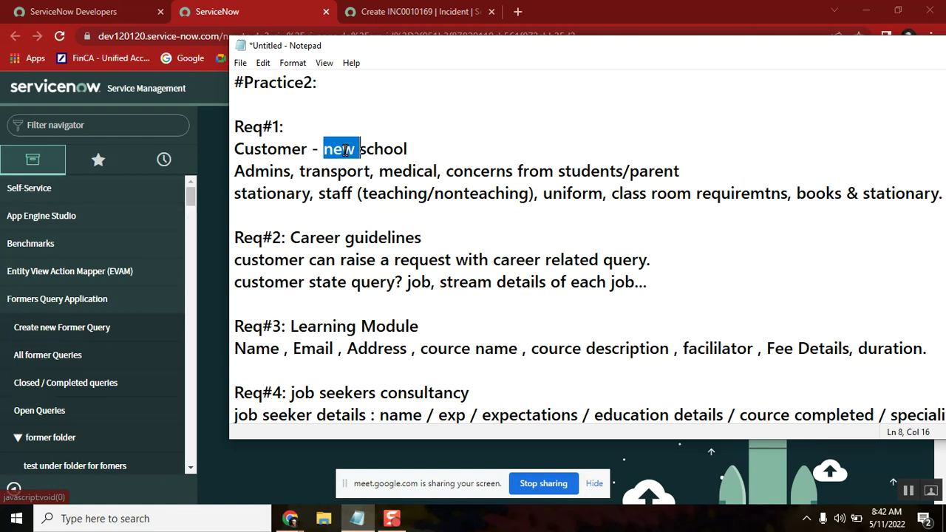
pyautogui.doubleClick(267, 150)
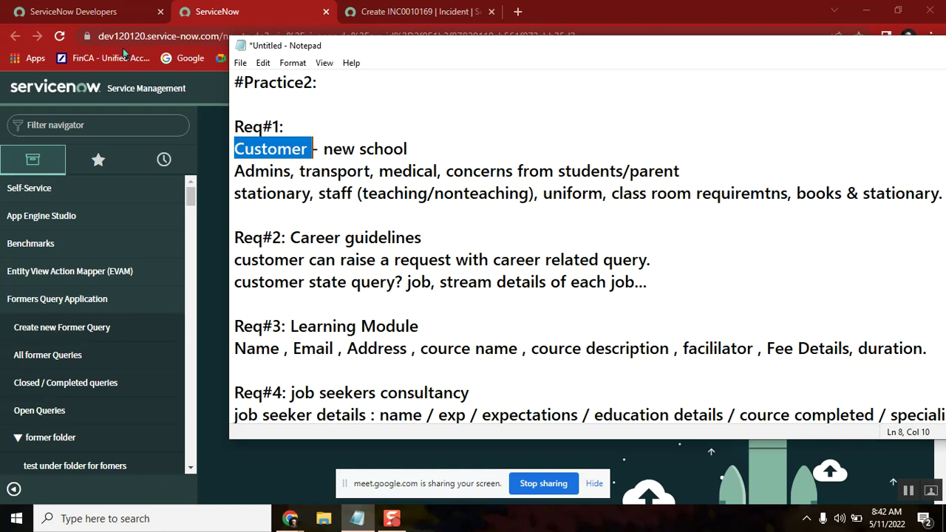
pyautogui.doubleClick(256, 175)
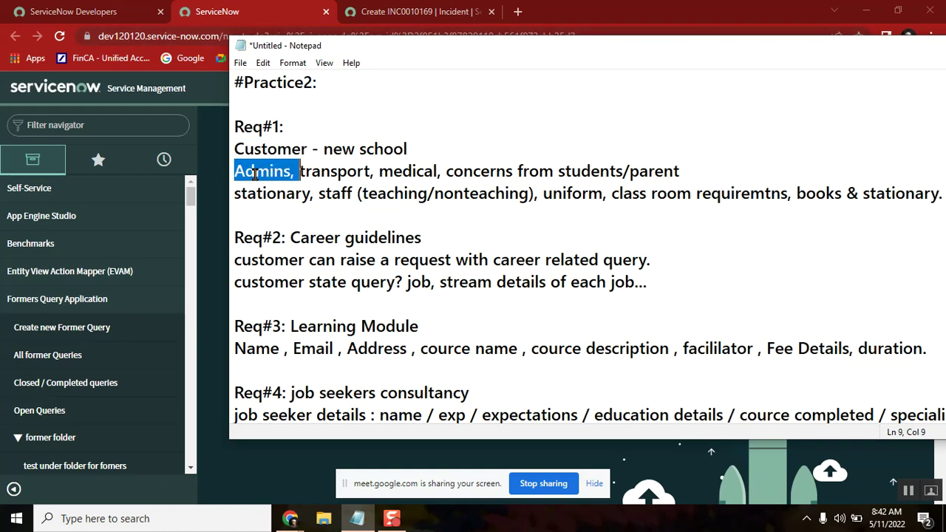
pyautogui.doubleClick(255, 129)
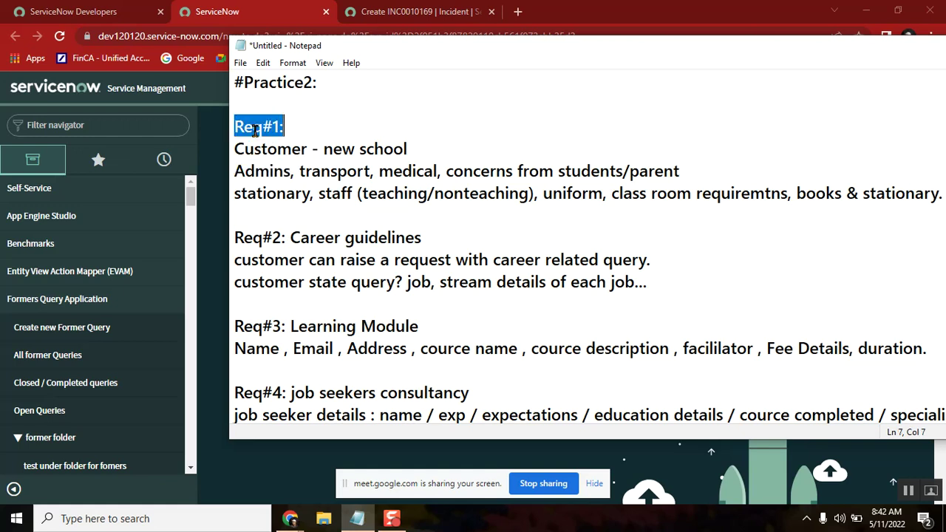
pyautogui.moveTo(363, 39); pyautogui.dragTo(334, 37)
pyautogui.doubleClick(219, 169)
pyautogui.doubleClick(301, 167)
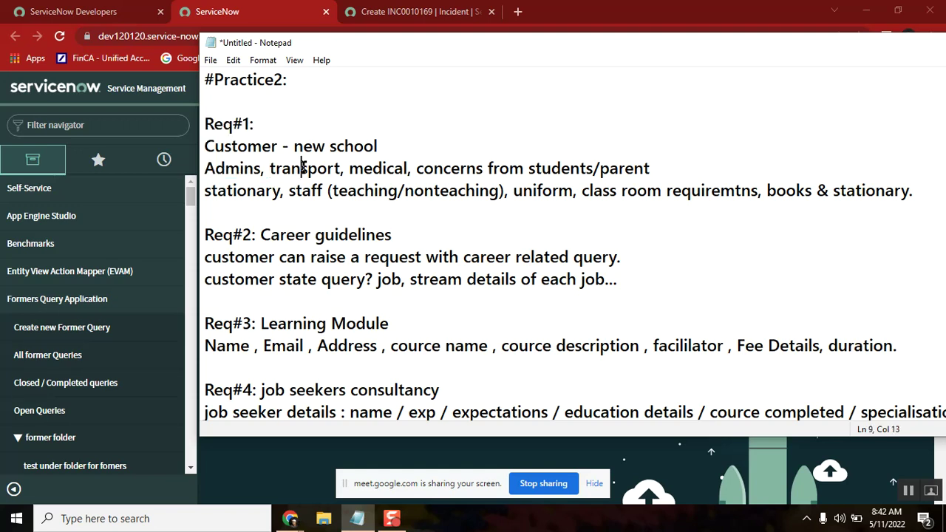
pyautogui.doubleClick(362, 168)
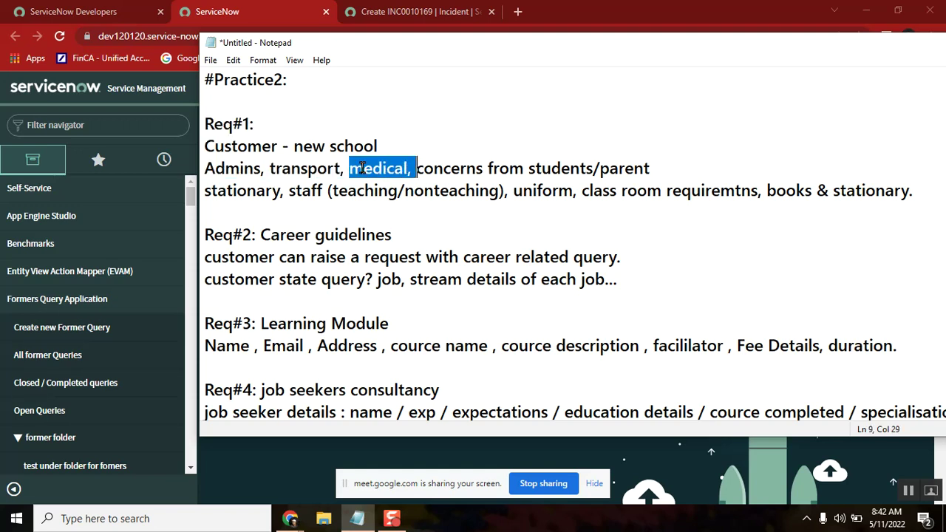
pyautogui.doubleClick(467, 167)
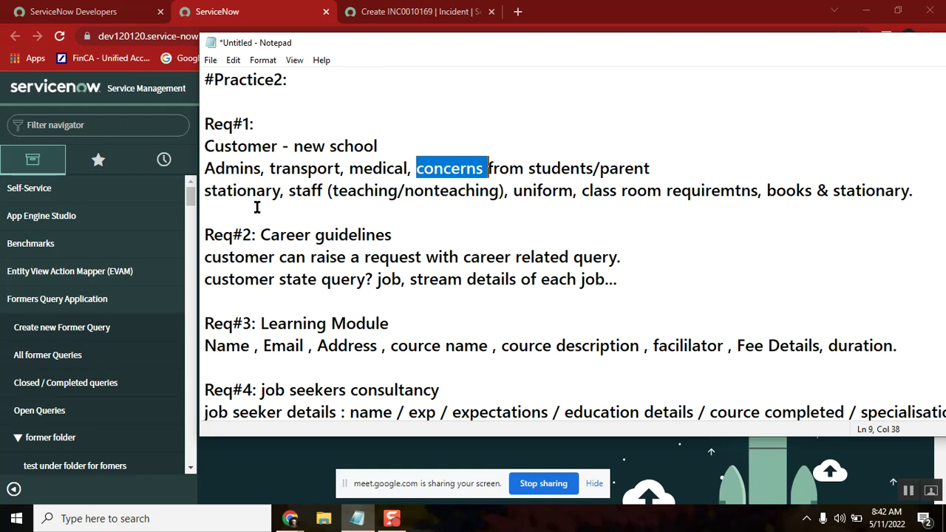
pyautogui.doubleClick(229, 193)
pyautogui.doubleClick(310, 191)
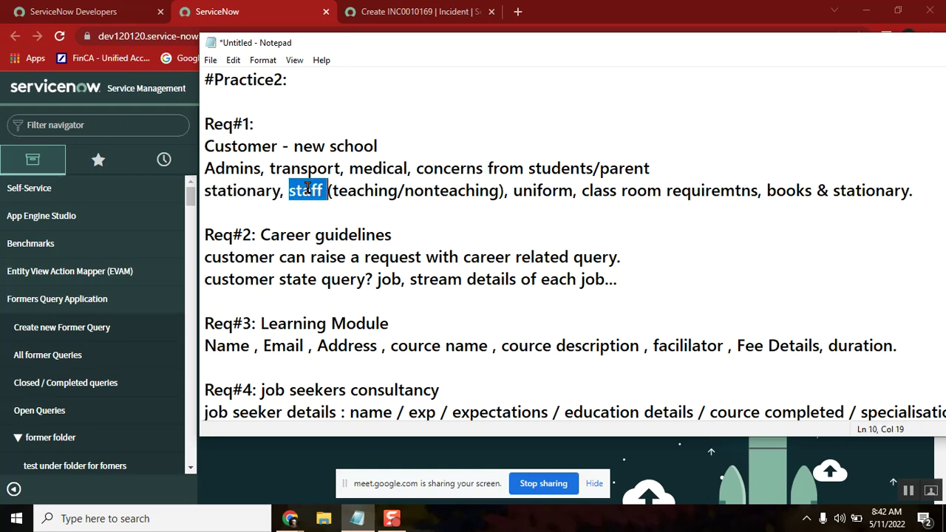
pyautogui.doubleClick(545, 189)
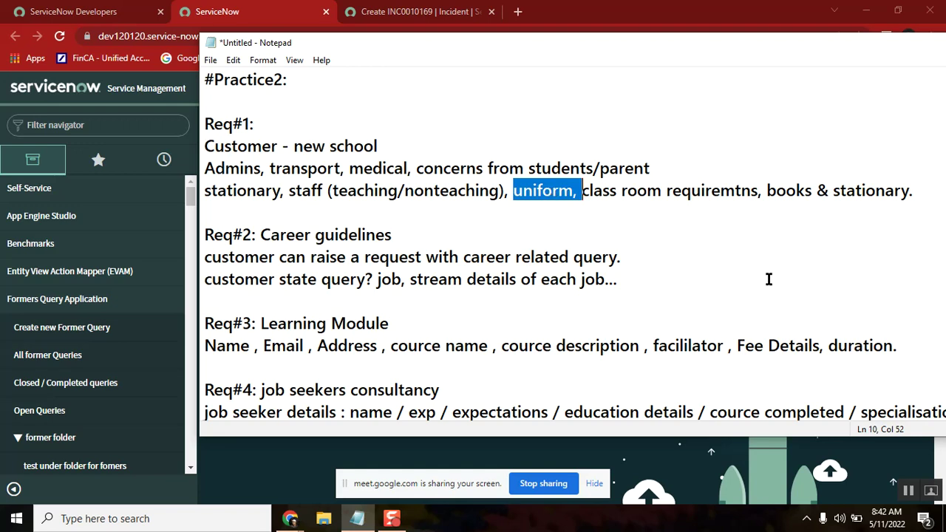
pyautogui.click(804, 190)
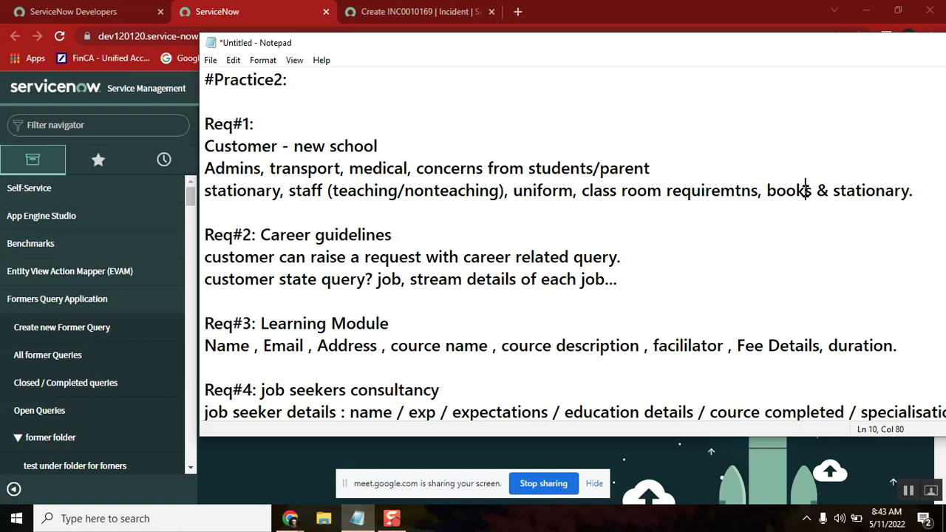
pyautogui.doubleClick(228, 124)
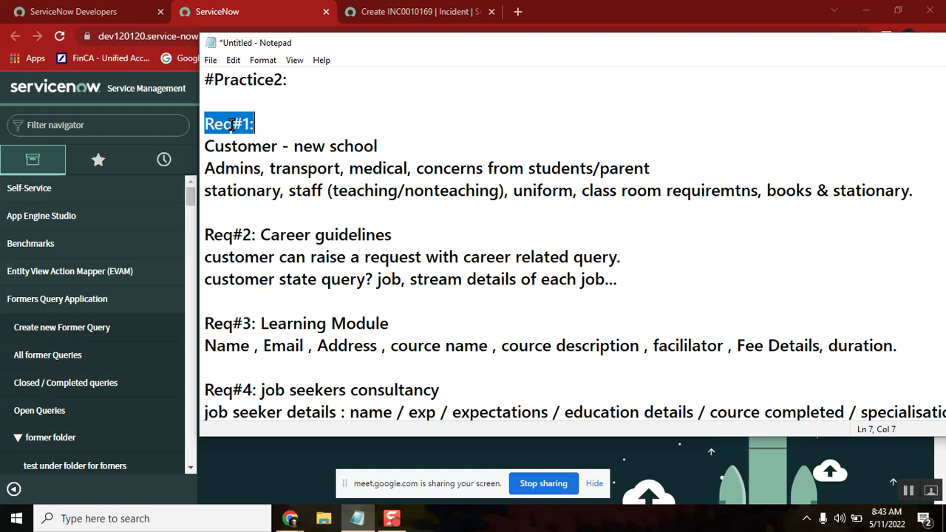
pyautogui.click(255, 125)
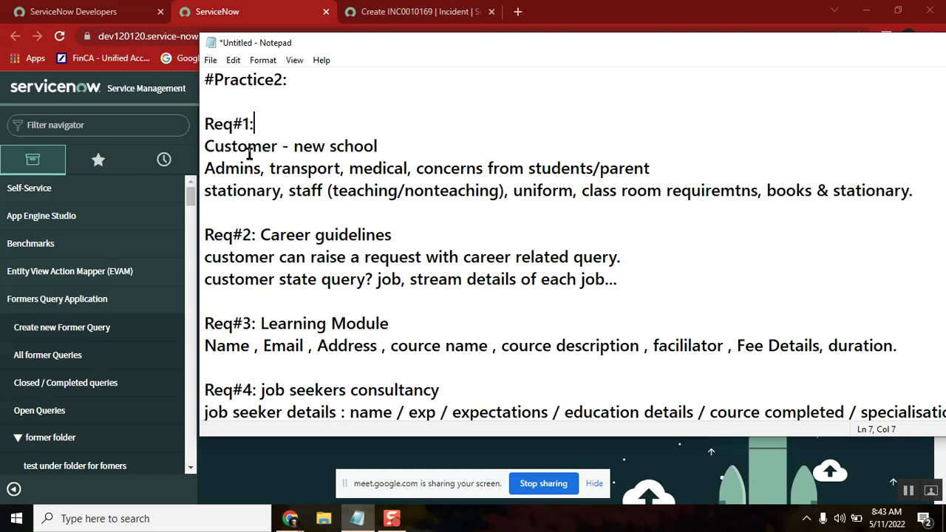
pyautogui.doubleClick(232, 146)
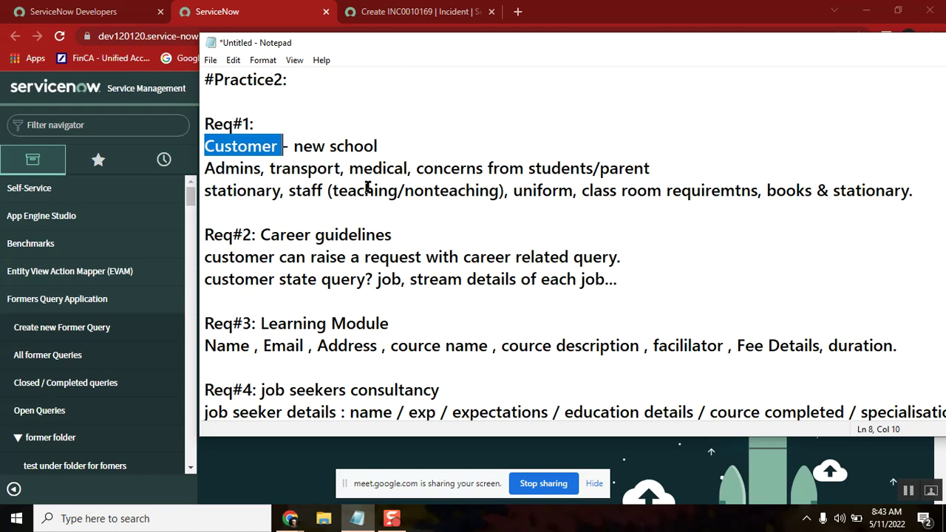
pyautogui.doubleClick(242, 167)
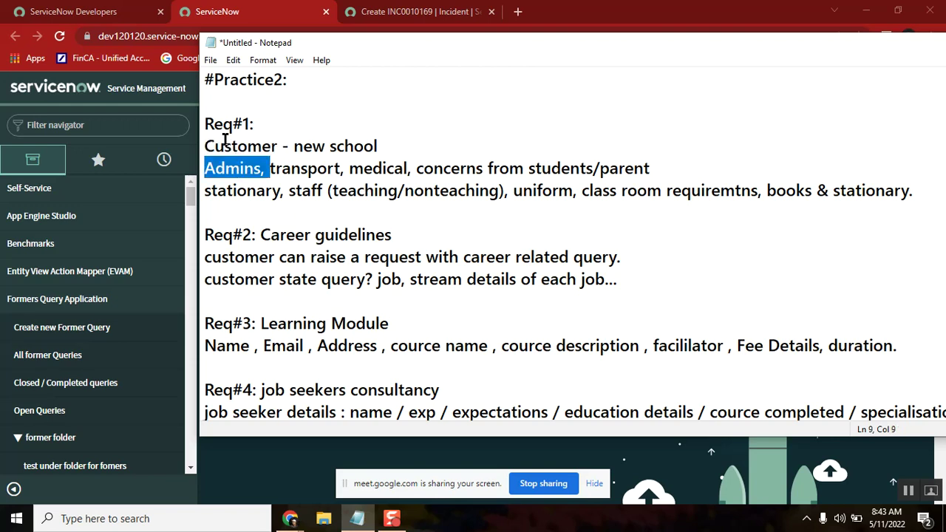
pyautogui.click(224, 143)
pyautogui.doubleClick(224, 126)
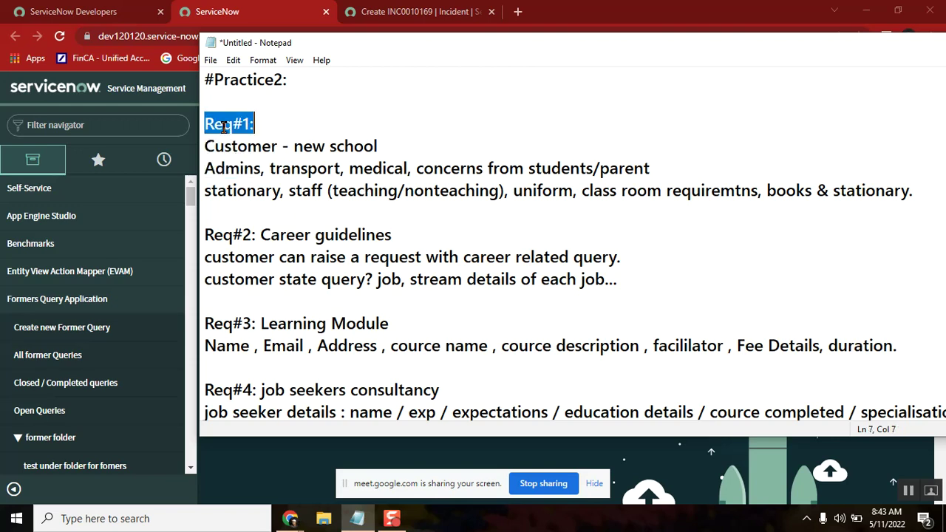
pyautogui.doubleClick(246, 146)
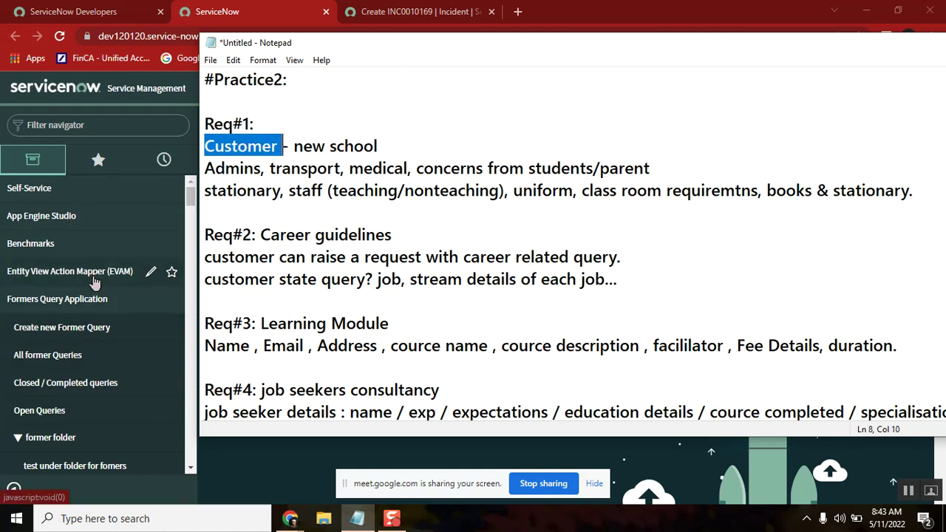
pyautogui.doubleClick(240, 150)
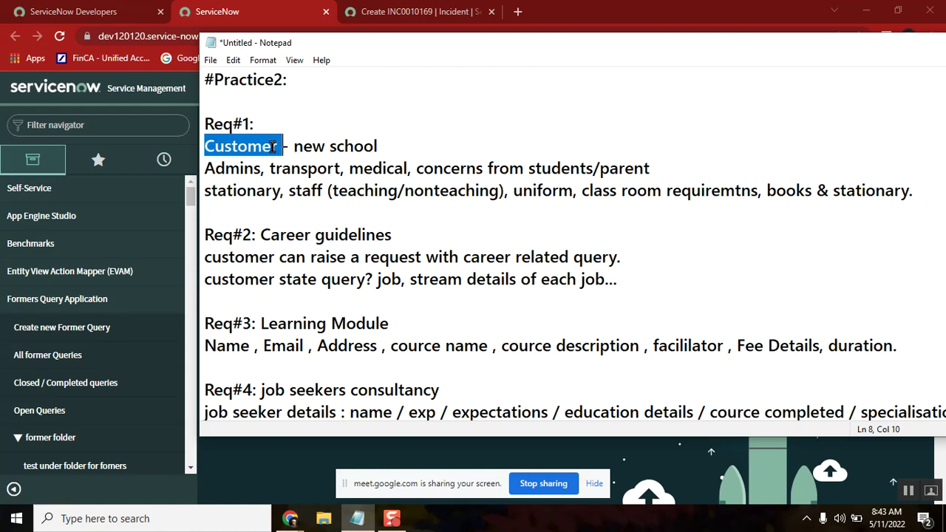
pyautogui.click(223, 168)
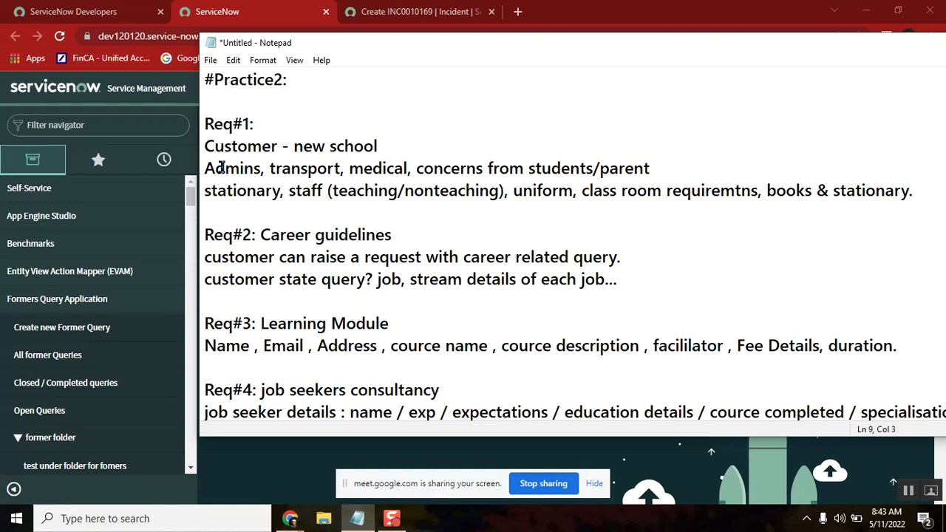
pyautogui.doubleClick(224, 168)
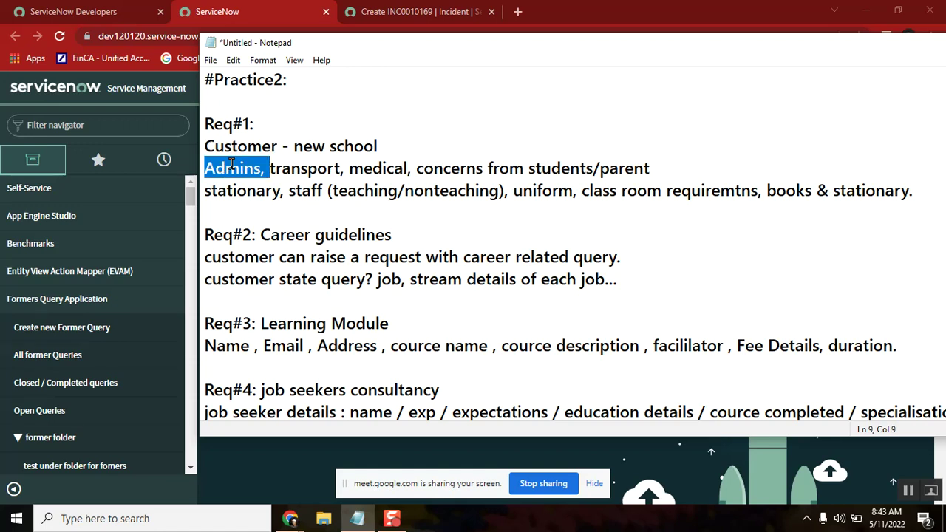
pyautogui.doubleClick(598, 170)
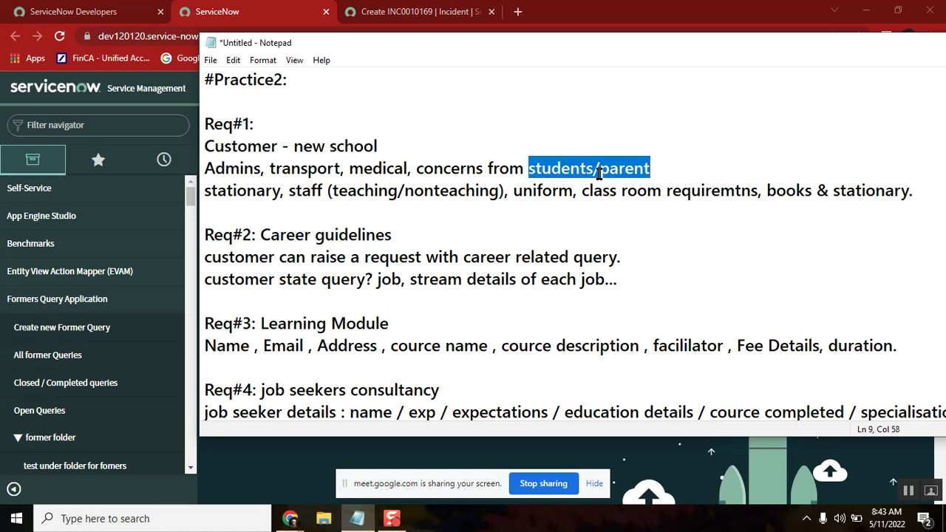
pyautogui.doubleClick(219, 171)
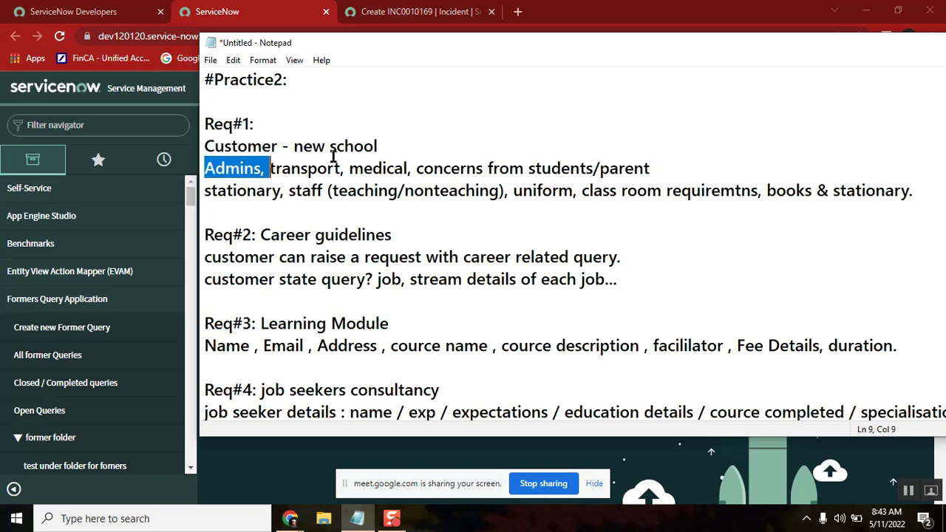
pyautogui.doubleClick(306, 164)
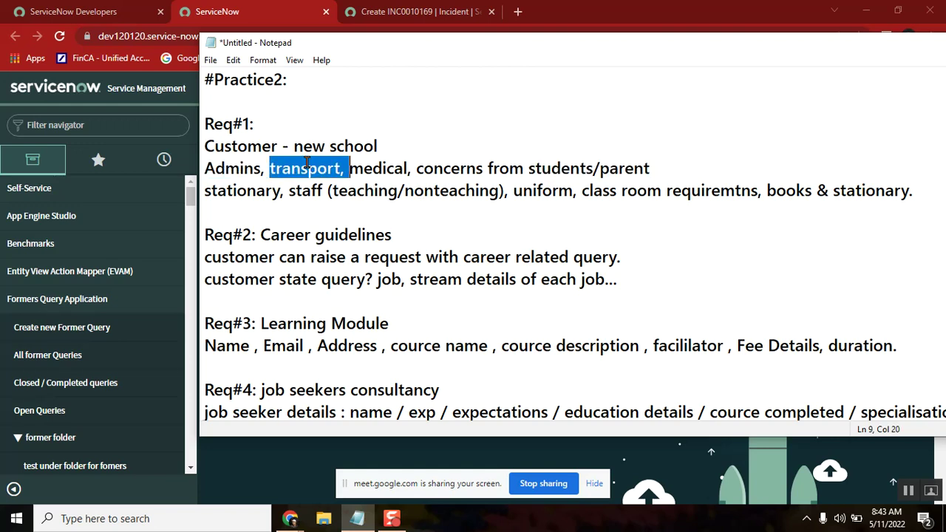
pyautogui.doubleClick(391, 168)
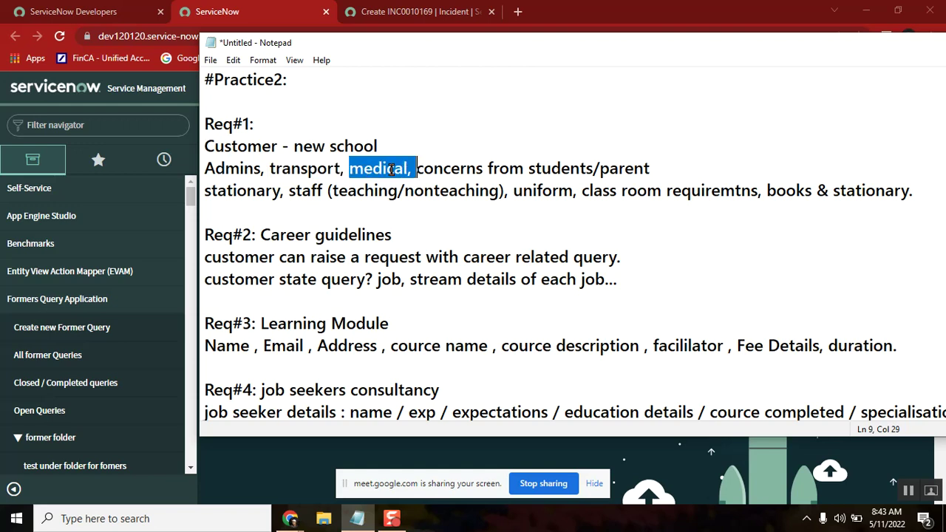
pyautogui.click(634, 168)
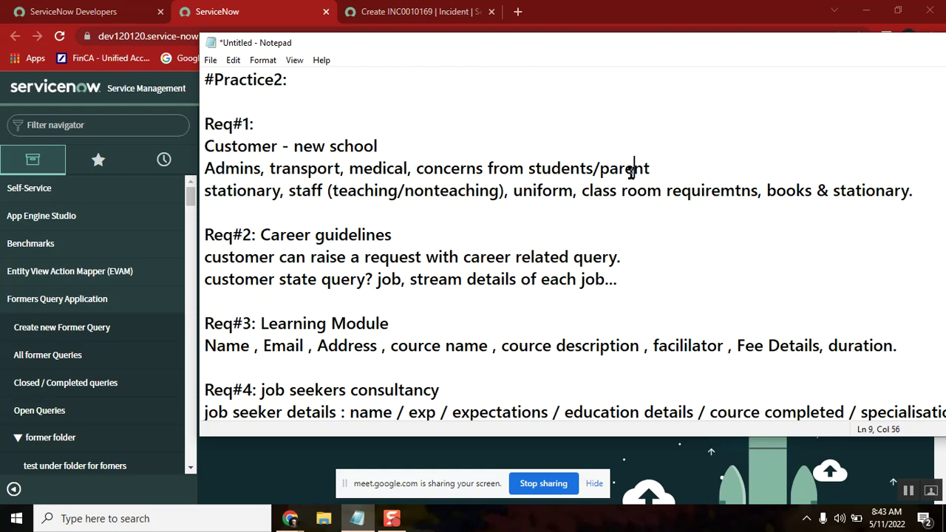
pyautogui.doubleClick(726, 192)
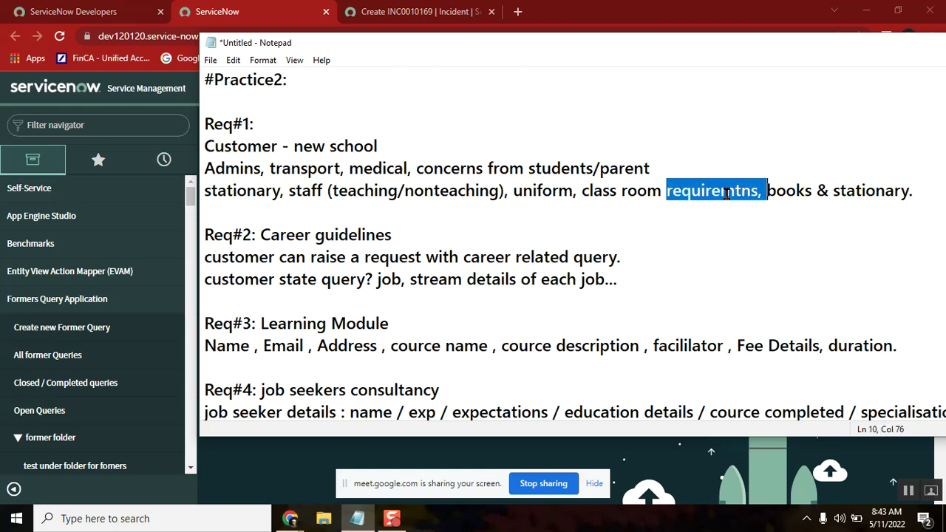
pyautogui.click(411, 145)
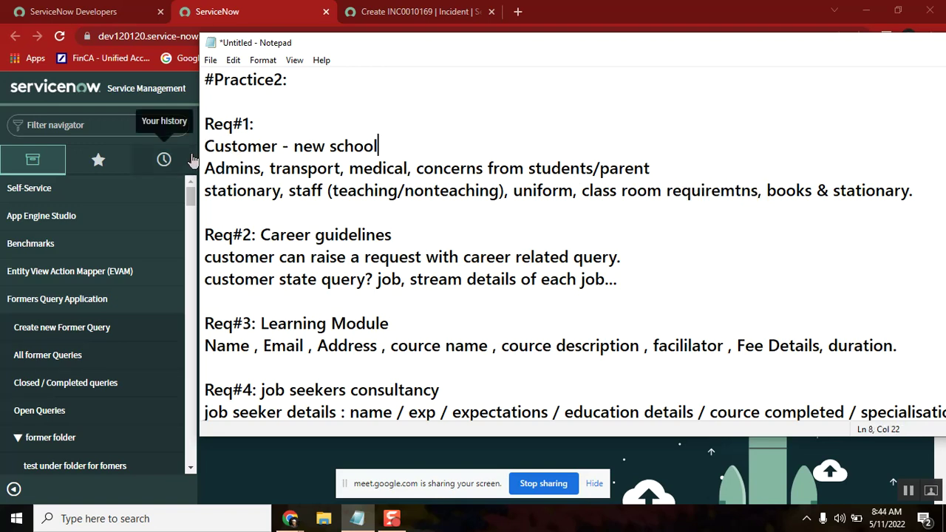
pyautogui.click(249, 146)
pyautogui.doubleClick(324, 147)
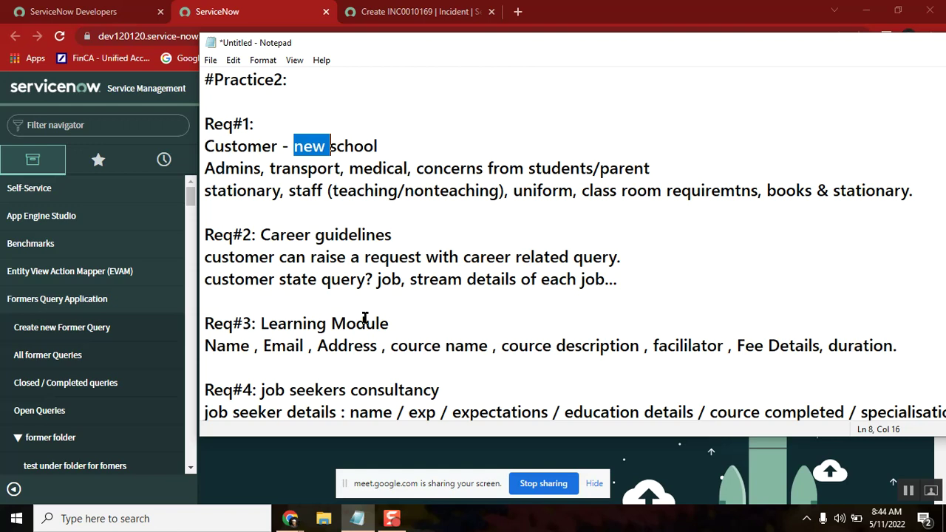
pyautogui.click(207, 147)
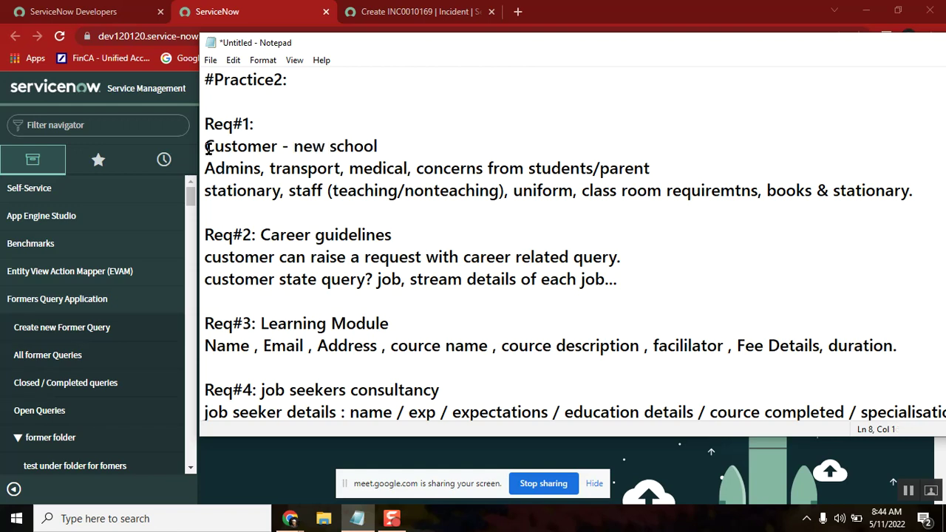
pyautogui.keyDown('shift'); pyautogui.click(928, 195); pyautogui.keyUp('shift')
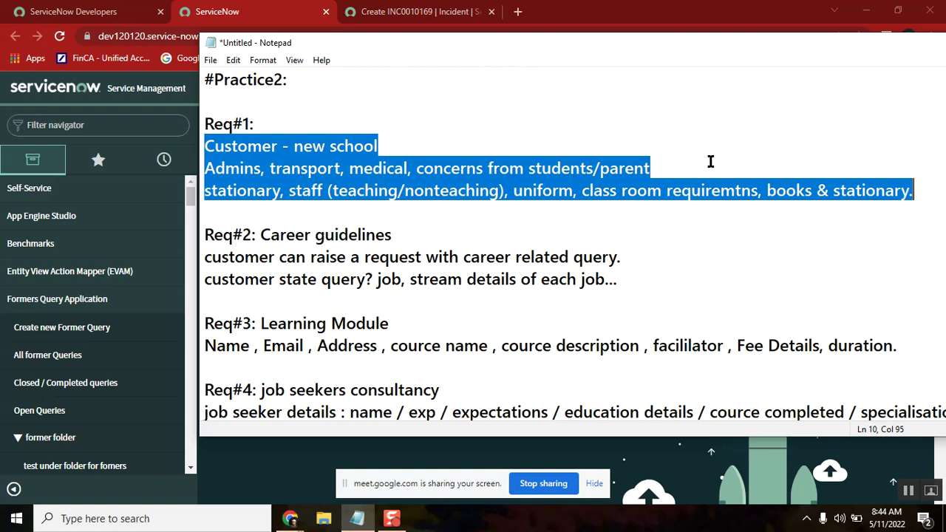
pyautogui.doubleClick(231, 127)
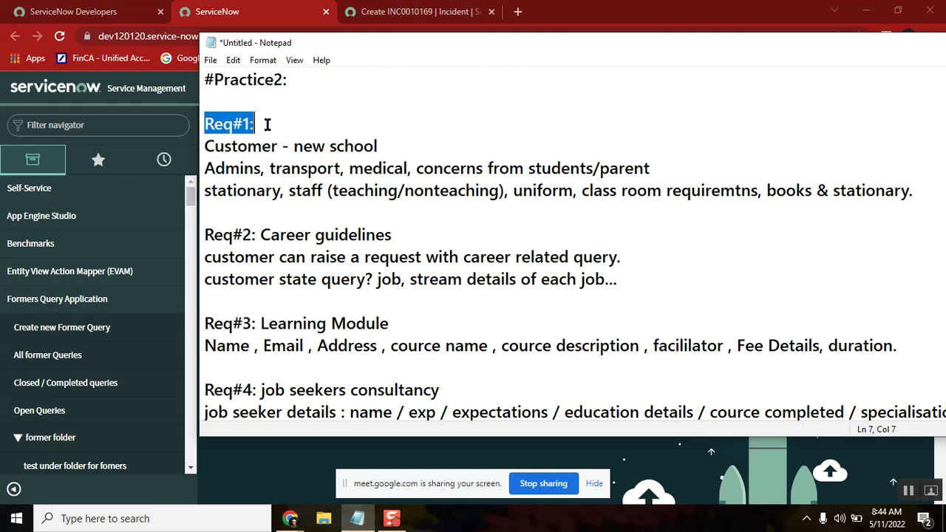
pyautogui.click(266, 124)
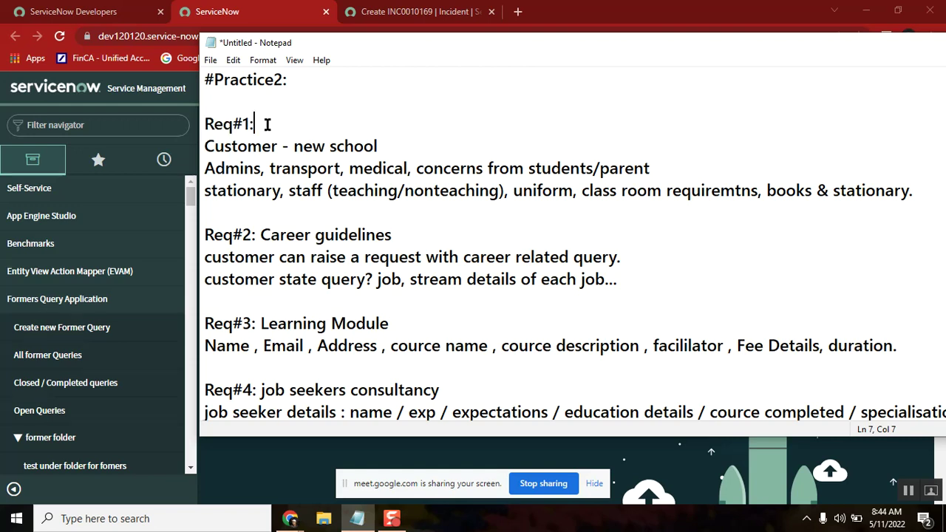
pyautogui.doubleClick(223, 125)
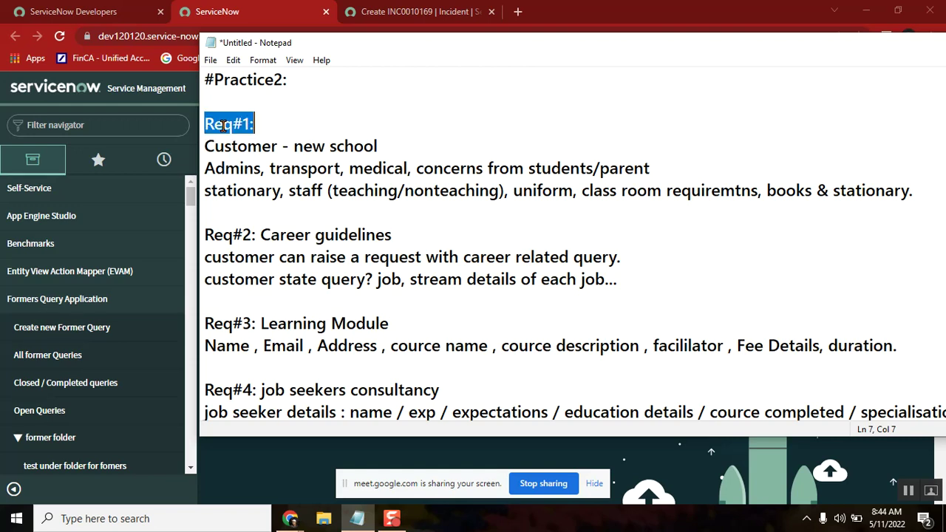
pyautogui.click(333, 123)
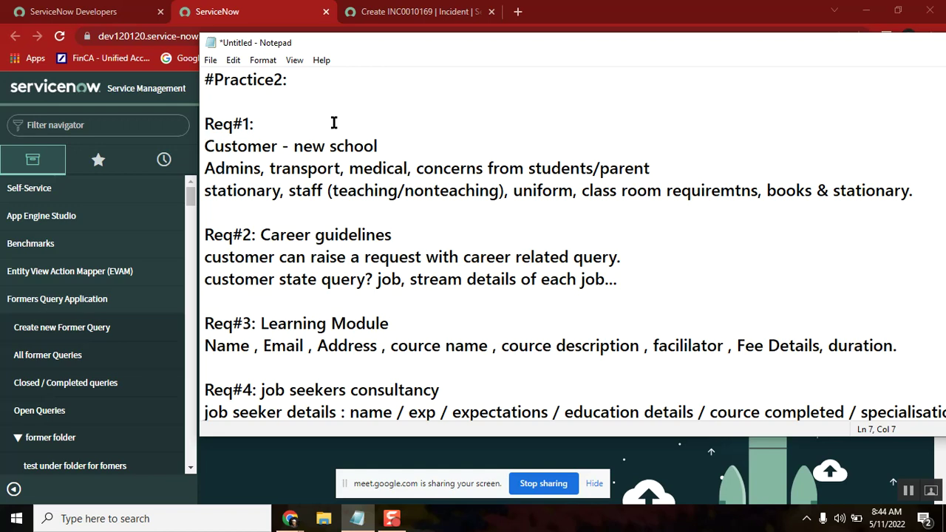
pyautogui.doubleClick(227, 168)
pyautogui.doubleClick(297, 168)
pyautogui.doubleClick(374, 167)
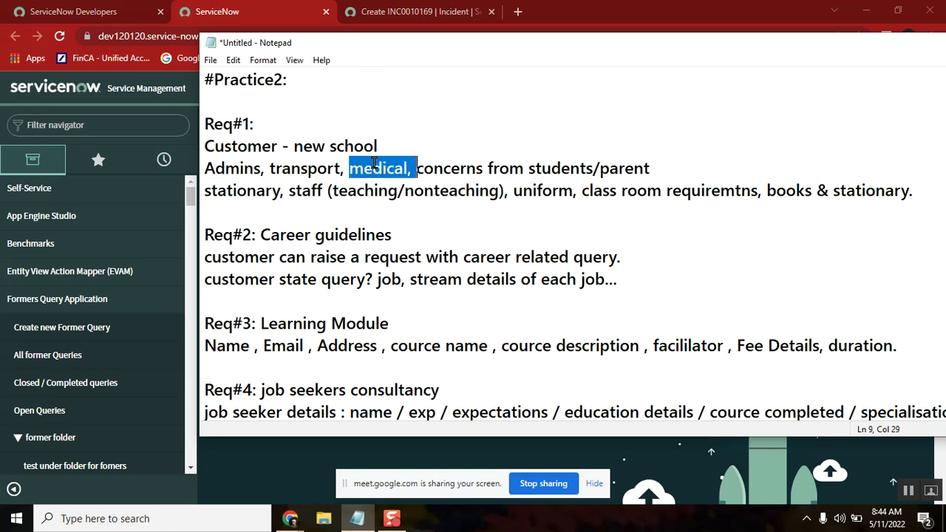
pyautogui.doubleClick(468, 168)
pyautogui.doubleClick(265, 193)
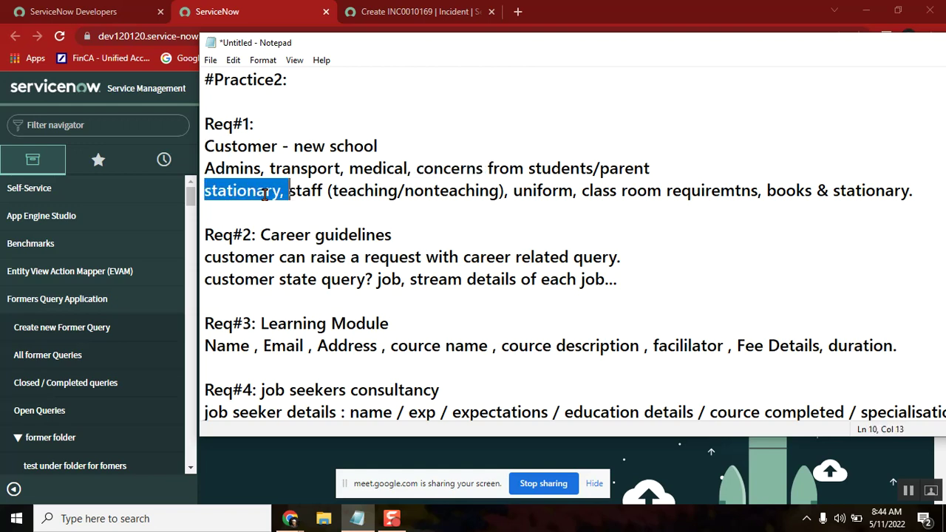
pyautogui.doubleClick(302, 192)
pyautogui.doubleClick(544, 190)
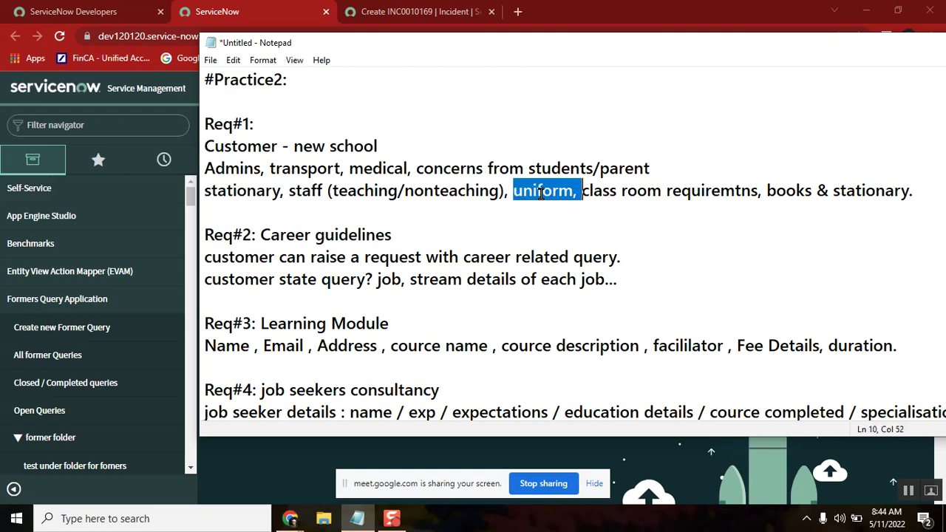
pyautogui.doubleClick(605, 194)
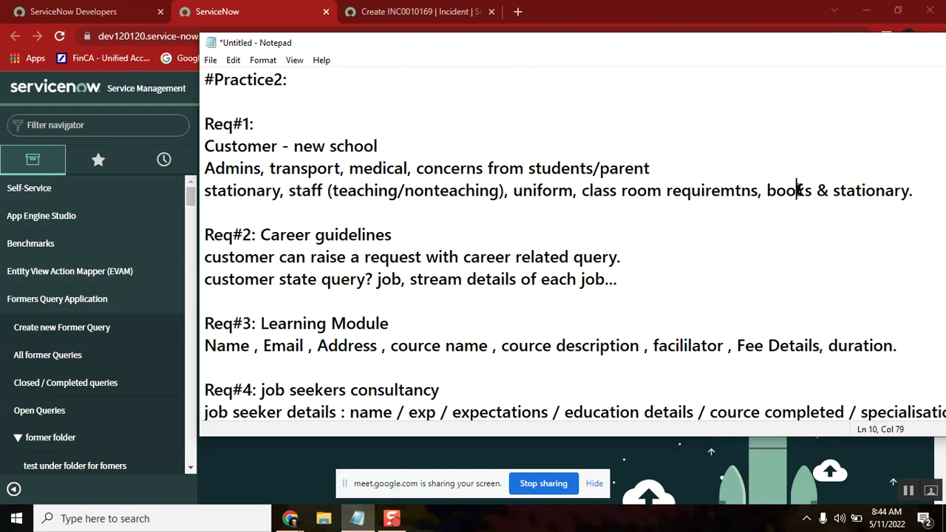
pyautogui.doubleClick(798, 190)
pyautogui.doubleClick(847, 191)
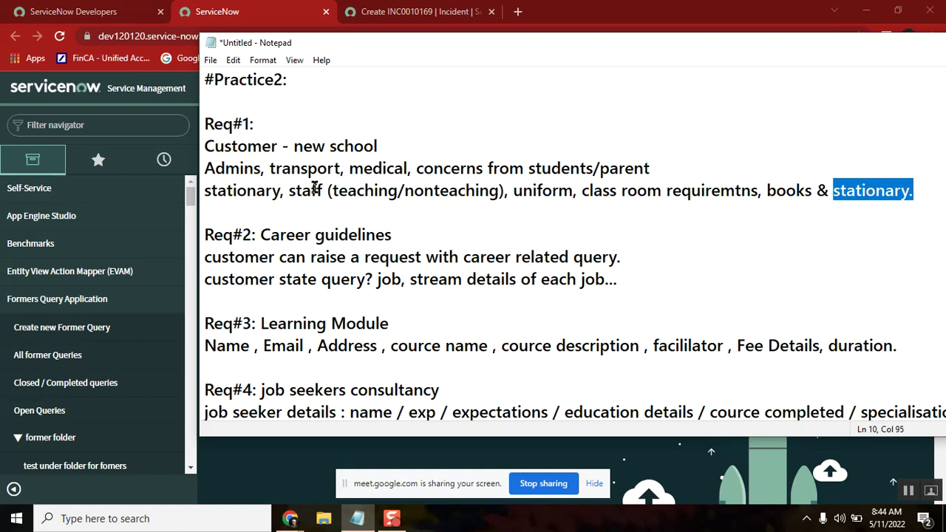
pyautogui.doubleClick(227, 169)
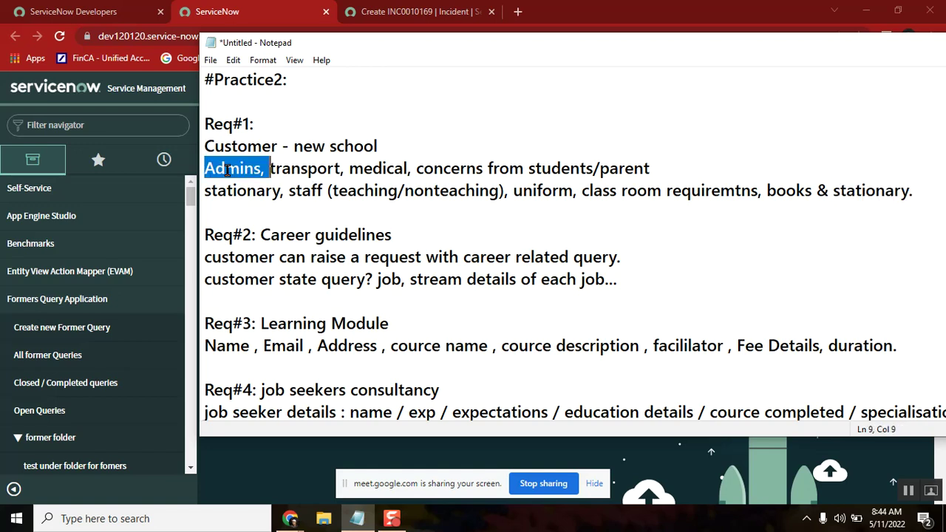
pyautogui.doubleClick(788, 191)
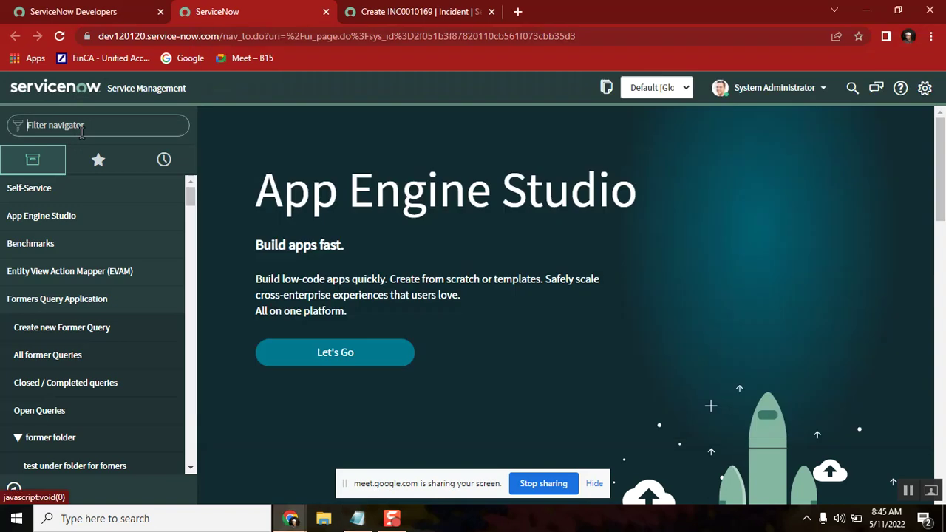
# Filter the navigator for 'location' and open the Locations list in a new tab.
pyautogui.click(82, 127)
pyautogui.write('location')
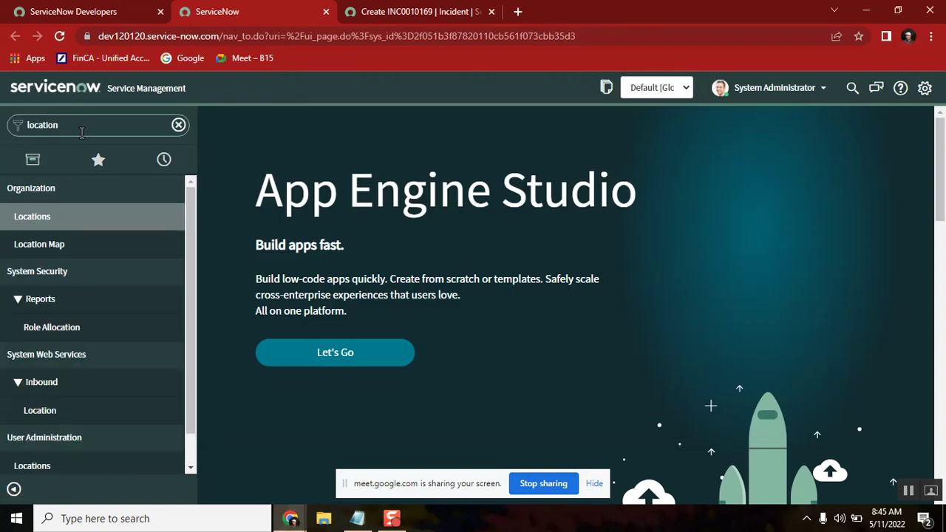
pyautogui.middleClick(35, 218)
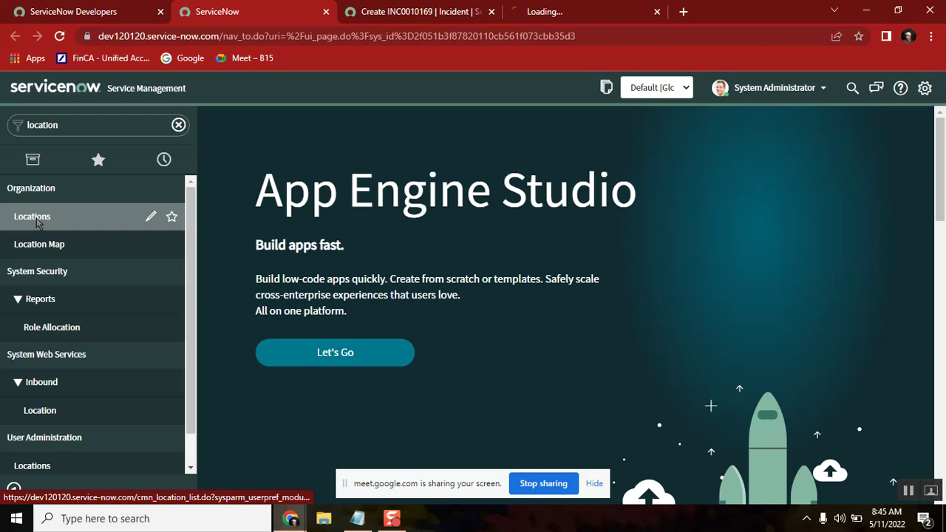
pyautogui.click(544, 21)
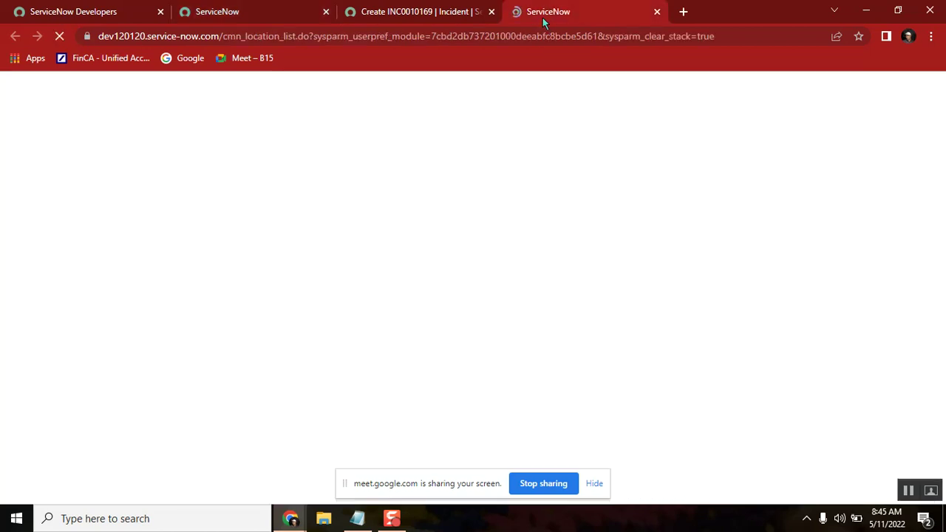
# Start a new Location record and check its Name, Street and City fields.
pyautogui.click(88, 86)
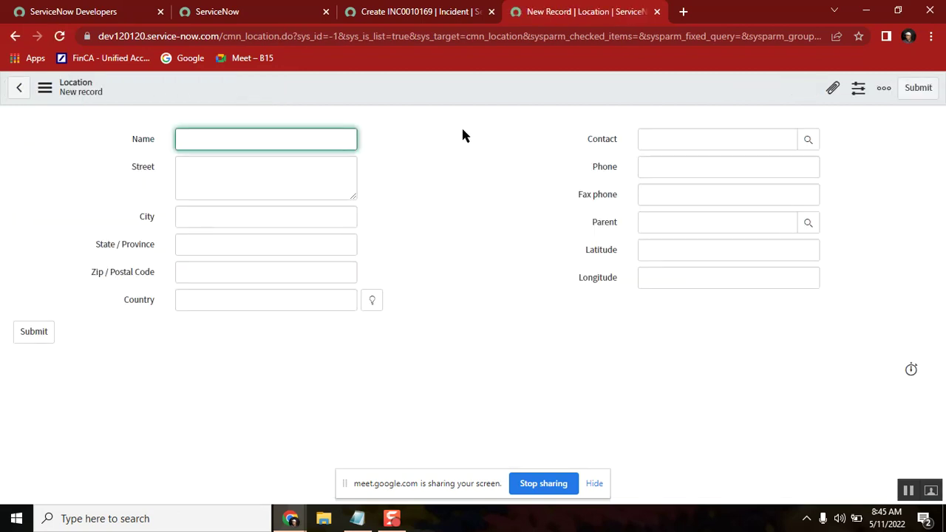
pyautogui.doubleClick(140, 140)
pyautogui.doubleClick(143, 168)
pyautogui.doubleClick(149, 218)
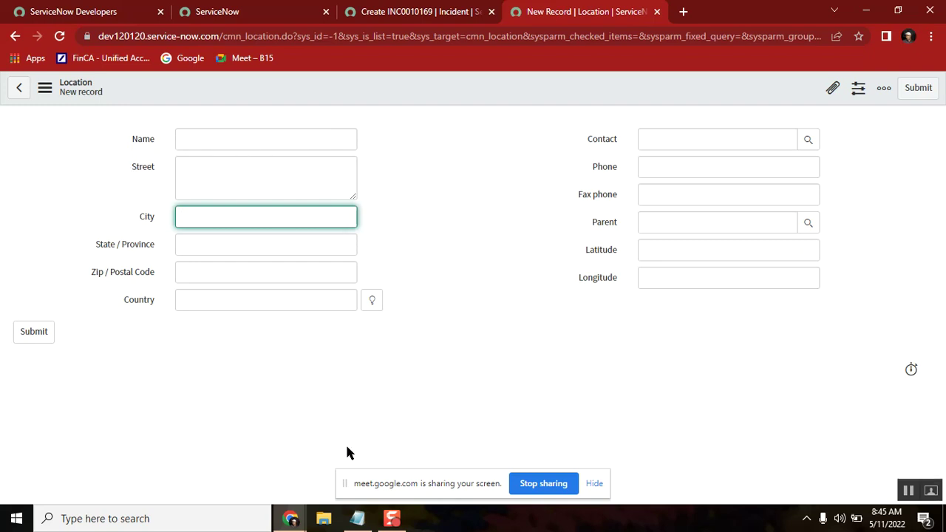
pyautogui.click(362, 523)
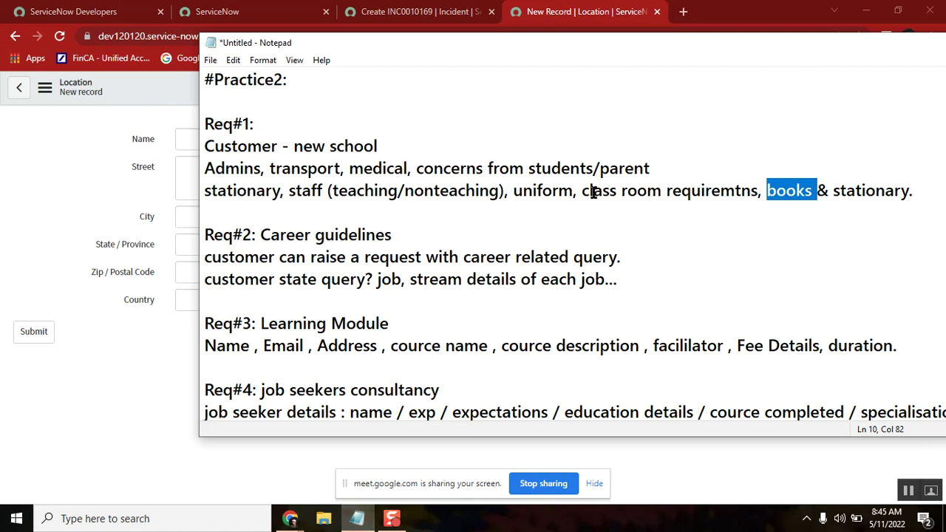
# Highlight 'books', 'Customer' and 'Admins' in Req#1.
pyautogui.click(593, 191)
pyautogui.click(790, 185)
pyautogui.doubleClick(790, 185)
pyautogui.doubleClick(245, 146)
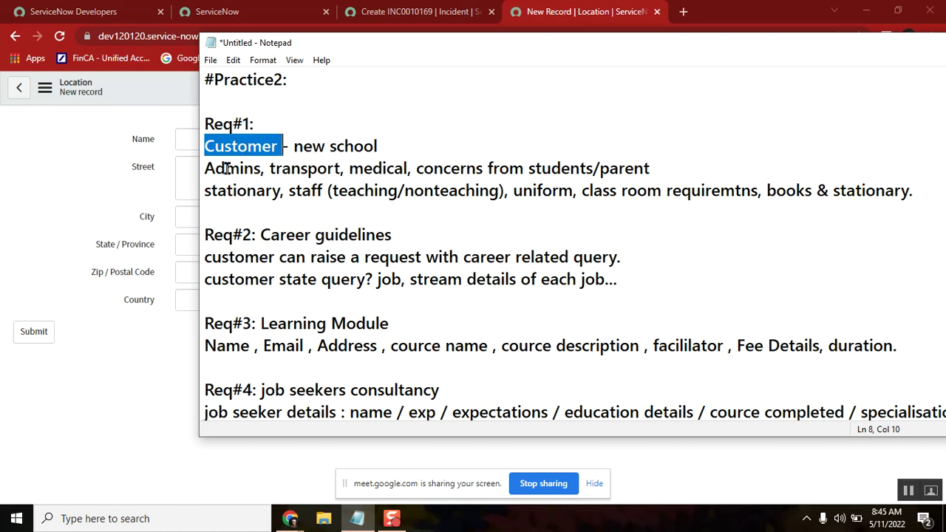
pyautogui.doubleClick(228, 168)
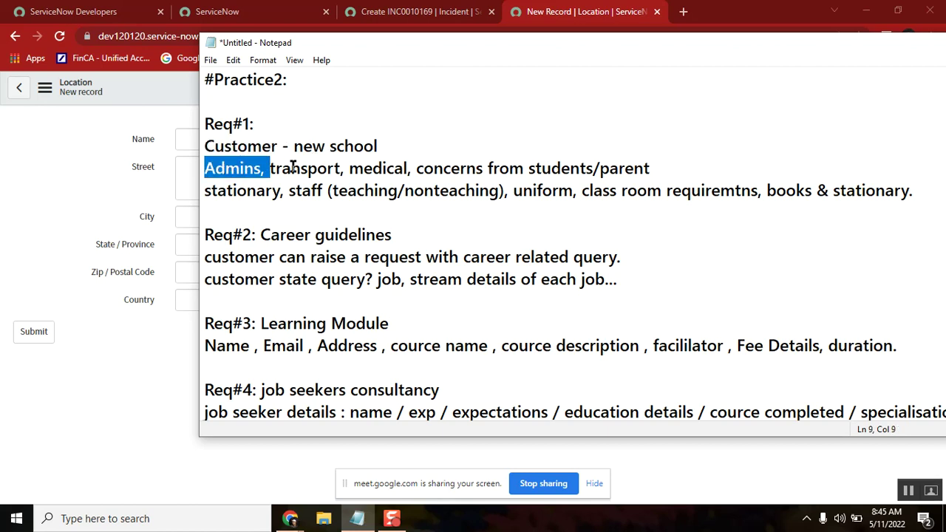
pyautogui.click(236, 169)
pyautogui.doubleClick(236, 169)
pyautogui.doubleClick(243, 143)
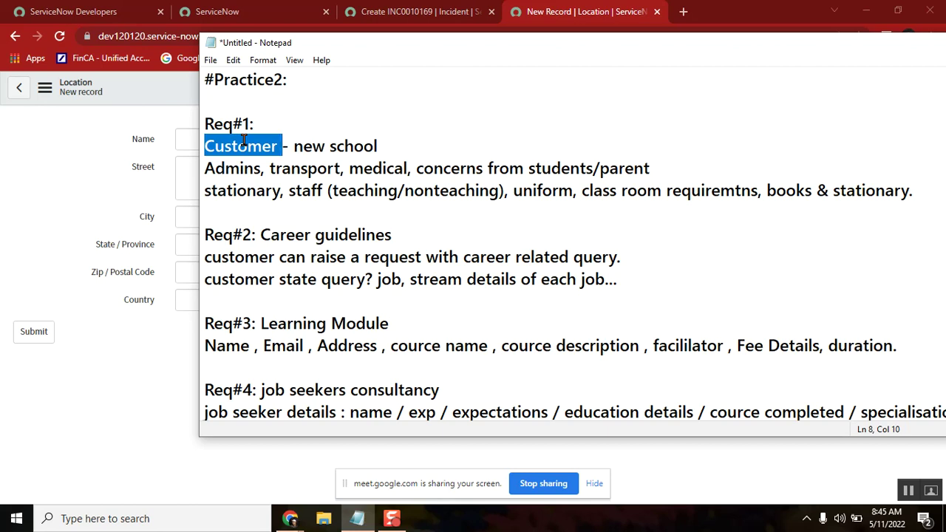
pyautogui.doubleClick(288, 145)
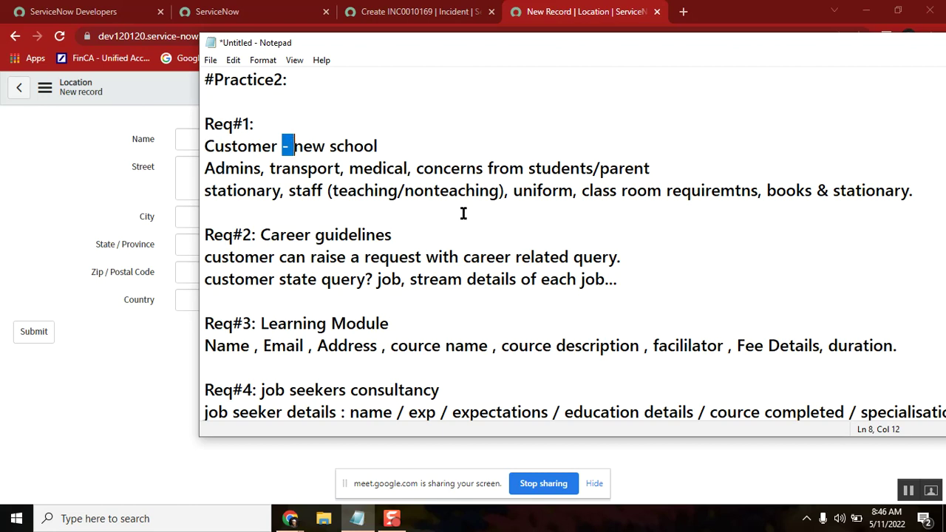
# Highlight 'requiremtns', 'transport', 'students/parent' and 'new' in Req#1, then return to ServiceNow's filter.
pyautogui.doubleClick(784, 193)
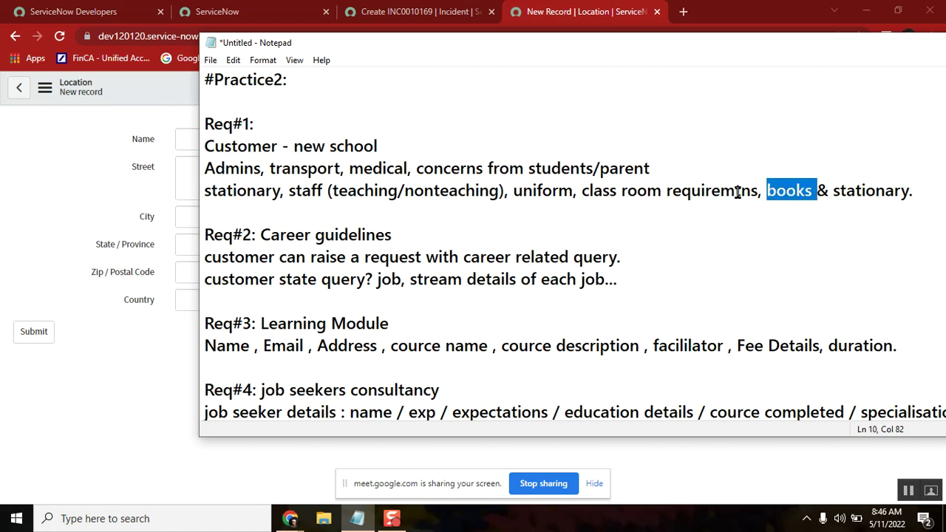
pyautogui.doubleClick(708, 194)
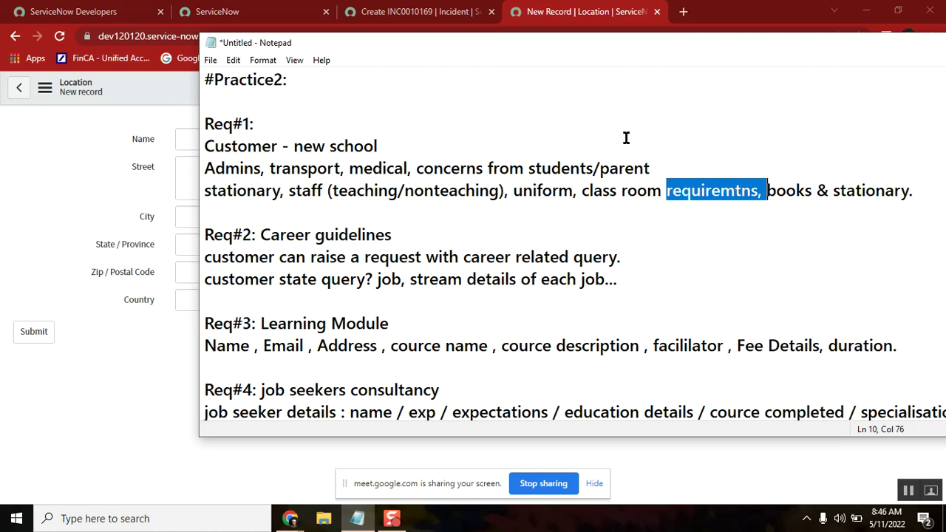
pyautogui.doubleClick(275, 147)
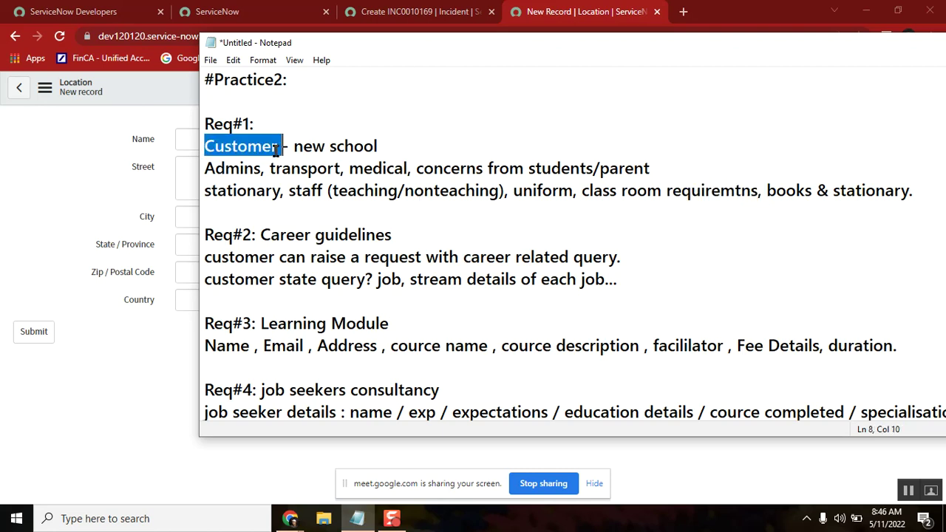
pyautogui.doubleClick(222, 165)
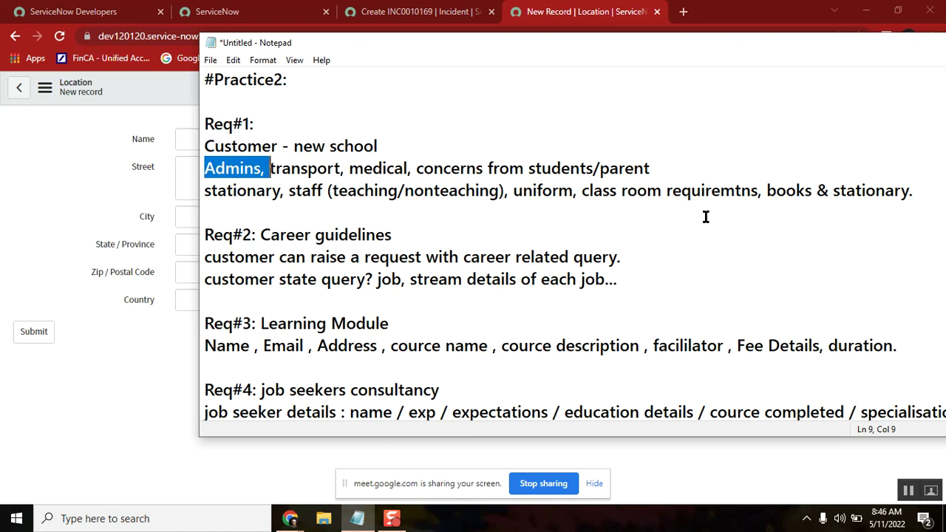
pyautogui.click(690, 190)
pyautogui.doubleClick(692, 190)
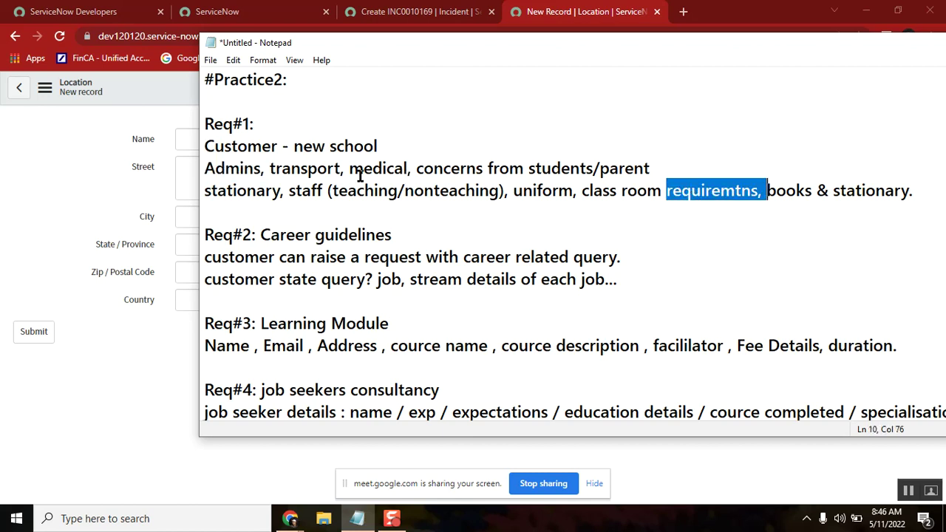
pyautogui.click(300, 167)
pyautogui.doubleClick(301, 168)
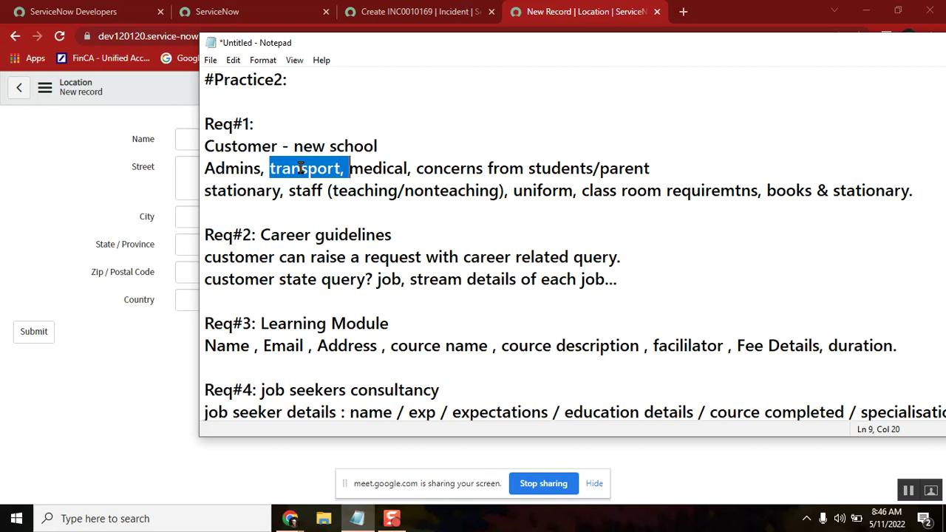
pyautogui.doubleClick(539, 169)
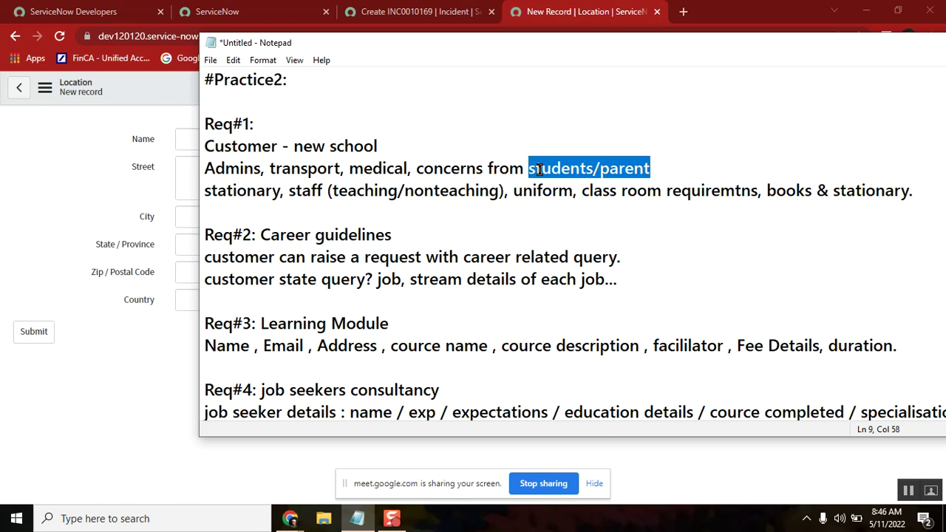
pyautogui.doubleClick(299, 146)
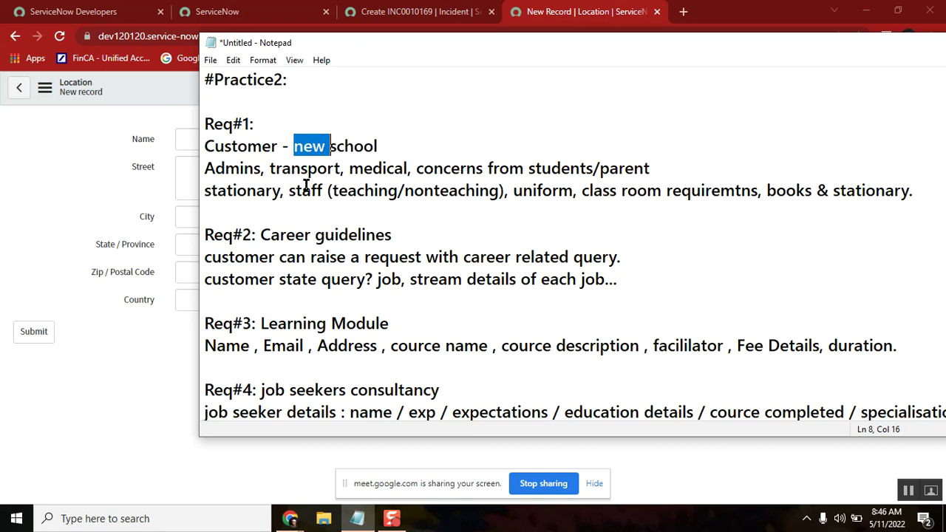
pyautogui.click(230, 12)
pyautogui.click(120, 130)
# Open System Definition > Plugins via a 'plug' filter and dismiss the redirect notice.
pyautogui.write('lugi')
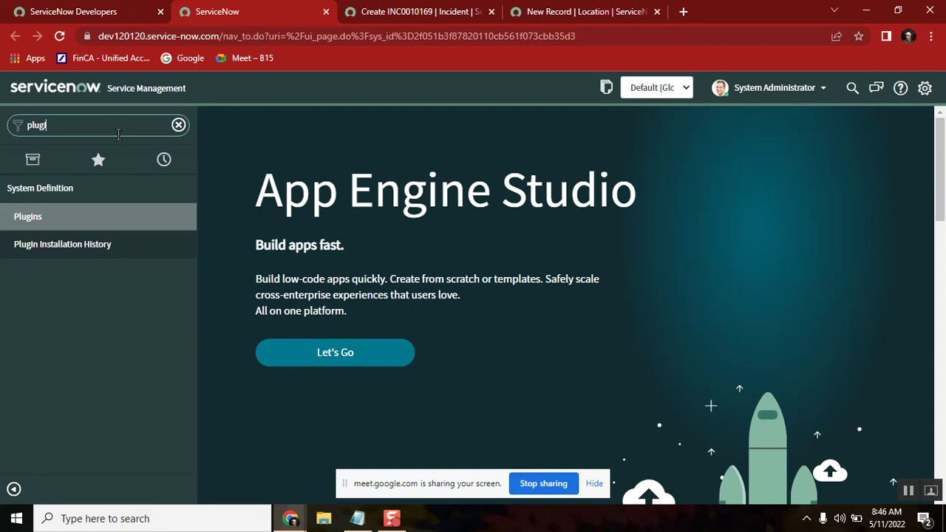
pyautogui.click(50, 223)
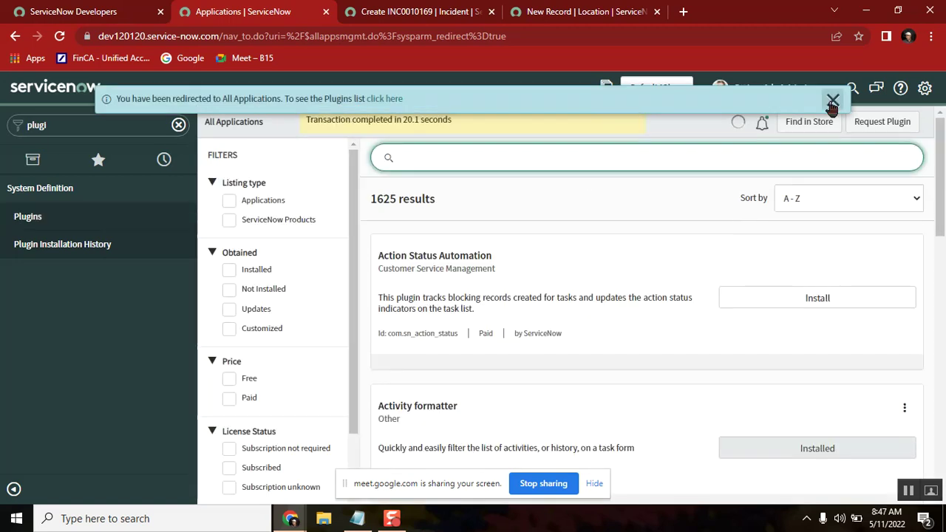
pyautogui.click(833, 99)
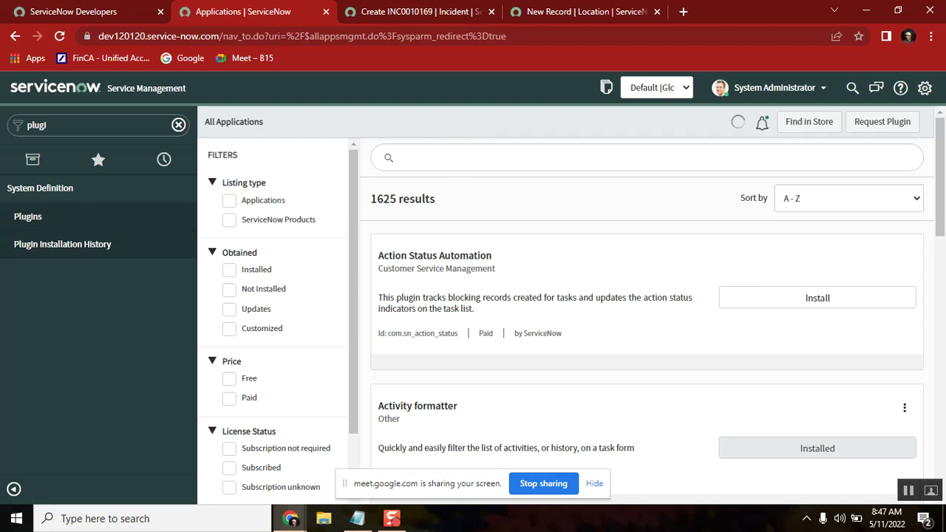
pyautogui.click(357, 518)
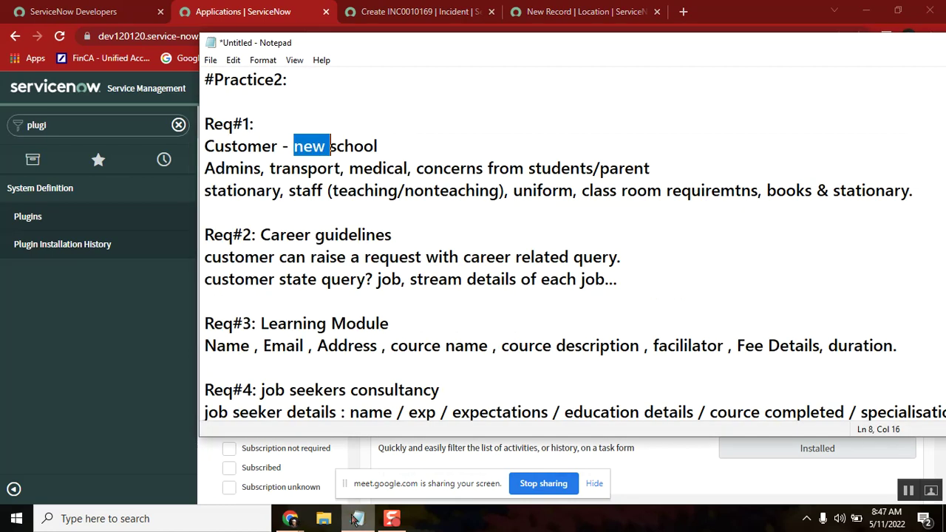
pyautogui.doubleClick(233, 144)
# Search the All Applications plugin list for 'school'.
pyautogui.click(135, 424)
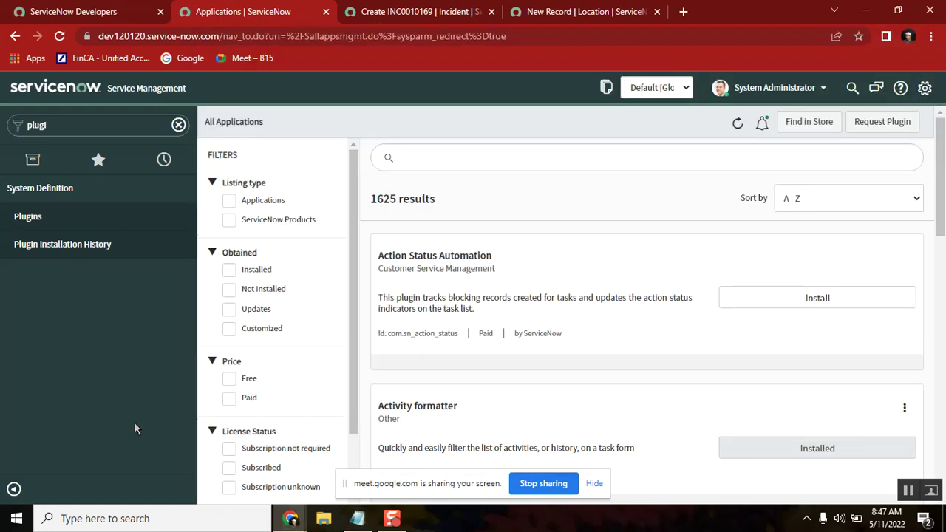
pyautogui.click(424, 164)
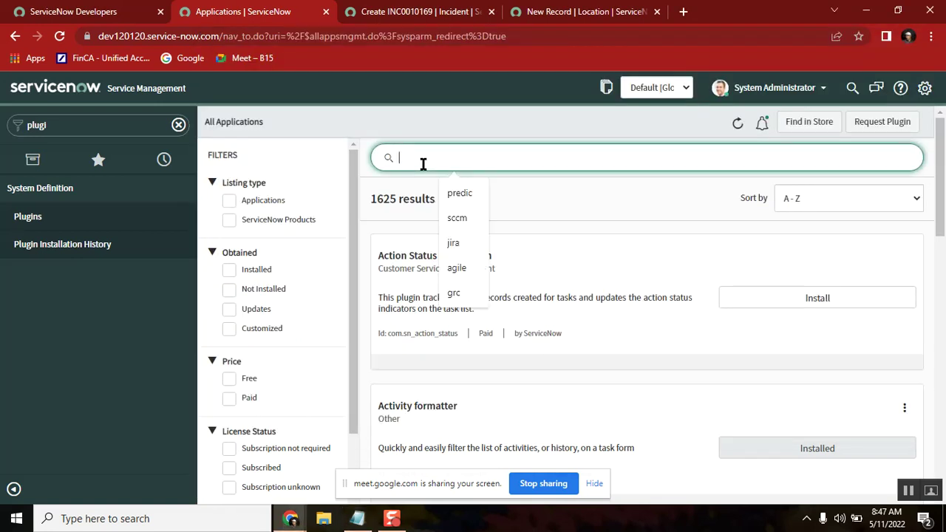
pyautogui.write('schoo')
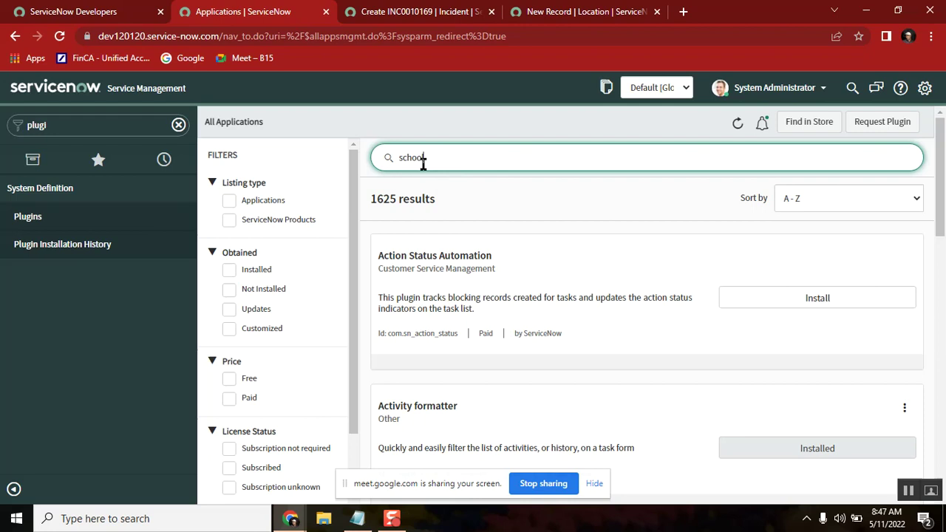
pyautogui.write('l')
pyautogui.doubleClick(411, 161)
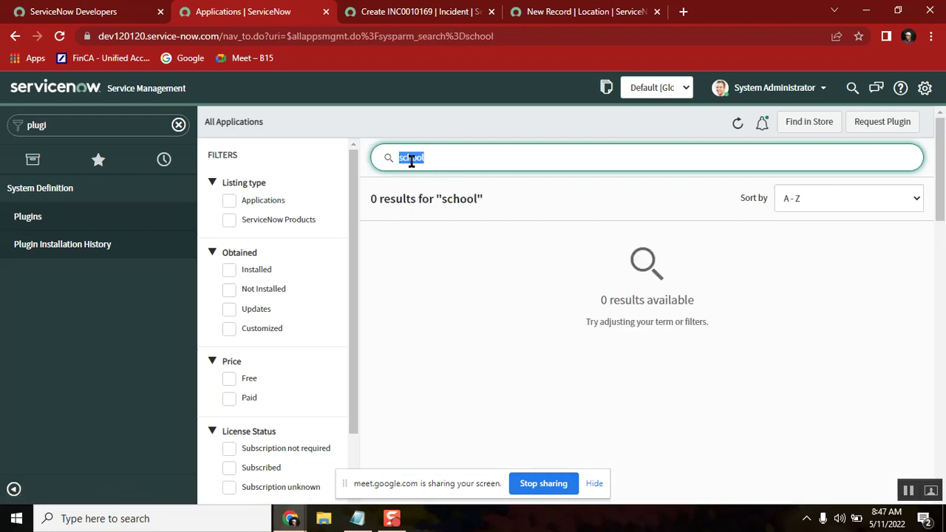
pyautogui.click(411, 161)
# Highlight the Req#1 heading, its description and 'transport' in the notes.
pyautogui.click(358, 519)
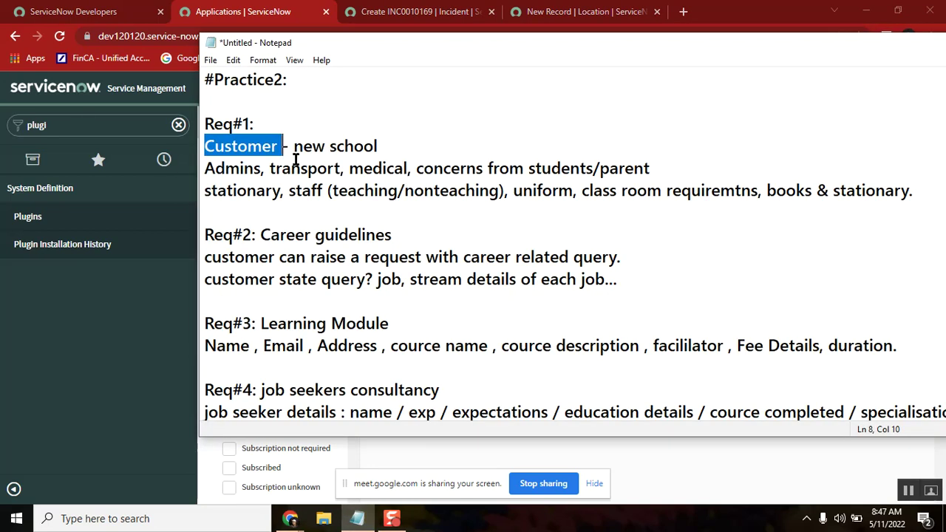
pyautogui.click(204, 146)
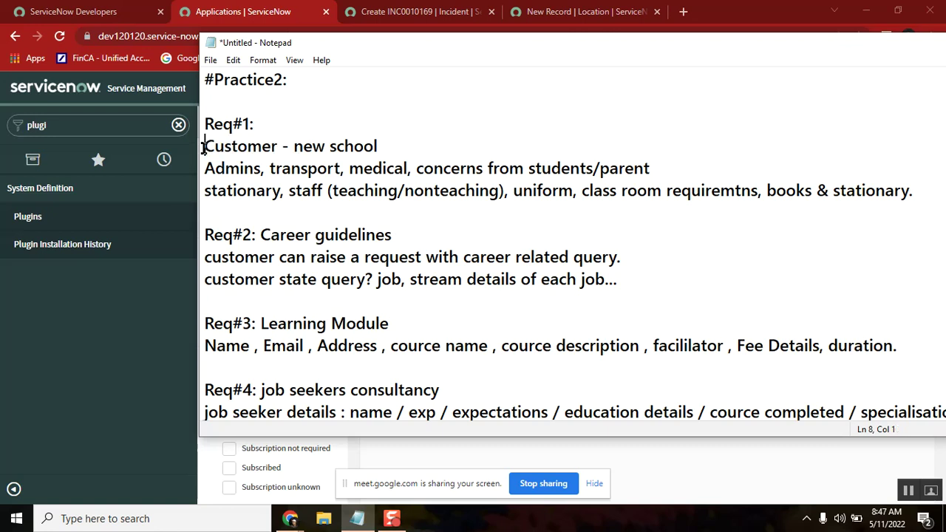
pyautogui.keyDown('shift'); pyautogui.click(915, 194); pyautogui.keyUp('shift')
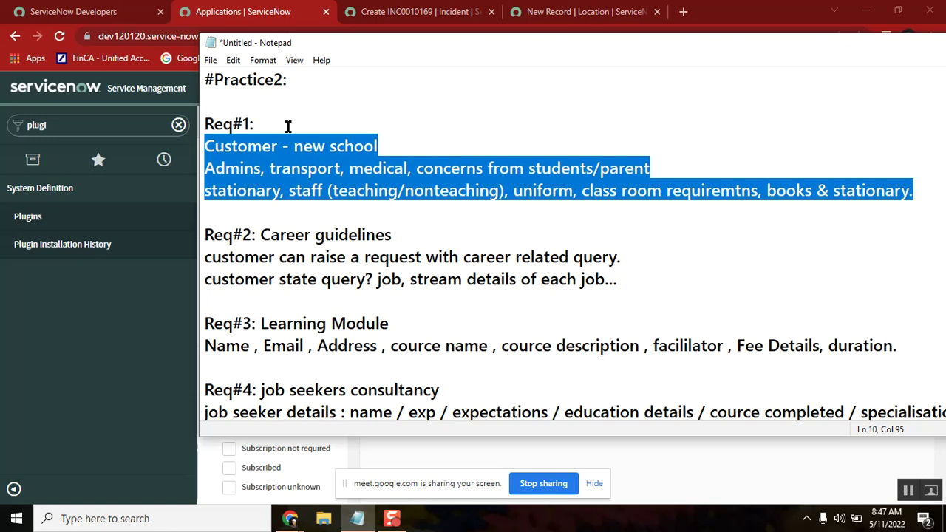
pyautogui.doubleClick(243, 125)
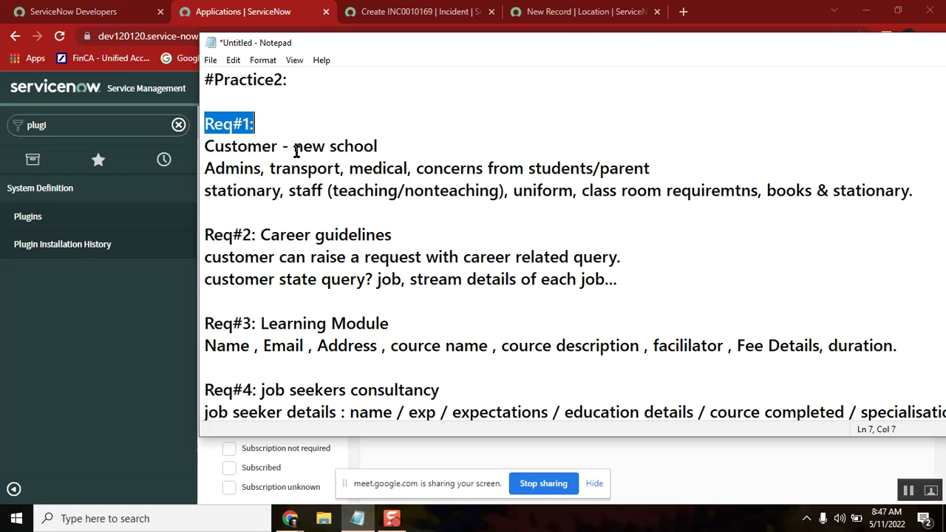
pyautogui.doubleClick(329, 170)
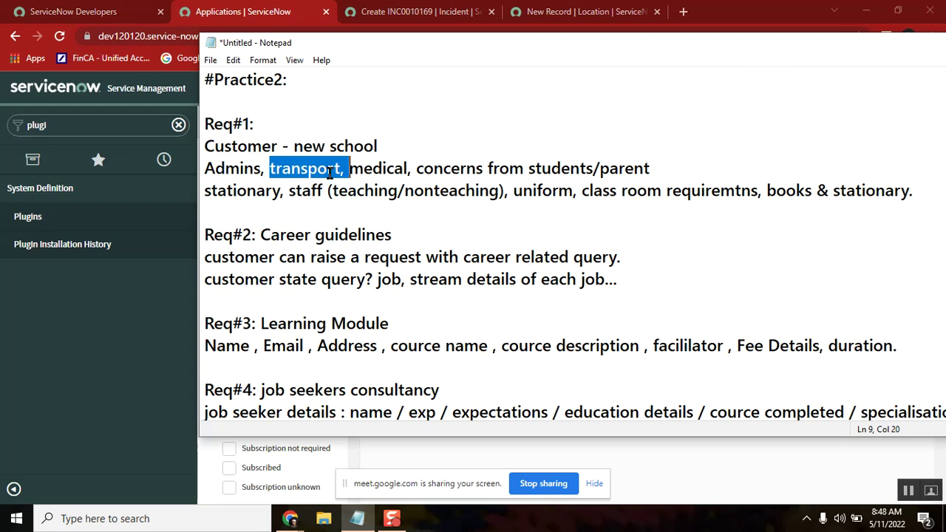
pyautogui.click(256, 143)
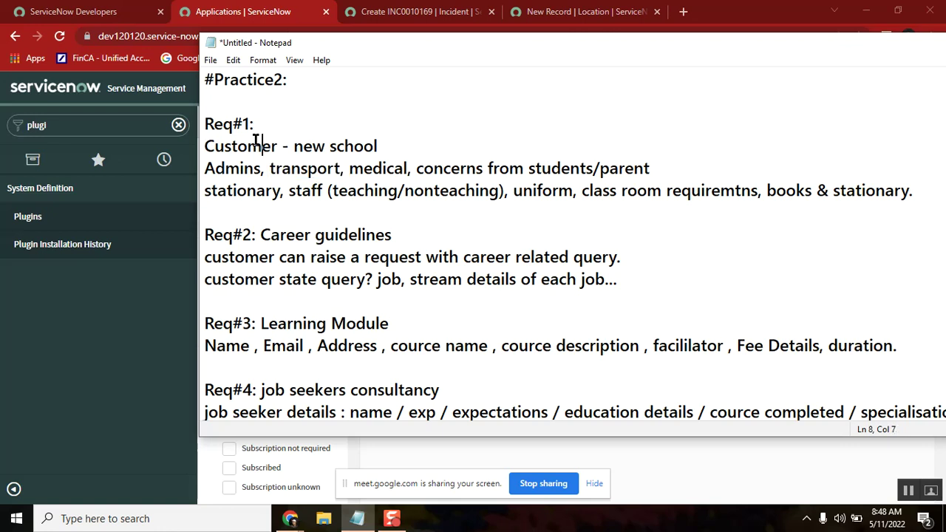
# Move and narrow the Notepad window so the ServiceNow sidebar shows beside it.
pyautogui.moveTo(376, 44); pyautogui.dragTo(175, 66)
pyautogui.moveTo(468, 70); pyautogui.dragTo(307, 64)
pyautogui.moveTo(785, 213); pyautogui.dragTo(488, 214)
pyautogui.moveTo(249, 61); pyautogui.dragTo(666, 84)
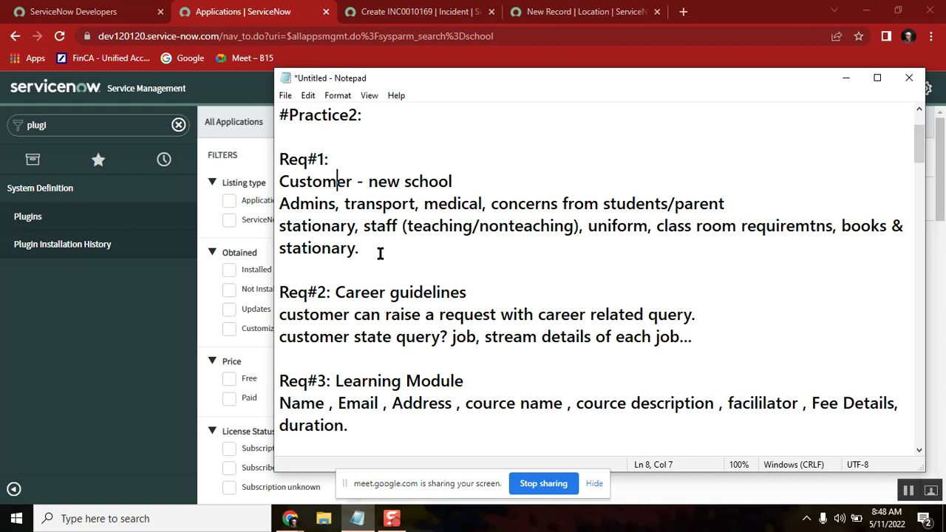
pyautogui.moveTo(379, 253); pyautogui.dragTo(270, 161)
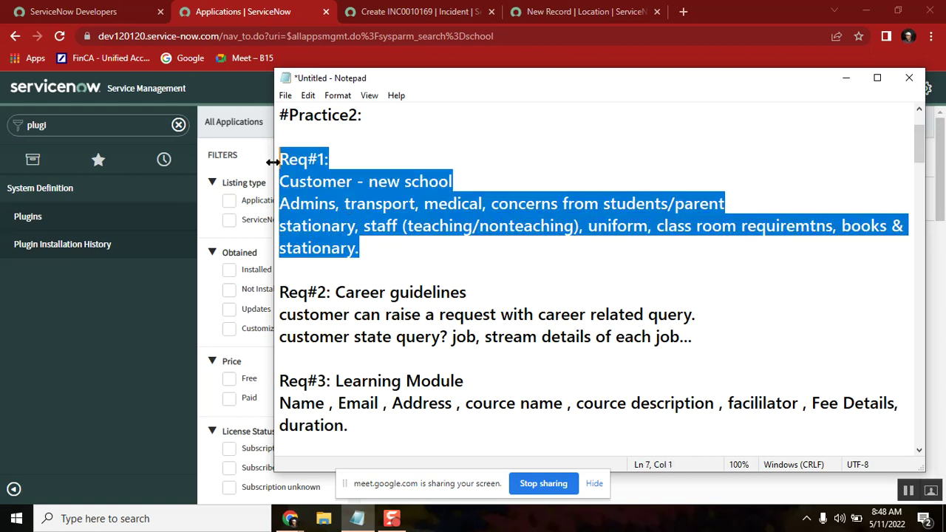
pyautogui.click(401, 258)
pyautogui.click(336, 155)
pyautogui.moveTo(380, 254); pyautogui.dragTo(278, 163)
pyautogui.click(455, 263)
# Highlight Req#2's label and key words: customer, request, related, state, query.
pyautogui.press('Down')
pyautogui.press('Down')
pyautogui.press('Down')
pyautogui.press('Down')
pyautogui.press('Down')
pyautogui.press('Down')
pyautogui.press('Down')
pyautogui.press('Down')
pyautogui.press('Down')
pyautogui.press('Down')
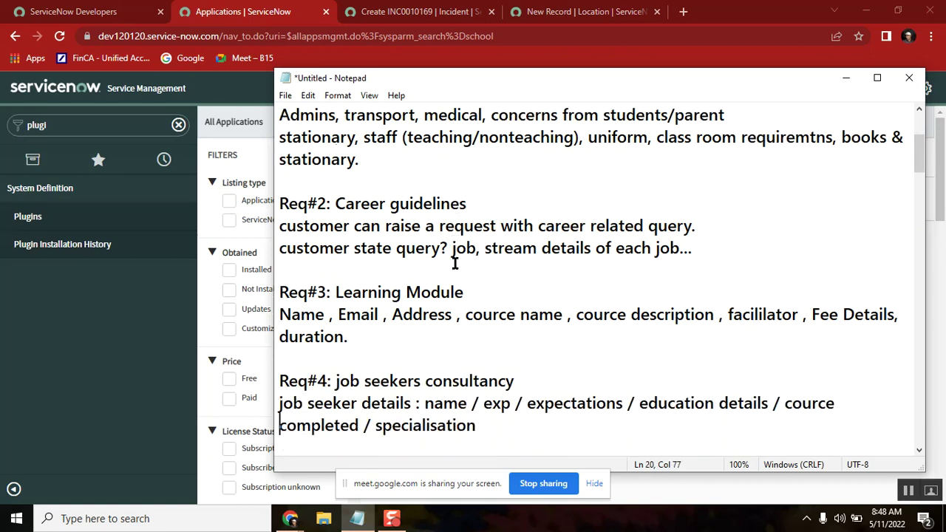
pyautogui.doubleClick(336, 204)
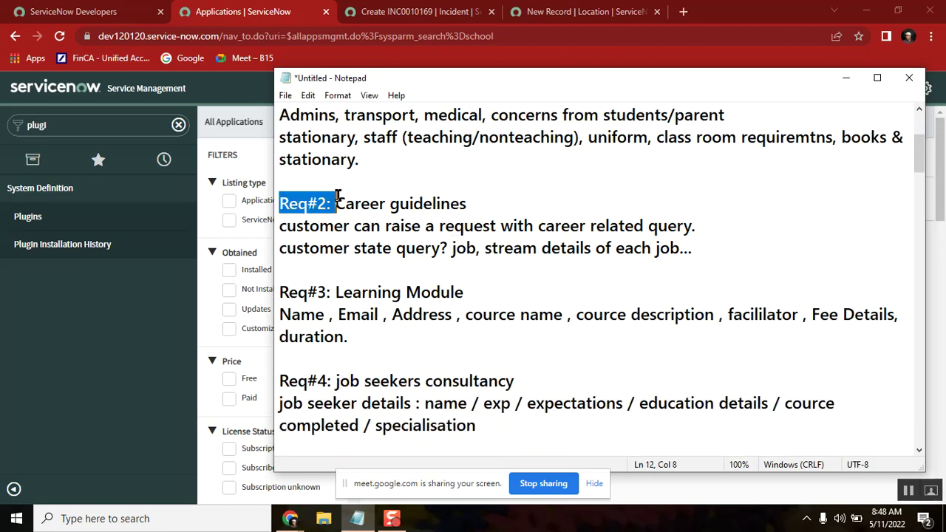
pyautogui.doubleClick(322, 225)
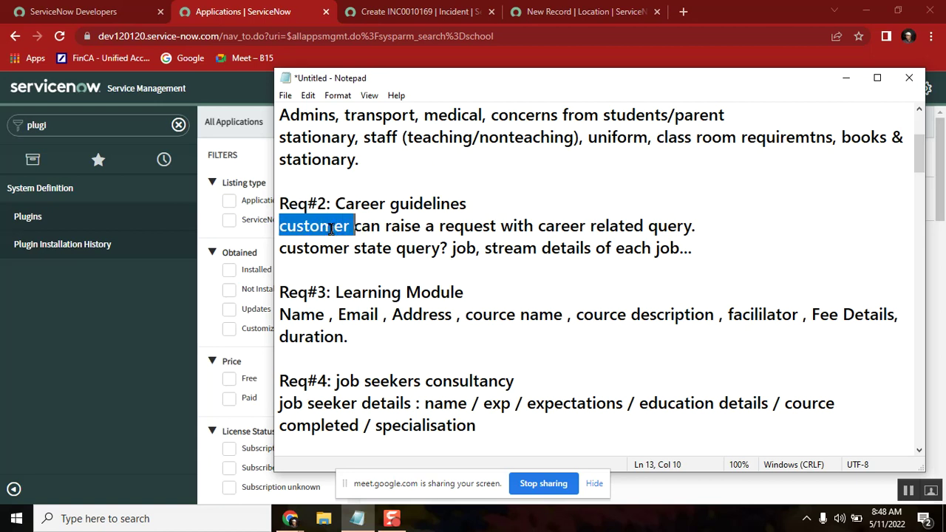
pyautogui.doubleClick(470, 229)
pyautogui.doubleClick(628, 230)
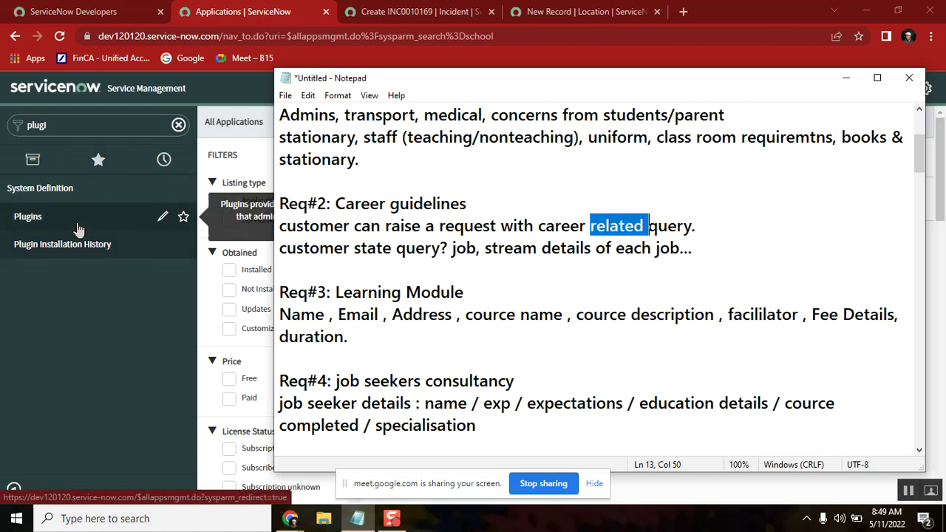
pyautogui.doubleClick(302, 248)
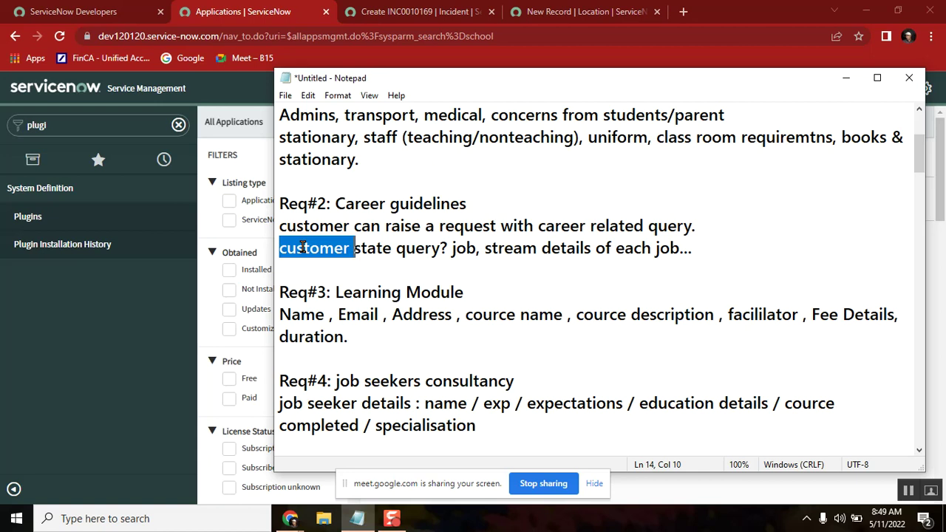
pyautogui.doubleClick(369, 249)
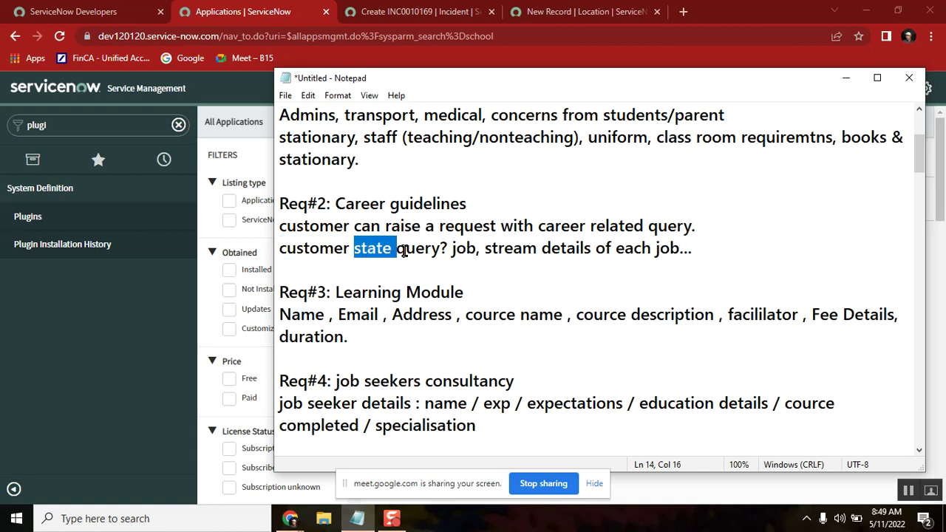
pyautogui.doubleClick(403, 249)
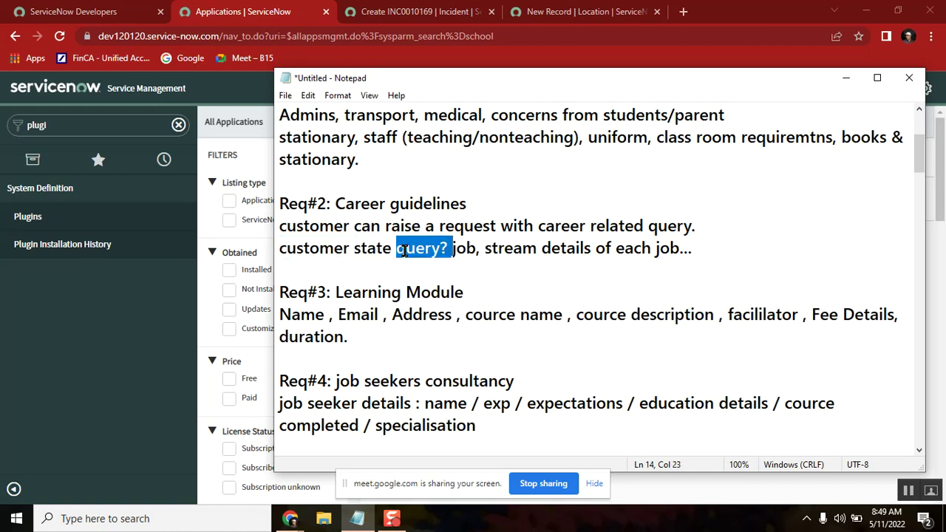
# Highlight Career, job, stream and raise in Req#2, then select all three of its lines.
pyautogui.doubleClick(367, 203)
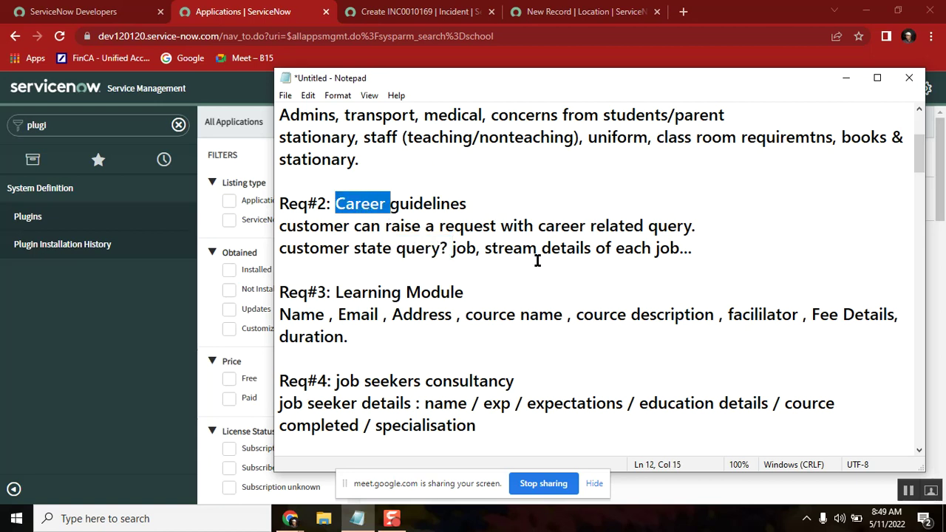
pyautogui.doubleClick(465, 249)
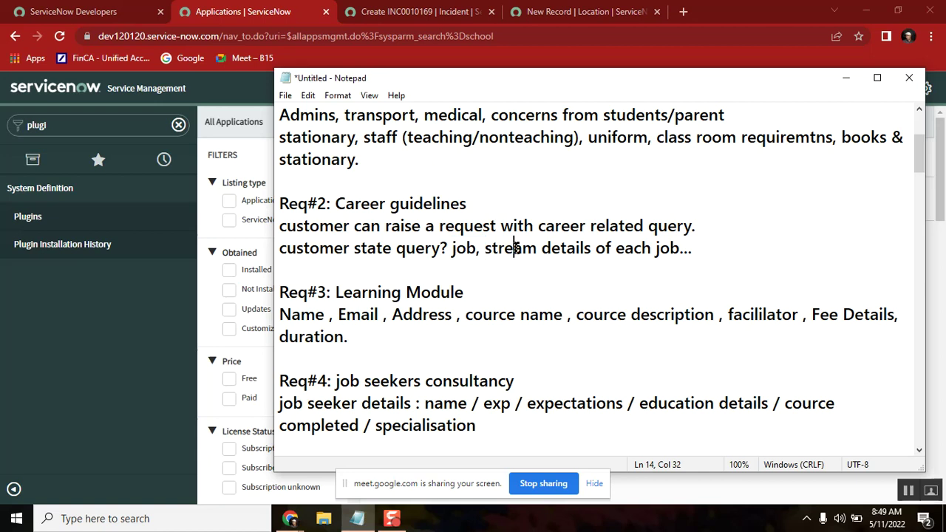
pyautogui.doubleClick(516, 249)
pyautogui.click(718, 245)
pyautogui.doubleClick(296, 208)
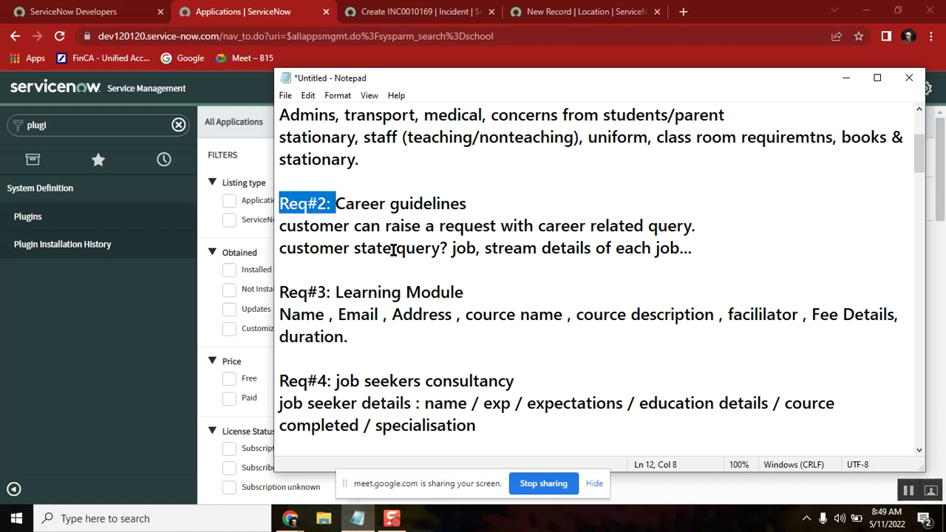
pyautogui.doubleClick(399, 219)
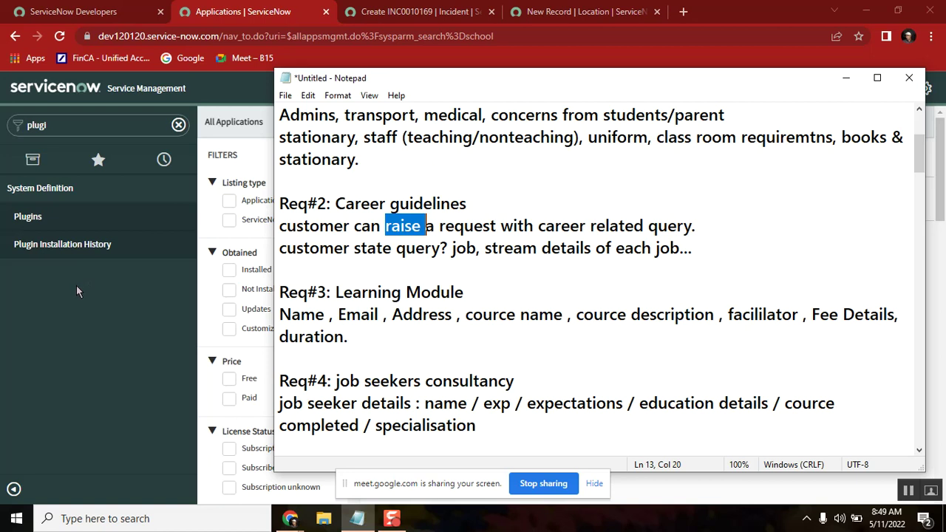
pyautogui.doubleClick(459, 225)
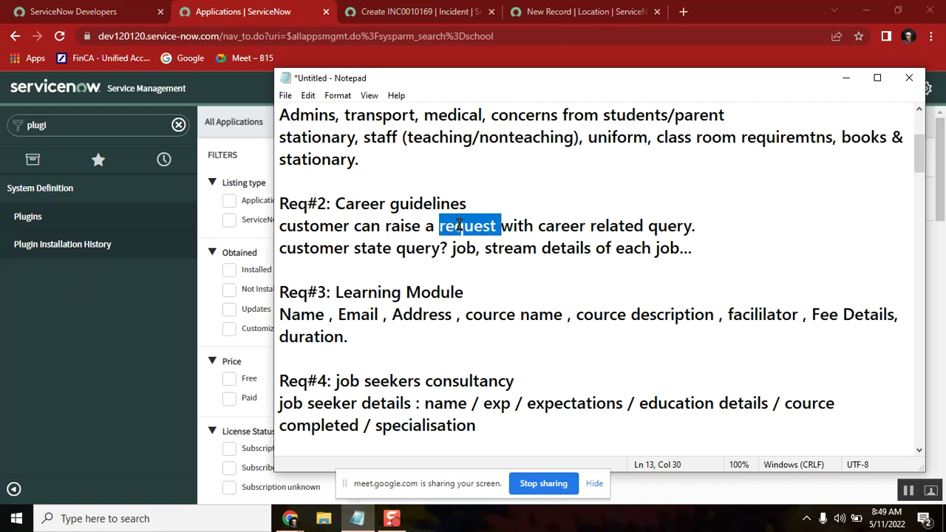
pyautogui.click(459, 226)
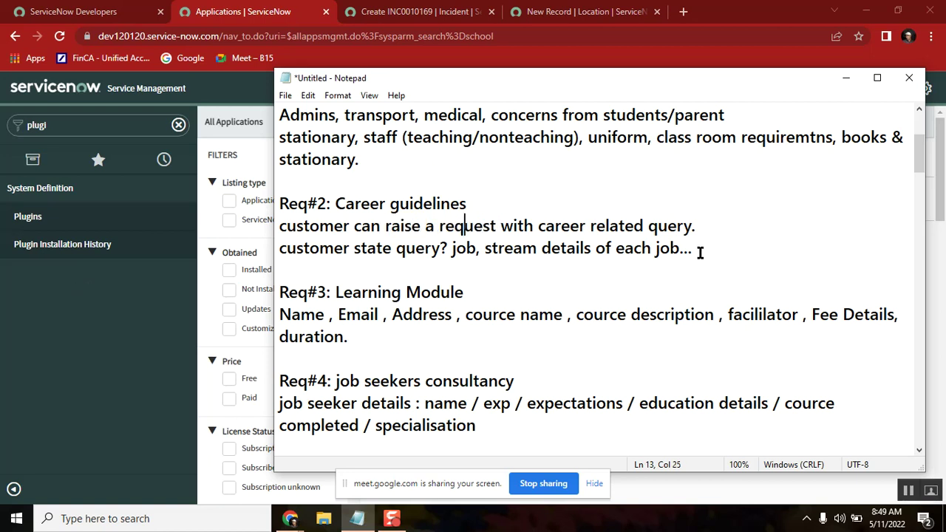
pyautogui.moveTo(700, 252); pyautogui.dragTo(279, 206)
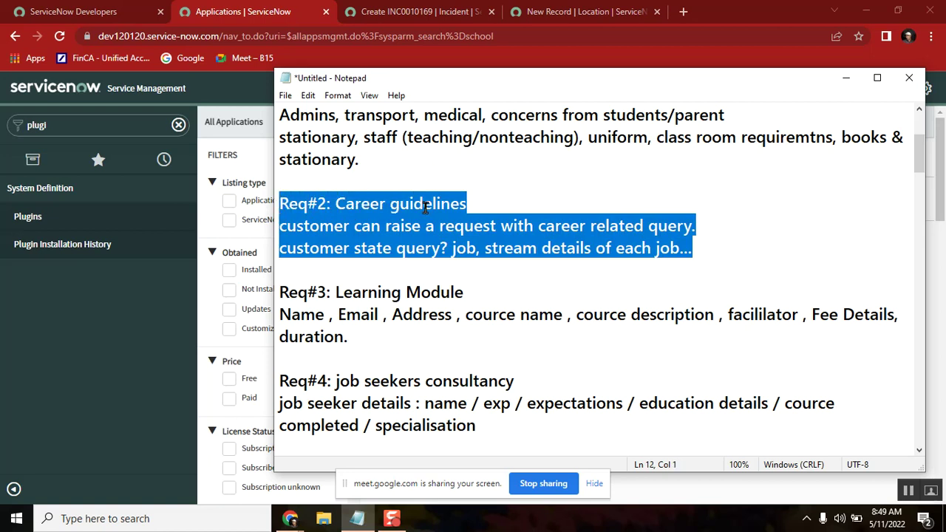
# Move the Notepad window further left over the ServiceNow page and scroll down to Req#5.
pyautogui.moveTo(466, 75); pyautogui.dragTo(391, 71)
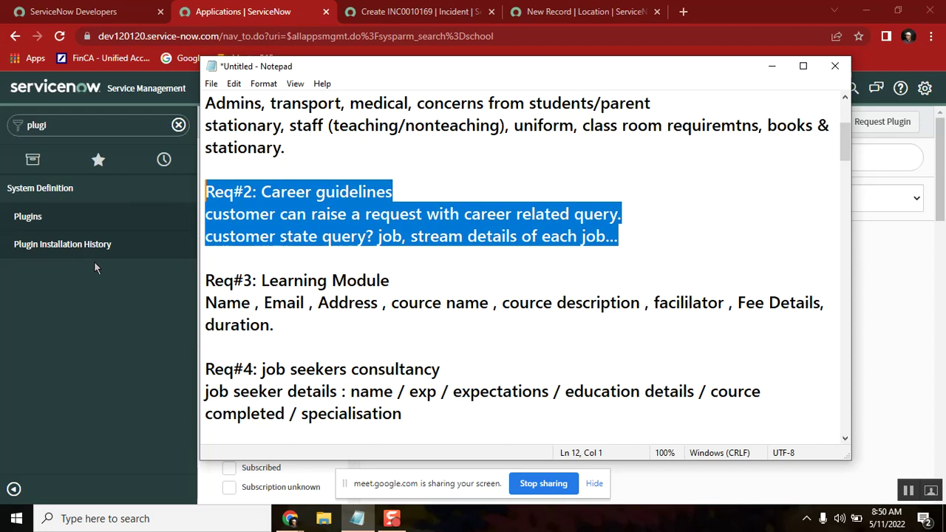
pyautogui.click(310, 213)
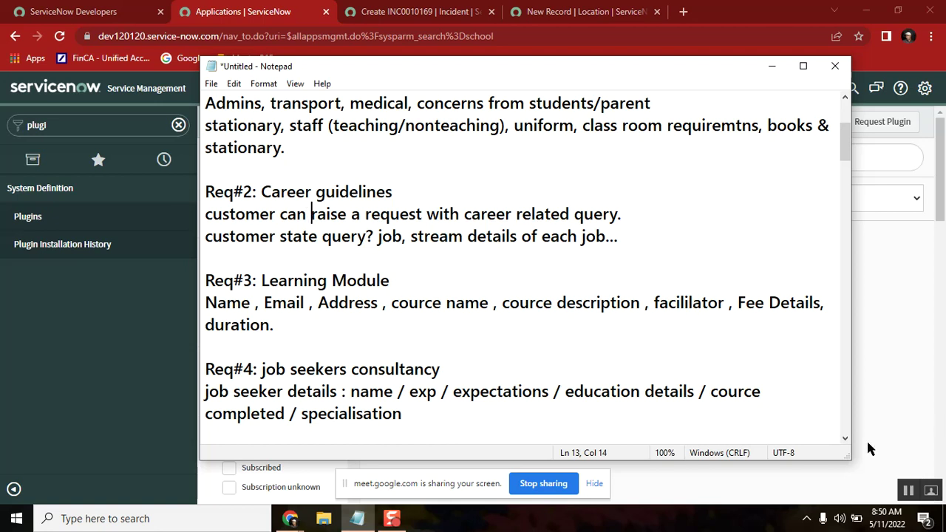
pyautogui.click(845, 439)
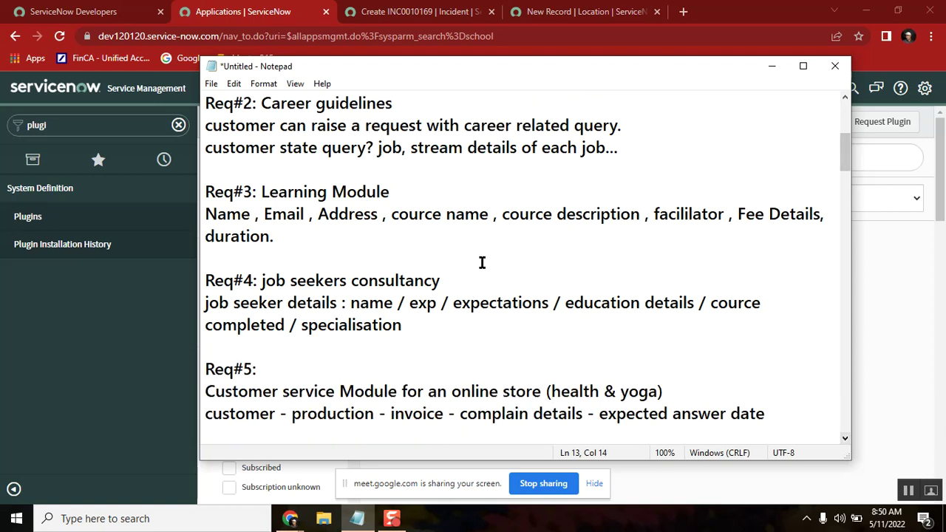
pyautogui.doubleClick(271, 192)
pyautogui.doubleClick(216, 216)
pyautogui.doubleClick(285, 216)
pyautogui.doubleClick(436, 215)
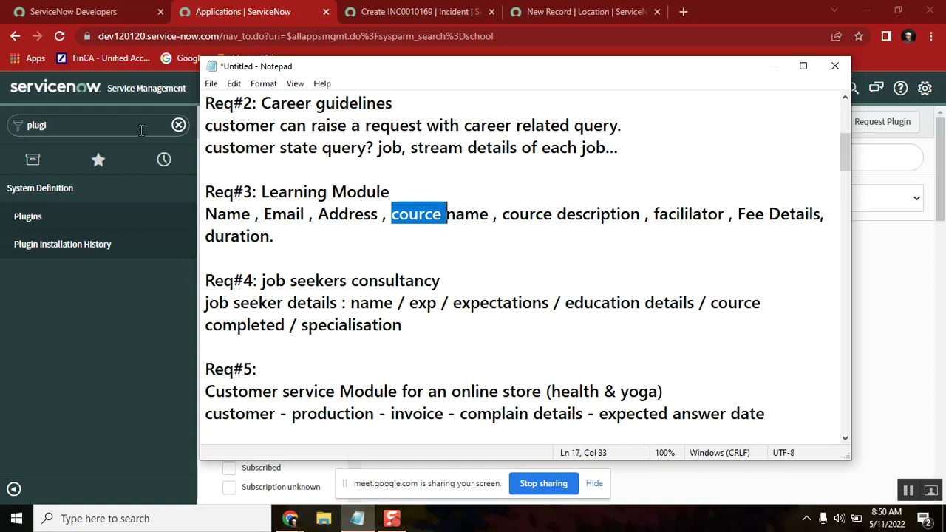
pyautogui.doubleClick(277, 191)
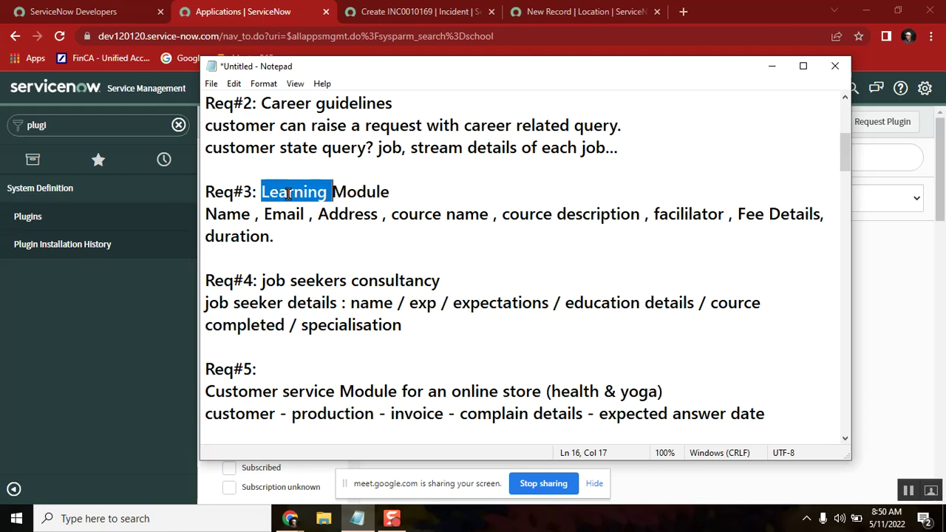
pyautogui.doubleClick(358, 194)
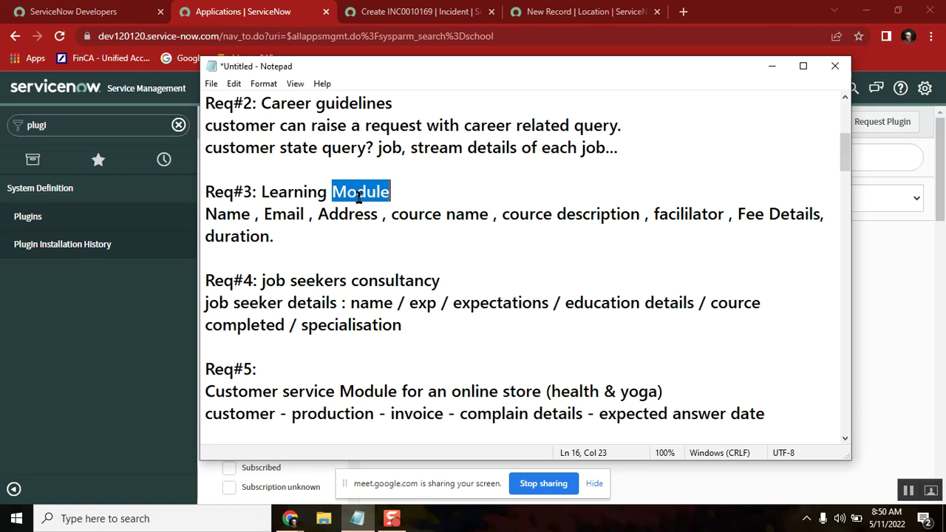
pyautogui.click(320, 239)
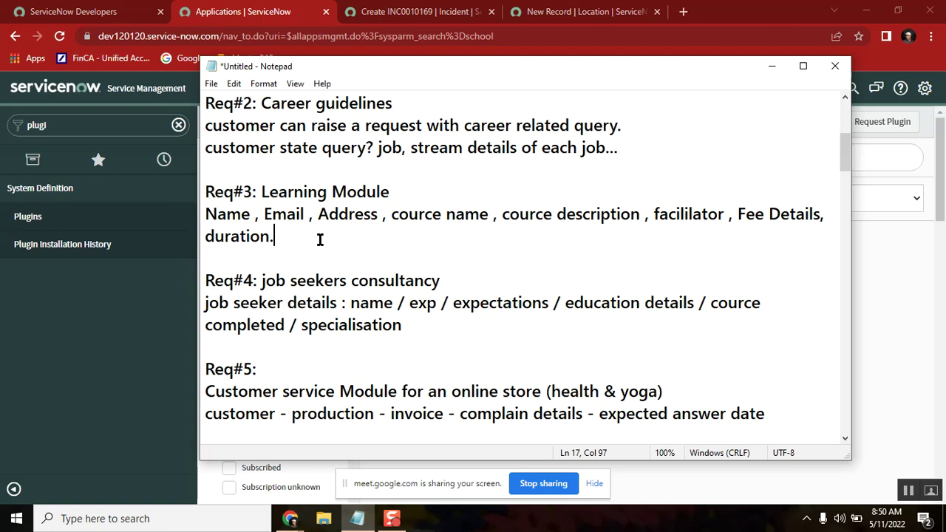
pyautogui.doubleClick(232, 190)
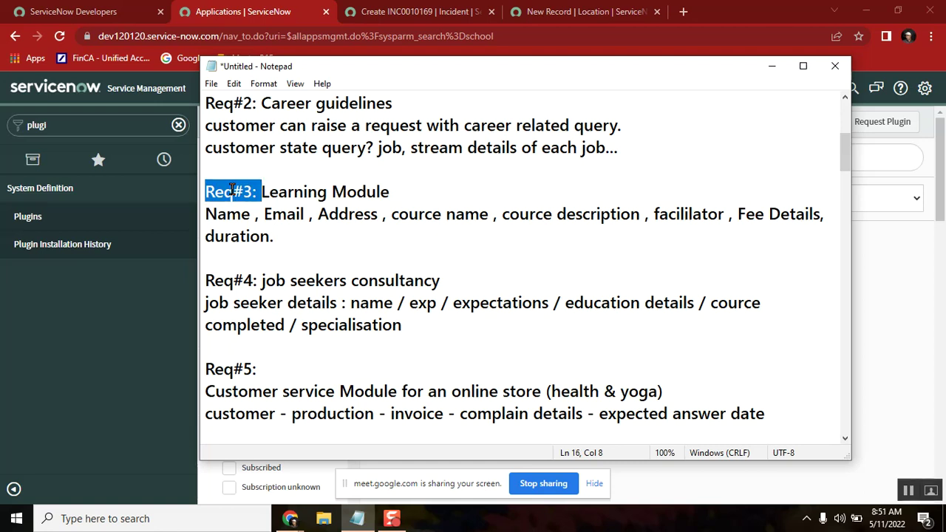
pyautogui.doubleClick(304, 194)
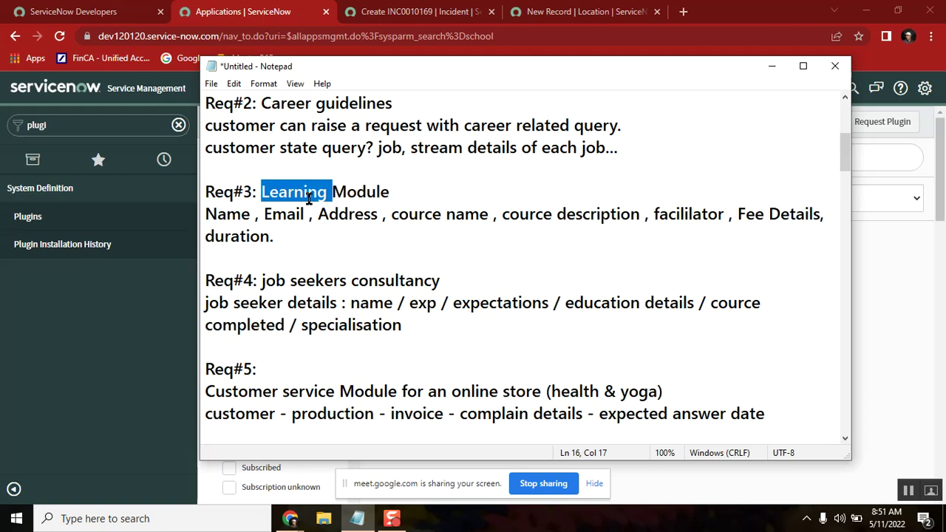
pyautogui.click(381, 247)
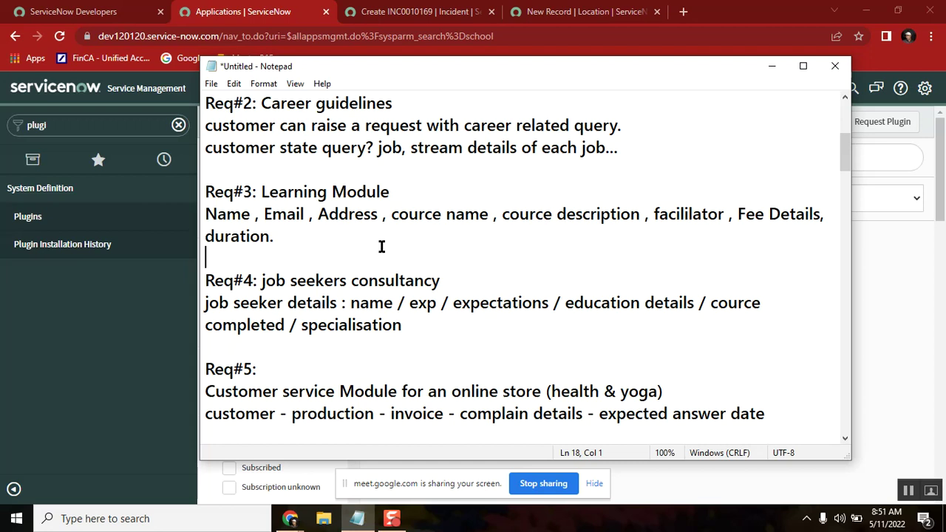
pyautogui.doubleClick(285, 190)
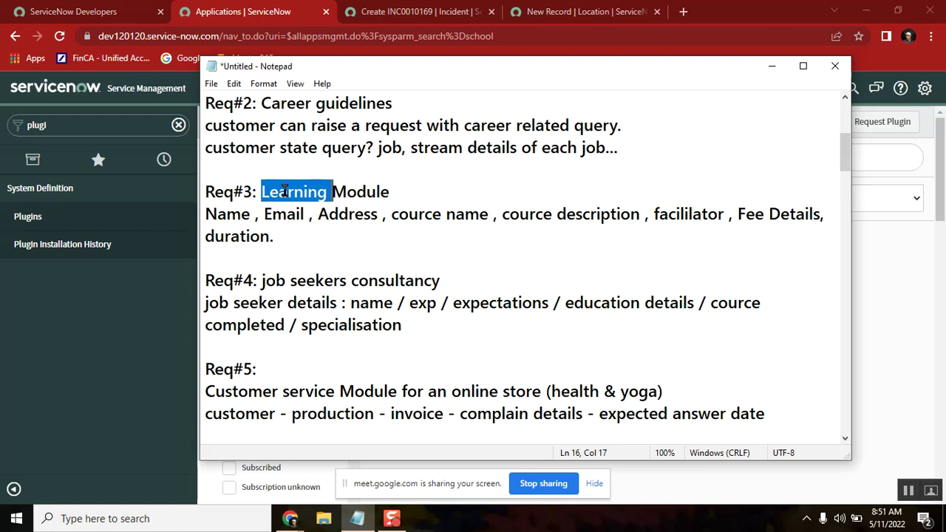
pyautogui.doubleClick(347, 193)
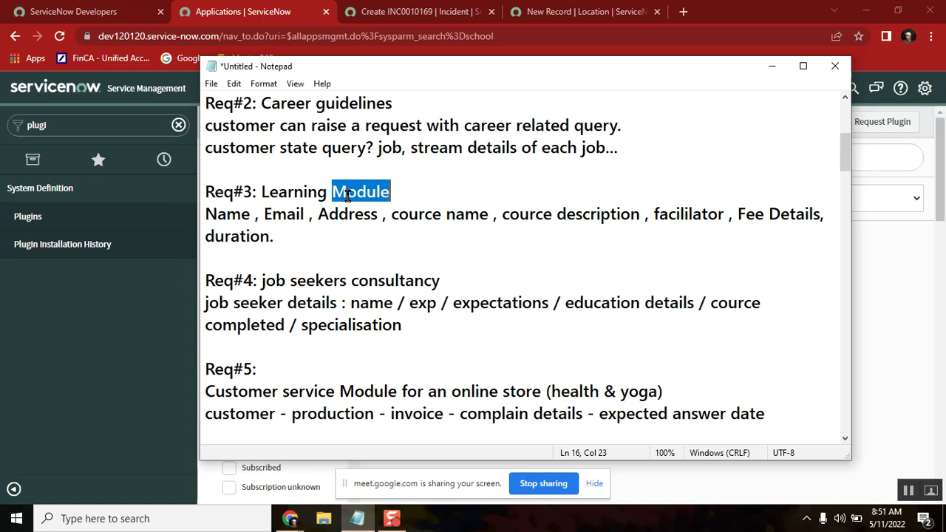
pyautogui.doubleClick(305, 194)
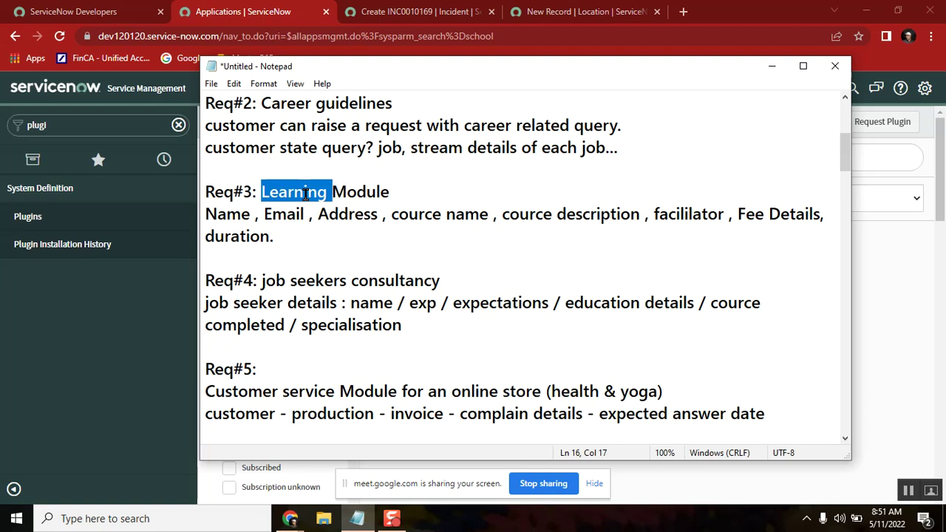
pyautogui.doubleClick(381, 194)
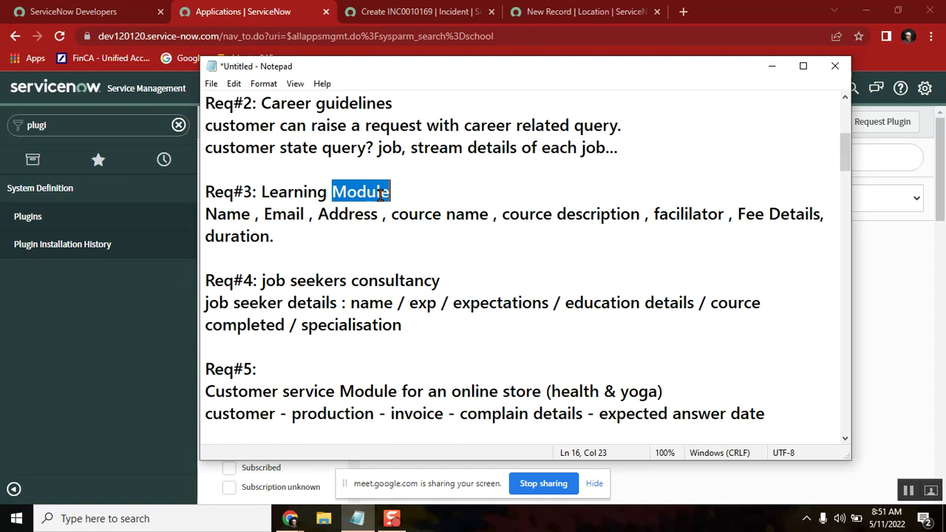
pyautogui.click(288, 194)
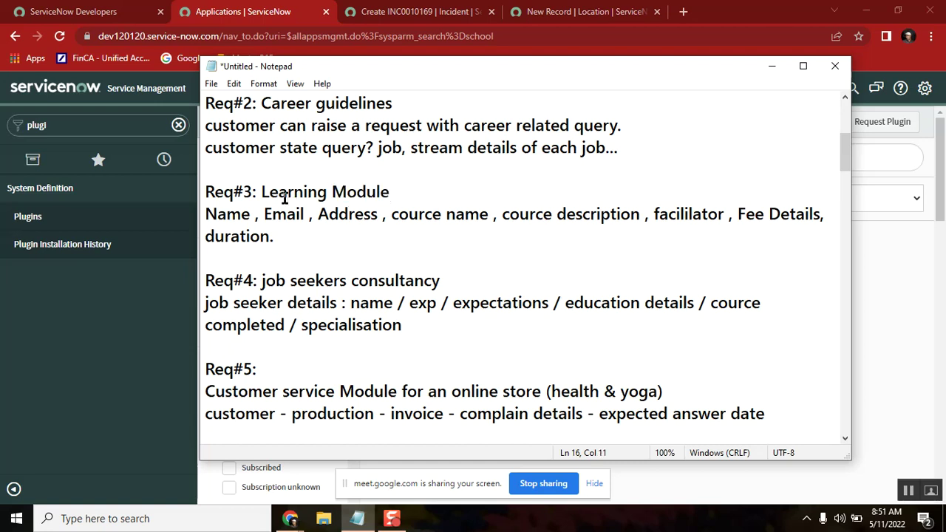
pyautogui.doubleClick(285, 196)
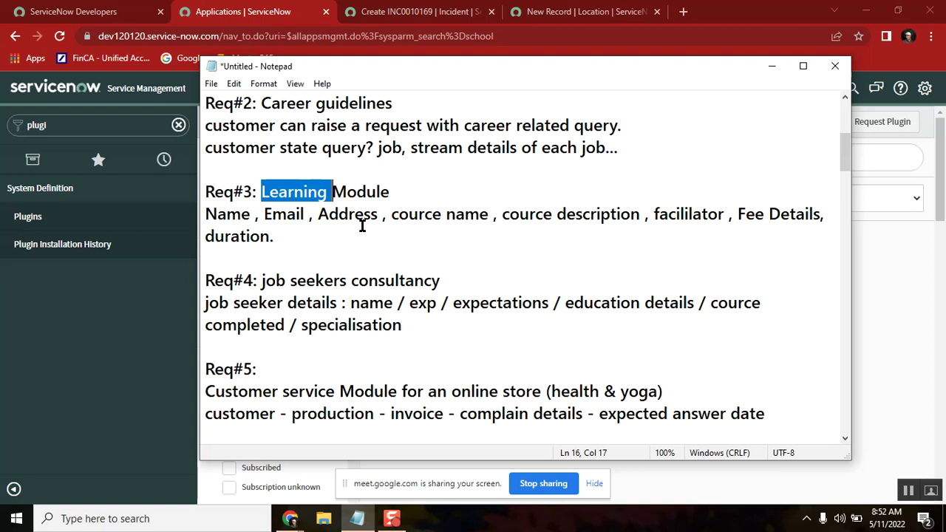
pyautogui.doubleClick(344, 191)
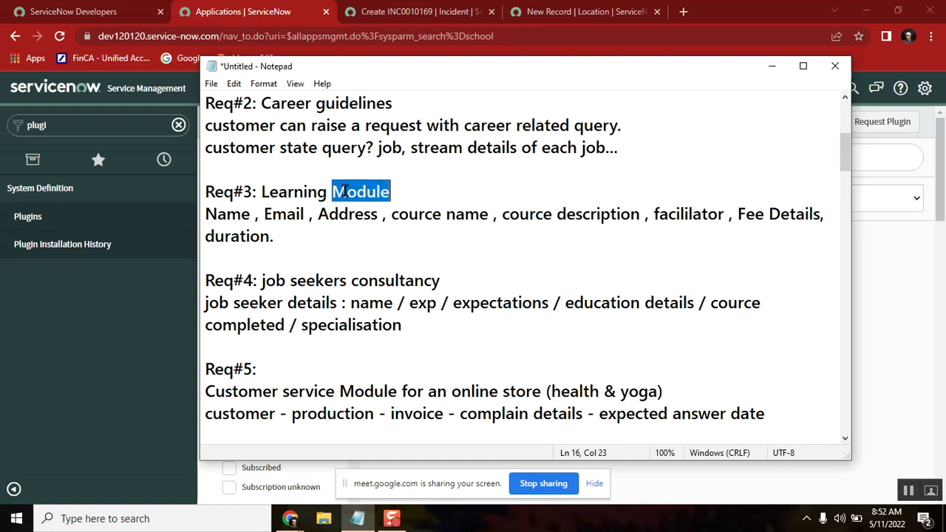
pyautogui.doubleClick(281, 193)
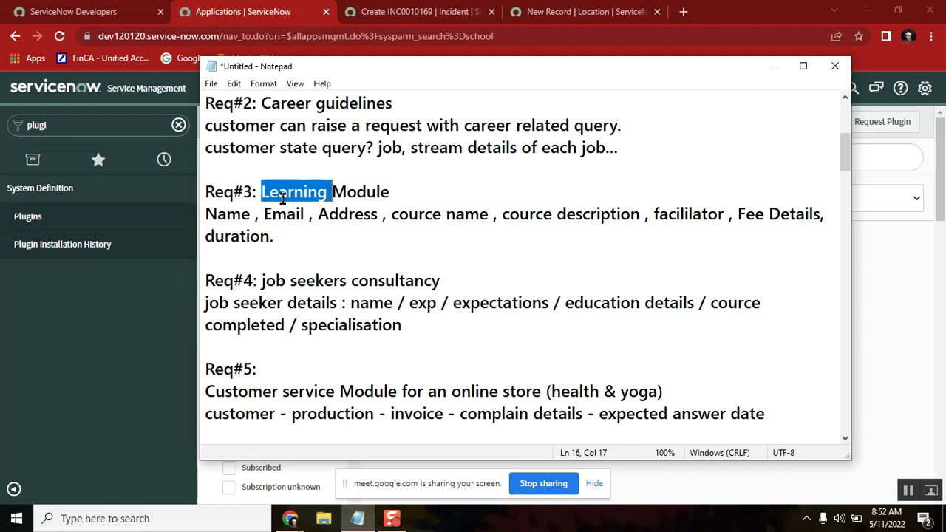
# Review the Req#3 Learning Module heading and its Name, Email Address and duration fields.
pyautogui.click(288, 193)
pyautogui.doubleClick(288, 195)
pyautogui.doubleClick(307, 214)
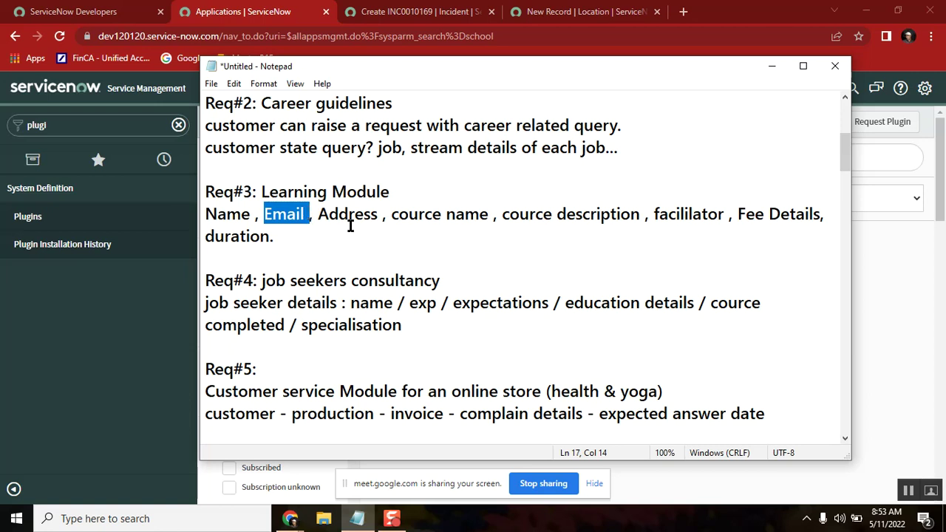
pyautogui.doubleClick(340, 213)
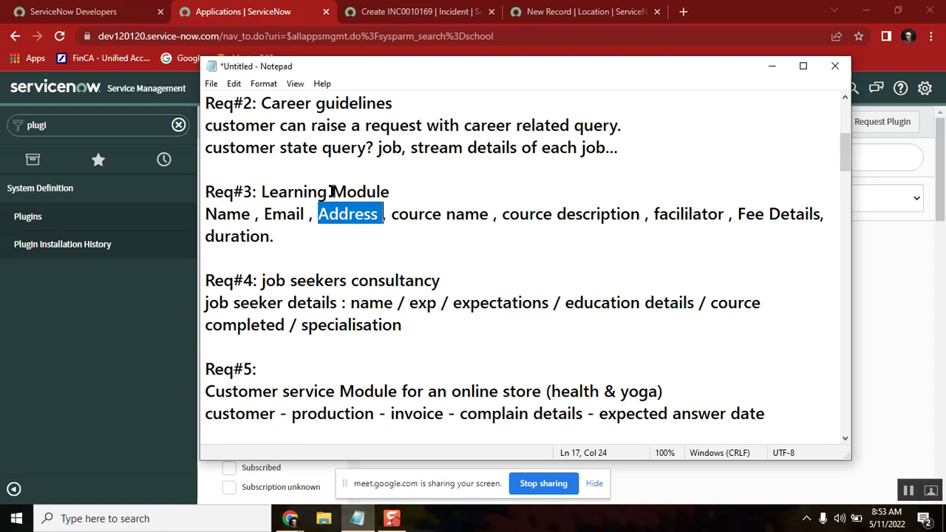
pyautogui.click(293, 229)
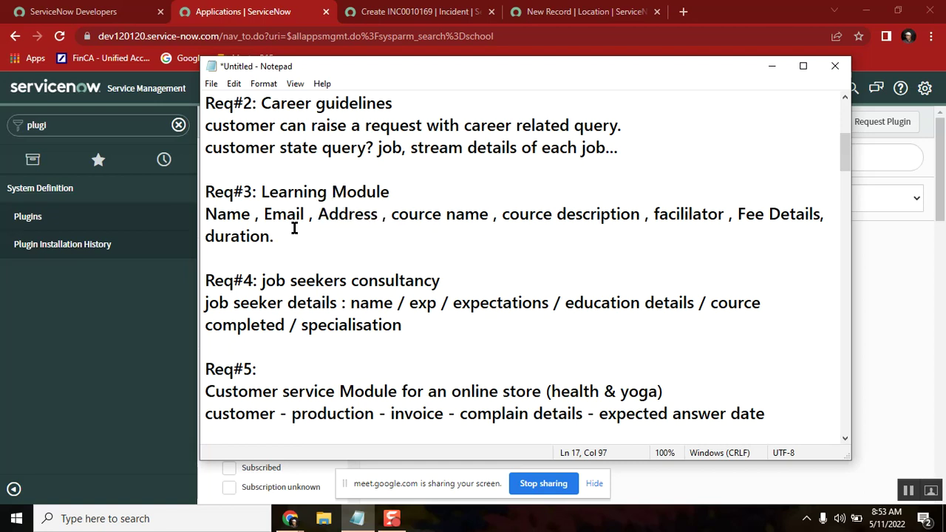
pyautogui.doubleClick(288, 191)
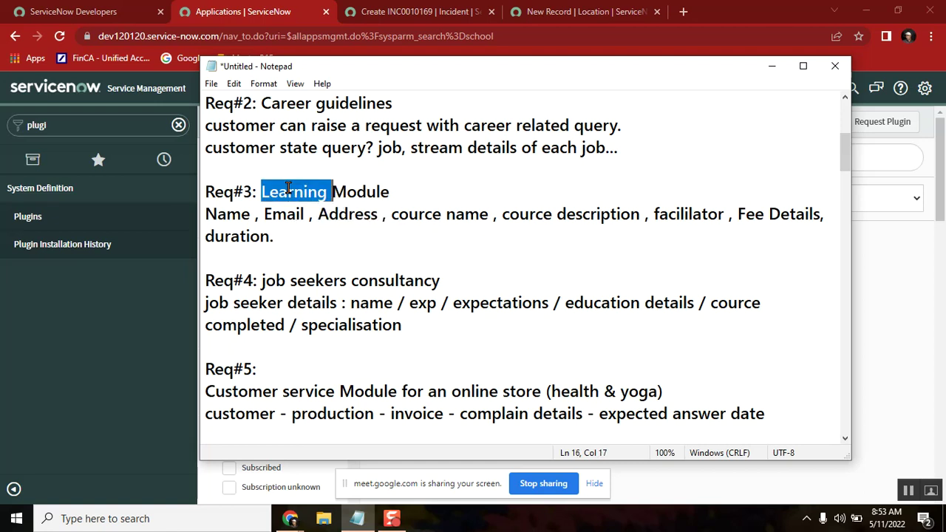
pyautogui.click(278, 191)
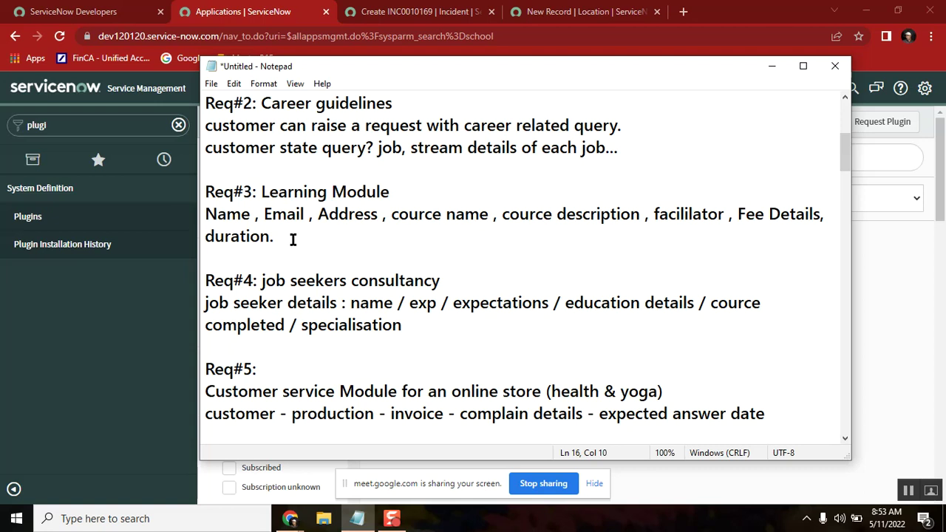
pyautogui.moveTo(274, 237); pyautogui.dragTo(204, 191)
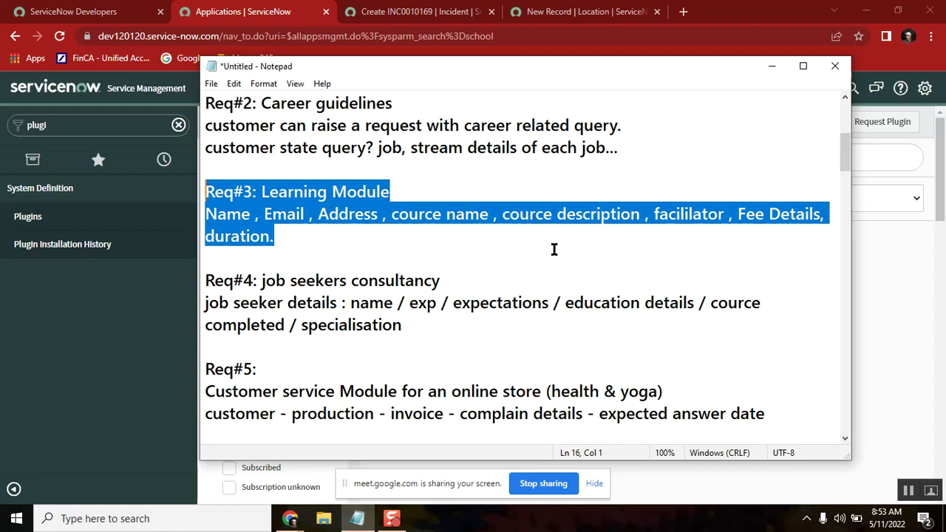
pyautogui.click(342, 233)
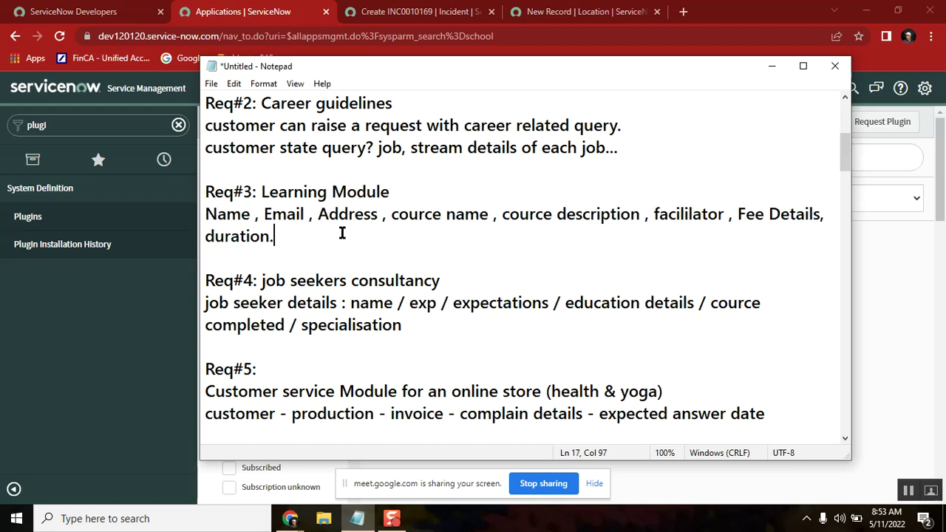
# Append '(Service Catalog)' to the Req#3 heading, then list ServiceNow's Self-Service modules.
pyautogui.click(409, 195)
pyautogui.write('(Service ')
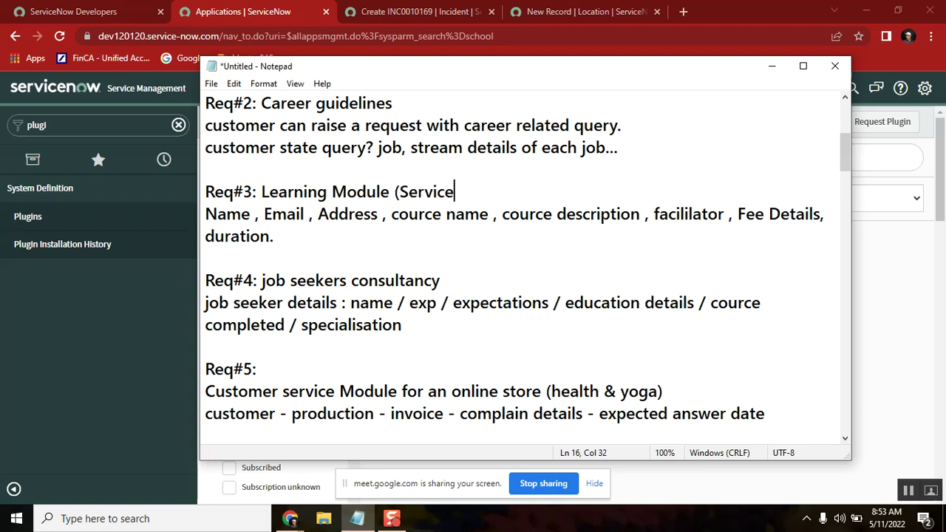
pyautogui.write('Catalog')
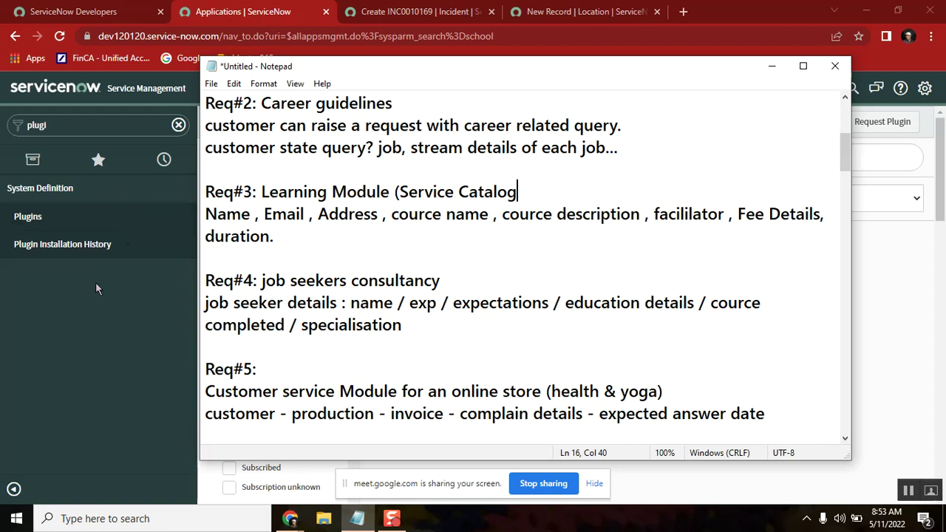
pyautogui.doubleClick(229, 214)
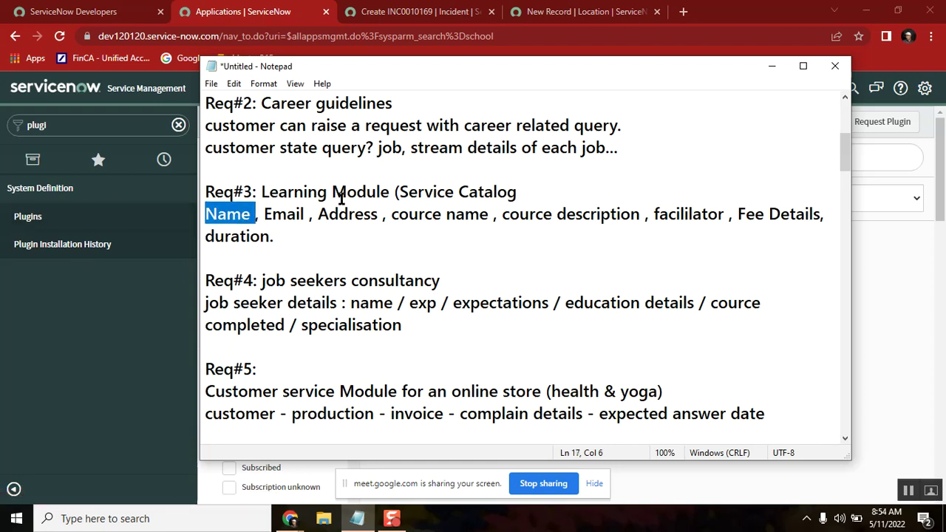
pyautogui.click(540, 191)
pyautogui.write(')')
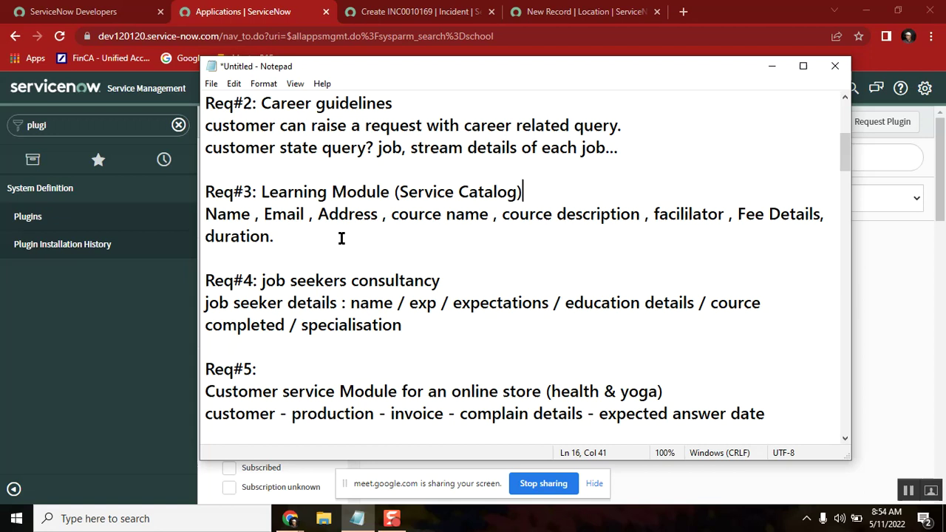
pyautogui.click(392, 191)
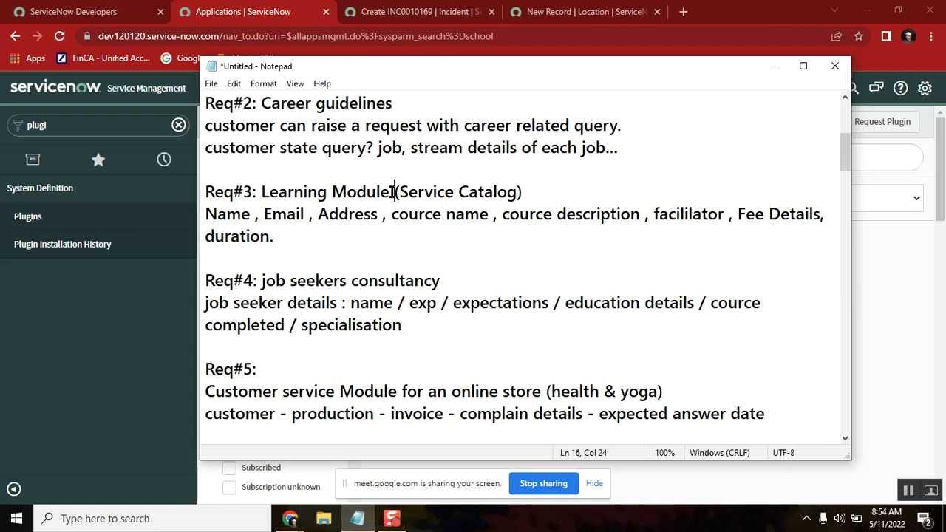
pyautogui.keyDown('shift'); pyautogui.click(524, 191); pyautogui.keyUp('shift')
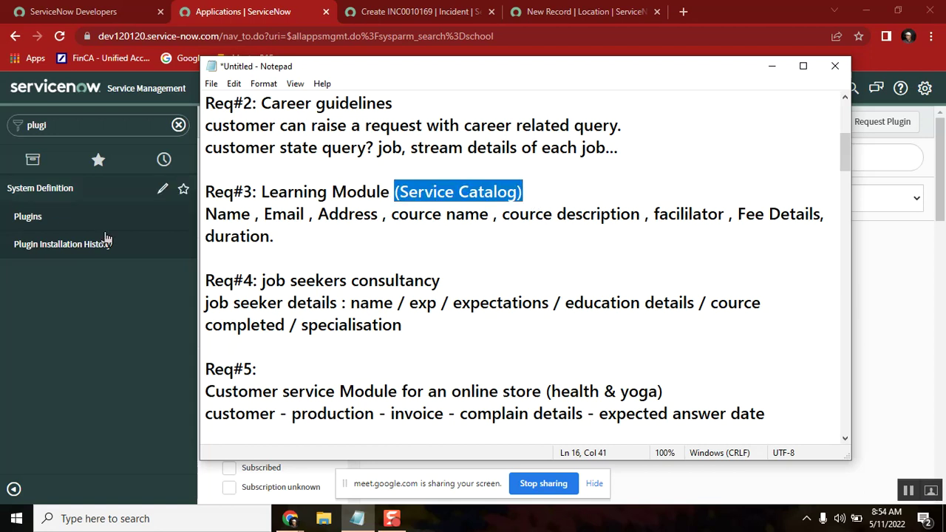
pyautogui.click(178, 124)
pyautogui.click(41, 191)
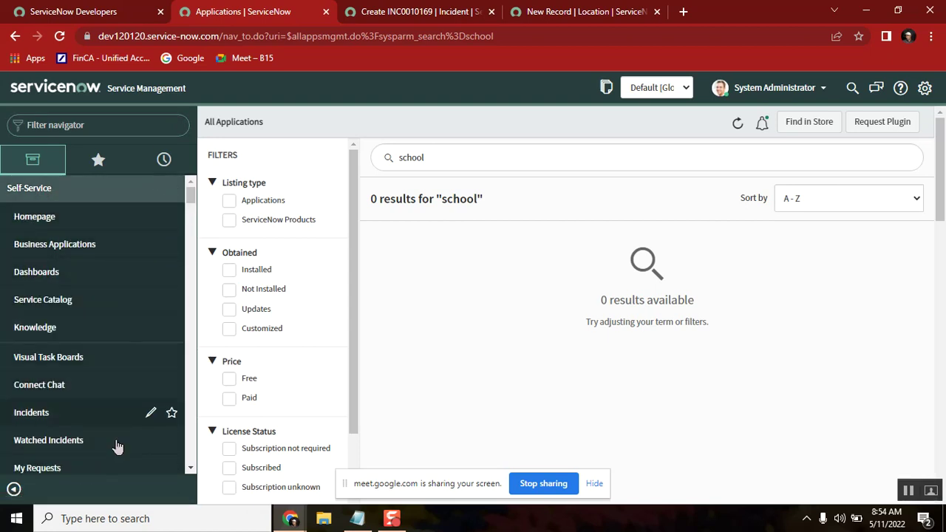
# Go to Service Catalog > Mobiles and open the $450.00 iPhone 6s item.
pyautogui.click(191, 470)
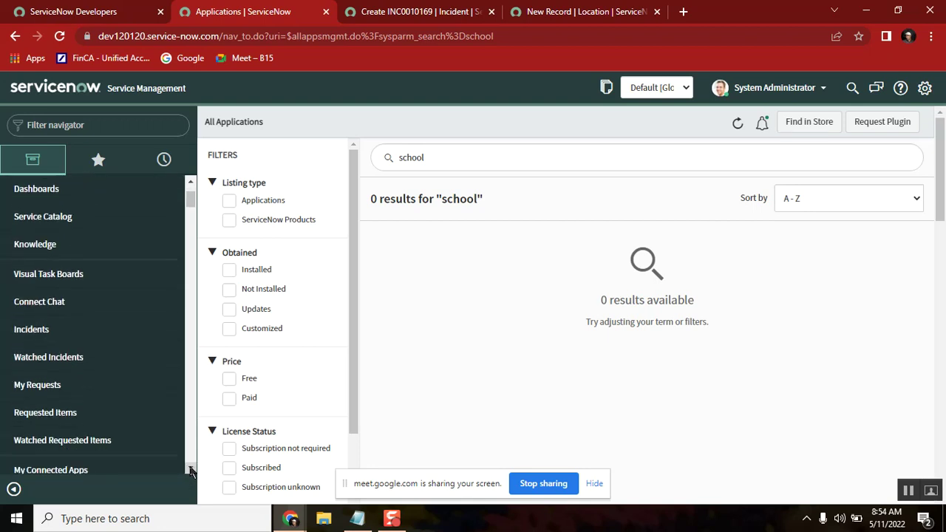
pyautogui.click(66, 189)
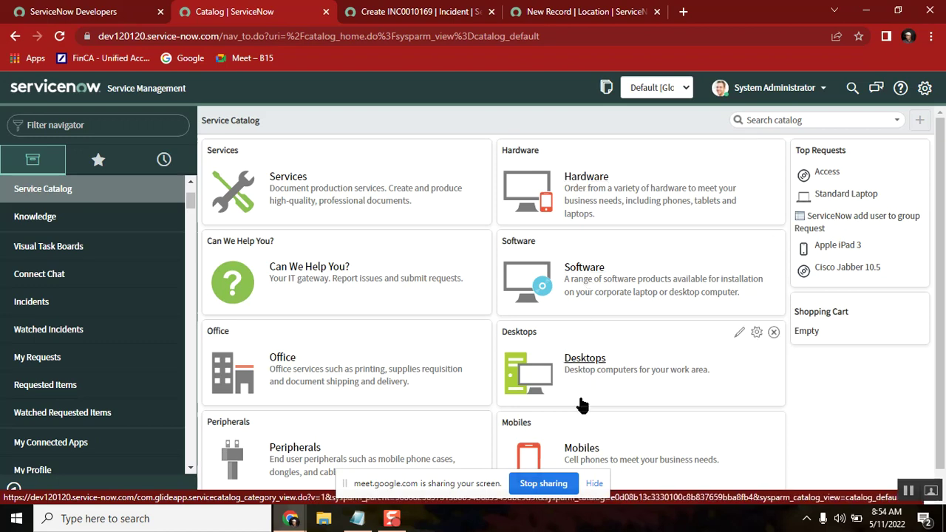
pyautogui.click(586, 452)
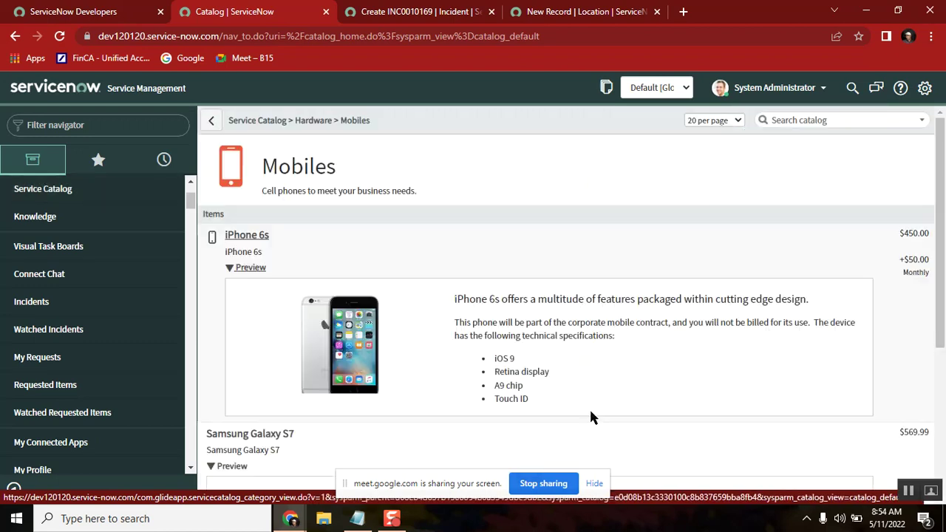
pyautogui.moveTo(934, 183); pyautogui.dragTo(935, 216)
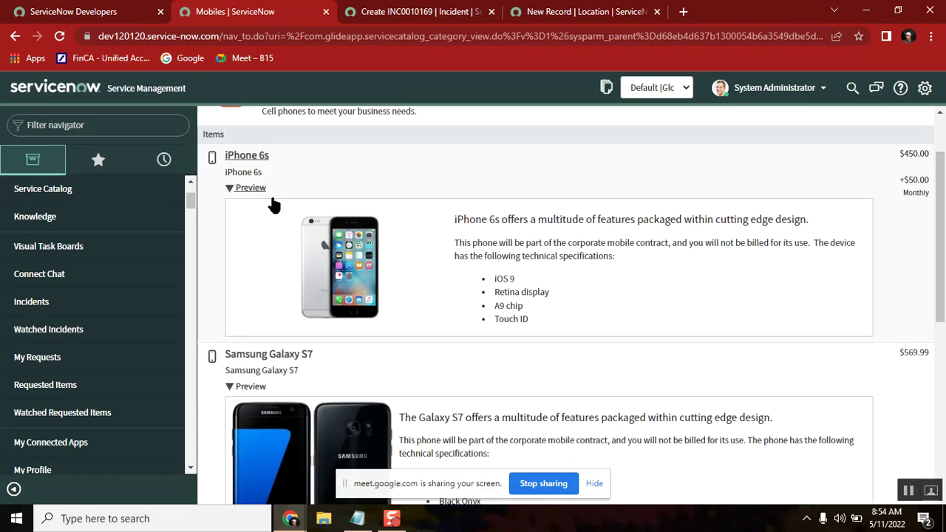
pyautogui.click(418, 226)
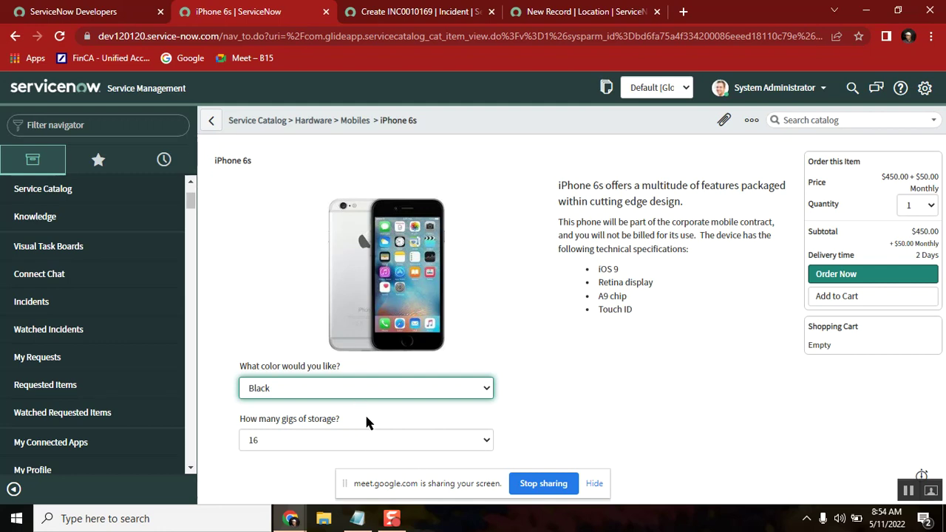
# Note the $450.00 iPhone 6s price and move the requirements window up and left.
pyautogui.doubleClick(896, 176)
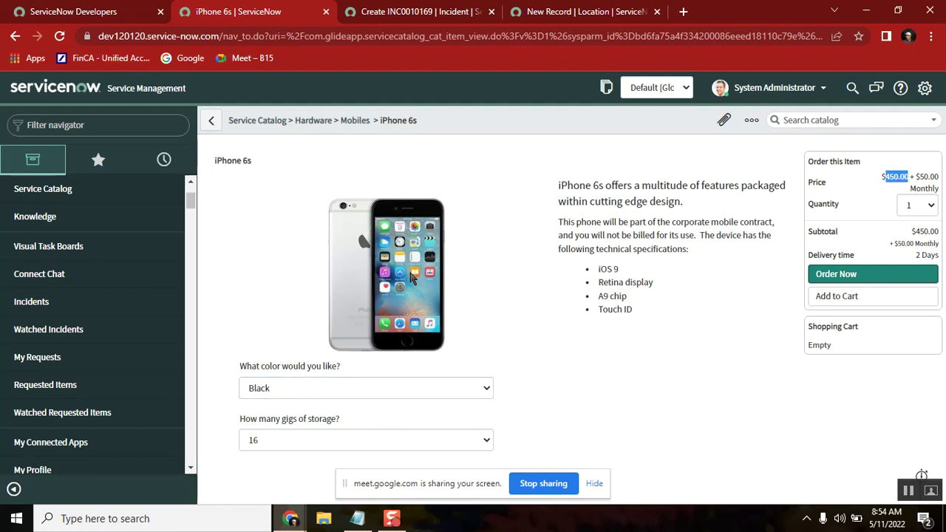
pyautogui.click(357, 518)
pyautogui.doubleClick(414, 190)
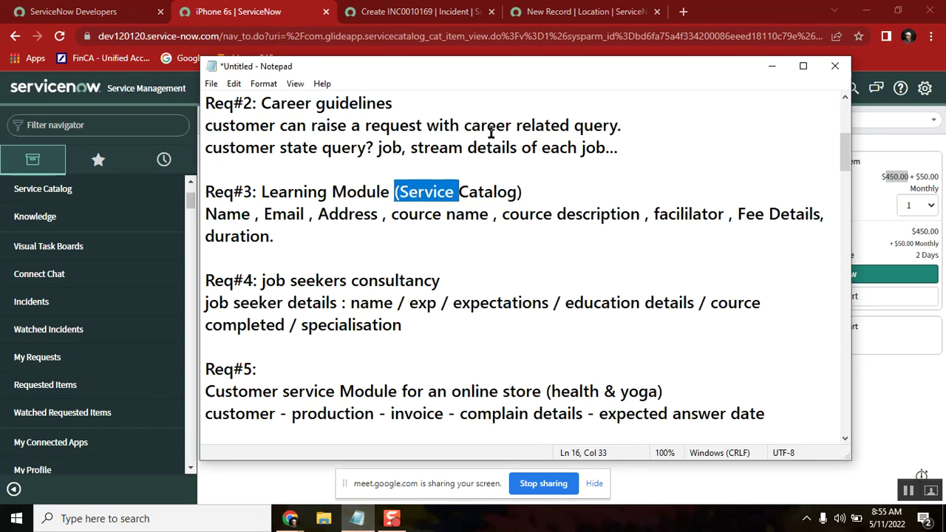
pyautogui.moveTo(514, 73); pyautogui.dragTo(443, 26)
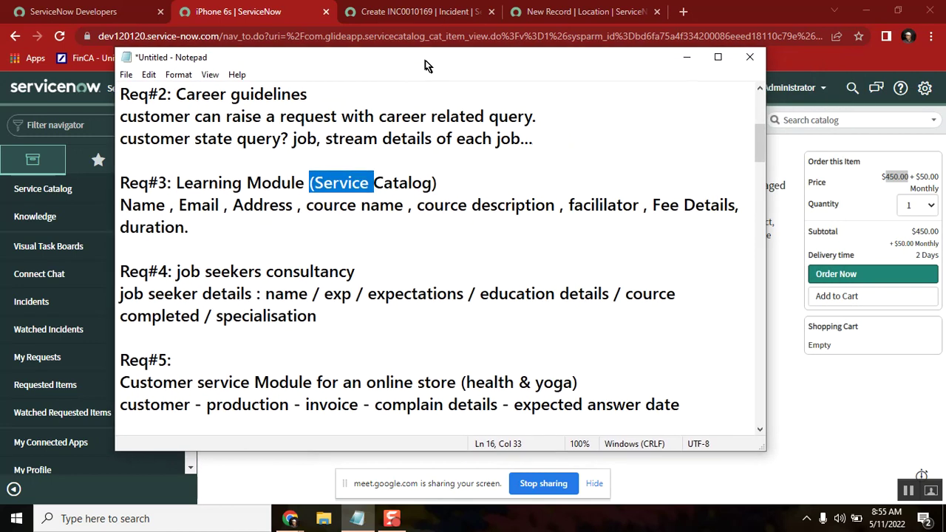
pyautogui.click(848, 279)
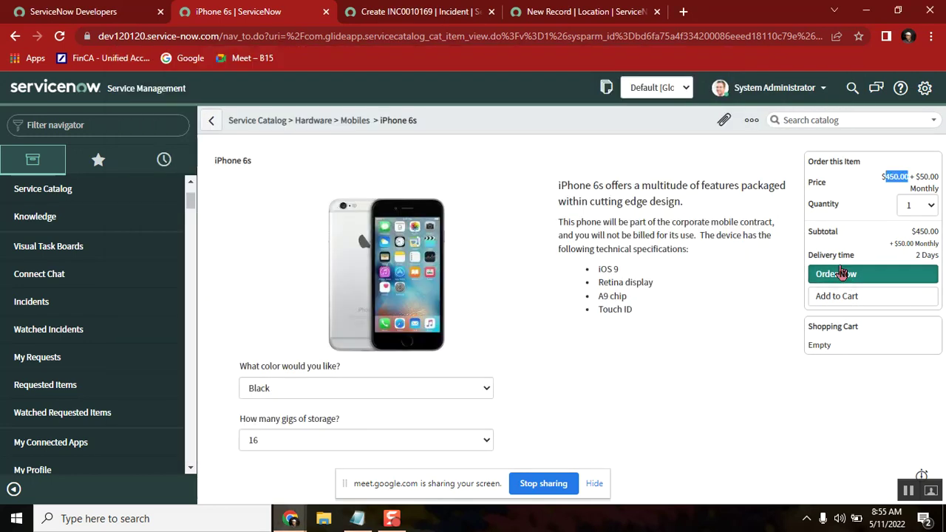
# Order the black 16 GB iPhone 6s and check the requested item's empty Approvers list.
pyautogui.click(841, 274)
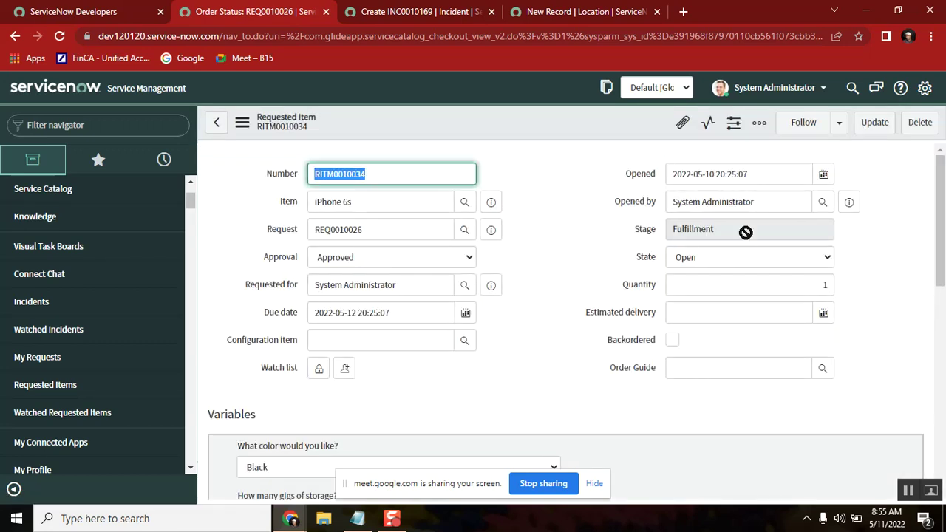
pyautogui.moveTo(687, 205); pyautogui.dragTo(869, 204)
pyautogui.moveTo(943, 194); pyautogui.dragTo(942, 406)
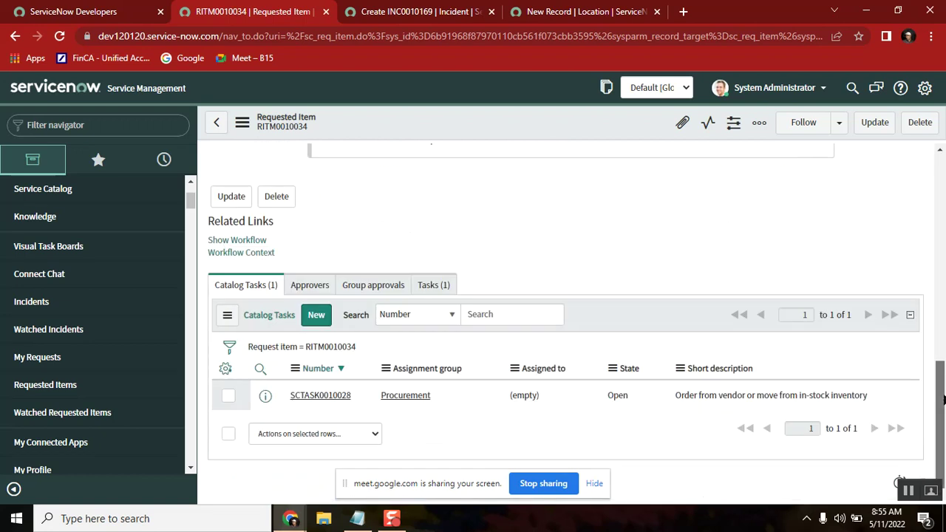
pyautogui.click(301, 287)
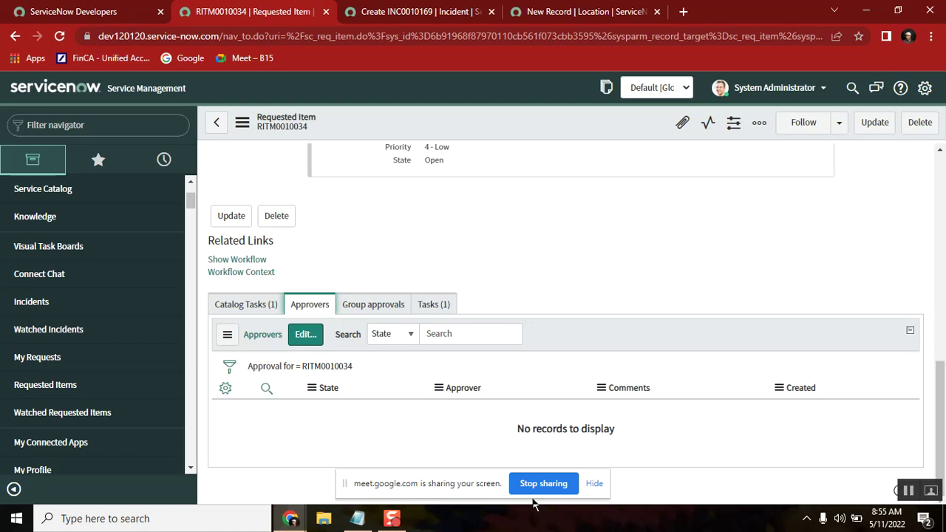
pyautogui.click(357, 520)
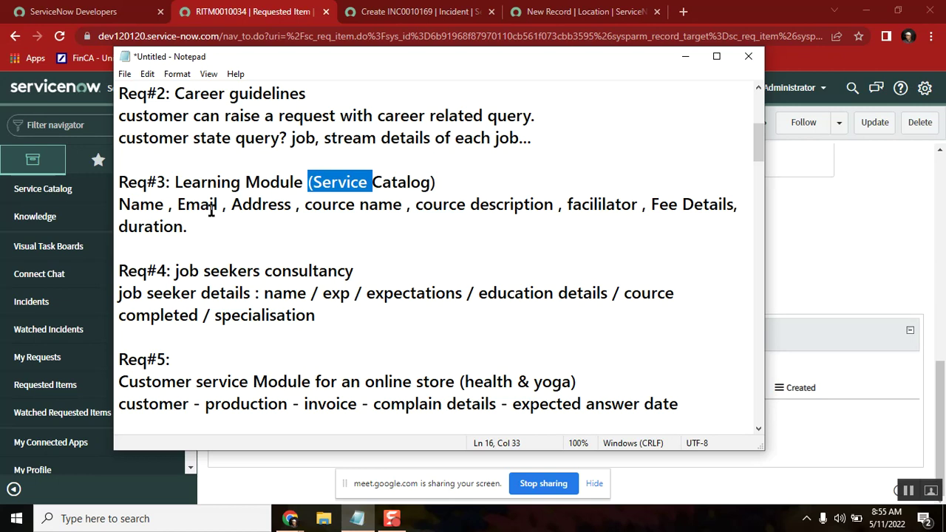
# Review the Req#3 'Learning Module (Service Catalog)' heading and its requirement block.
pyautogui.click(127, 180)
pyautogui.click(116, 184)
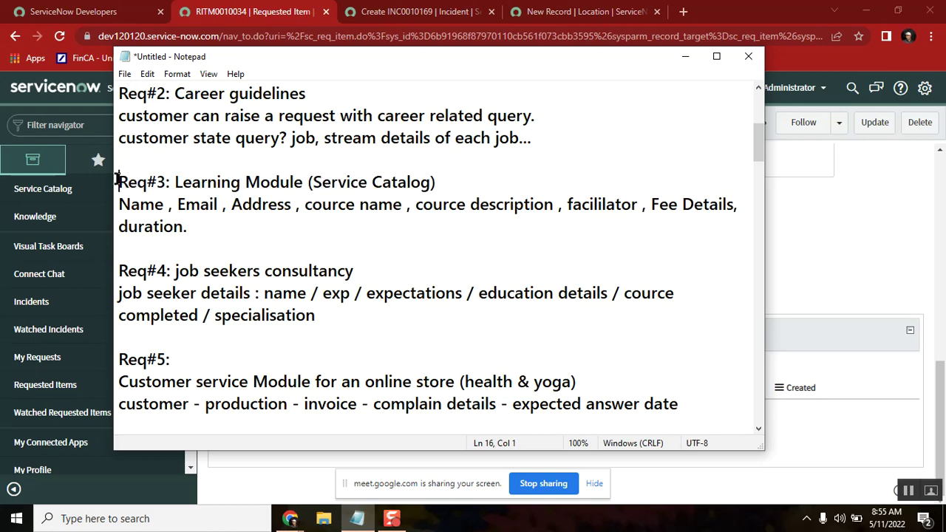
pyautogui.keyDown('shift'); pyautogui.click(442, 182); pyautogui.keyUp('shift')
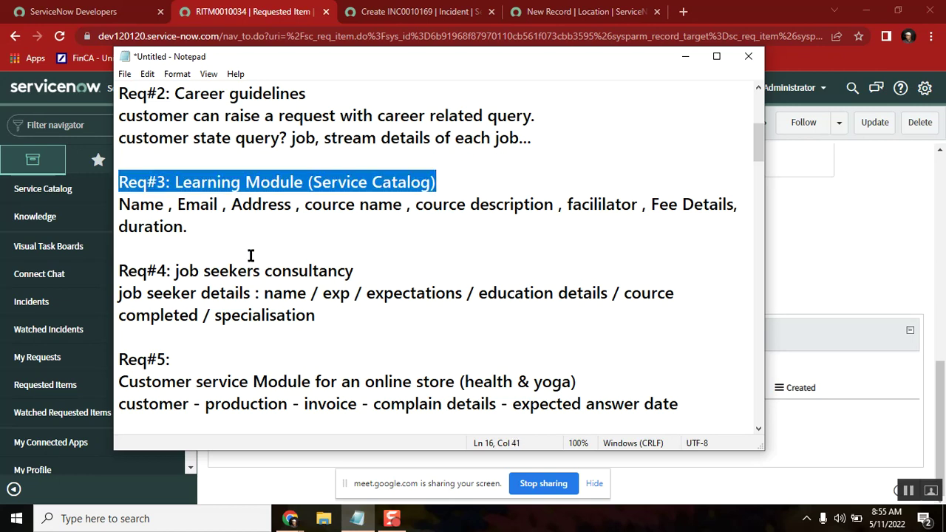
pyautogui.click(197, 215)
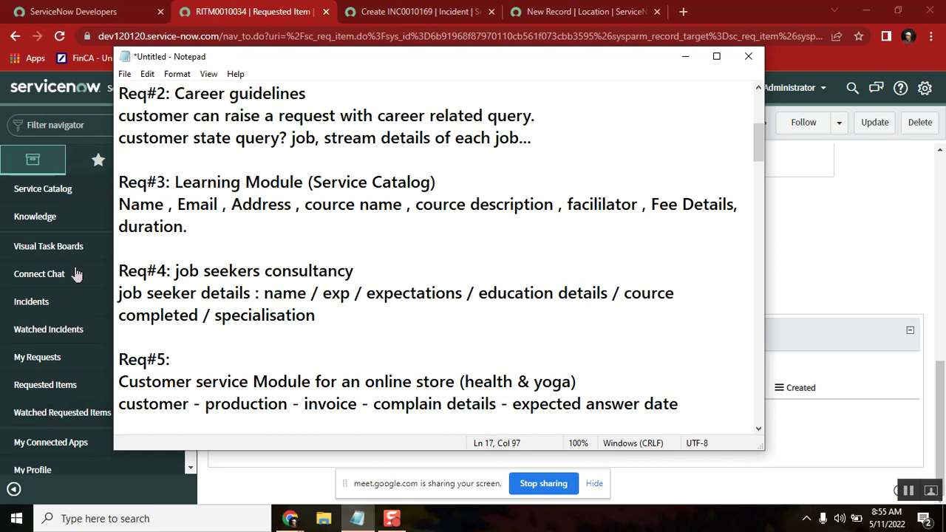
pyautogui.click(174, 182)
pyautogui.keyDown('shift'); pyautogui.click(431, 183); pyautogui.keyUp('shift')
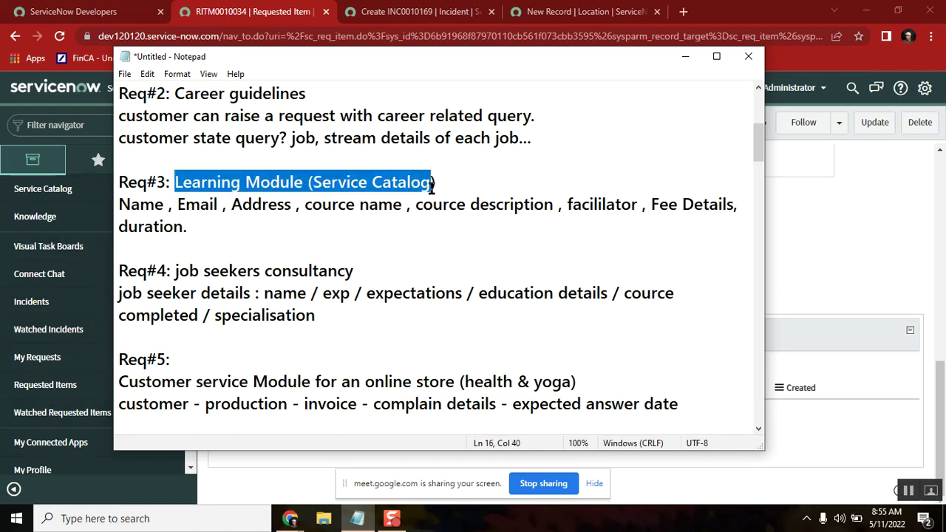
pyautogui.click(435, 183)
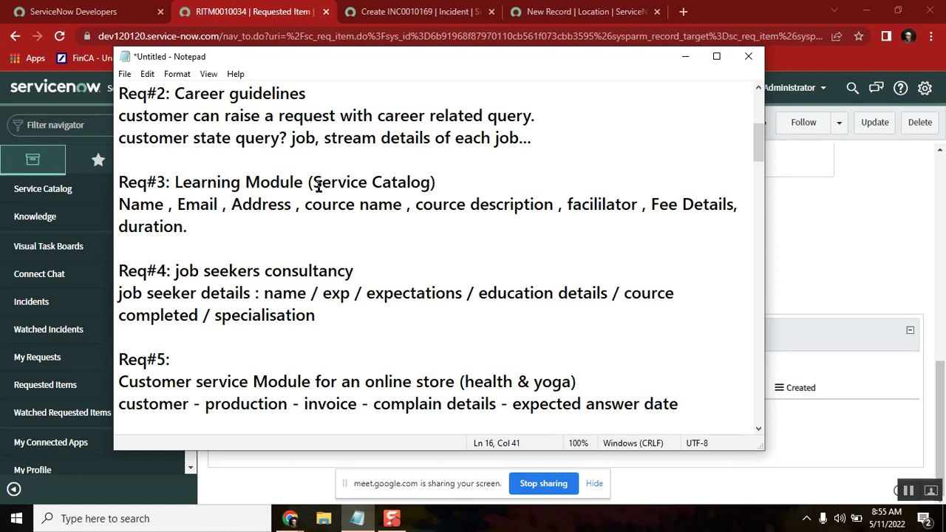
pyautogui.click(206, 222)
pyautogui.hotkey('shift', 'Up')
pyautogui.hotkey('shift', 'Up')
pyautogui.hotkey('shift', 'Up')
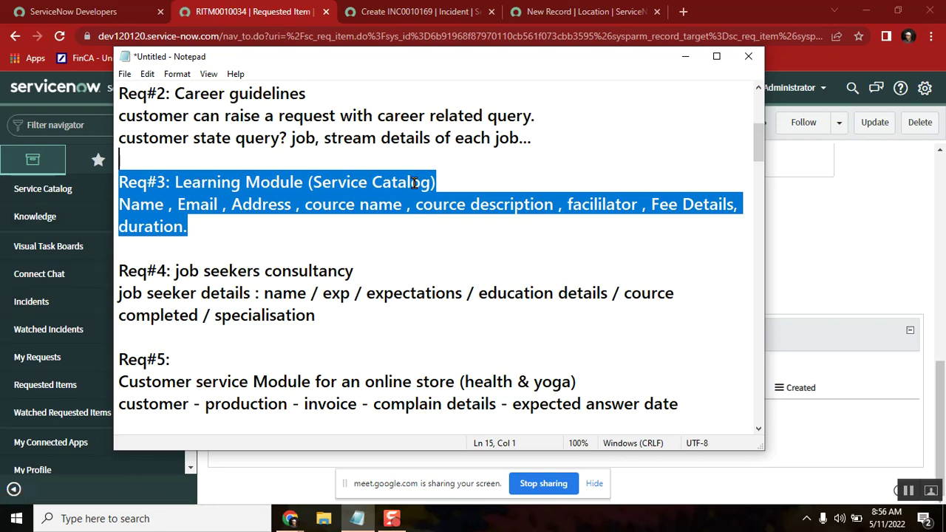
# Check the '(Service Catalog)' wording added to the Req#3 heading.
pyautogui.click(368, 181)
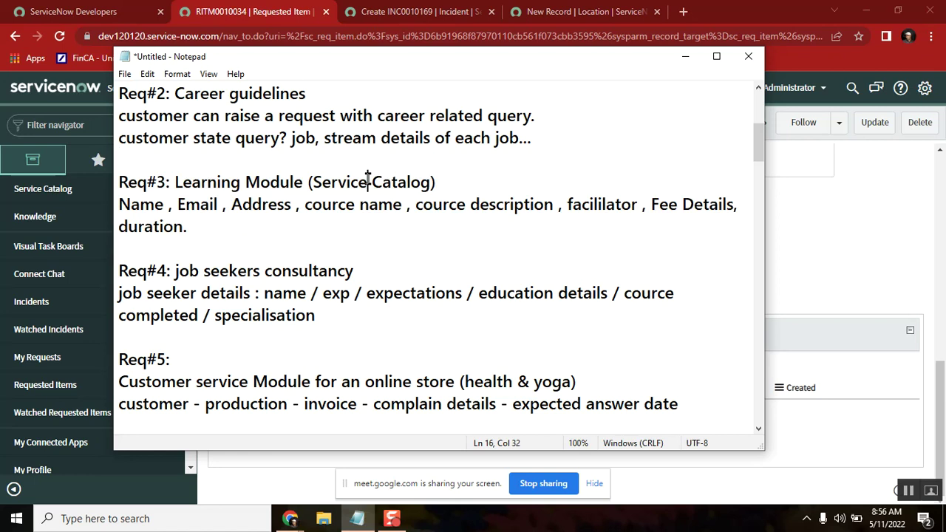
pyautogui.doubleClick(361, 181)
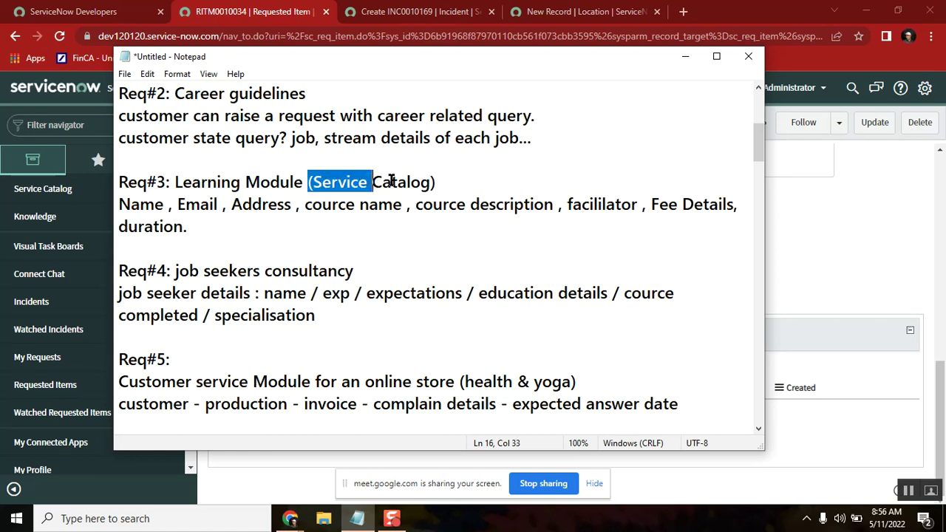
pyautogui.doubleClick(384, 181)
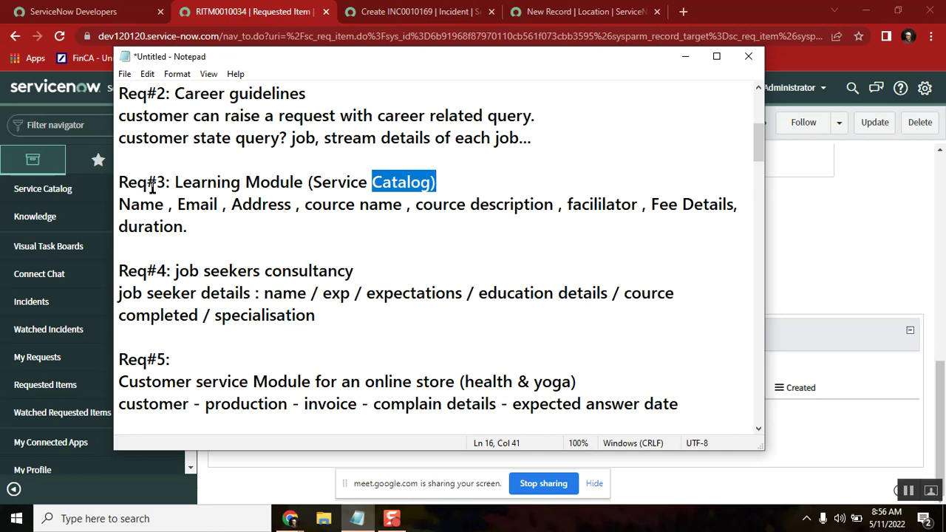
pyautogui.doubleClick(141, 181)
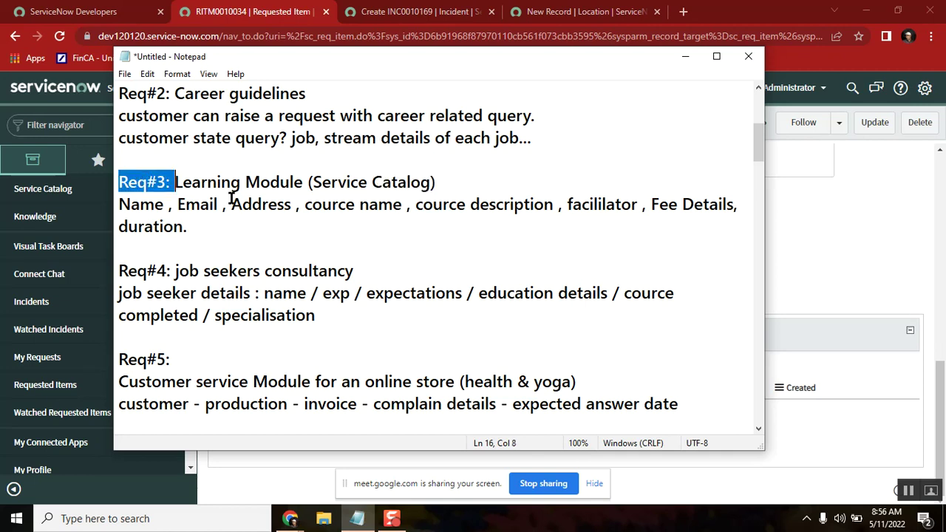
pyautogui.click(159, 185)
pyautogui.doubleClick(399, 181)
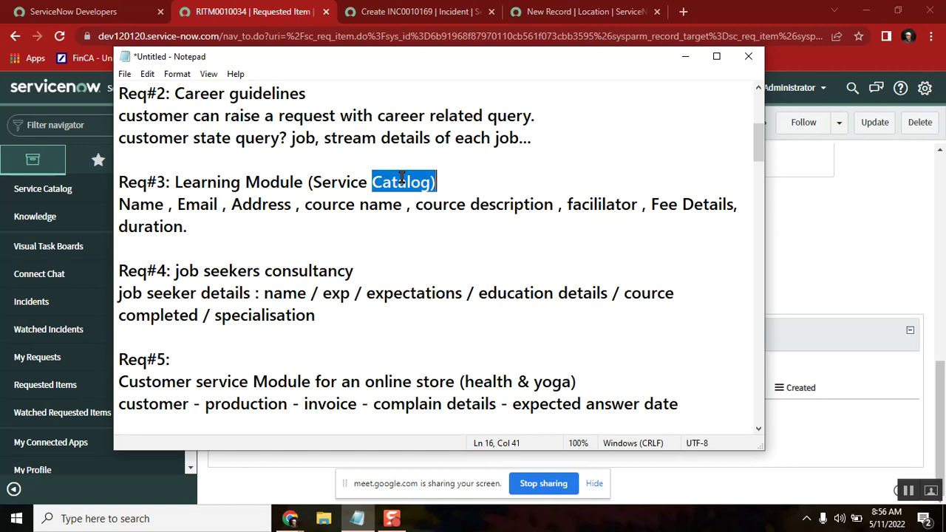
pyautogui.click(449, 186)
pyautogui.moveTo(450, 186); pyautogui.dragTo(309, 183)
pyautogui.click(309, 182)
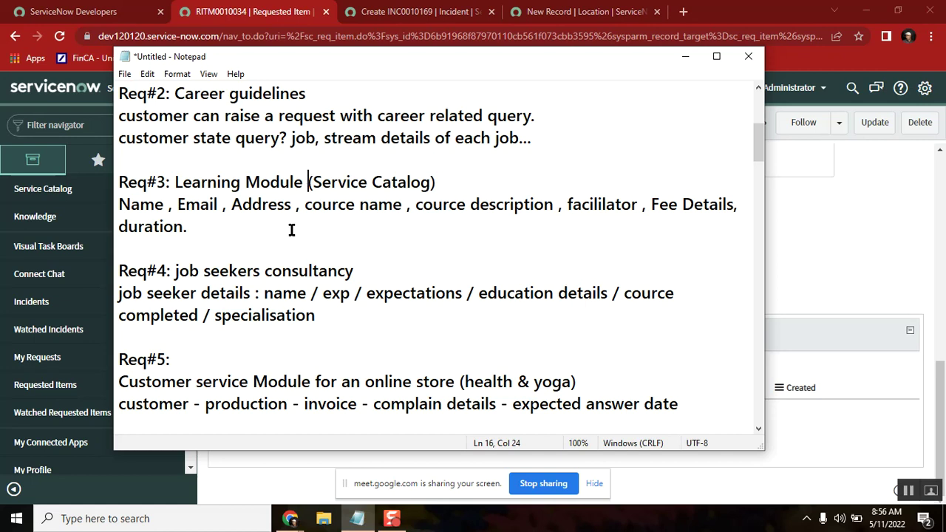
# Review the Req#2 requirement block and scroll down to Req#4.
pyautogui.moveTo(761, 148)
pyautogui.mouseDown()
pyautogui.moveTo(757, 115)
pyautogui.moveTo(757, 141)
pyautogui.mouseUp()
pyautogui.moveTo(531, 205); pyautogui.dragTo(95, 158)
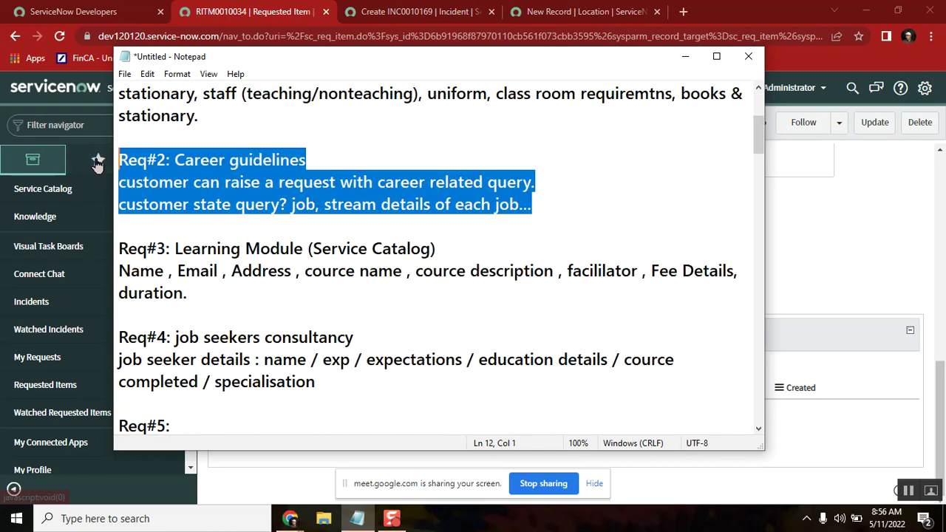
pyautogui.click(424, 335)
pyautogui.press('Down')
pyautogui.press('Down')
pyautogui.press('Down')
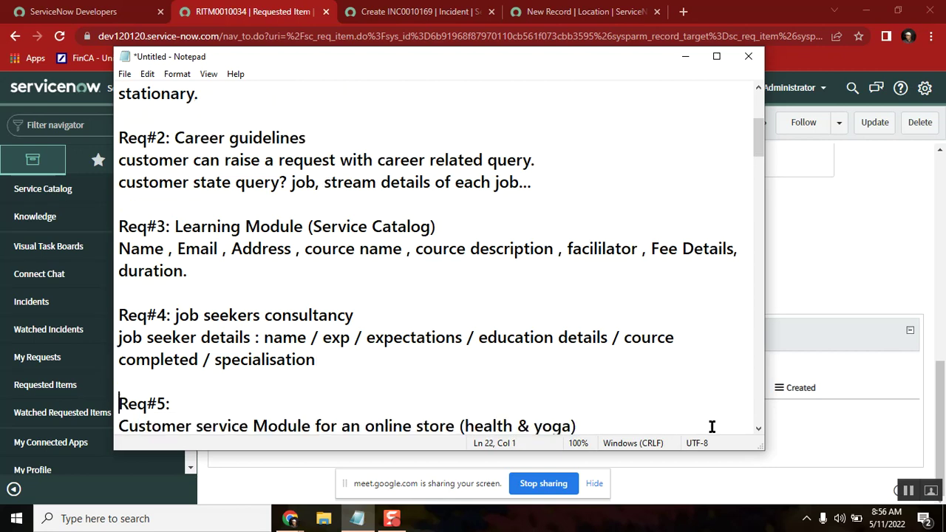
pyautogui.click(758, 430)
pyautogui.scroll(-2, 757, 432)
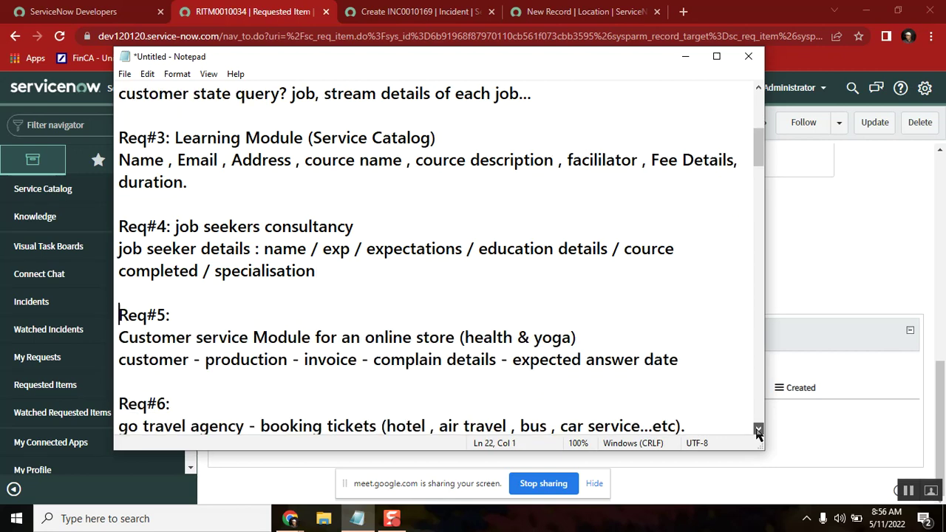
# Capitalise the Req#4 heading so it reads 'Job seekers consultancy'.
pyautogui.click(173, 161)
pyautogui.press('BackSpace')
pyautogui.write('J')
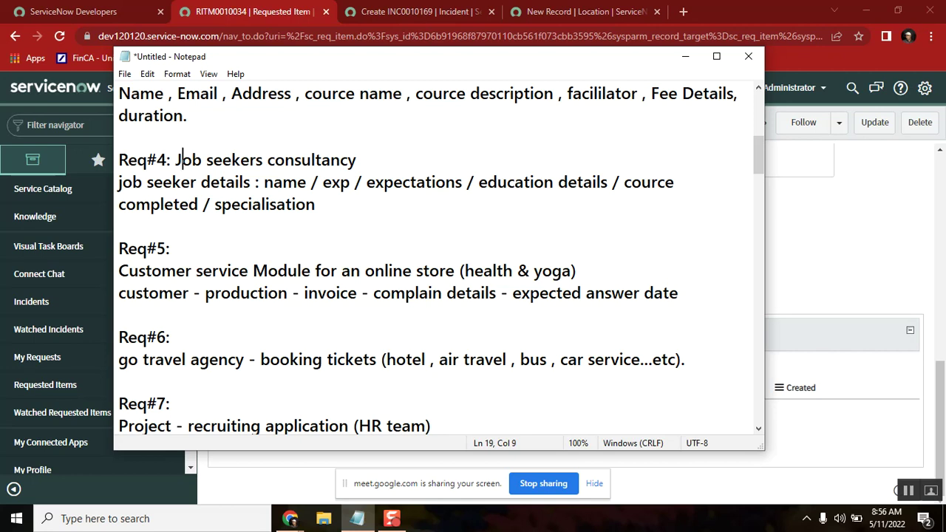
pyautogui.doubleClick(178, 159)
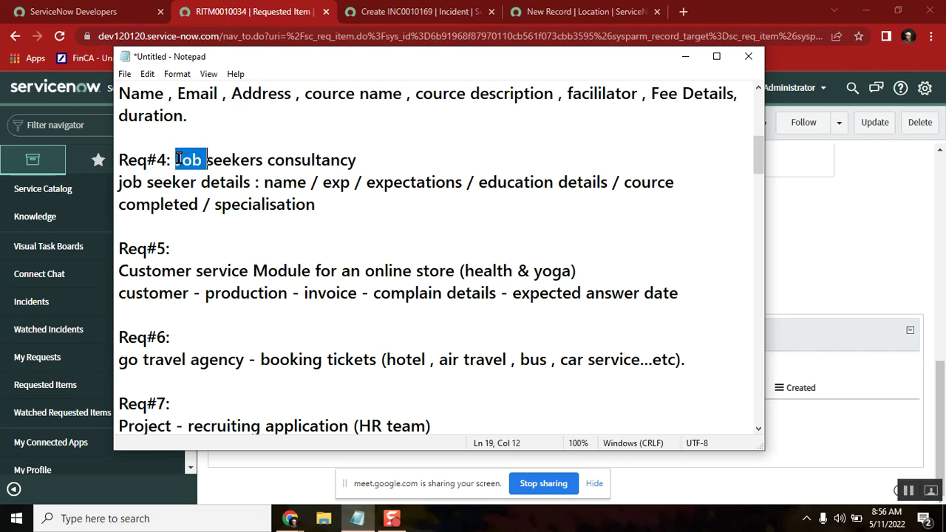
pyautogui.doubleClick(255, 158)
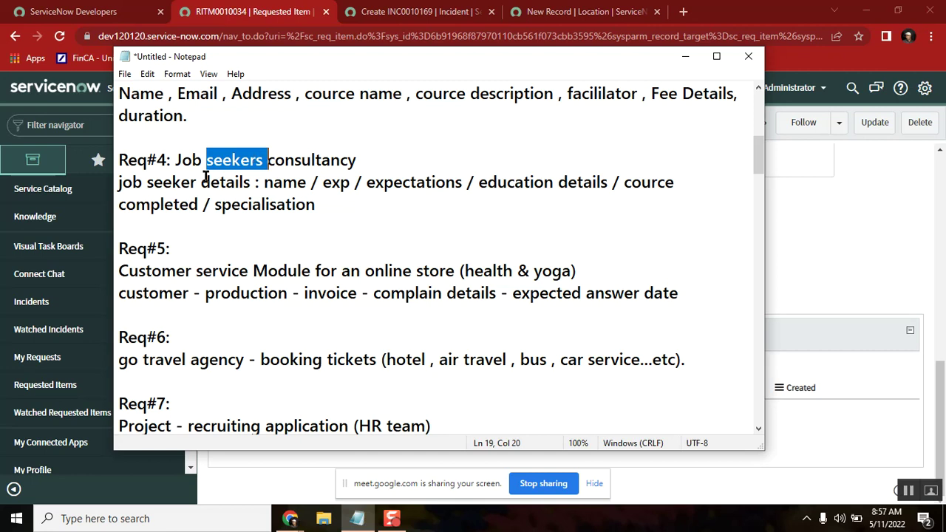
pyautogui.doubleClick(130, 180)
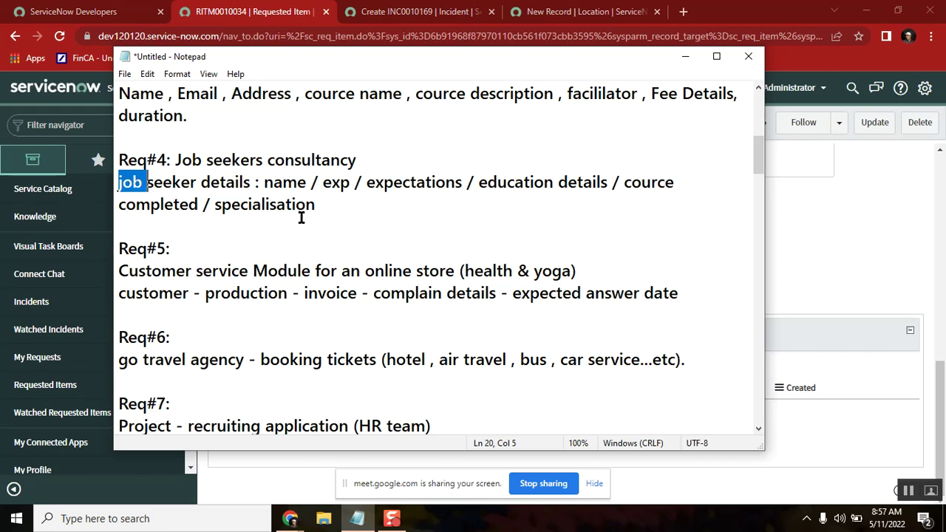
# Review the Req#4 specialisation details and move Notepad further right.
pyautogui.doubleClick(250, 161)
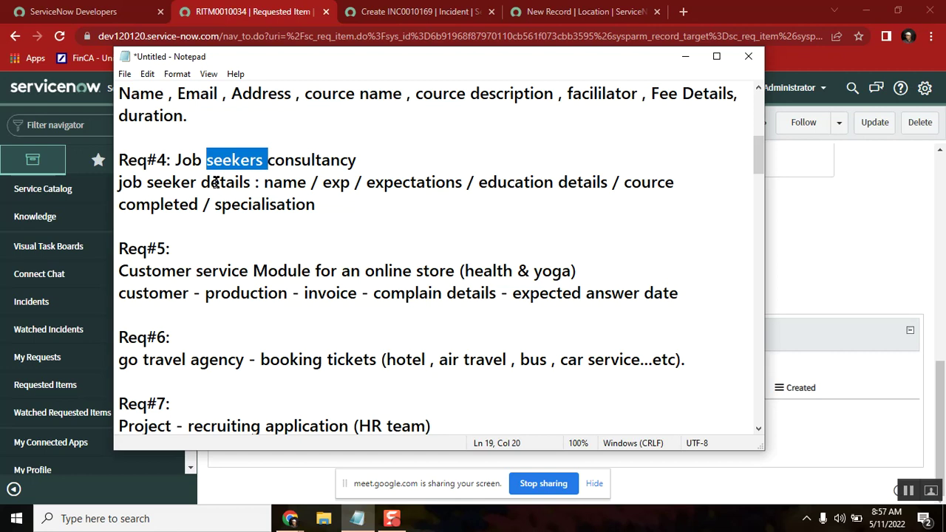
pyautogui.click(328, 213)
pyautogui.doubleClick(328, 212)
pyautogui.click(329, 213)
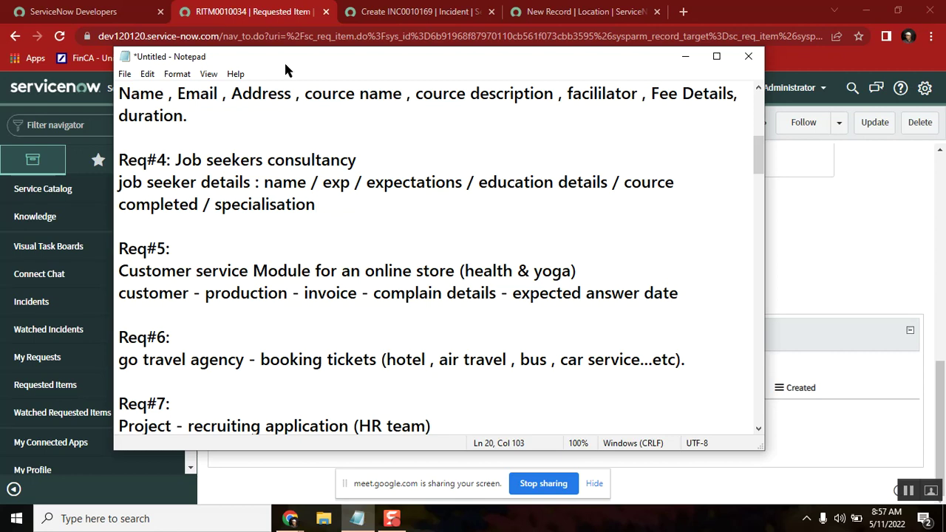
pyautogui.moveTo(283, 51); pyautogui.dragTo(399, 45)
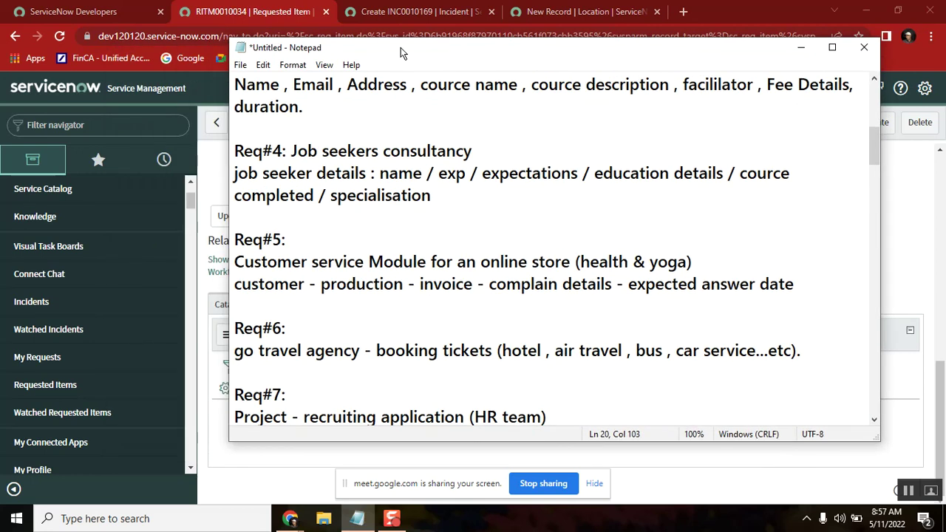
pyautogui.doubleClick(244, 150)
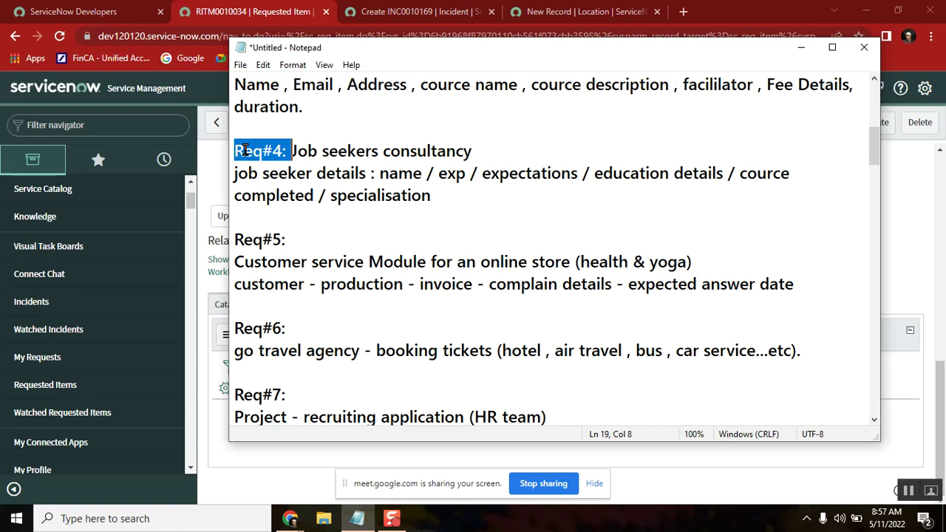
pyautogui.click(244, 149)
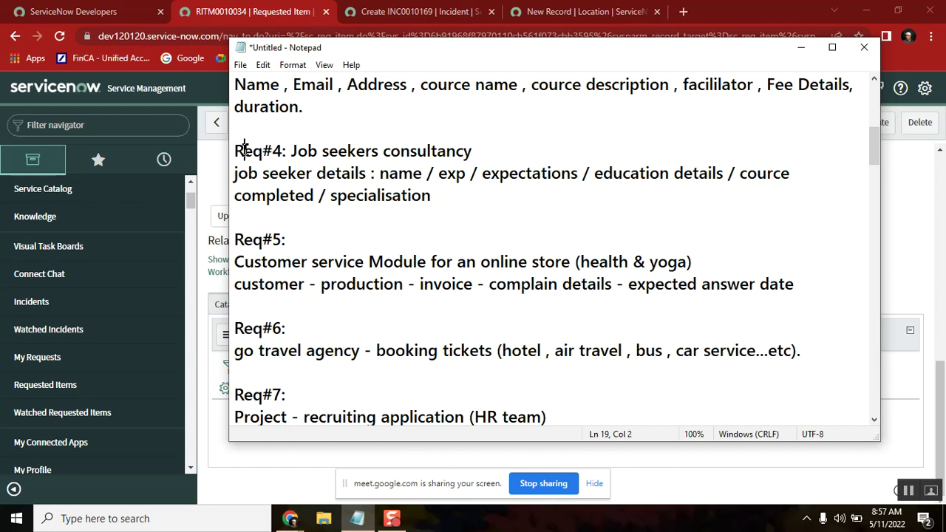
pyautogui.moveTo(432, 195); pyautogui.dragTo(231, 153)
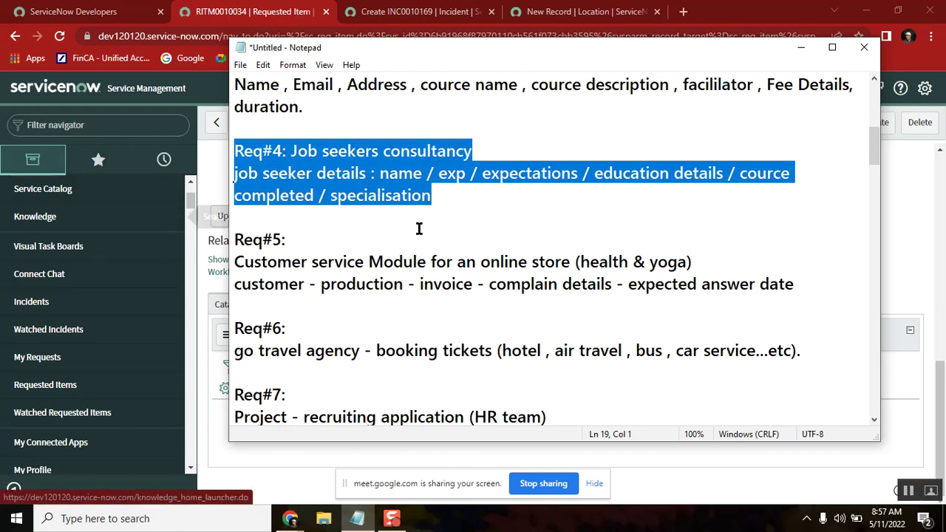
pyautogui.click(495, 217)
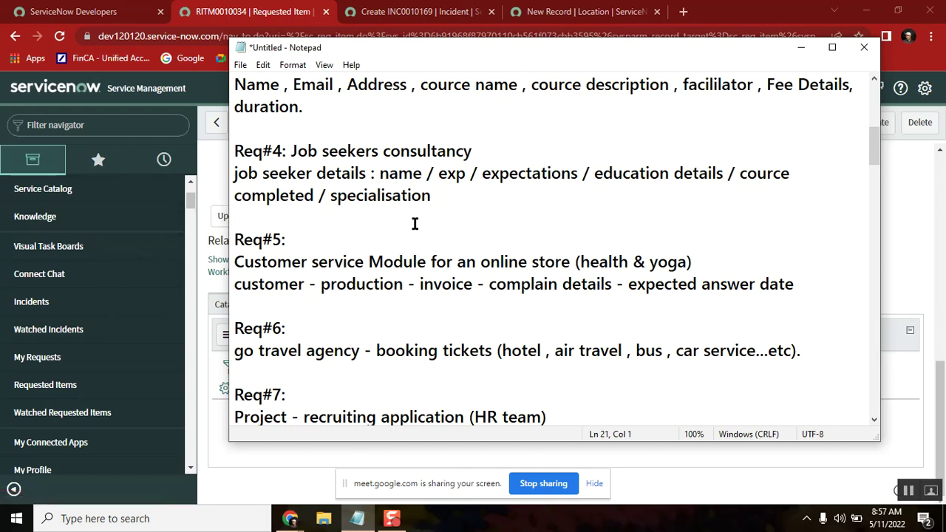
pyautogui.click(458, 200)
pyautogui.moveTo(452, 200); pyautogui.dragTo(236, 152)
pyautogui.click(427, 176)
pyautogui.click(307, 218)
pyautogui.click(290, 229)
pyautogui.doubleClick(347, 264)
pyautogui.click(394, 262)
pyautogui.doubleClick(394, 261)
pyautogui.doubleClick(568, 263)
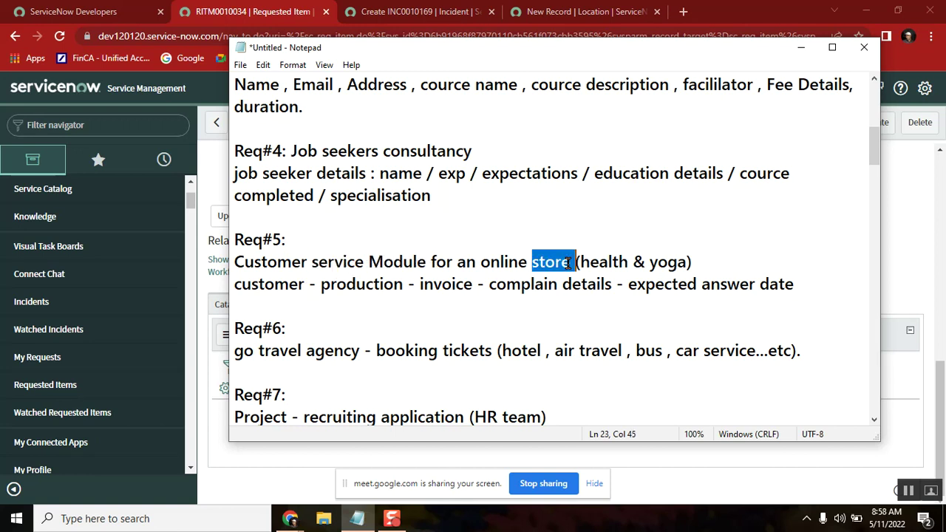
pyautogui.doubleClick(671, 262)
pyautogui.doubleClick(589, 263)
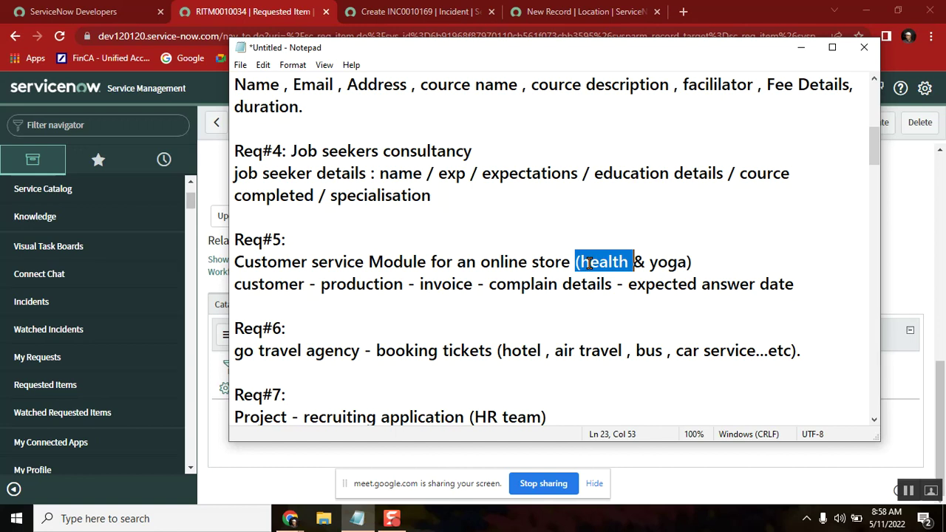
pyautogui.click(274, 284)
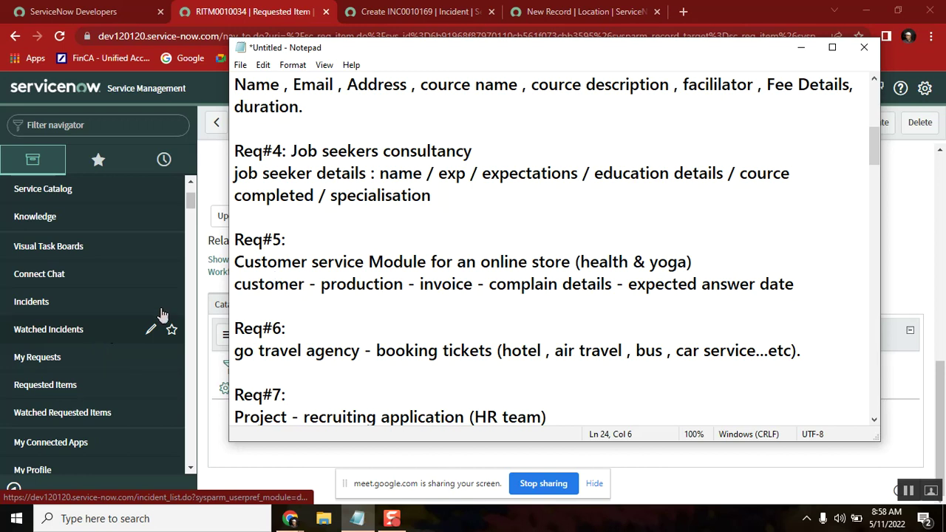
pyautogui.doubleClick(263, 279)
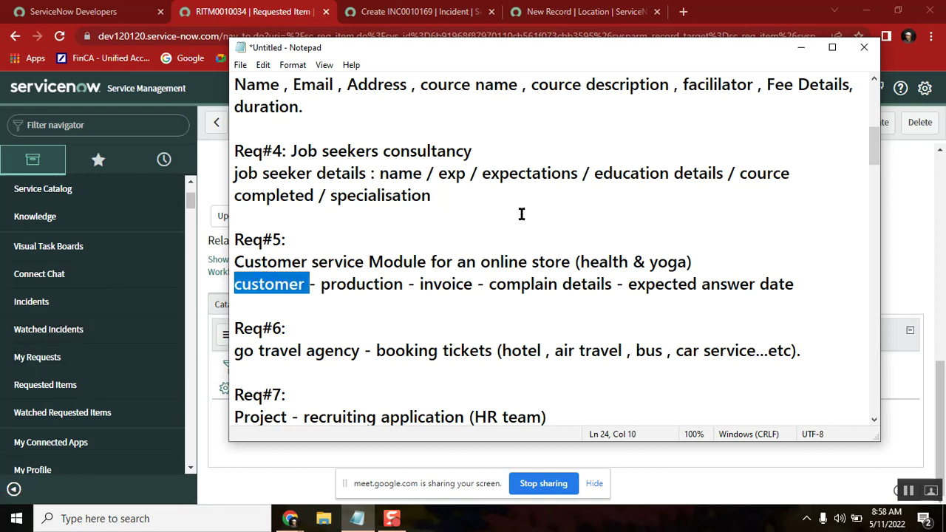
pyautogui.click(367, 284)
pyautogui.doubleClick(602, 258)
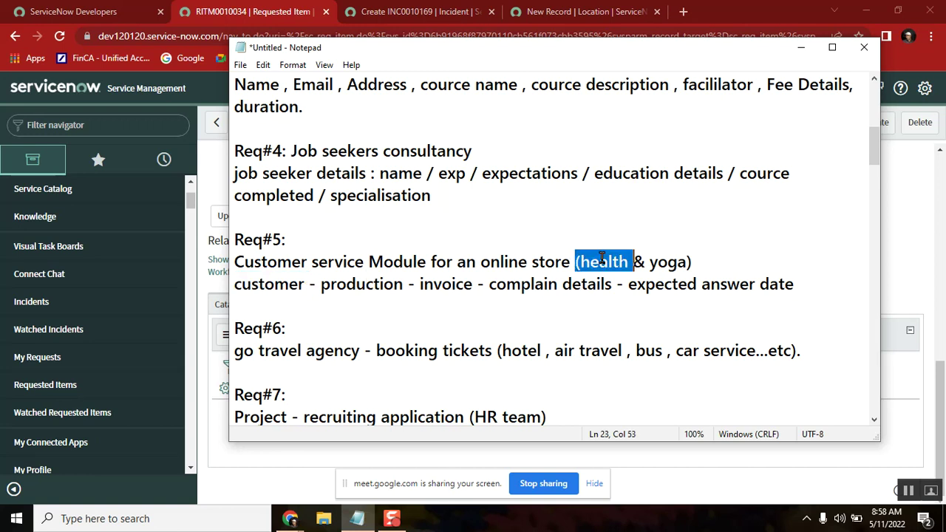
pyautogui.doubleClick(661, 259)
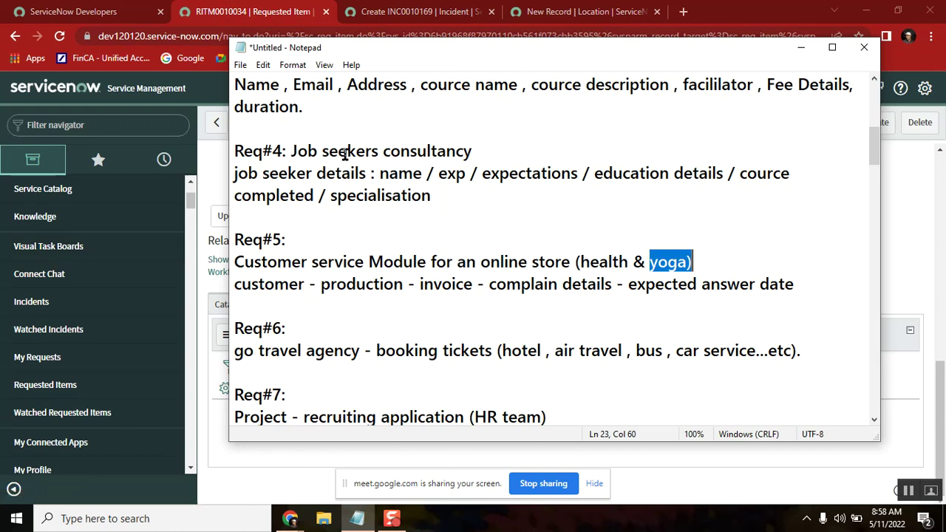
pyautogui.doubleClick(607, 263)
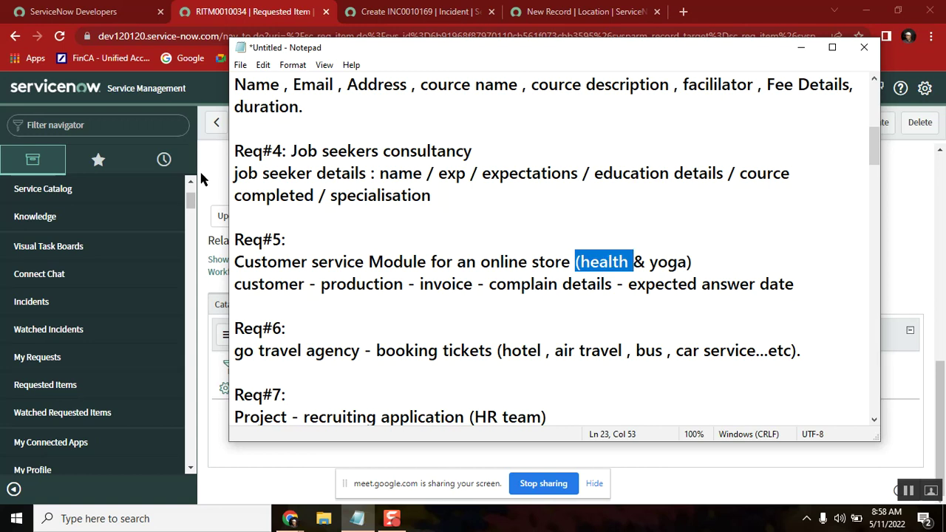
pyautogui.doubleClick(675, 261)
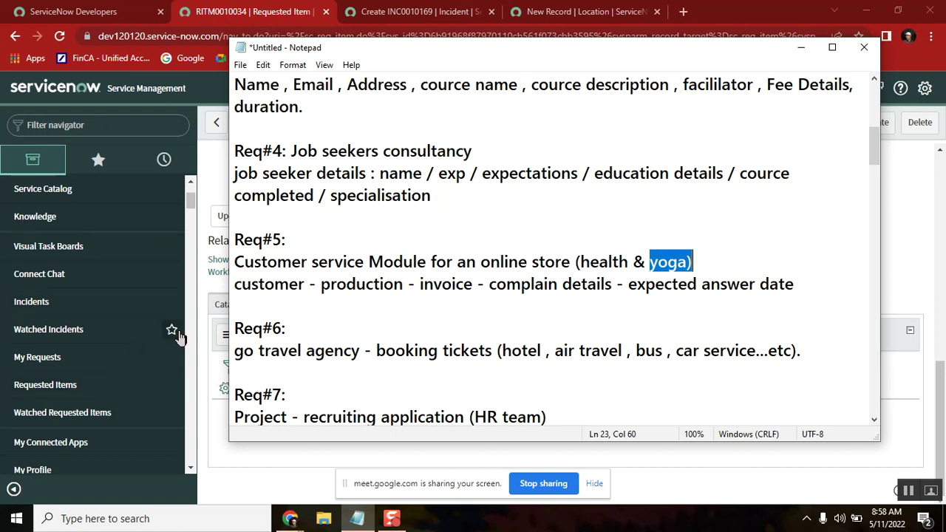
pyautogui.click(537, 306)
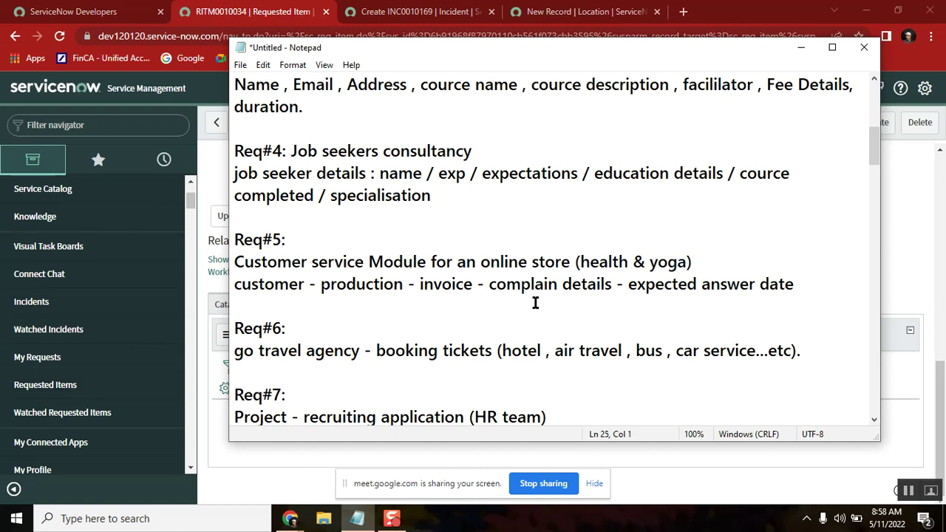
pyautogui.doubleClick(352, 267)
pyautogui.doubleClick(491, 270)
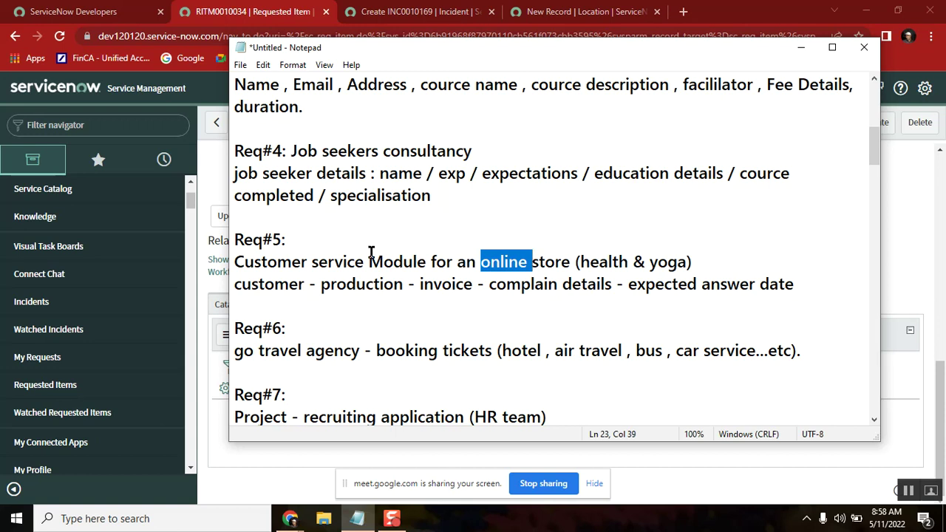
pyautogui.doubleClick(611, 262)
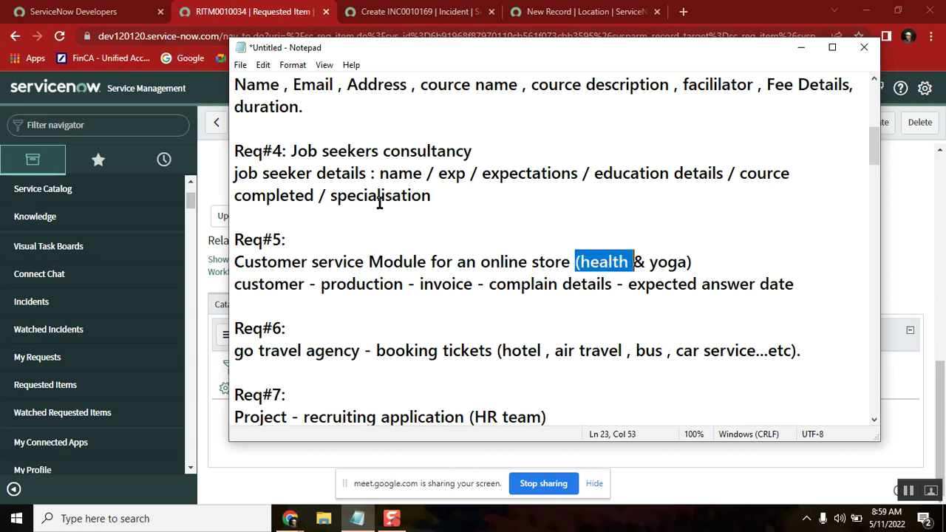
pyautogui.doubleClick(656, 262)
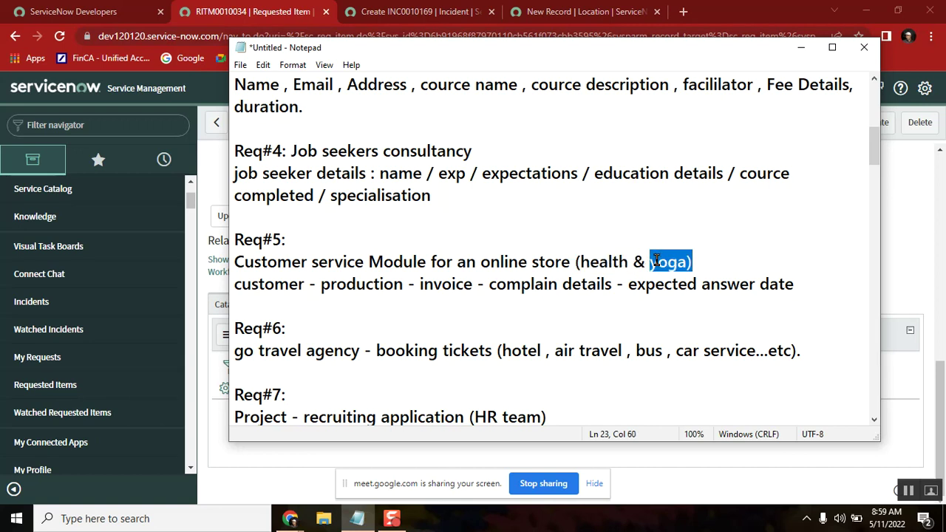
pyautogui.doubleClick(656, 261)
pyautogui.doubleClick(598, 258)
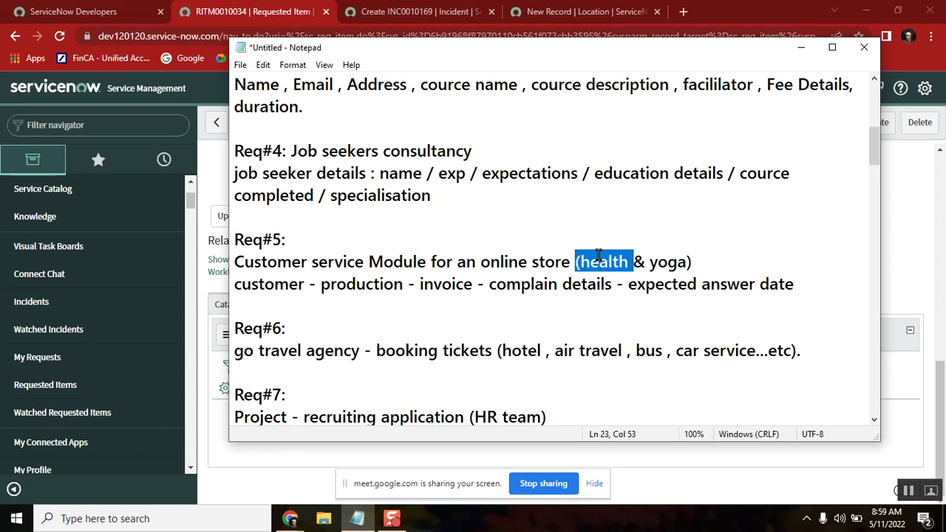
pyautogui.click(825, 297)
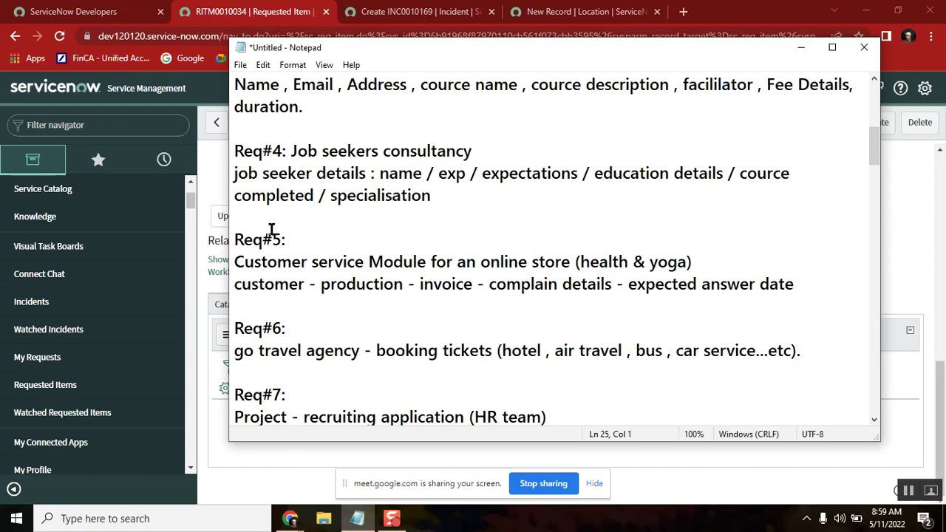
pyautogui.click(235, 237)
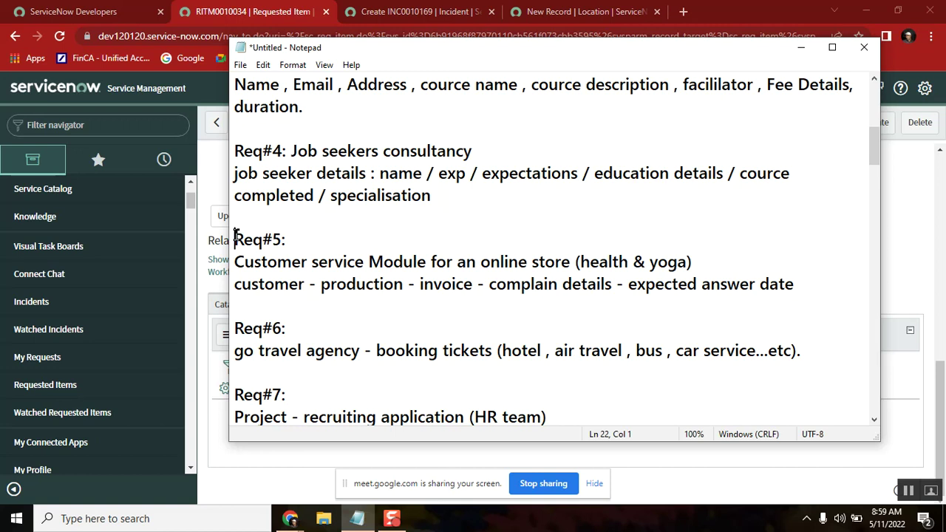
pyautogui.keyDown('shift'); pyautogui.click(797, 287); pyautogui.keyUp('shift')
pyautogui.click(798, 286)
pyautogui.moveTo(878, 152); pyautogui.dragTo(876, 176)
pyautogui.click(811, 118)
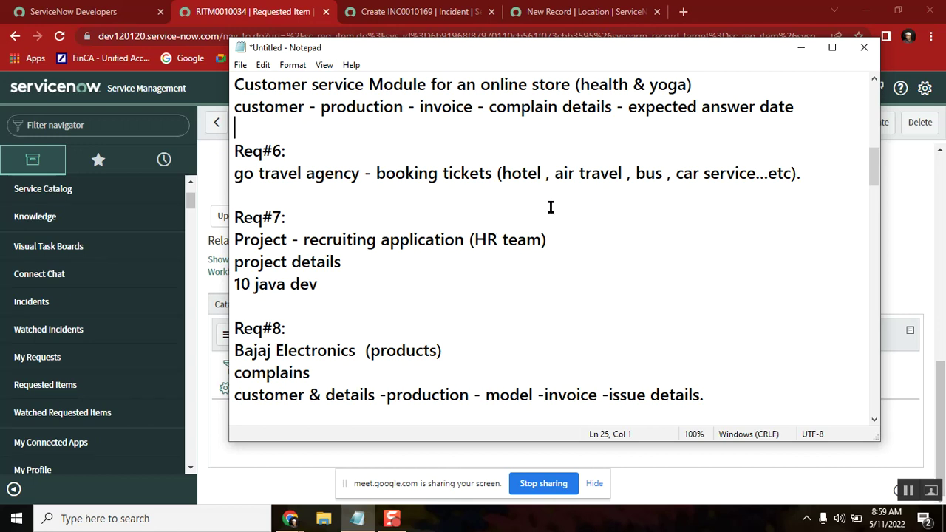
pyautogui.click(873, 78)
pyautogui.click(489, 110)
pyautogui.scroll(3, 875, 81)
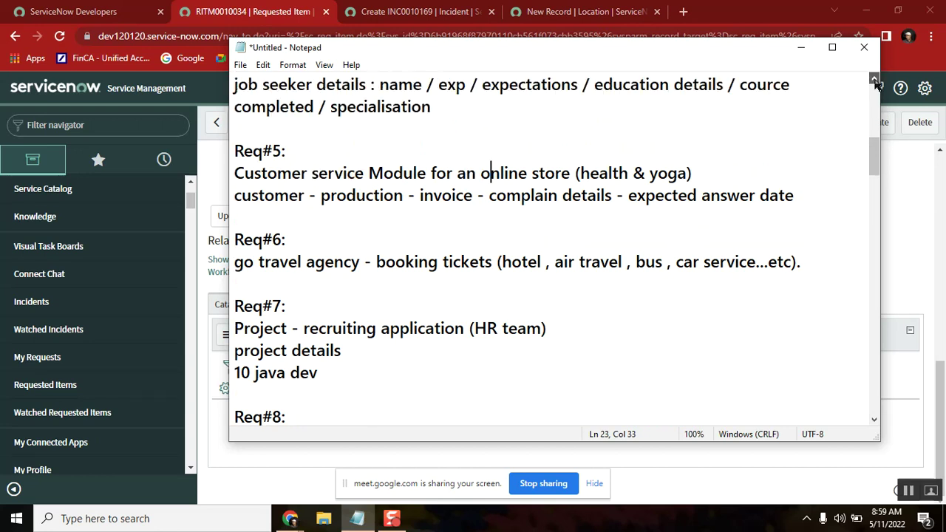
pyautogui.click(873, 78)
pyautogui.click(873, 78)
pyautogui.moveTo(566, 143); pyautogui.dragTo(422, 152)
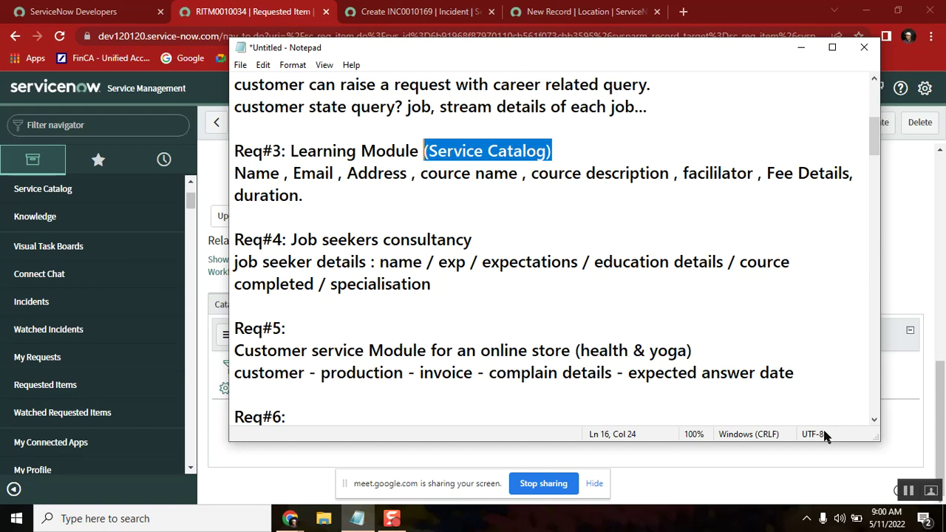
pyautogui.click(873, 419)
pyautogui.moveTo(874, 421); pyautogui.dragTo(873, 421)
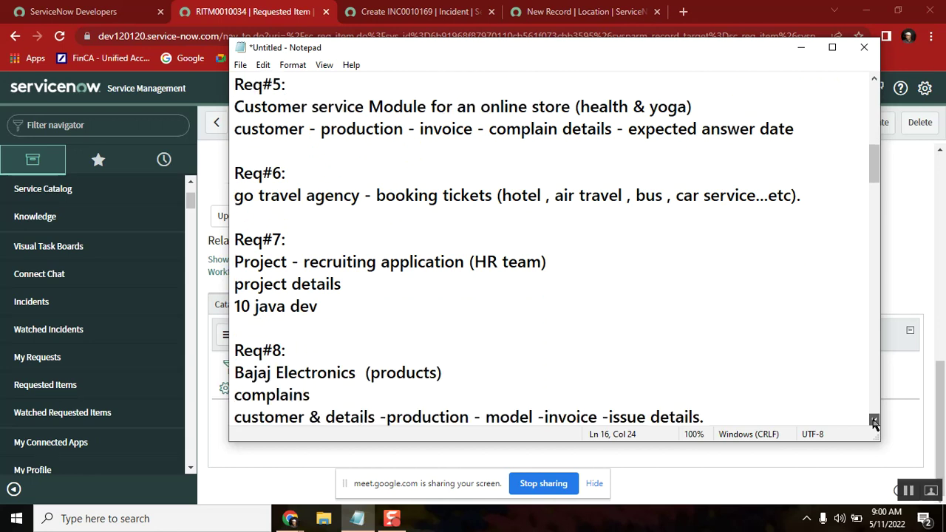
# Read through Req#6's travel line and Req#5's health & yoga title and customer details.
pyautogui.doubleClick(299, 194)
pyautogui.click(360, 195)
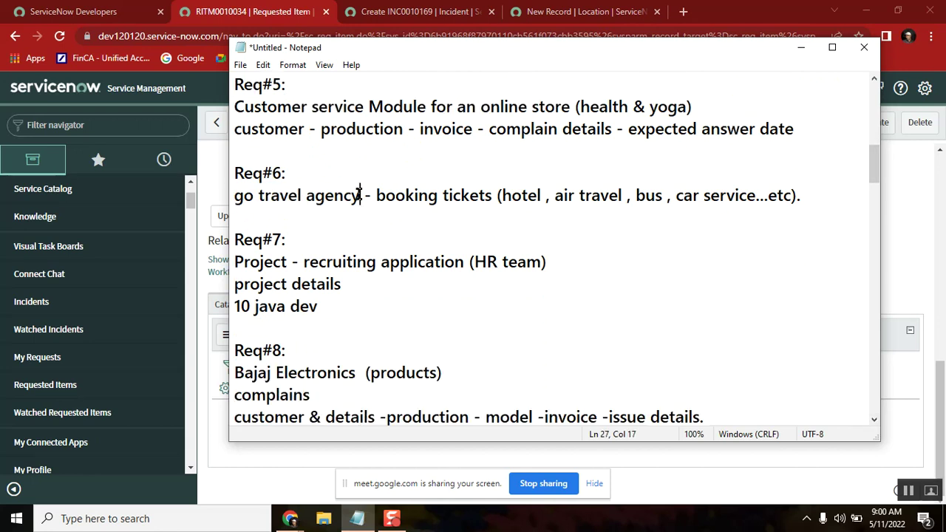
pyautogui.doubleClick(251, 172)
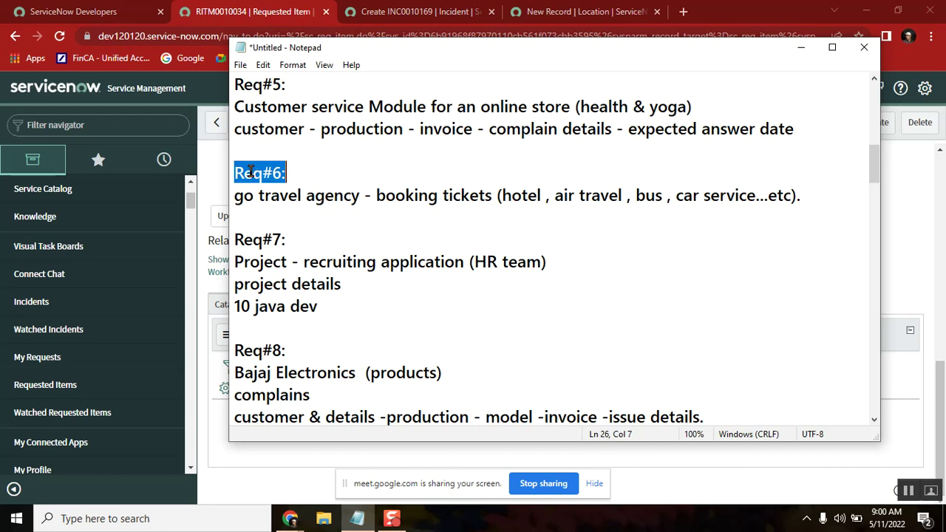
pyautogui.doubleClick(257, 87)
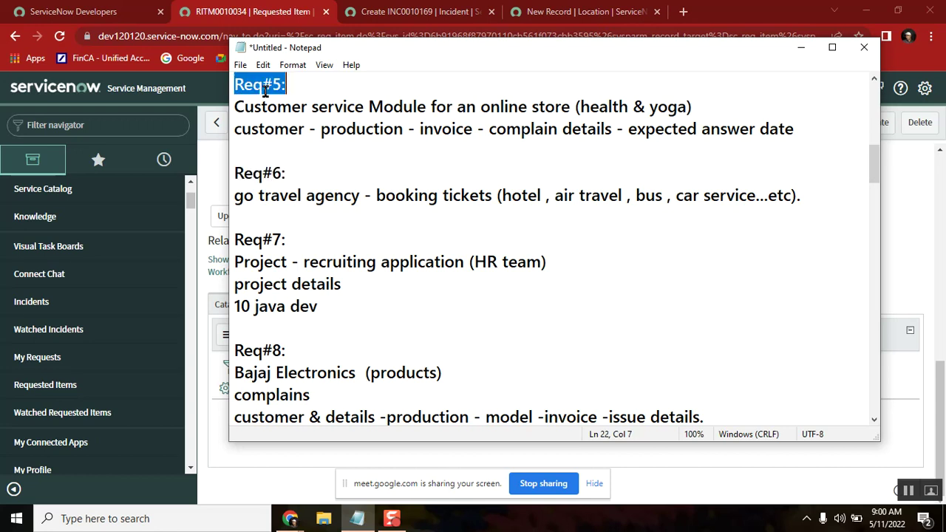
pyautogui.doubleClick(605, 105)
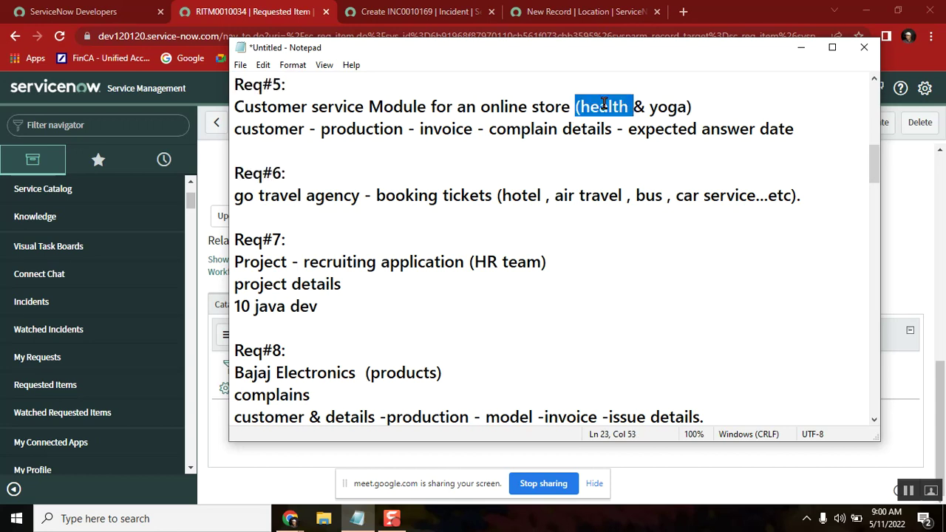
pyautogui.click(273, 132)
pyautogui.doubleClick(269, 131)
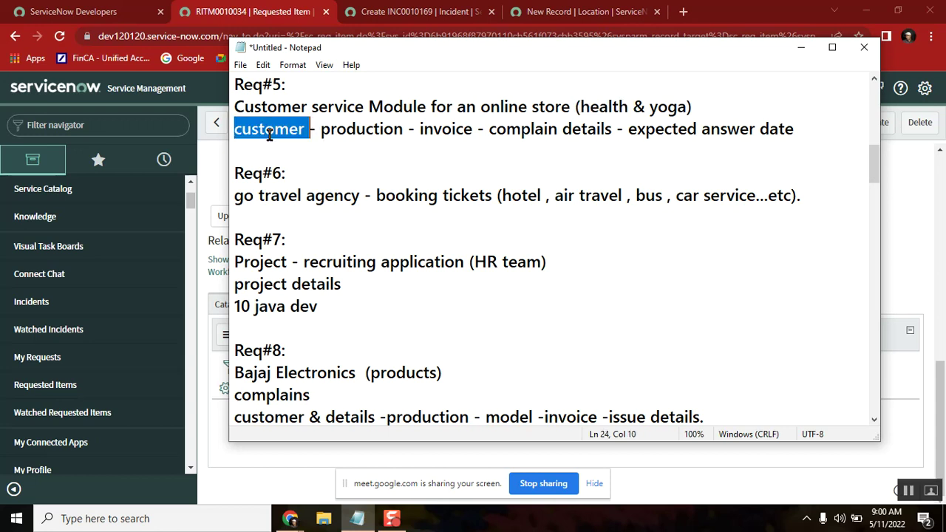
pyautogui.doubleClick(606, 107)
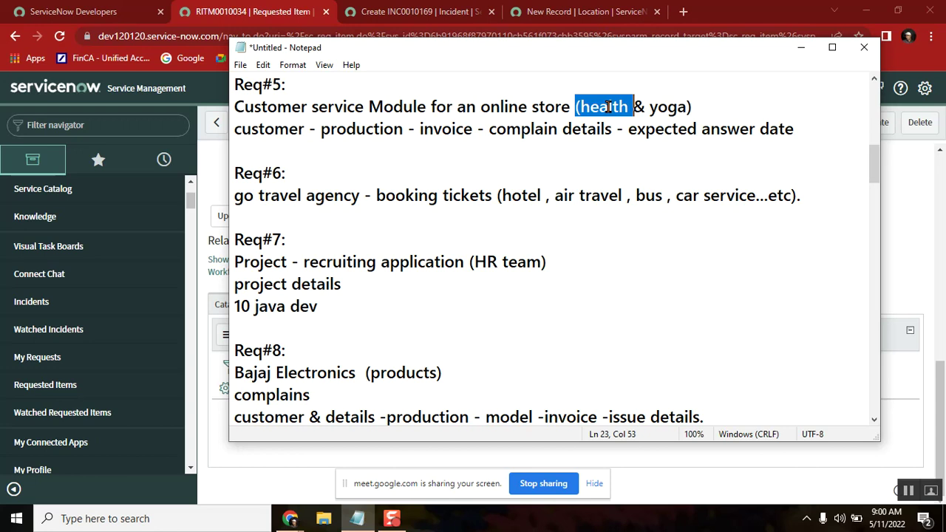
pyautogui.doubleClick(671, 108)
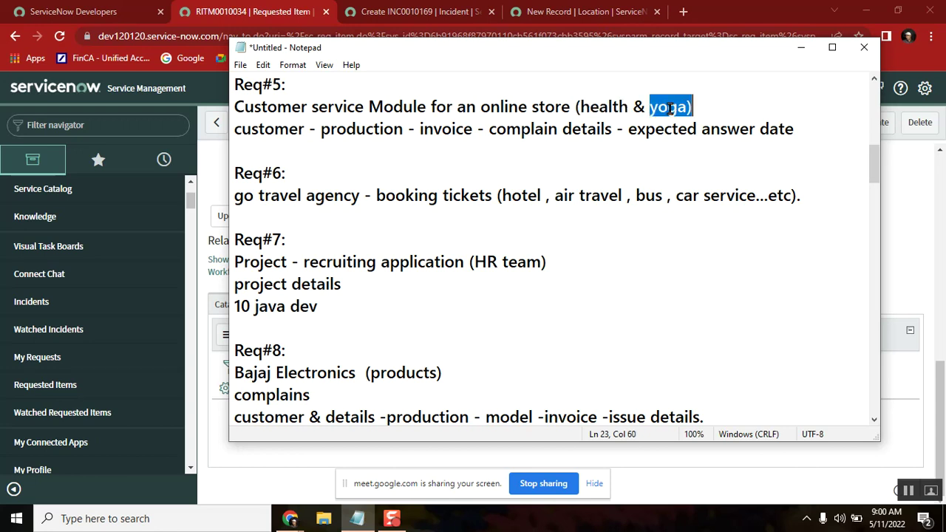
# Highlight 'health & yoga', customer, complain and online in the Req#5 entry.
pyautogui.click(580, 109)
pyautogui.keyDown('shift'); pyautogui.click(692, 106); pyautogui.keyUp('shift')
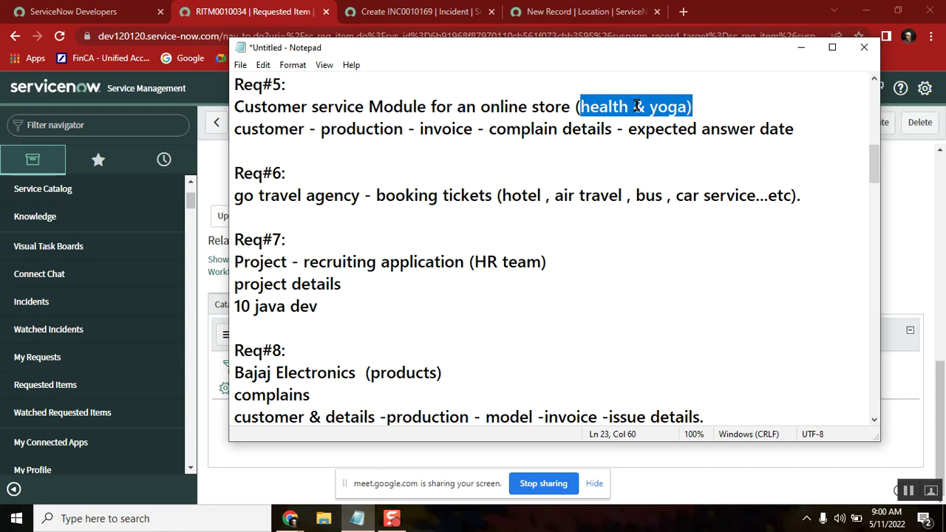
pyautogui.doubleClick(614, 105)
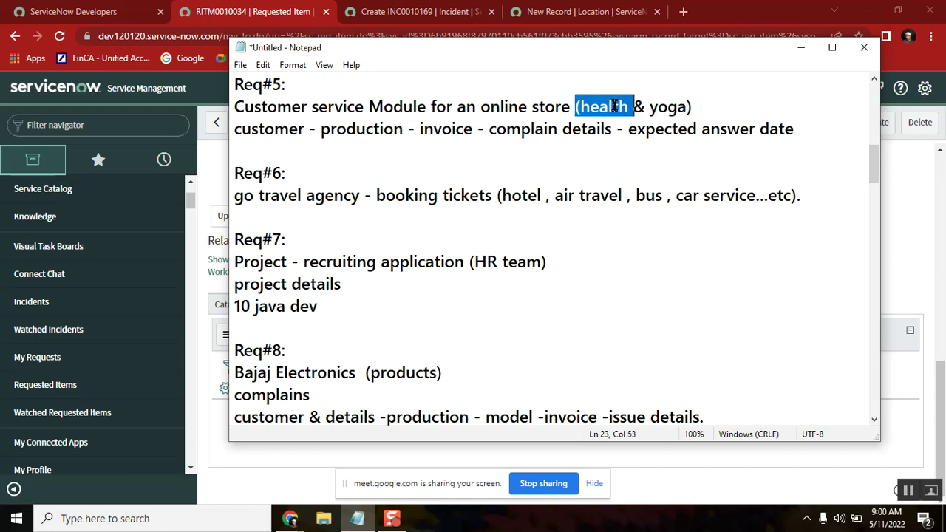
pyautogui.doubleClick(264, 129)
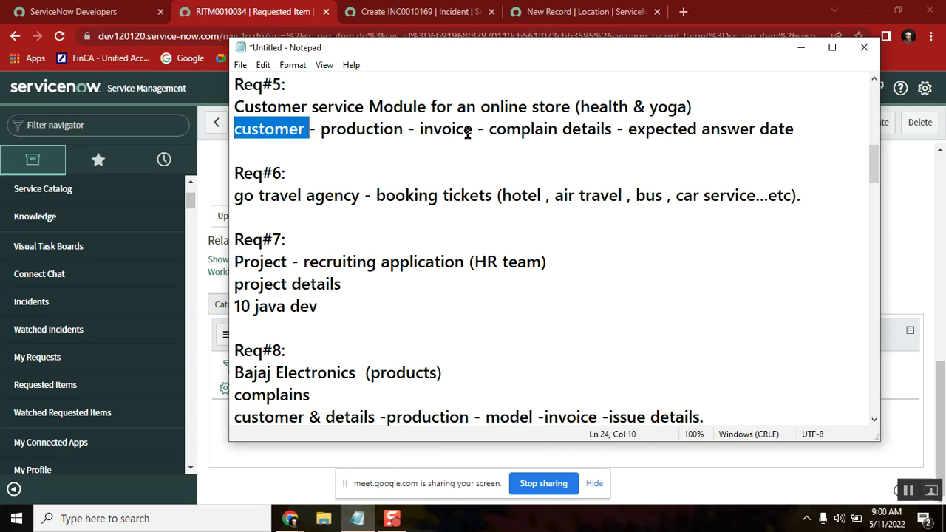
pyautogui.doubleClick(544, 128)
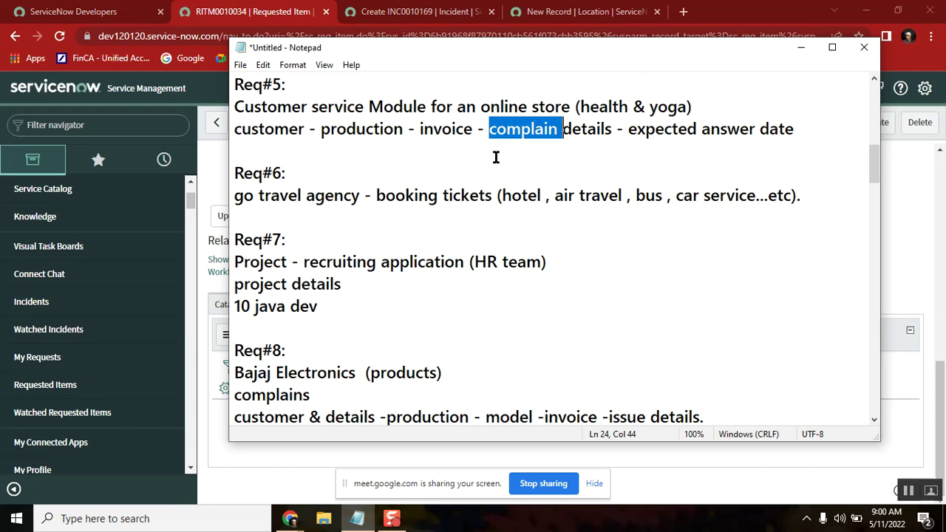
pyautogui.doubleClick(524, 108)
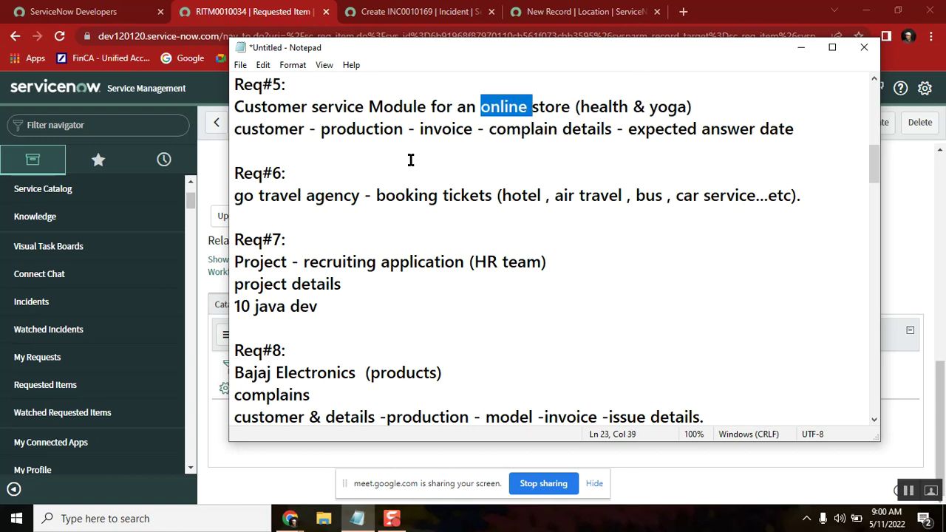
# Highlight tickets, hotel, air, bus and car service in the Req#6 travel-agency line.
pyautogui.doubleClick(259, 174)
pyautogui.click(321, 207)
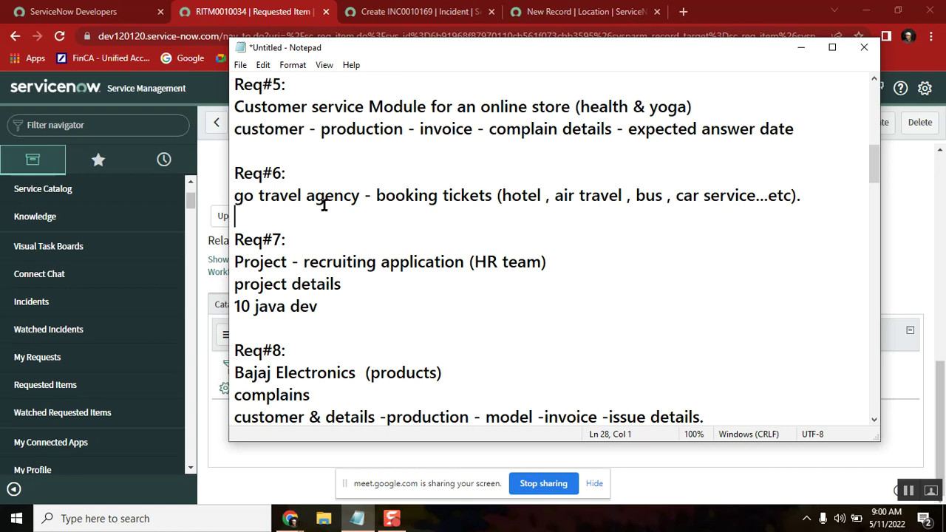
pyautogui.doubleClick(468, 198)
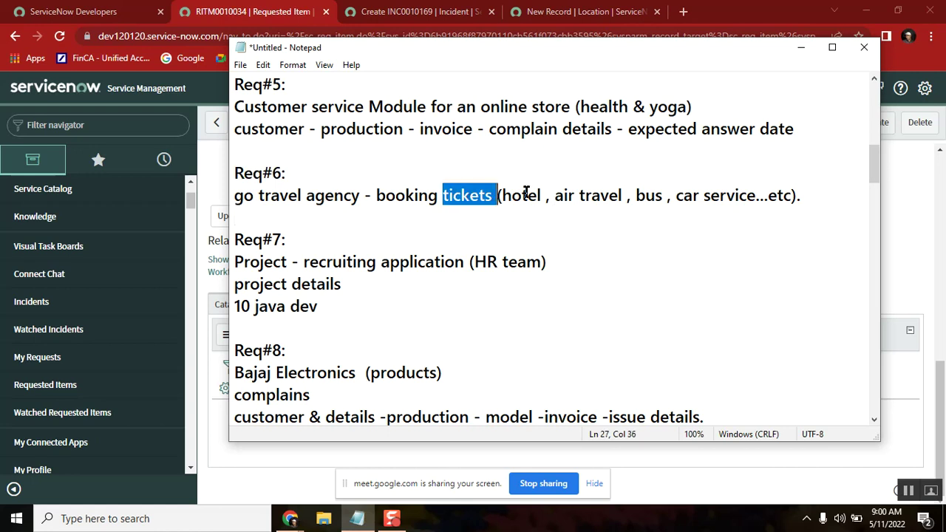
pyautogui.doubleClick(525, 194)
pyautogui.doubleClick(565, 195)
pyautogui.doubleClick(648, 196)
pyautogui.doubleClick(694, 197)
pyautogui.doubleClick(760, 196)
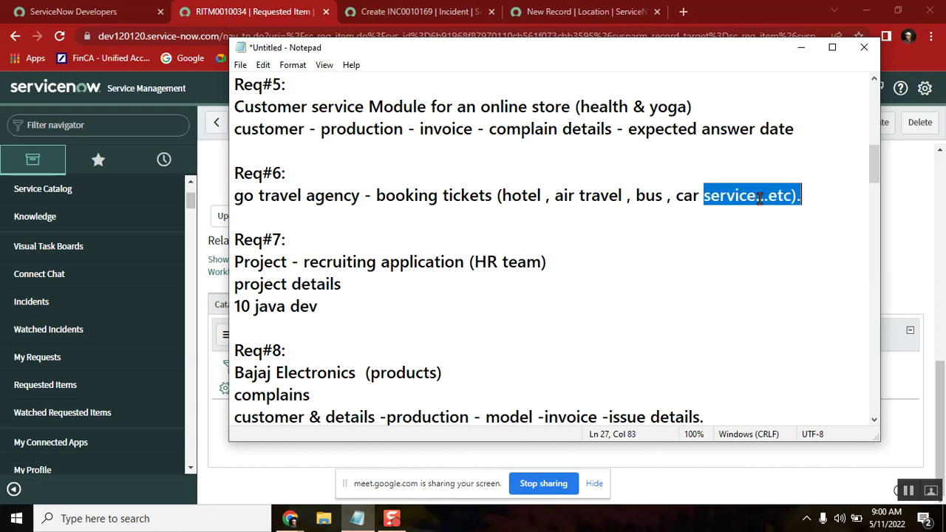
# Review agency, travel and hotel in Req#6 and select the whole Req#6 entry.
pyautogui.doubleClick(330, 193)
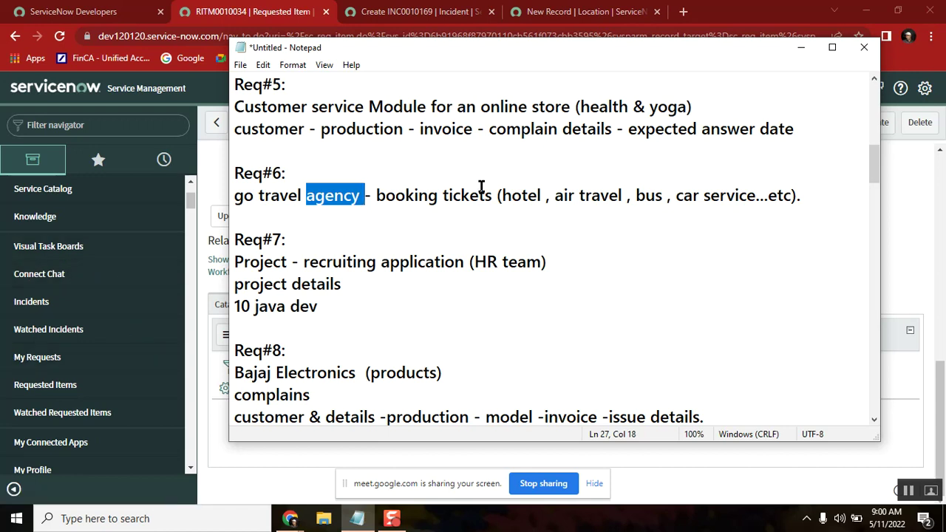
pyautogui.doubleClick(286, 195)
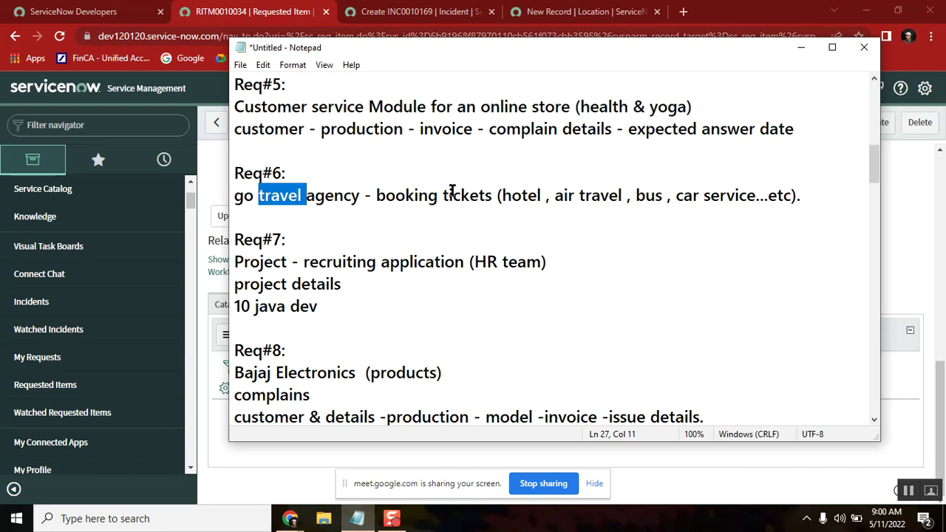
pyautogui.click(527, 194)
pyautogui.doubleClick(526, 192)
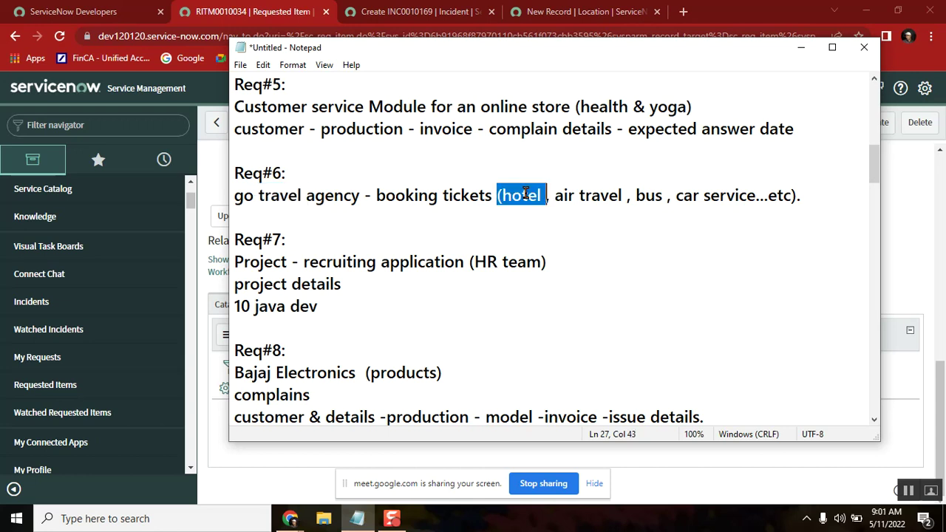
pyautogui.doubleClick(622, 195)
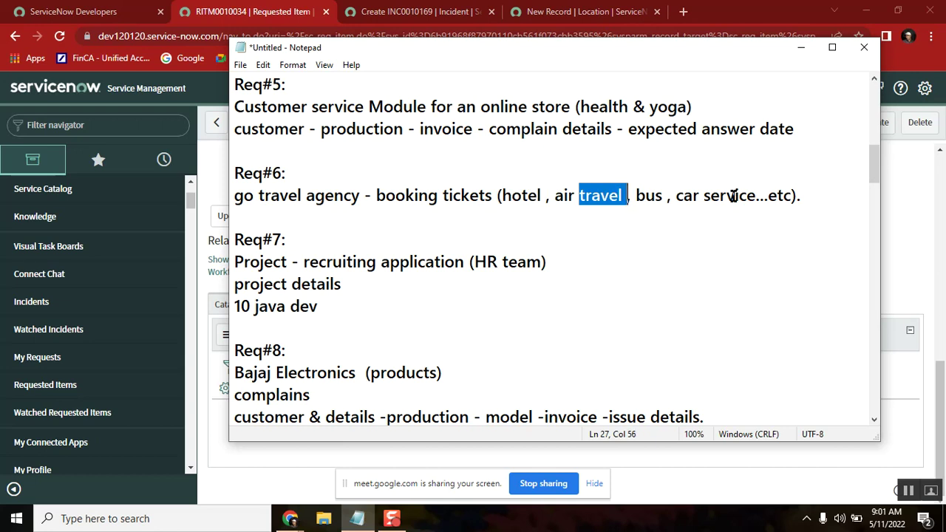
pyautogui.click(810, 195)
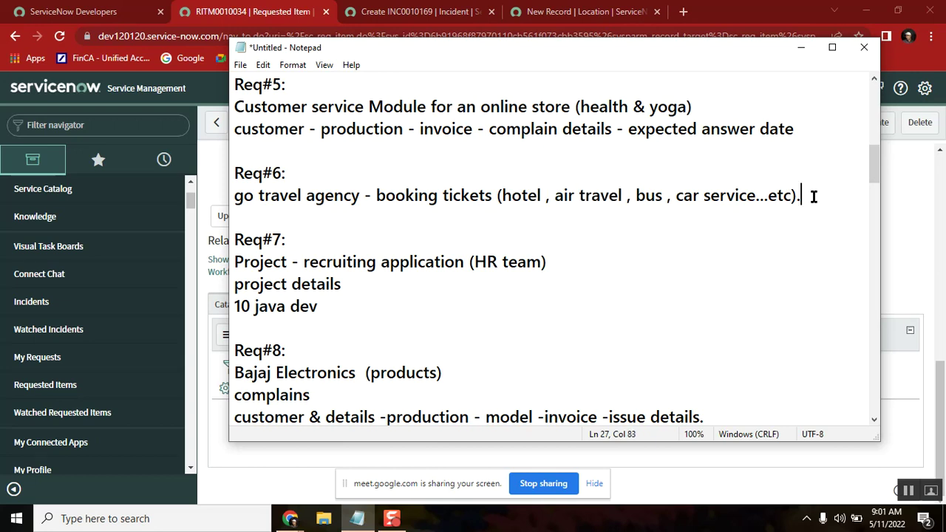
pyautogui.click(491, 215)
pyautogui.moveTo(487, 216); pyautogui.dragTo(237, 171)
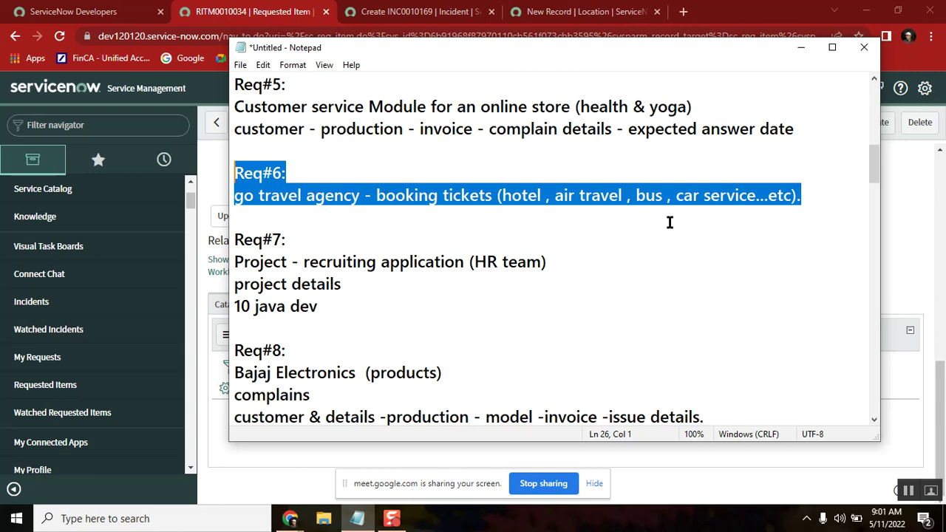
pyautogui.doubleClick(448, 190)
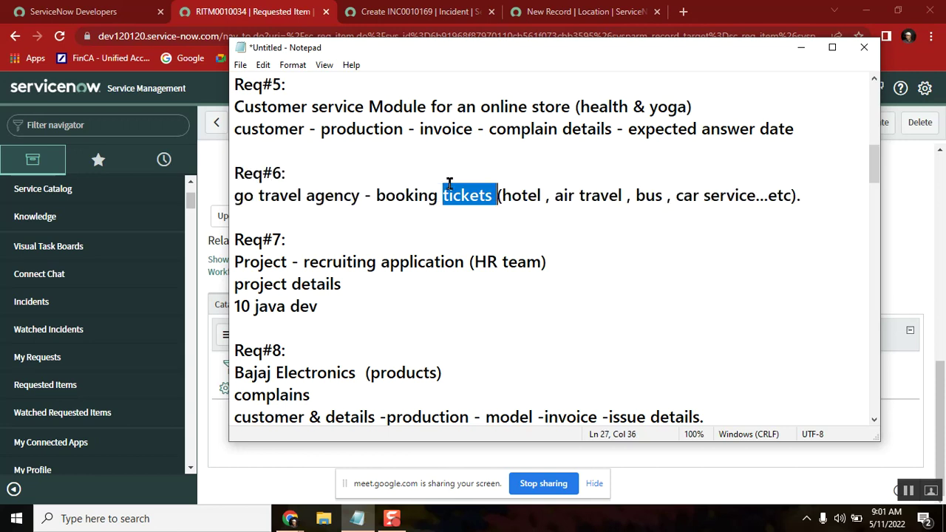
# Scroll down to Req#7 and highlight Project and HR in its title.
pyautogui.click(874, 419)
pyautogui.click(874, 420)
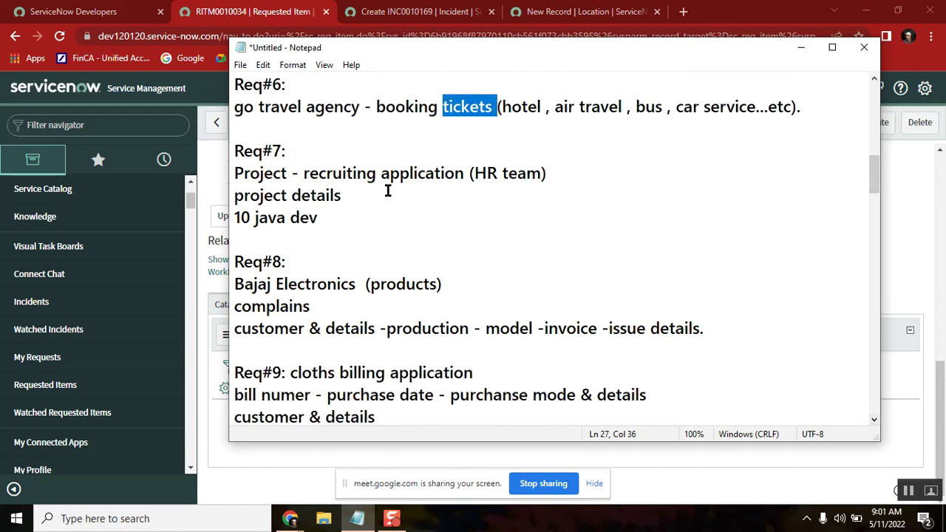
pyautogui.doubleClick(263, 169)
pyautogui.doubleClick(480, 173)
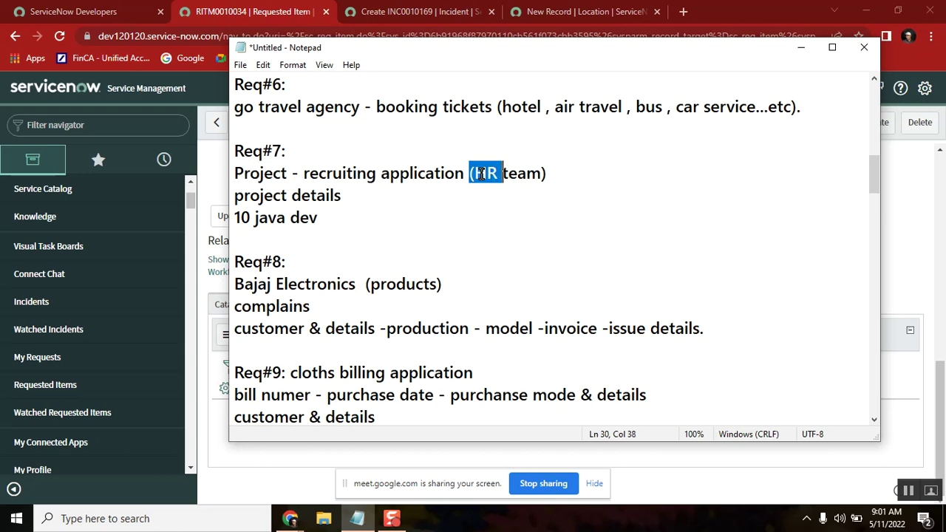
# Scroll back to Req#5 and select its whole customer service entry text.
pyautogui.click(873, 80)
pyautogui.click(873, 79)
pyautogui.click(873, 80)
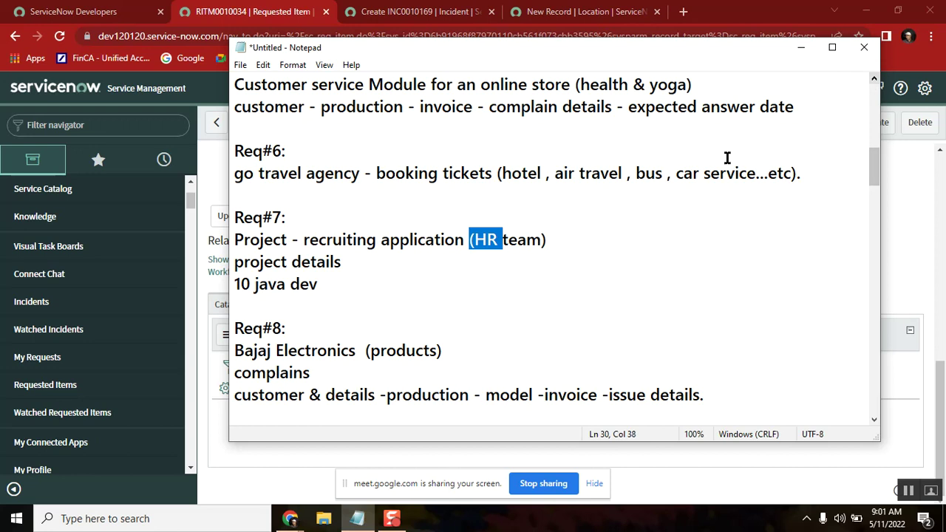
pyautogui.click(873, 80)
pyautogui.doubleClick(873, 80)
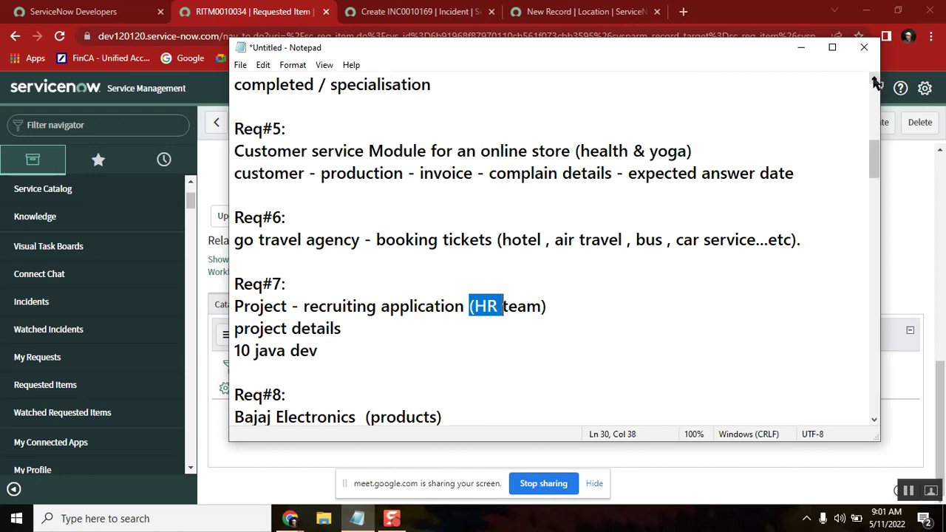
pyautogui.click(809, 171)
pyautogui.moveTo(809, 171); pyautogui.dragTo(237, 131)
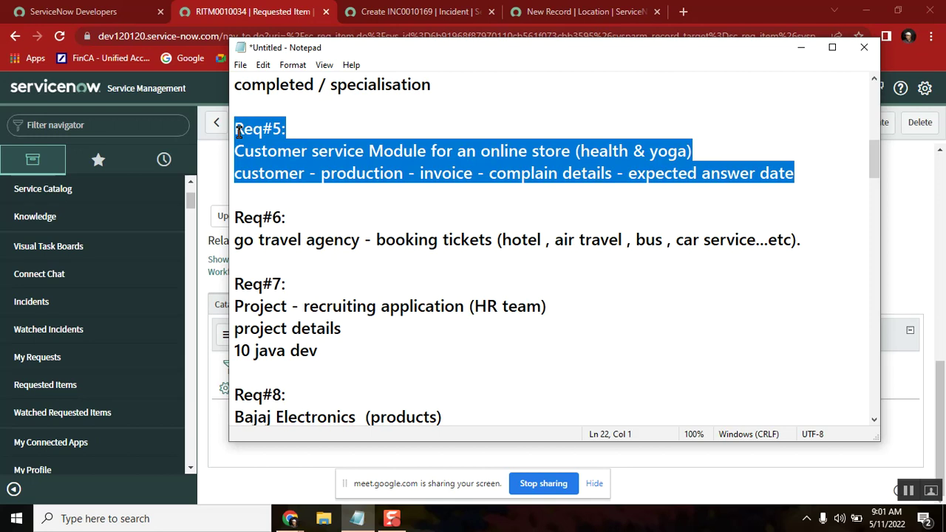
pyautogui.click(604, 184)
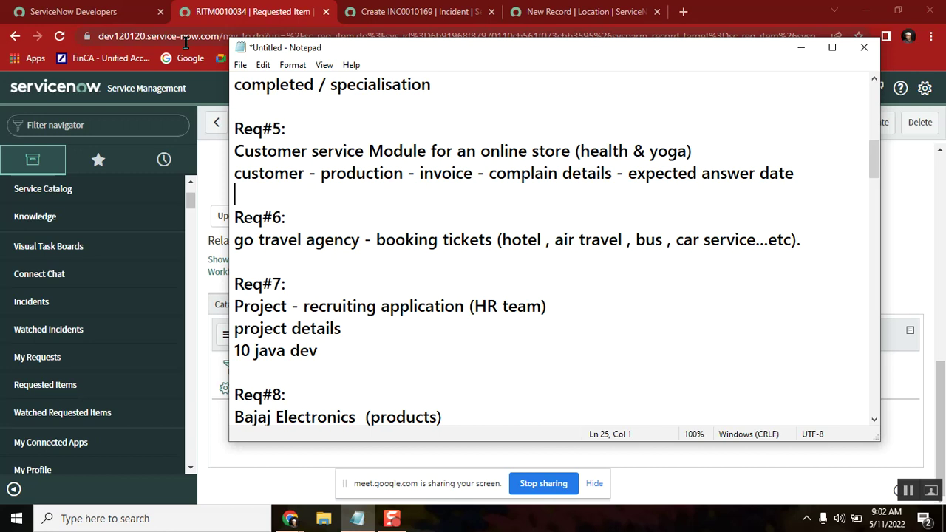
pyautogui.doubleClick(601, 153)
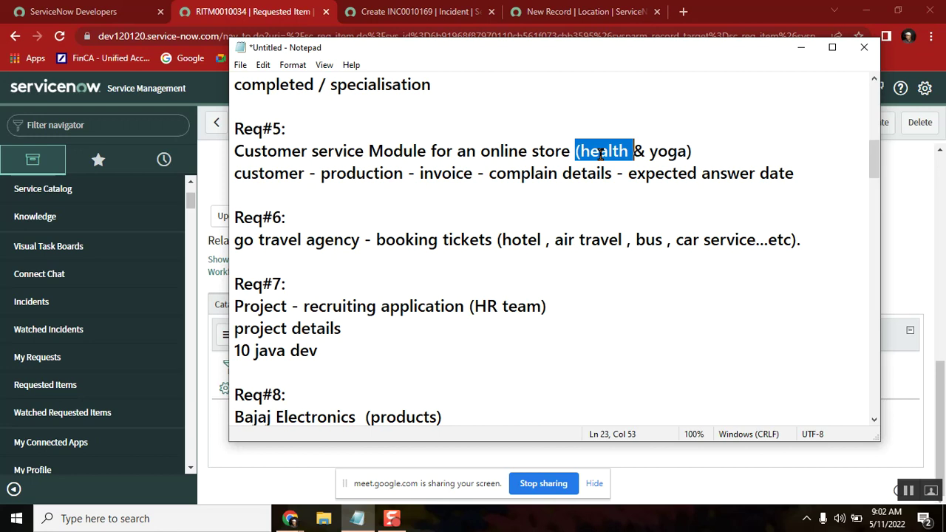
pyautogui.click(599, 152)
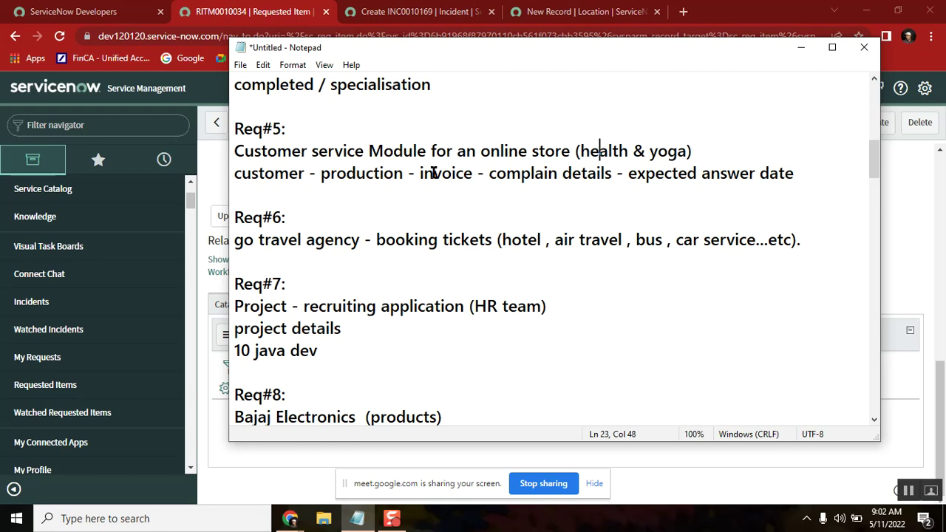
# Enter incident.FORM in the navigator and switch to the new INC0010169 incident tab.
pyautogui.click(127, 129)
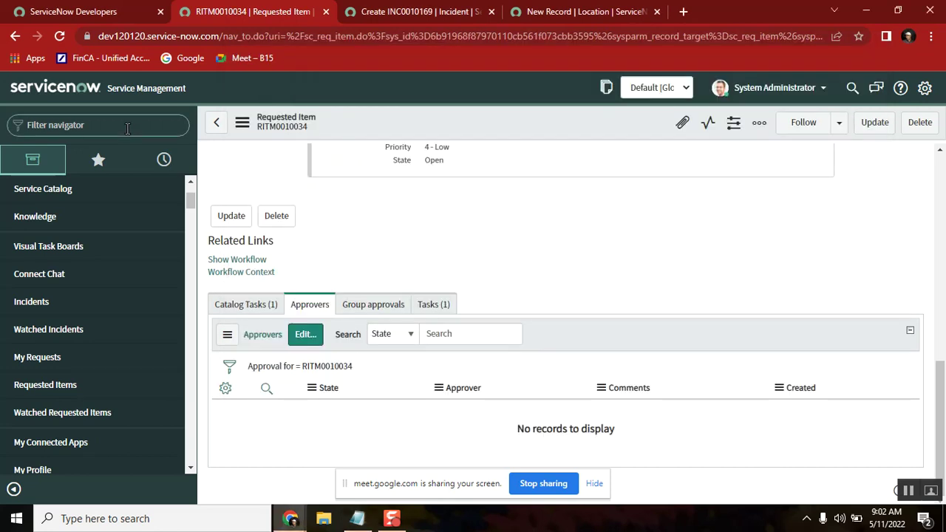
pyautogui.write('l')
pyautogui.write('n')
pyautogui.write('ciden')
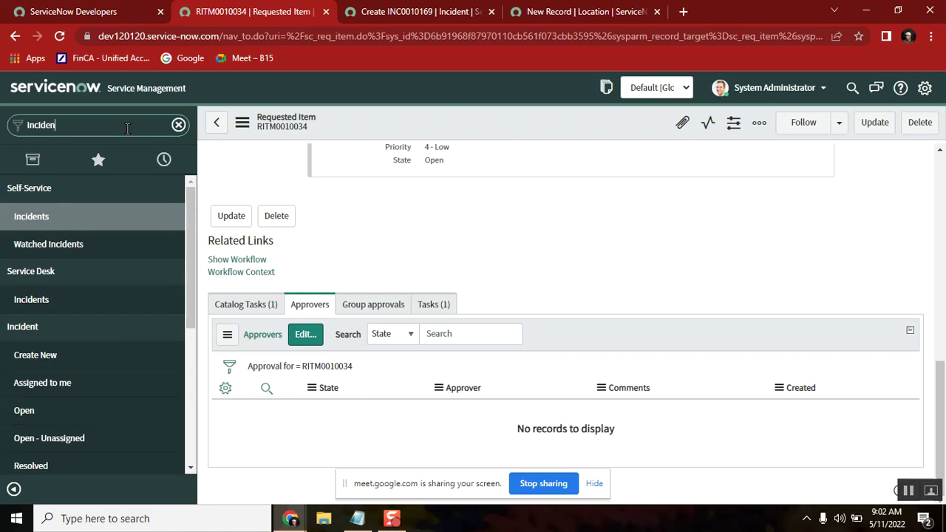
pyautogui.write('t.FORM')
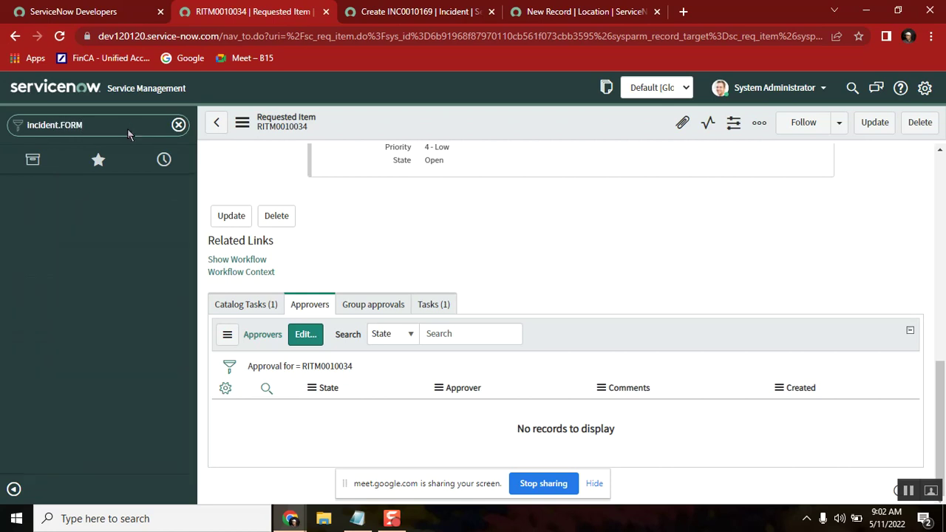
pyautogui.press('Return')
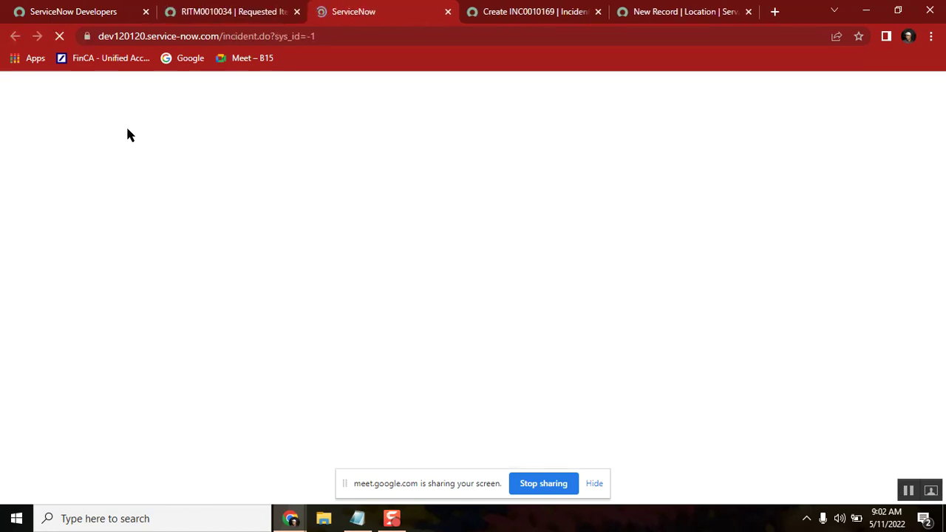
pyautogui.click(447, 12)
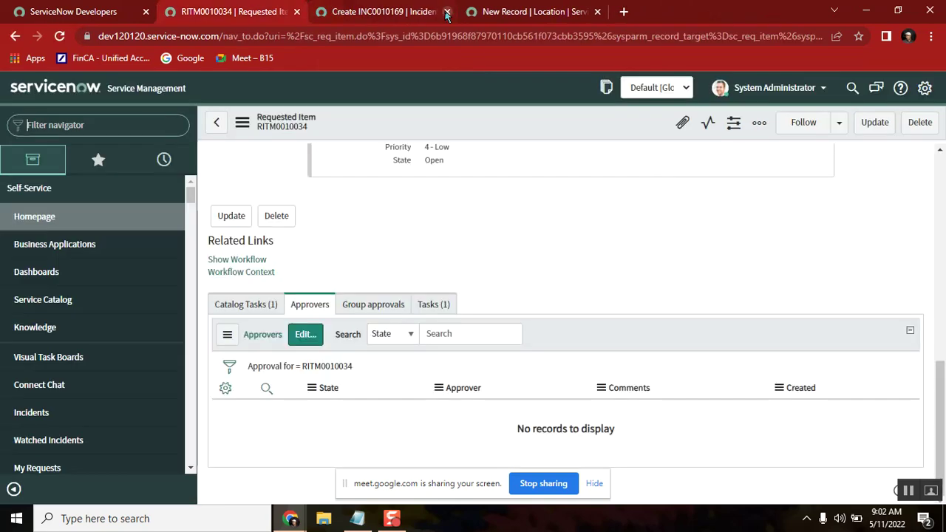
pyautogui.click(405, 12)
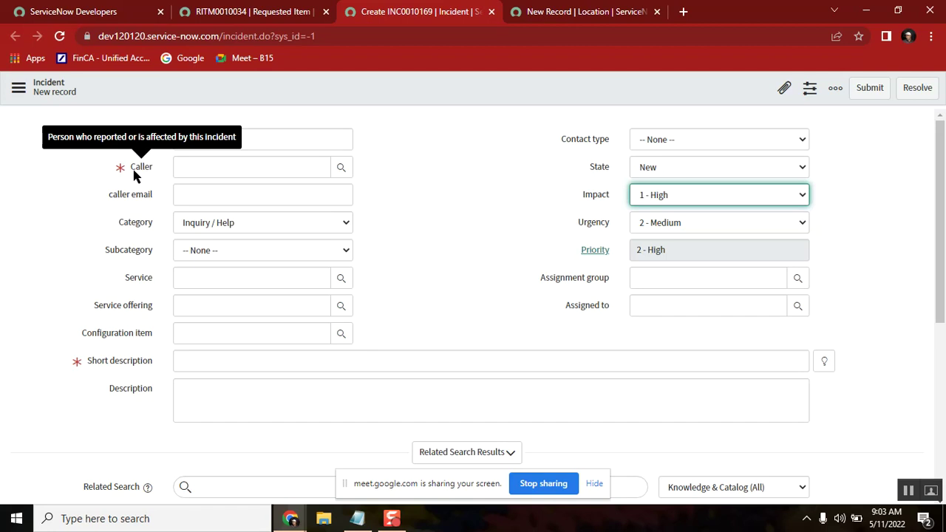
# Choose the first listed user as caller, which assigns Service Desk and sets priority 4 - Low.
pyautogui.click(340, 170)
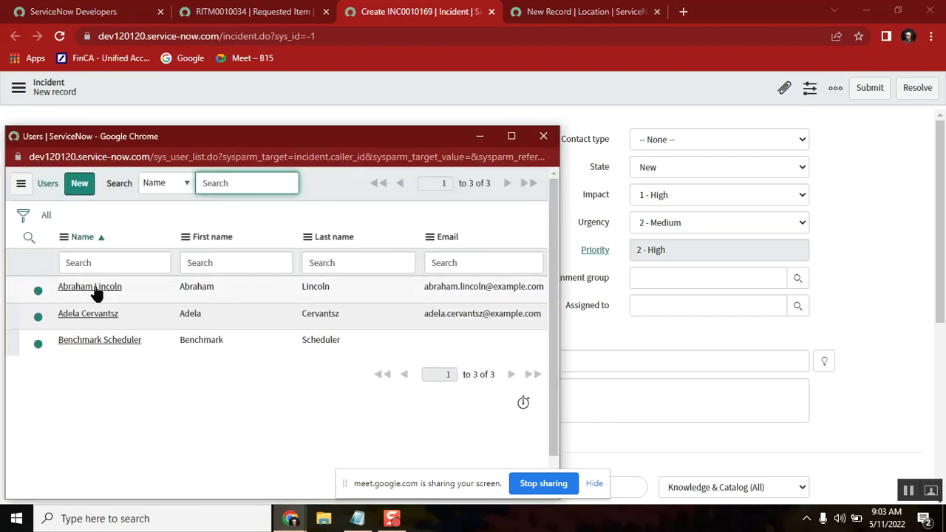
pyautogui.click(96, 293)
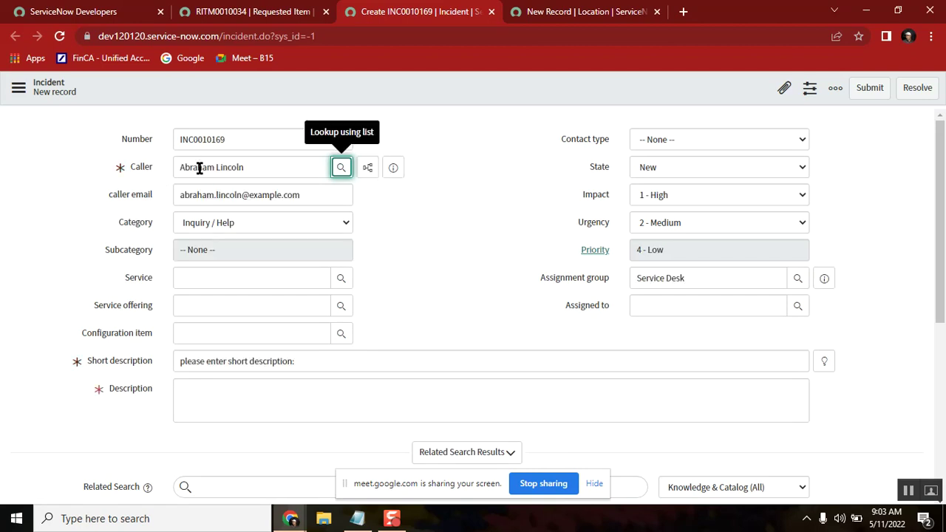
pyautogui.moveTo(272, 162); pyautogui.dragTo(173, 165)
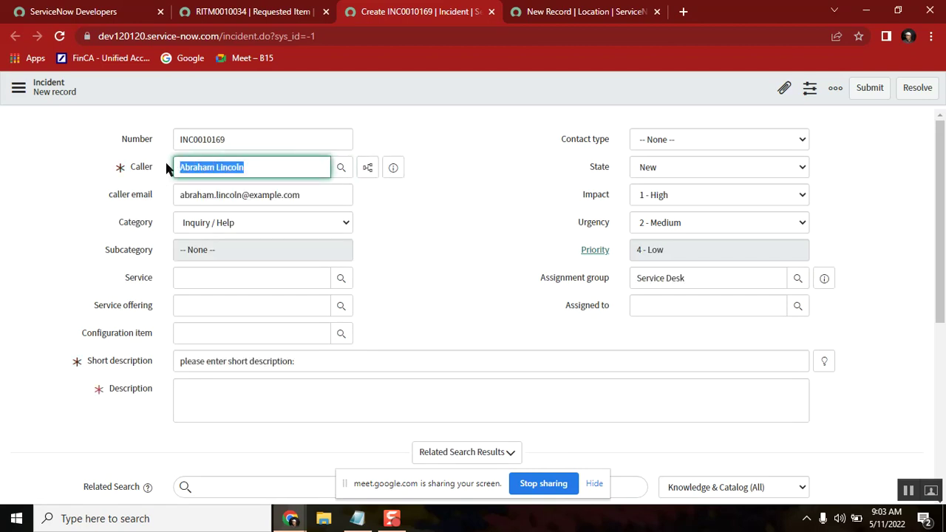
pyautogui.click(342, 170)
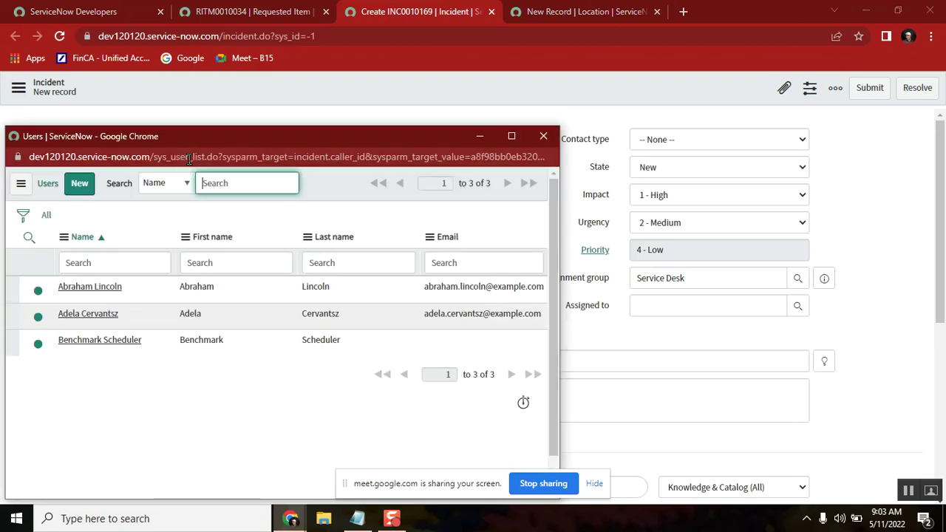
pyautogui.moveTo(190, 158); pyautogui.dragTo(154, 156)
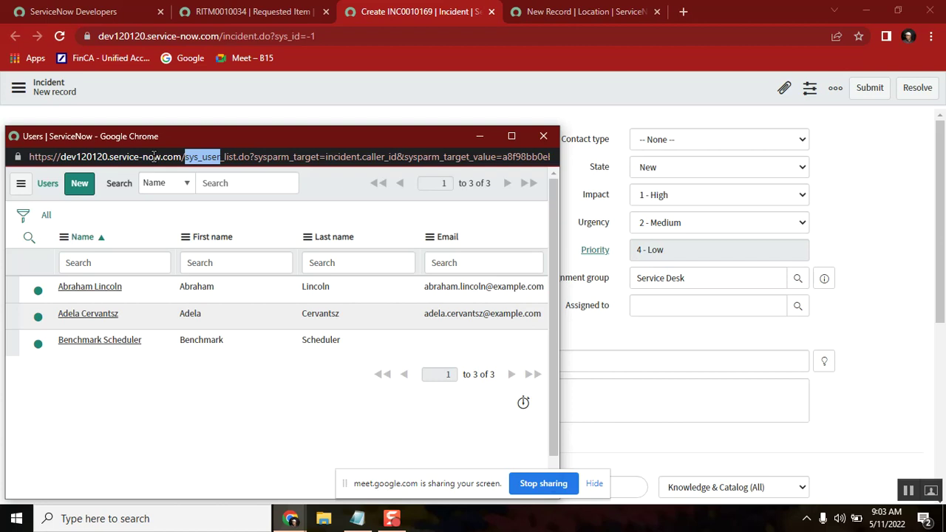
pyautogui.click(543, 136)
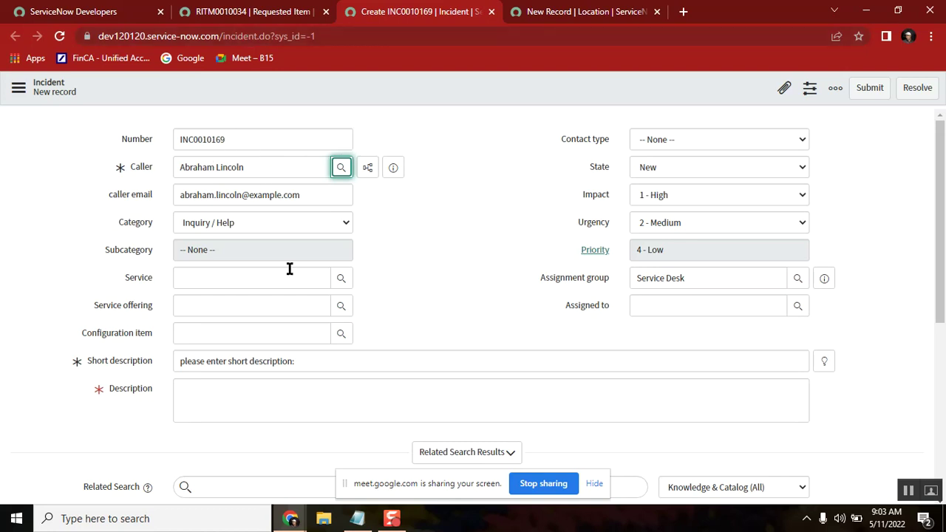
pyautogui.doubleClick(106, 306)
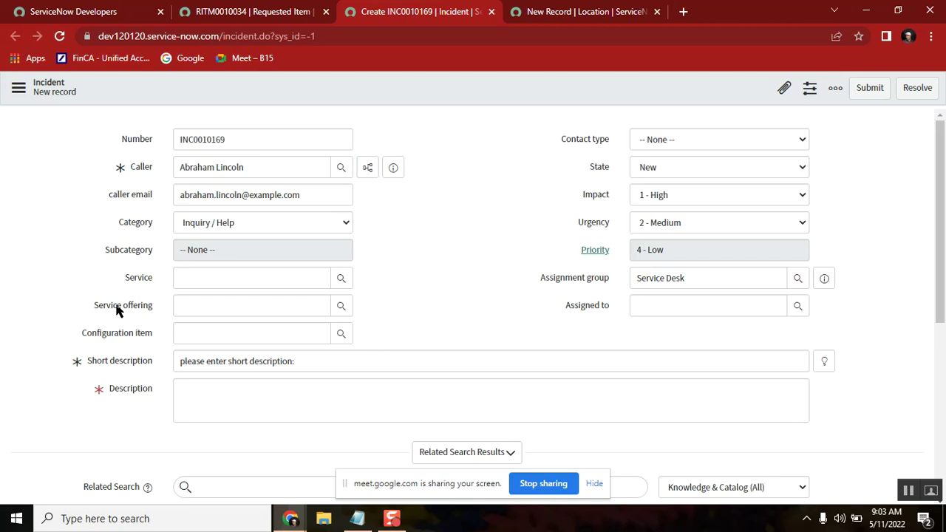
pyautogui.click(257, 307)
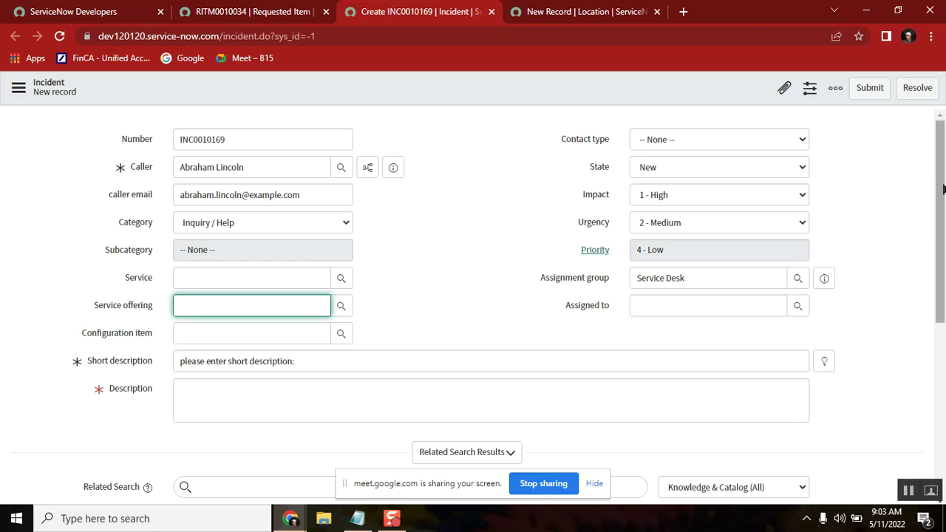
pyautogui.scroll(-4, 294, 339)
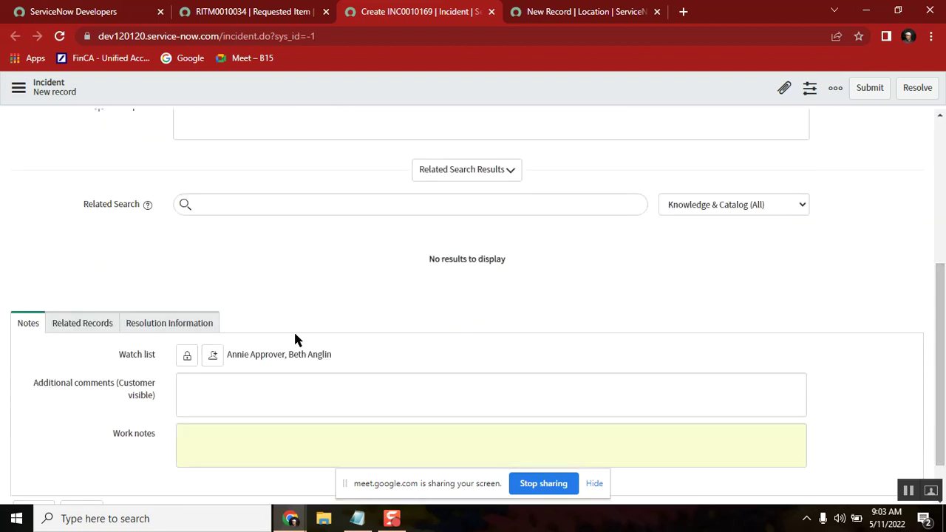
pyautogui.click(92, 323)
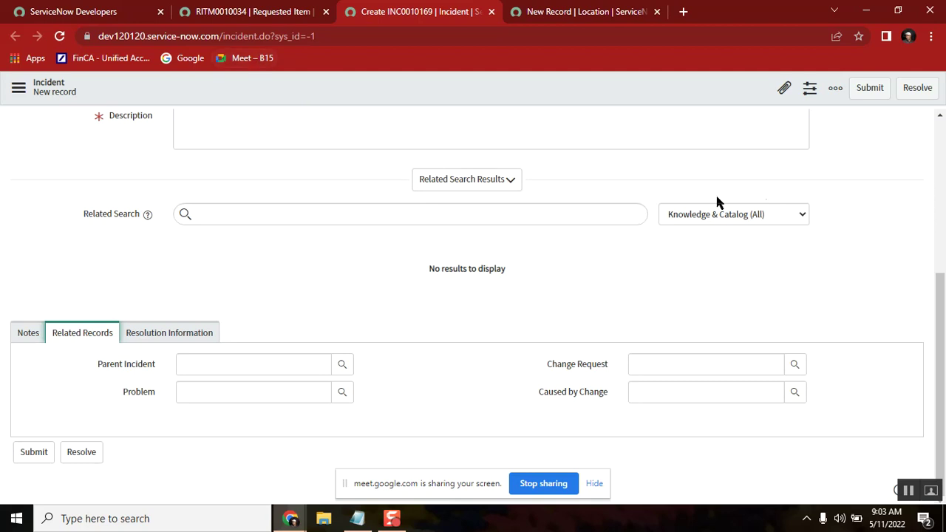
pyautogui.scroll(4, 943, 131)
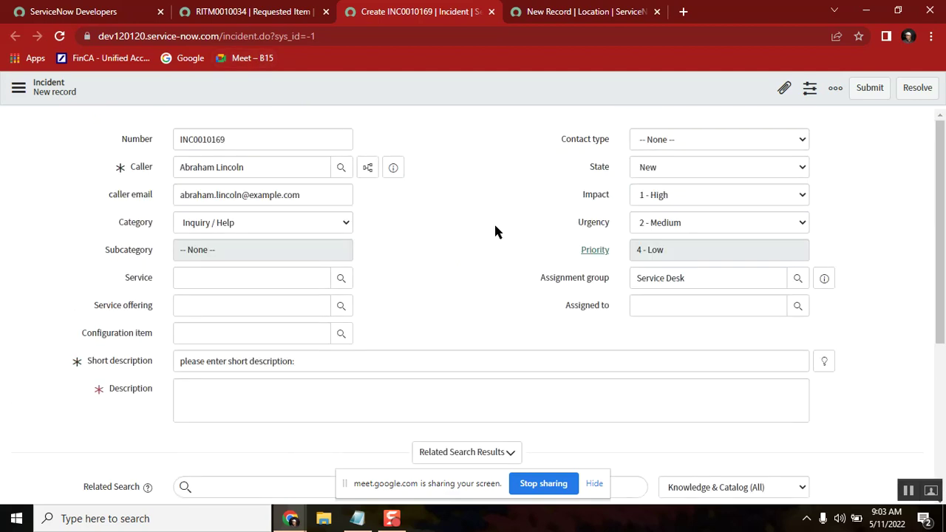
pyautogui.doubleClick(271, 151)
pyautogui.click(260, 169)
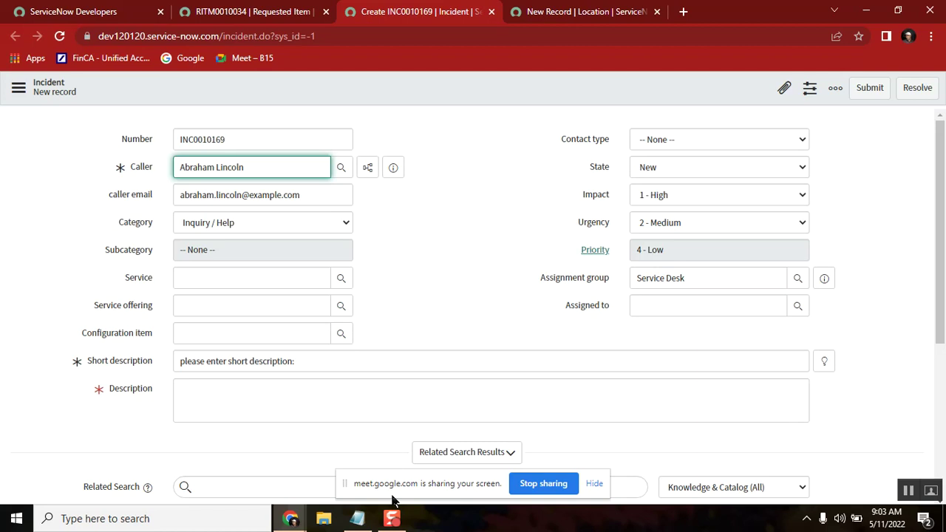
pyautogui.moveTo(355, 520)
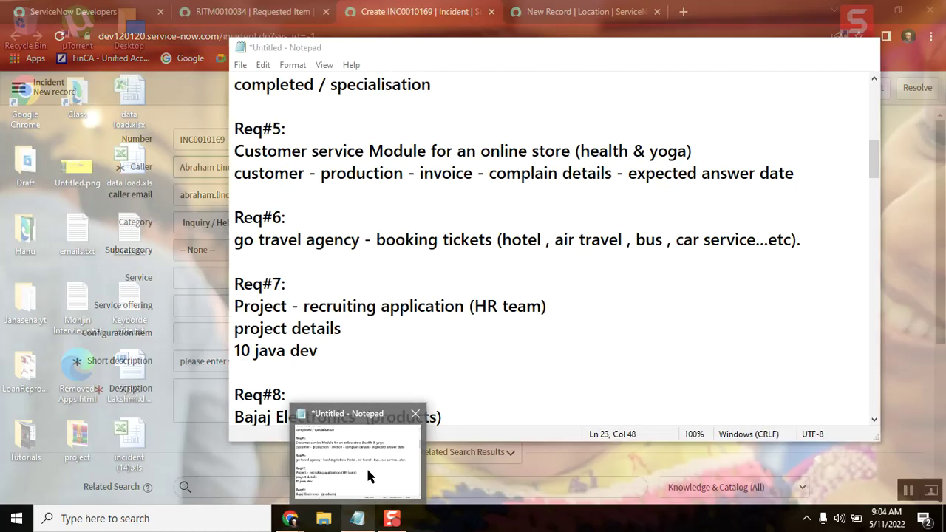
# Bring Notepad forward, reposition it, and review the Req#5 through Req#7 text.
pyautogui.click(365, 466)
pyautogui.moveTo(488, 49); pyautogui.dragTo(556, 64)
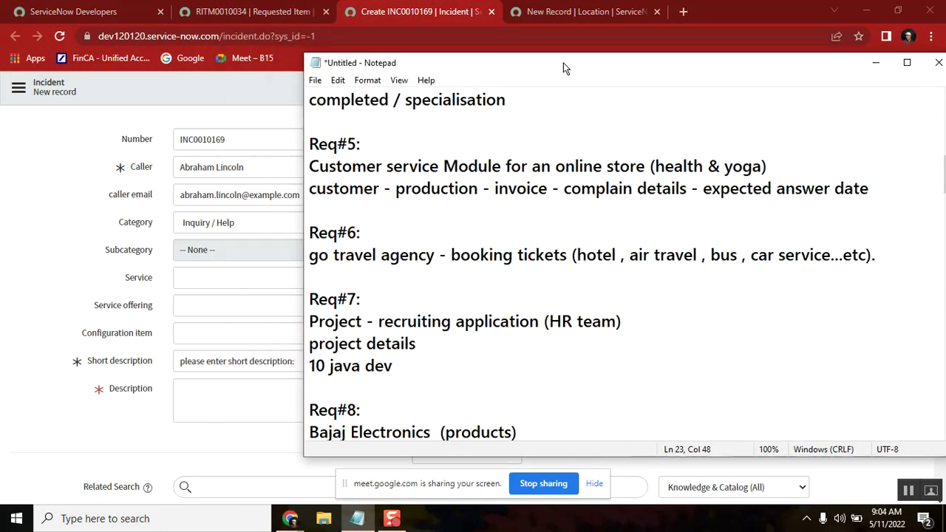
pyautogui.moveTo(773, 168); pyautogui.dragTo(639, 167)
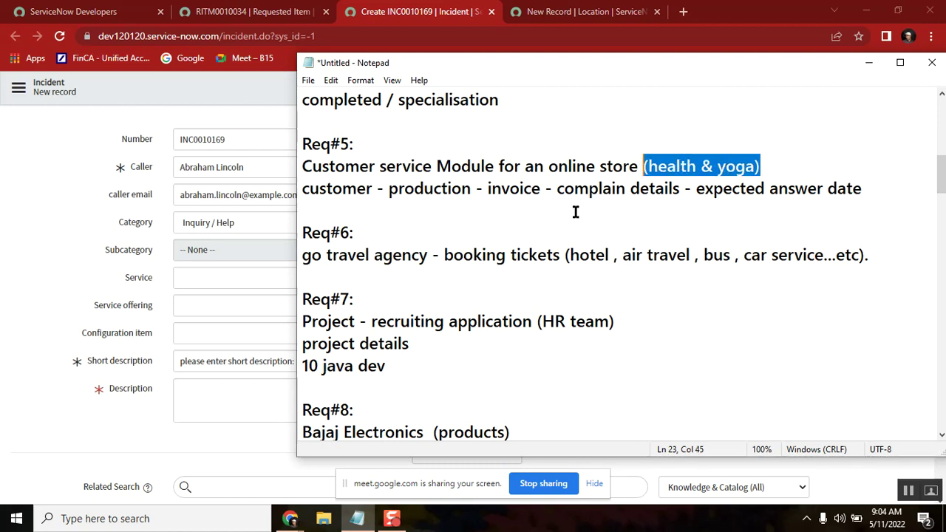
pyautogui.click(553, 233)
pyautogui.press('Down')
pyautogui.press('Down')
pyautogui.press('Down')
pyautogui.press('Down')
pyautogui.press('Down')
pyautogui.press('Down')
pyautogui.press('Down')
pyautogui.press('Down')
pyautogui.press('Down')
pyautogui.press('Down')
pyautogui.press('Down')
pyautogui.press('Down')
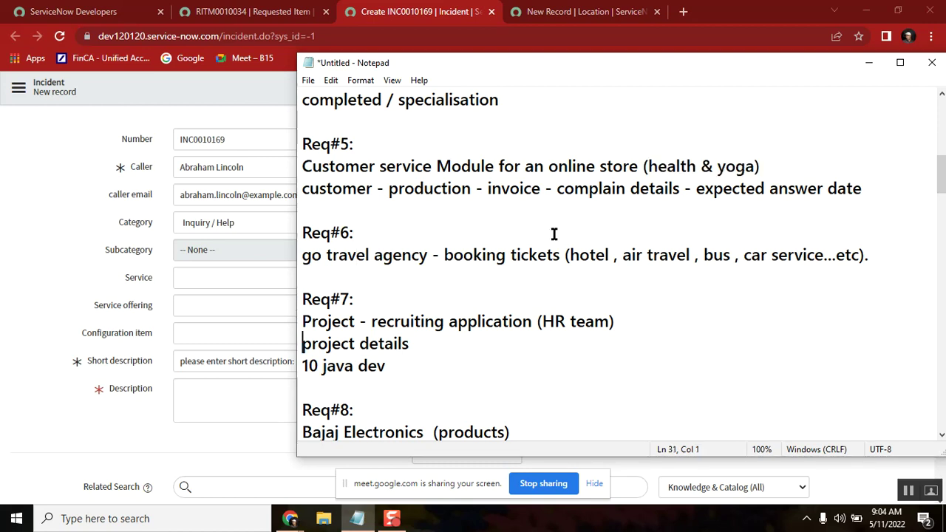
pyautogui.press('Down')
pyautogui.press('Down')
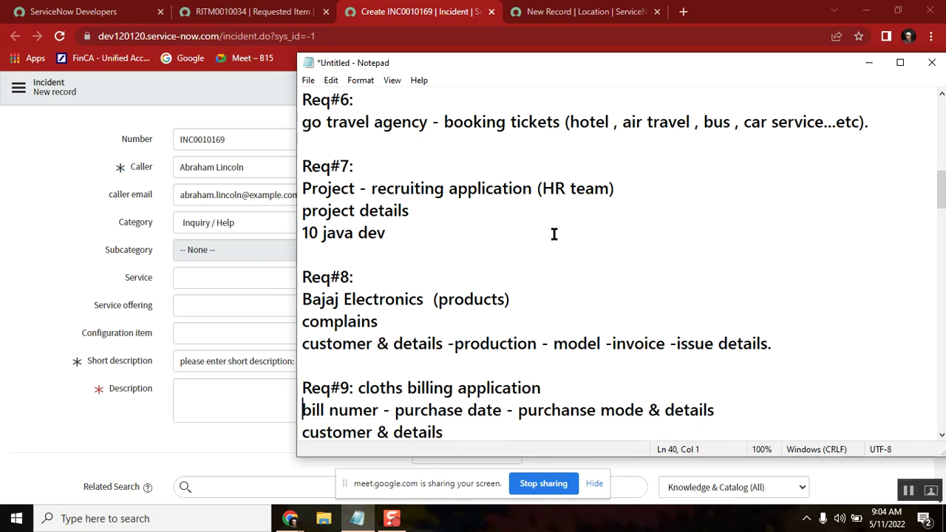
pyautogui.doubleClick(491, 189)
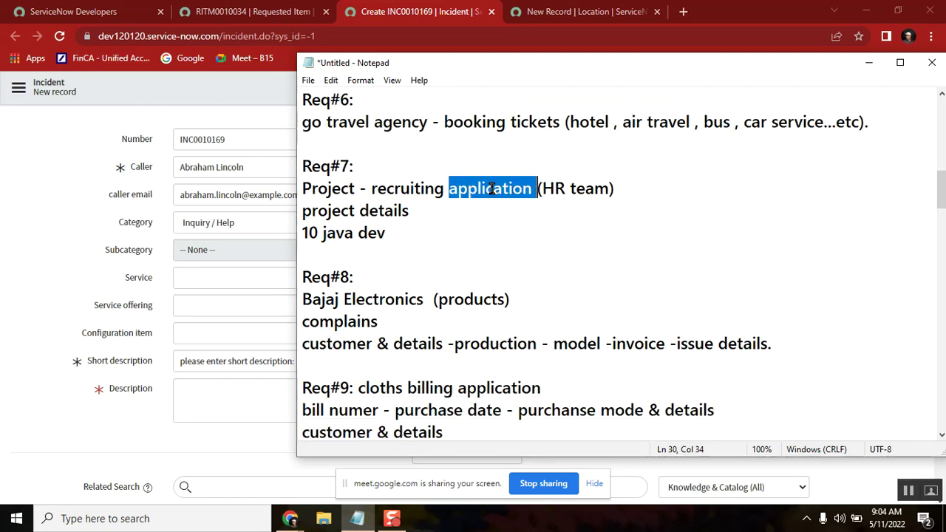
pyautogui.click(321, 166)
pyautogui.doubleClick(320, 165)
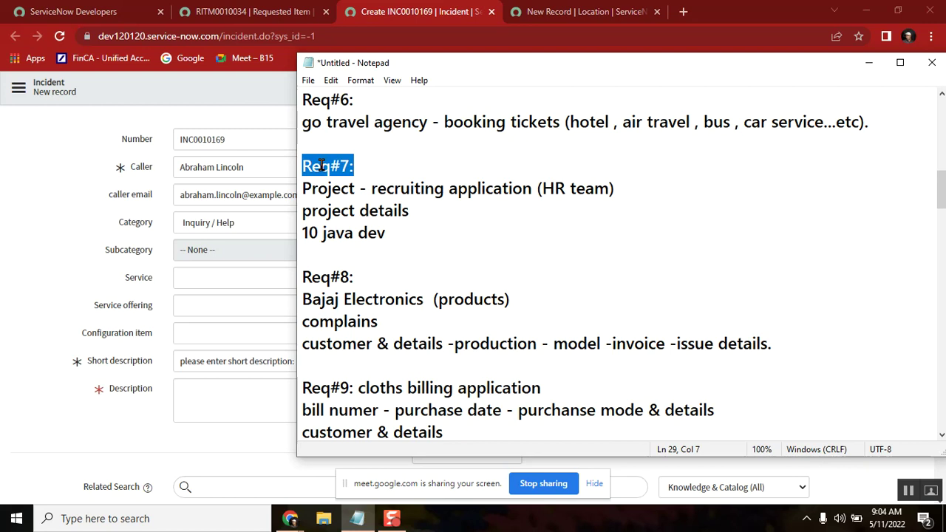
pyautogui.doubleClick(324, 214)
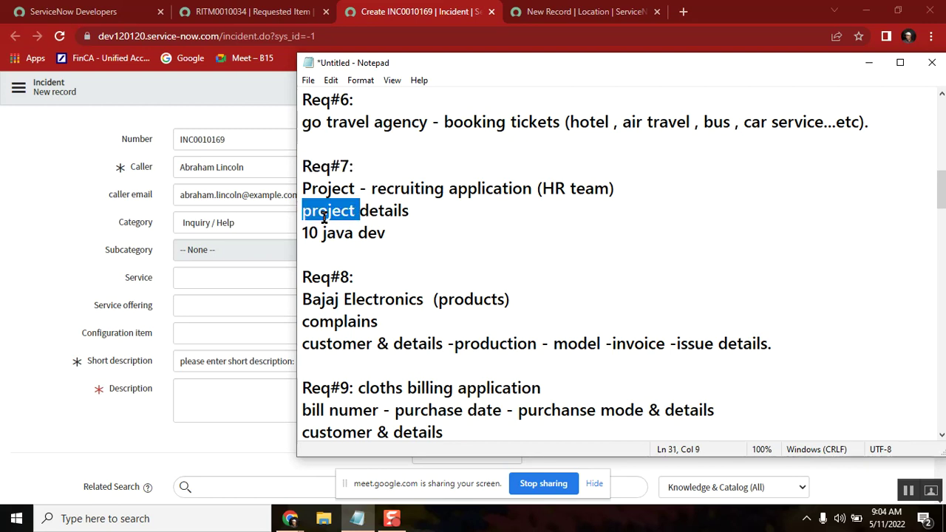
pyautogui.doubleClick(387, 233)
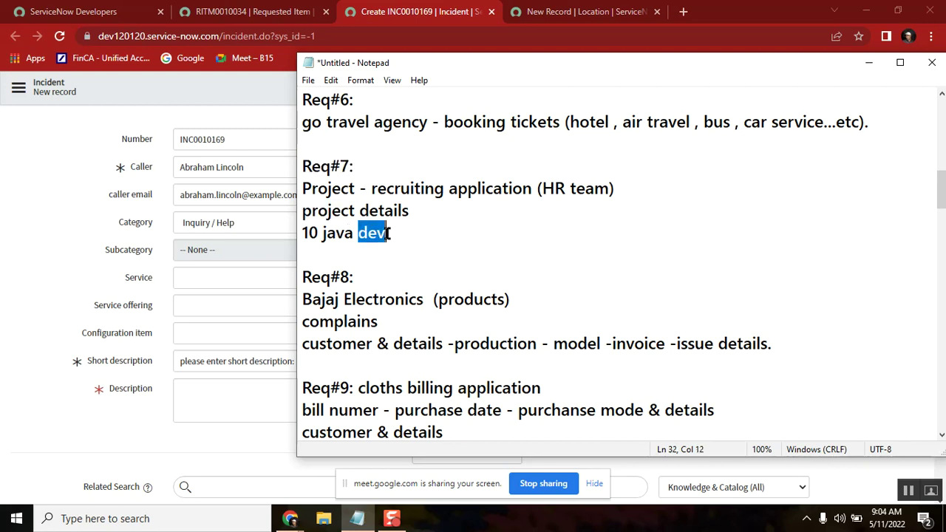
pyautogui.click(388, 234)
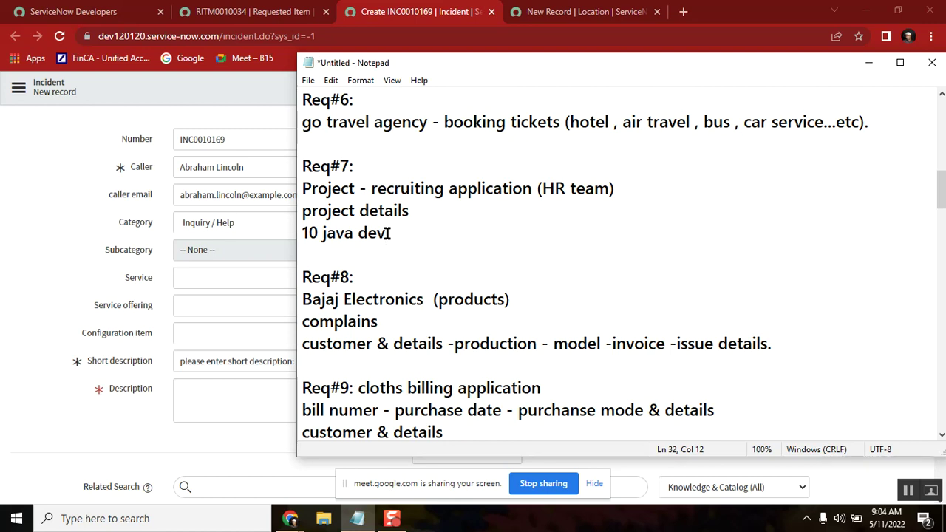
pyautogui.doubleClick(565, 189)
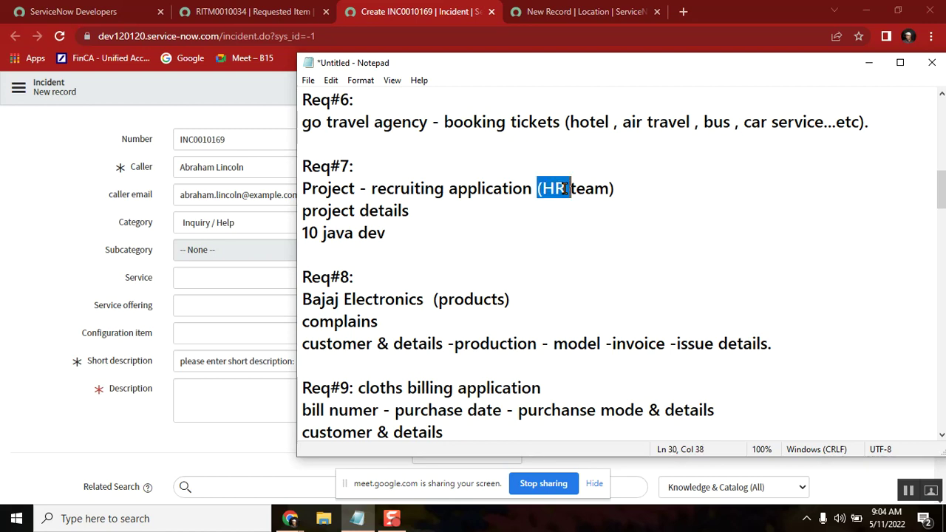
# Add '(catalog items)' after the Req#7: heading.
pyautogui.click(416, 190)
pyautogui.click(387, 166)
pyautogui.write('cat')
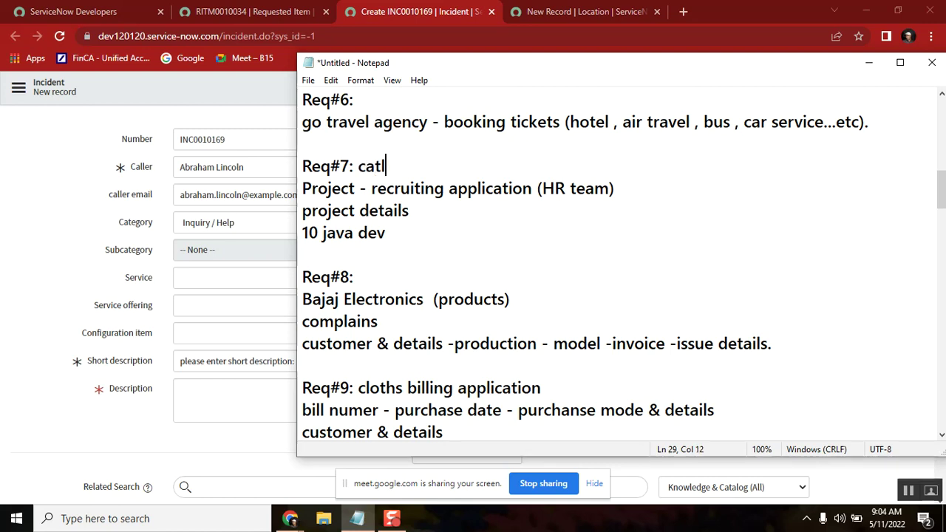
pyautogui.write('alog items')
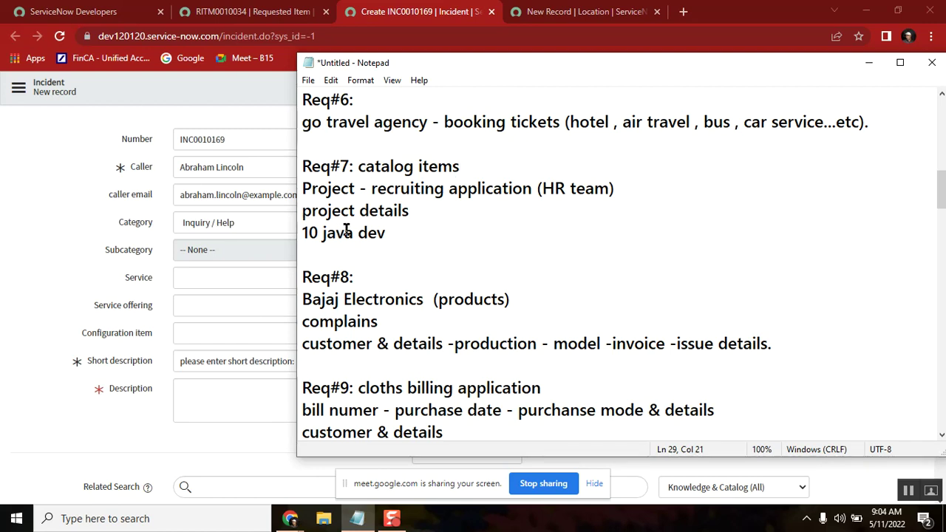
pyautogui.click(356, 164)
pyautogui.write('(')
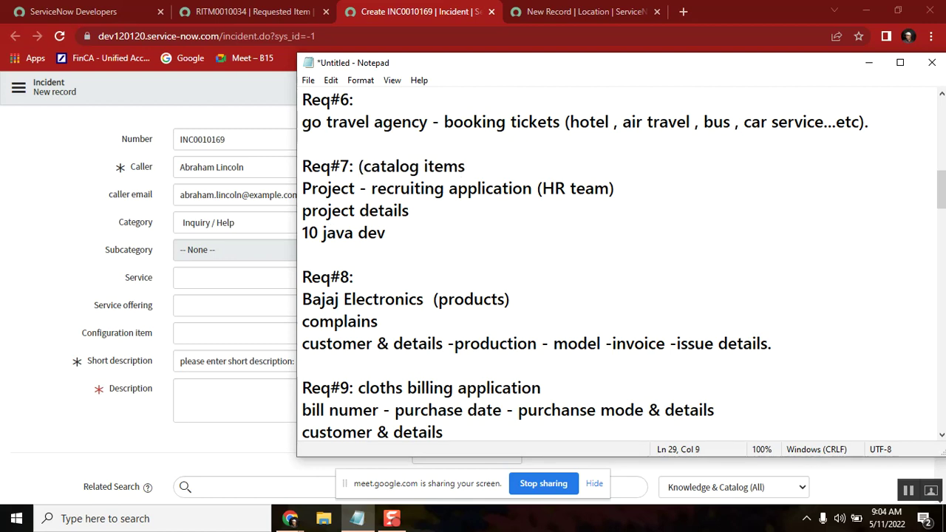
pyautogui.click(492, 167)
pyautogui.write(')')
# Check the new (catalog items) label and the HR team note on Req#7.
pyautogui.doubleClick(554, 194)
pyautogui.click(484, 193)
pyautogui.doubleClick(384, 167)
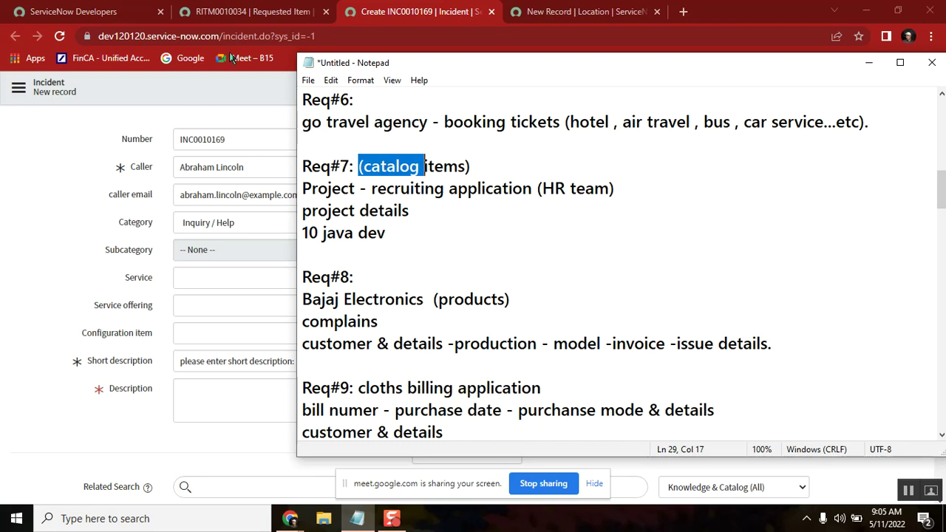
pyautogui.doubleClick(456, 167)
pyautogui.click(489, 170)
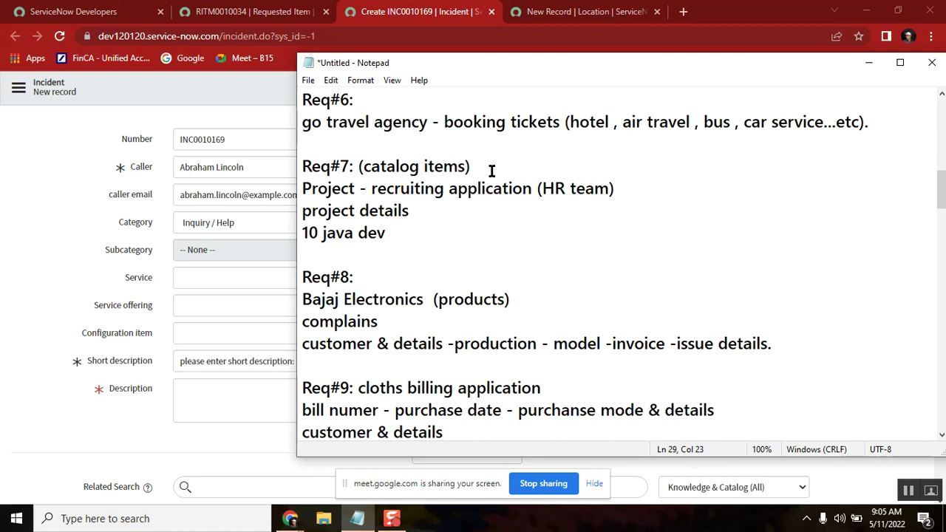
pyautogui.doubleClick(386, 167)
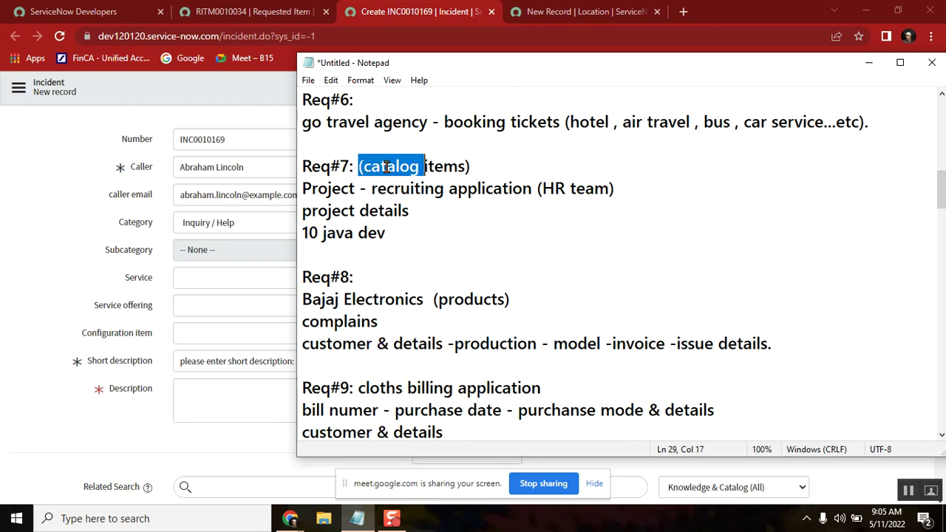
pyautogui.doubleClick(312, 166)
pyautogui.moveTo(425, 175); pyautogui.dragTo(396, 166)
# Move down to Req#8 and glance at the requested item record in Chrome.
pyautogui.click(394, 233)
pyautogui.press('Down')
pyautogui.press('Down')
pyautogui.press('Down')
pyautogui.press('Down')
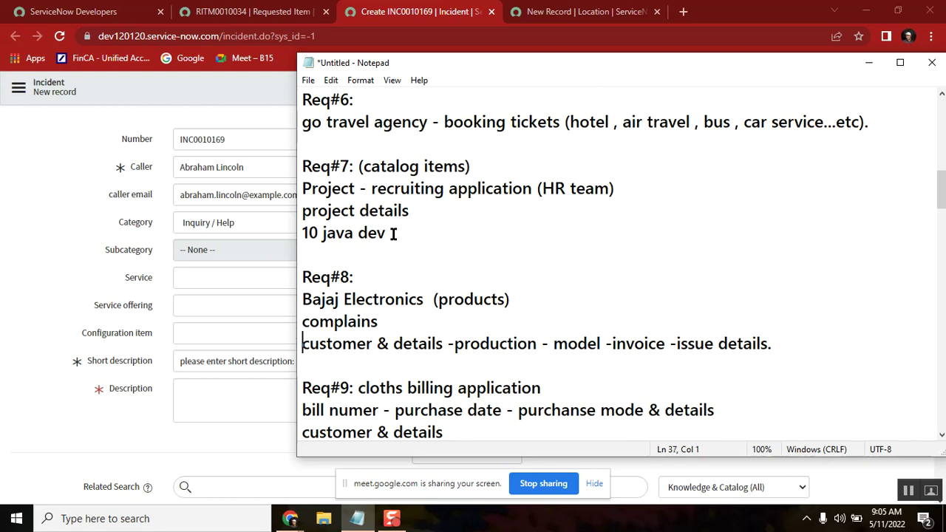
pyautogui.press('Down')
pyautogui.press('Down')
pyautogui.press('Down')
pyautogui.press('Down')
pyautogui.press('Down')
pyautogui.press('Down')
pyautogui.press('Down')
pyautogui.press('Down')
pyautogui.press('Down')
pyautogui.press('Down')
pyautogui.doubleClick(310, 145)
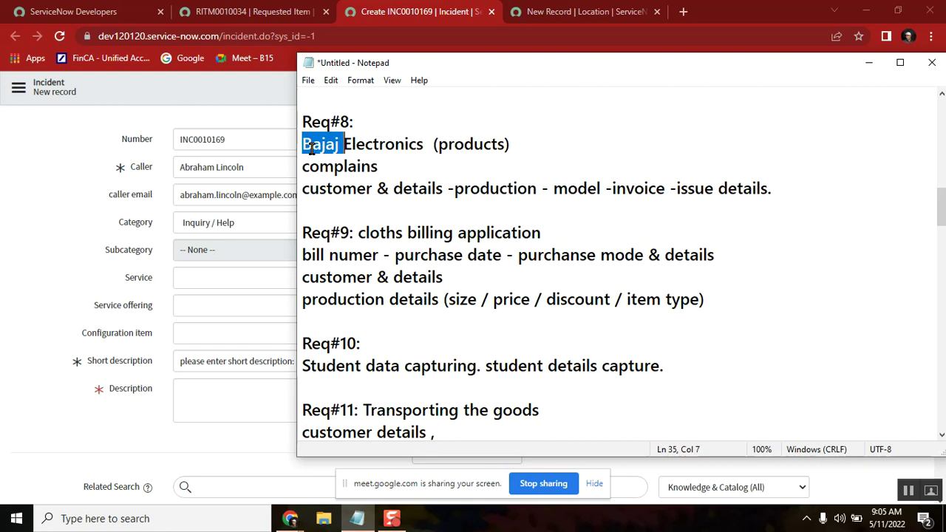
pyautogui.click(251, 12)
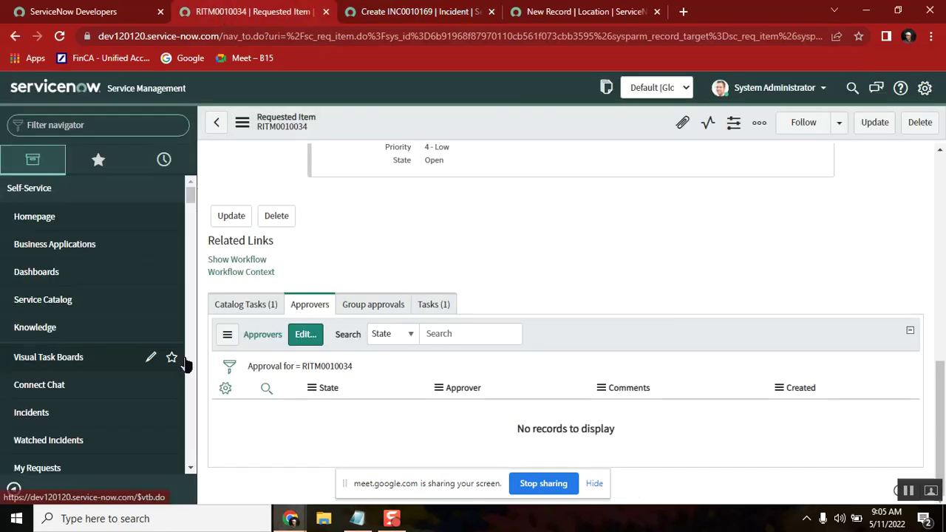
pyautogui.click(357, 518)
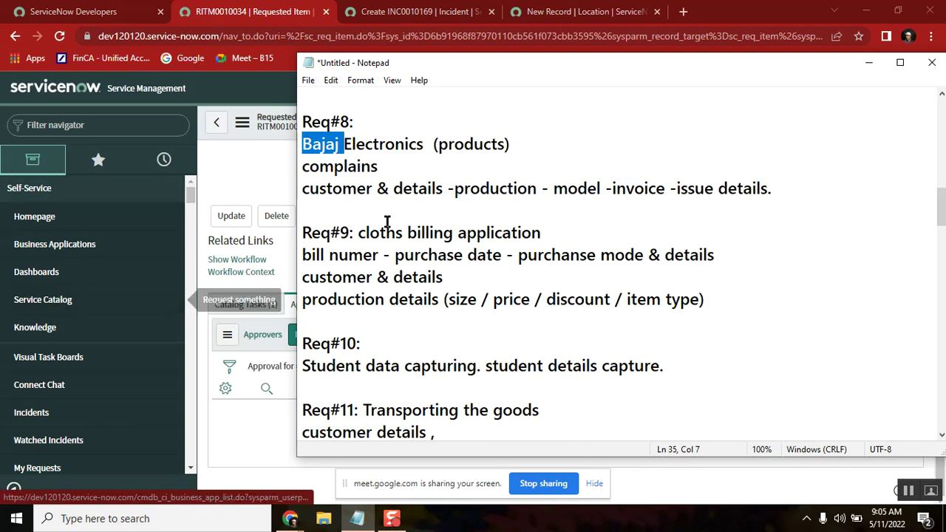
# Review the model, complains and invoice wording in Req#8.
pyautogui.doubleClick(580, 188)
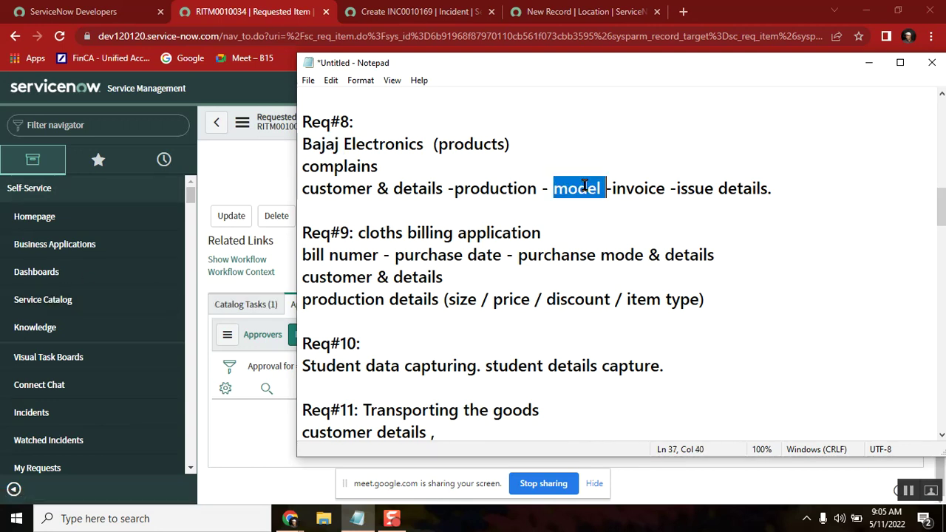
pyautogui.doubleClick(397, 168)
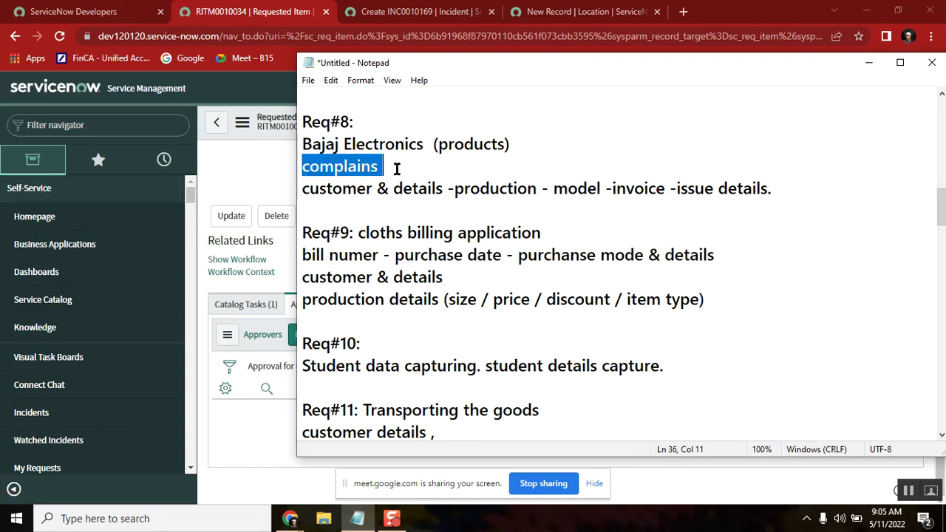
pyautogui.doubleClick(367, 168)
pyautogui.doubleClick(574, 190)
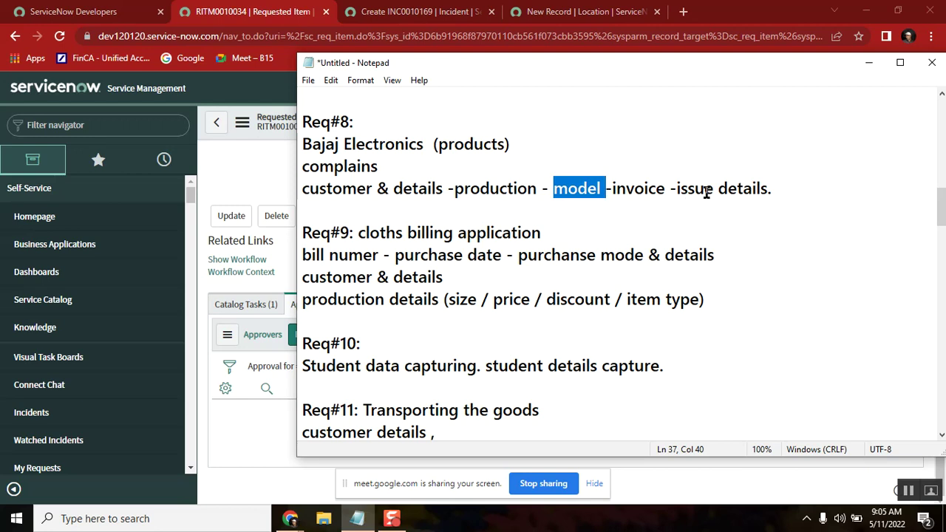
pyautogui.click(675, 186)
pyautogui.doubleClick(634, 187)
pyautogui.click(596, 188)
pyautogui.doubleClick(596, 188)
pyautogui.doubleClick(630, 187)
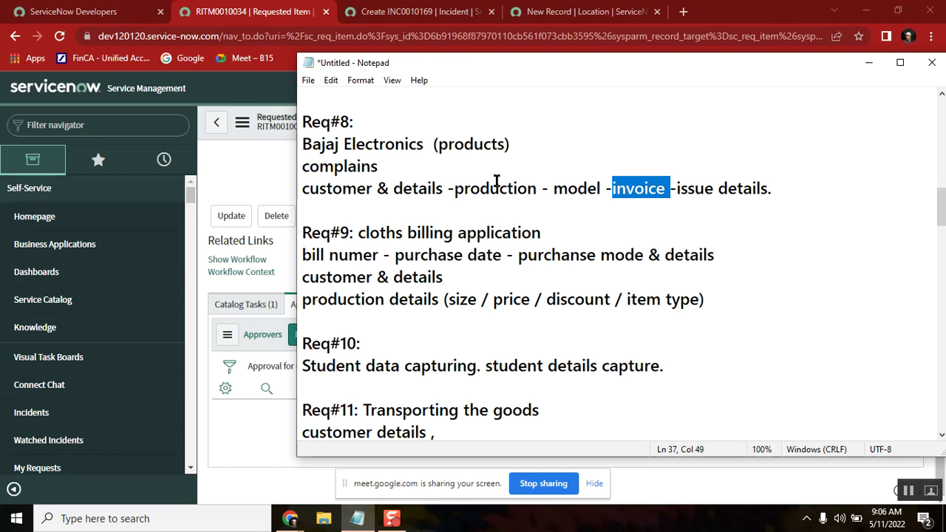
# Review the Bajaj Electronics company name in the Req#8 entry.
pyautogui.doubleClick(391, 140)
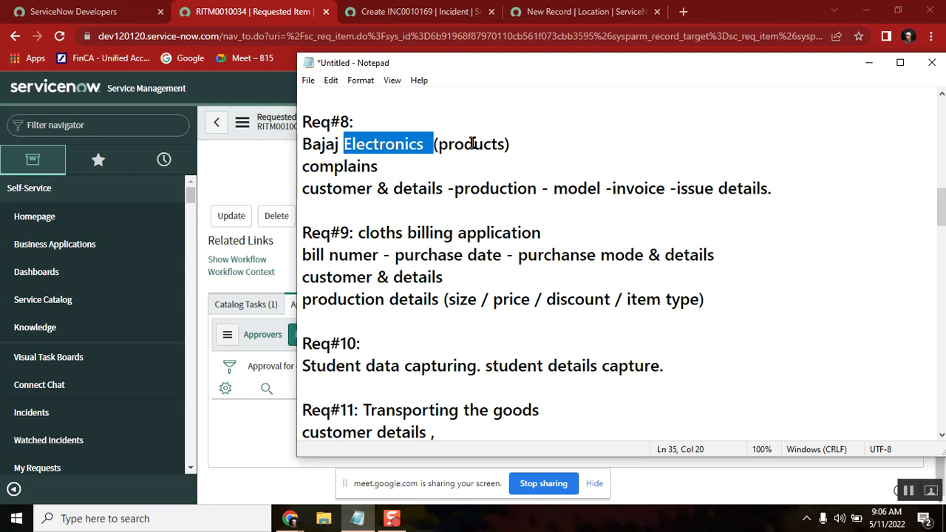
pyautogui.doubleClick(316, 144)
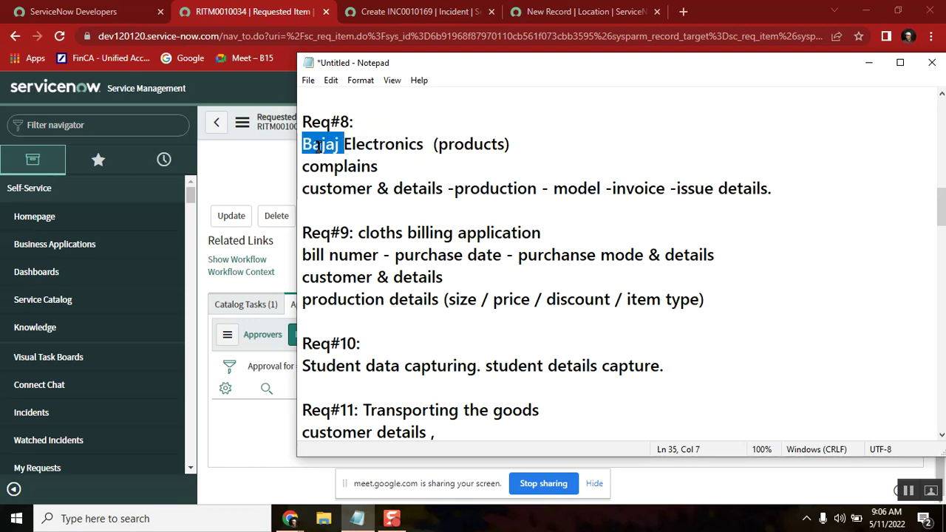
pyautogui.click(371, 127)
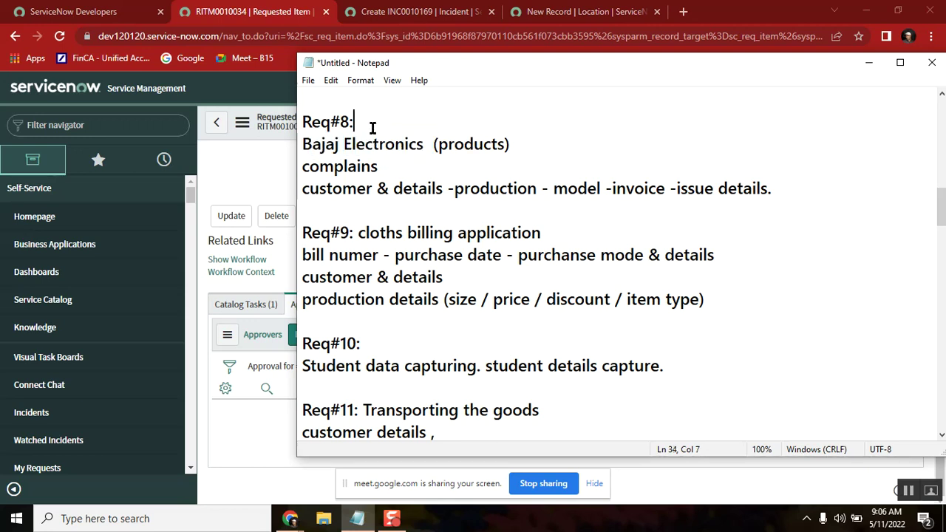
pyautogui.click(323, 145)
pyautogui.doubleClick(323, 144)
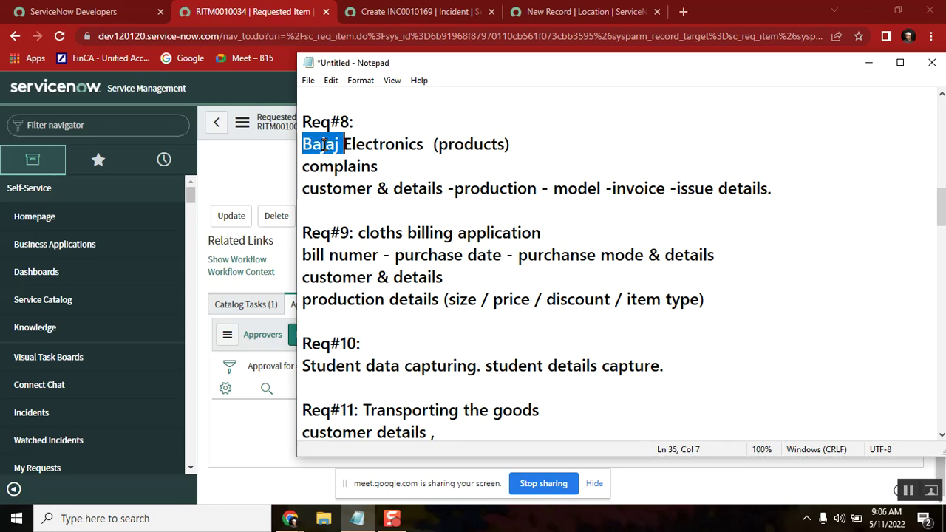
pyautogui.doubleClick(336, 144)
pyautogui.click(385, 144)
pyautogui.doubleClick(380, 232)
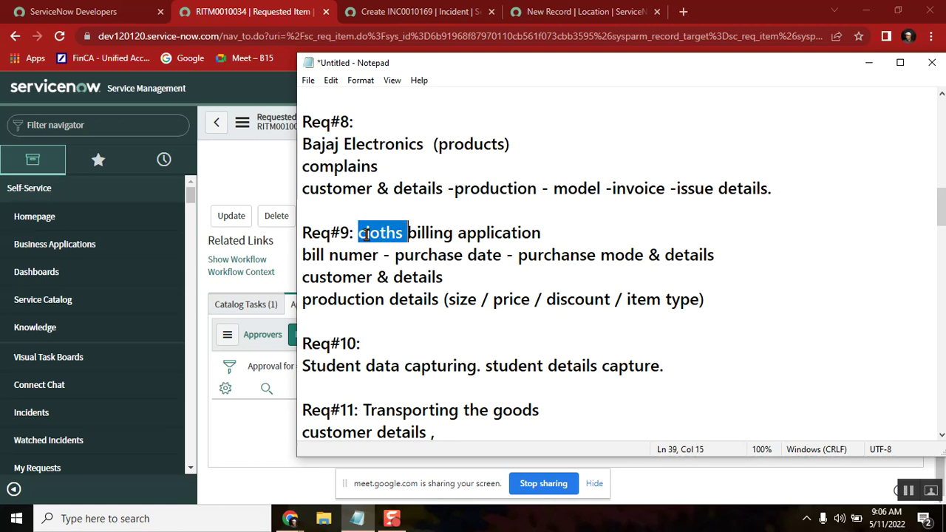
pyautogui.doubleClick(469, 232)
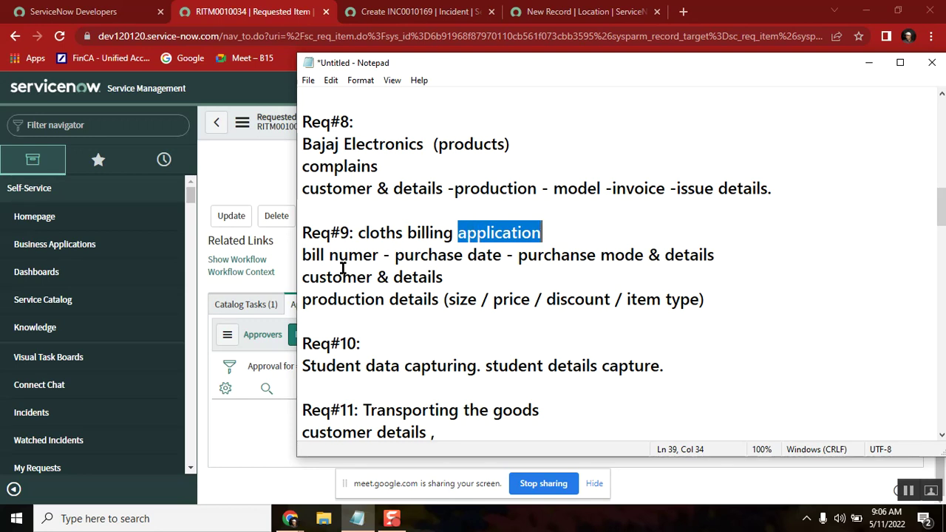
pyautogui.doubleClick(466, 256)
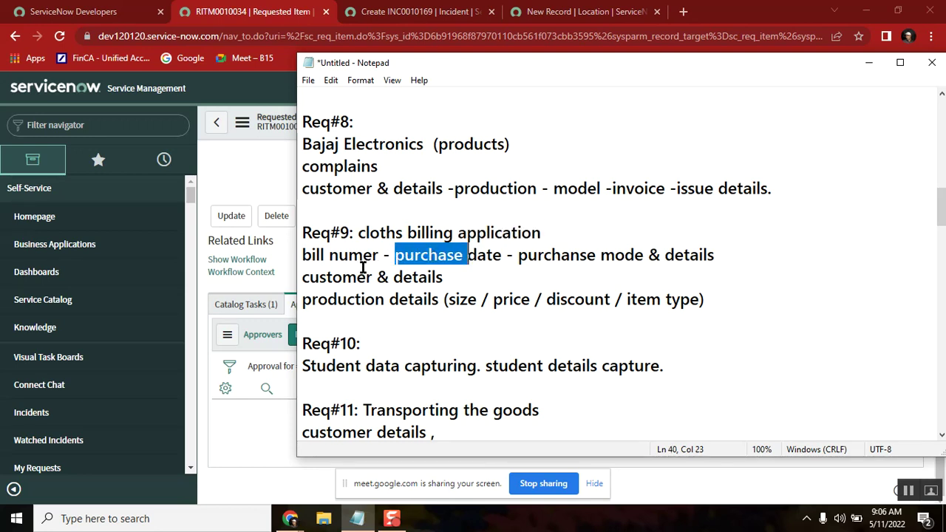
pyautogui.click(435, 276)
pyautogui.doubleClick(484, 235)
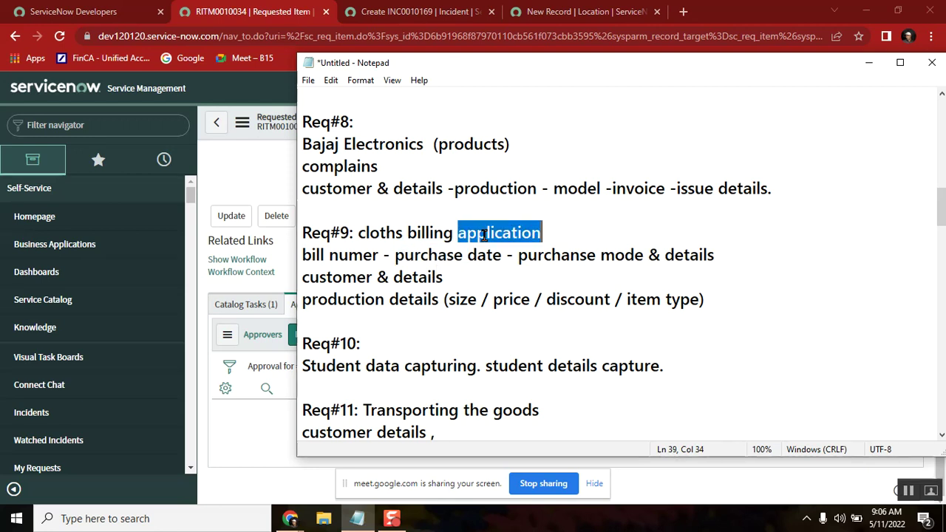
pyautogui.doubleClick(428, 299)
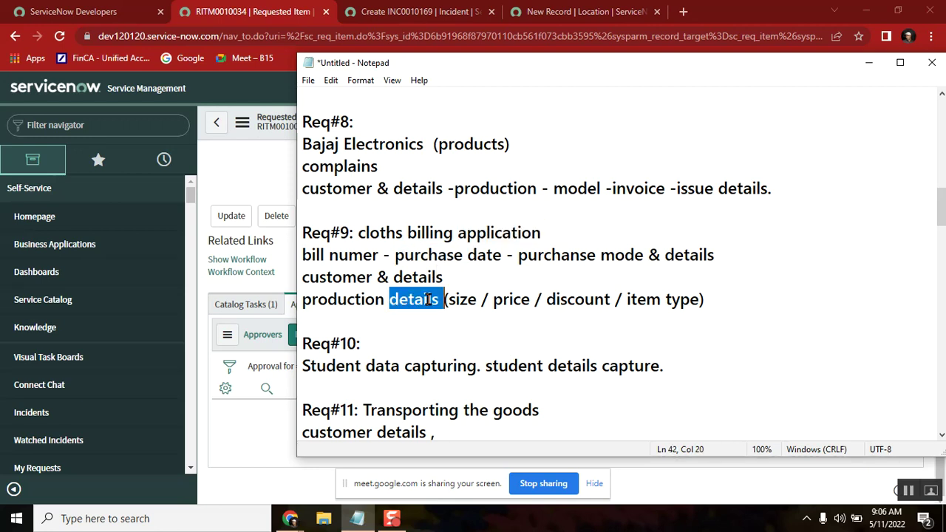
pyautogui.click(466, 235)
pyautogui.press('Down')
pyautogui.press('Down')
pyautogui.press('Down')
pyautogui.press('Down')
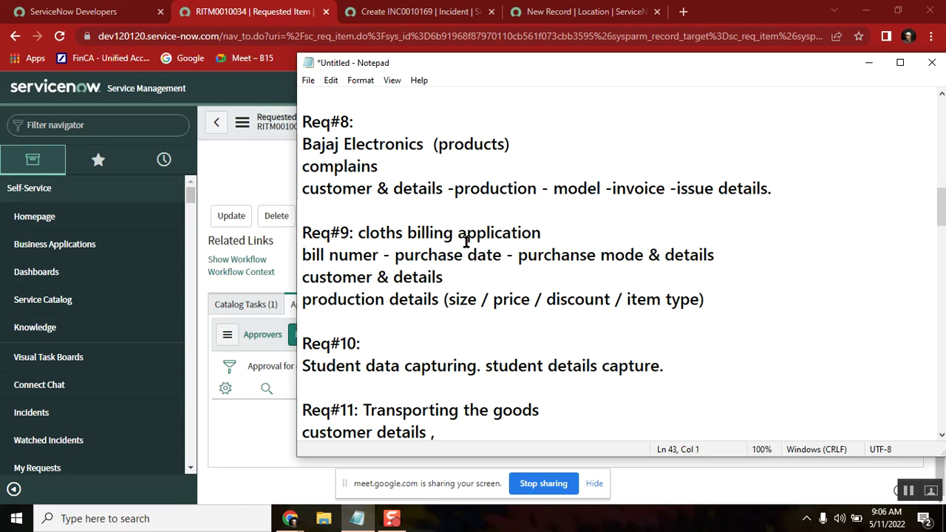
pyautogui.press('Down')
pyautogui.press('Down')
pyautogui.press('Down')
pyautogui.press('Down')
pyautogui.press('Down')
pyautogui.press('Down')
pyautogui.press('Down')
pyautogui.press('Down')
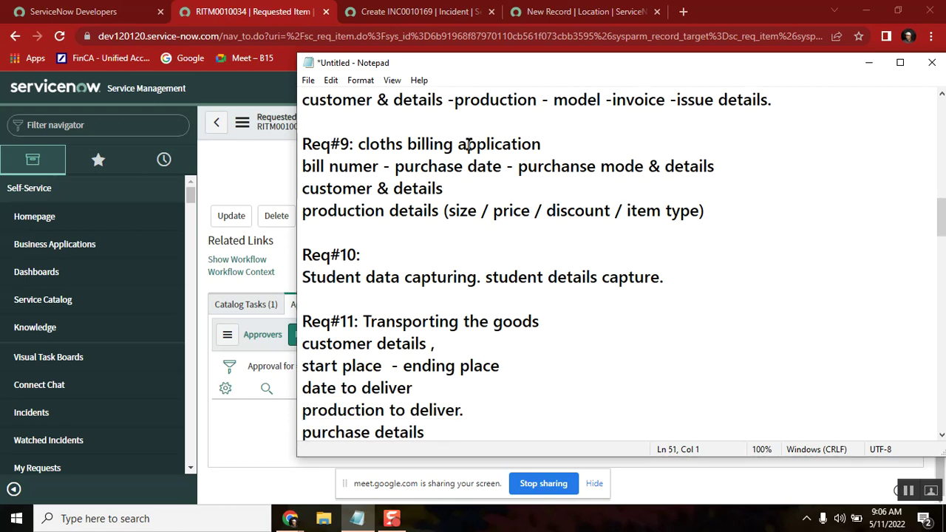
pyautogui.doubleClick(378, 143)
pyautogui.doubleClick(314, 161)
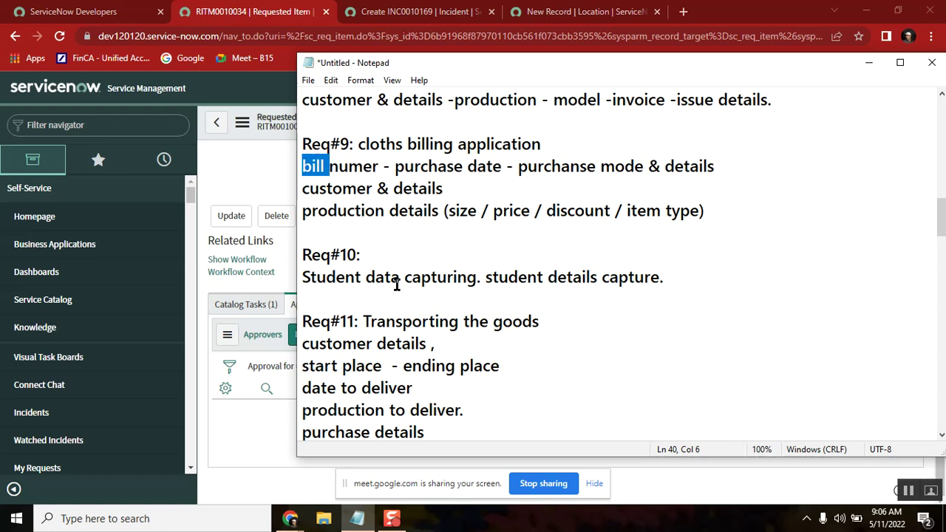
pyautogui.tripleClick(327, 254)
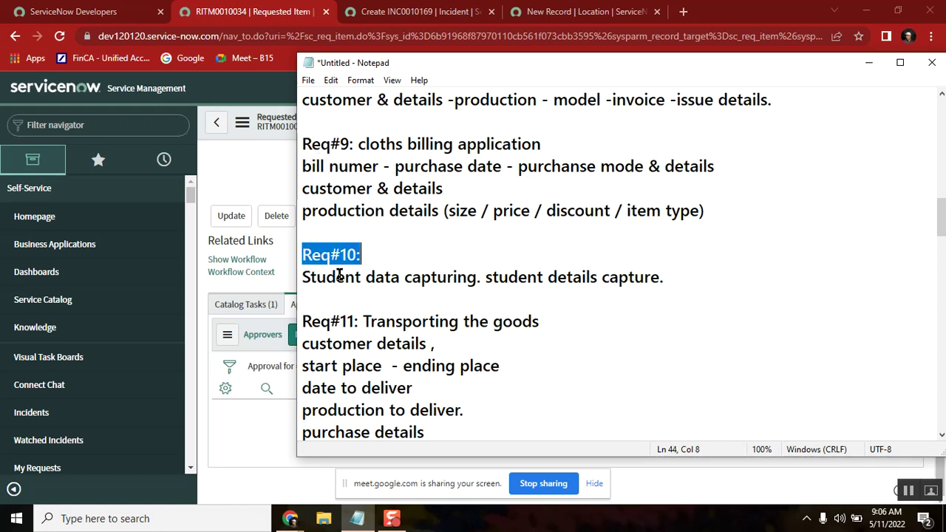
pyautogui.doubleClick(340, 276)
pyautogui.doubleClick(383, 276)
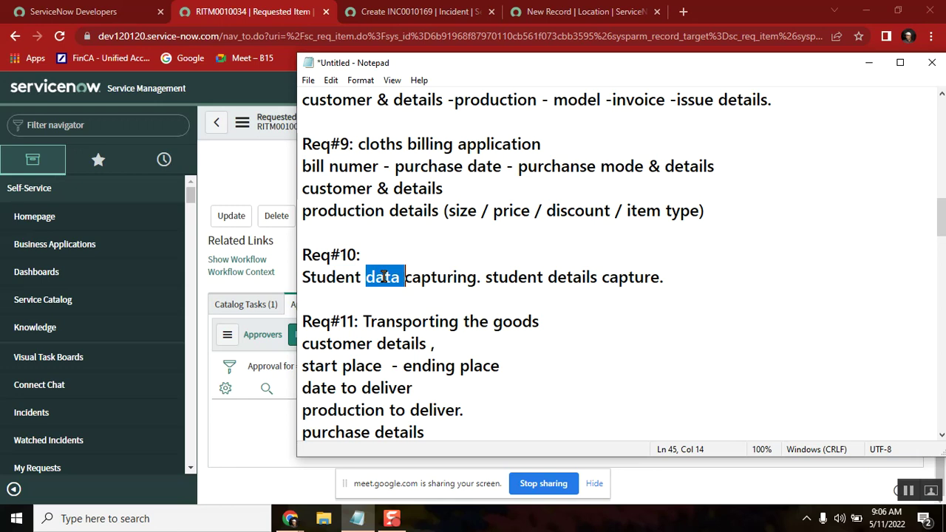
pyautogui.doubleClick(446, 278)
pyautogui.doubleClick(599, 279)
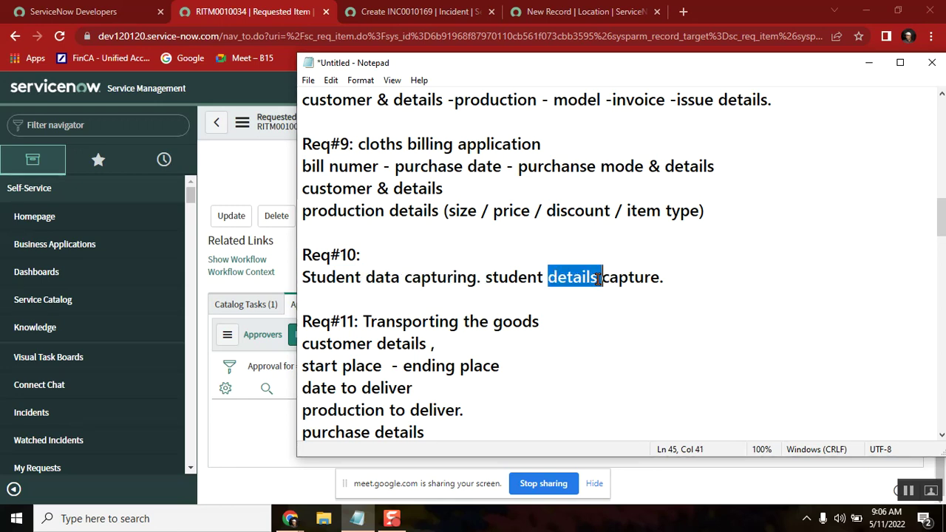
pyautogui.doubleClick(645, 278)
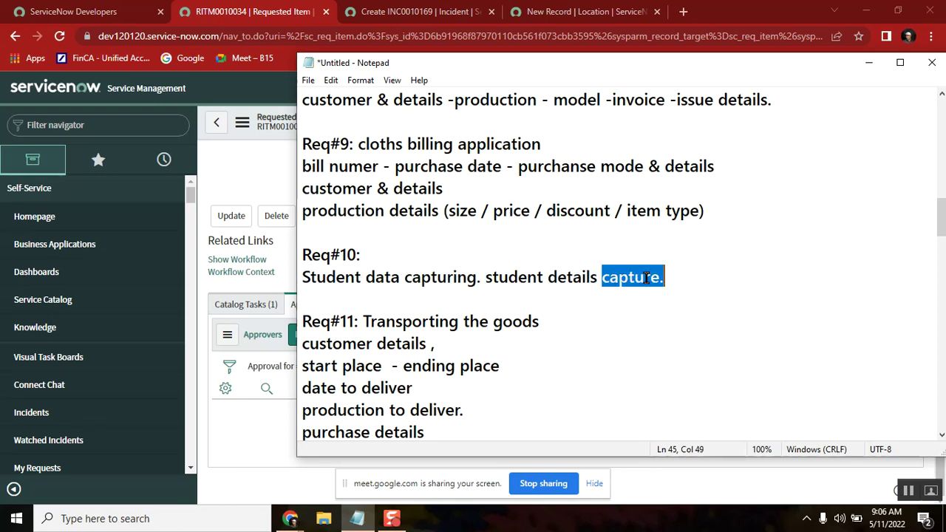
pyautogui.press('BackSpace')
pyautogui.press('BackSpace')
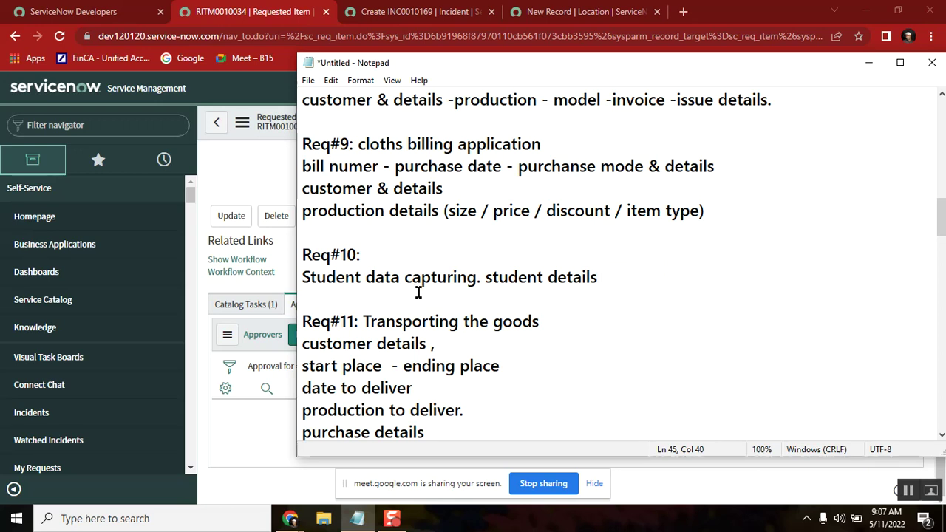
pyautogui.doubleClick(343, 269)
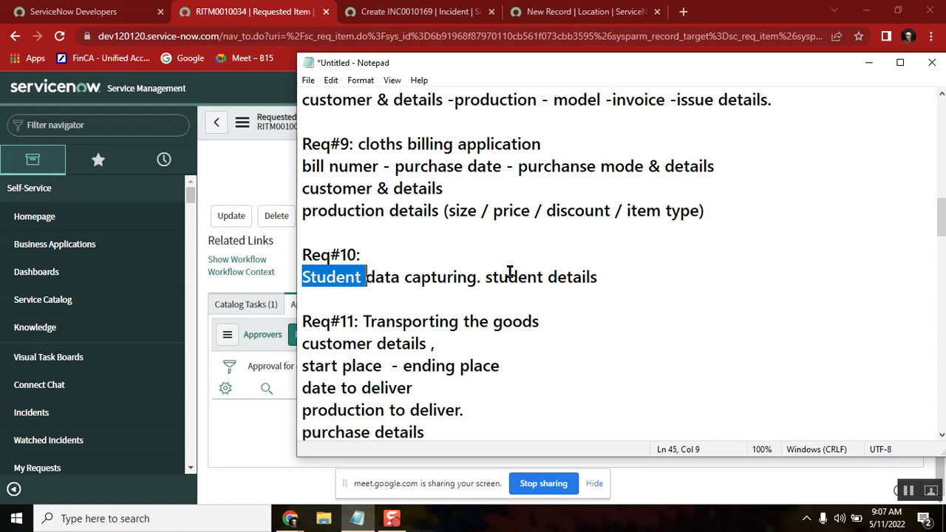
pyautogui.click(337, 275)
pyautogui.doubleClick(334, 272)
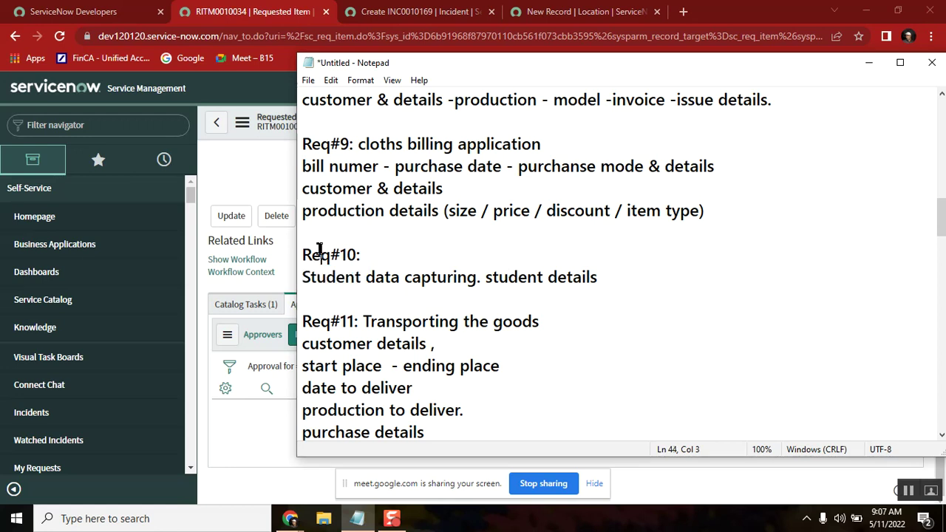
pyautogui.doubleClick(319, 249)
pyautogui.click(373, 256)
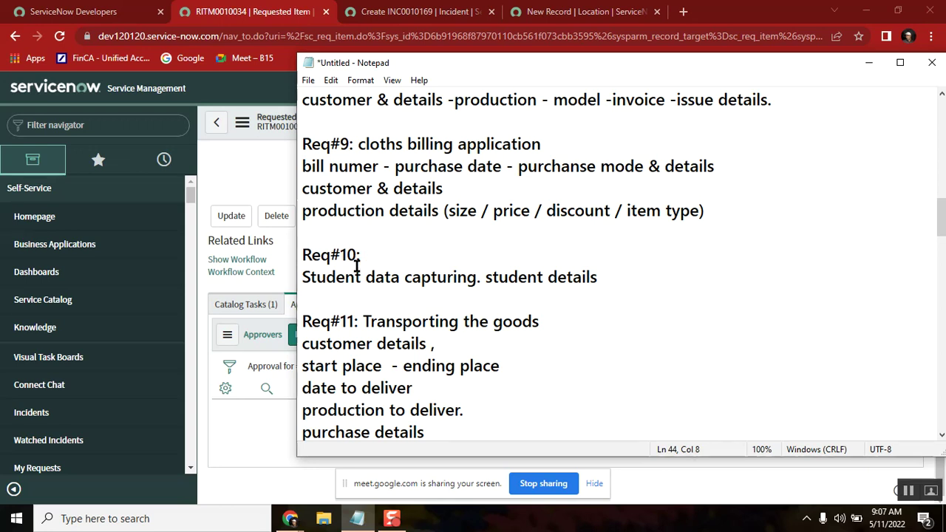
pyautogui.doubleClick(336, 274)
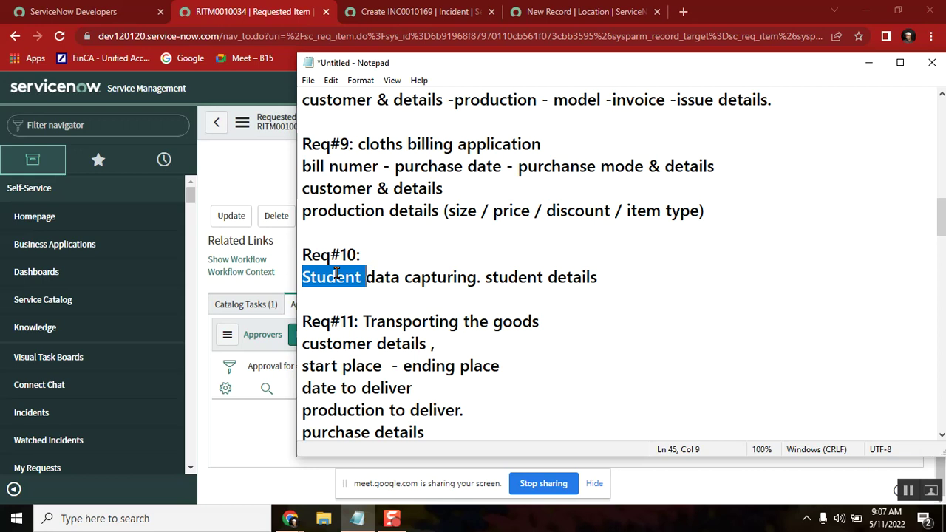
pyautogui.click(361, 255)
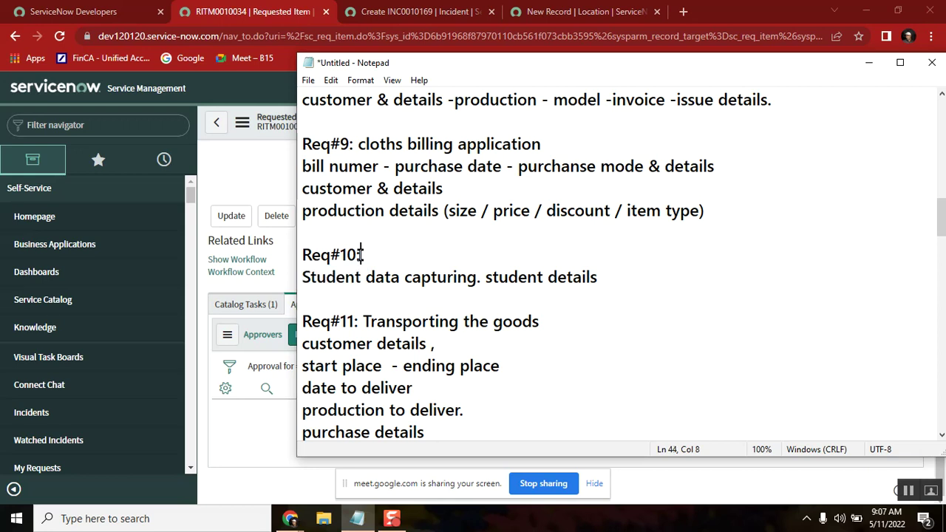
pyautogui.doubleClick(372, 140)
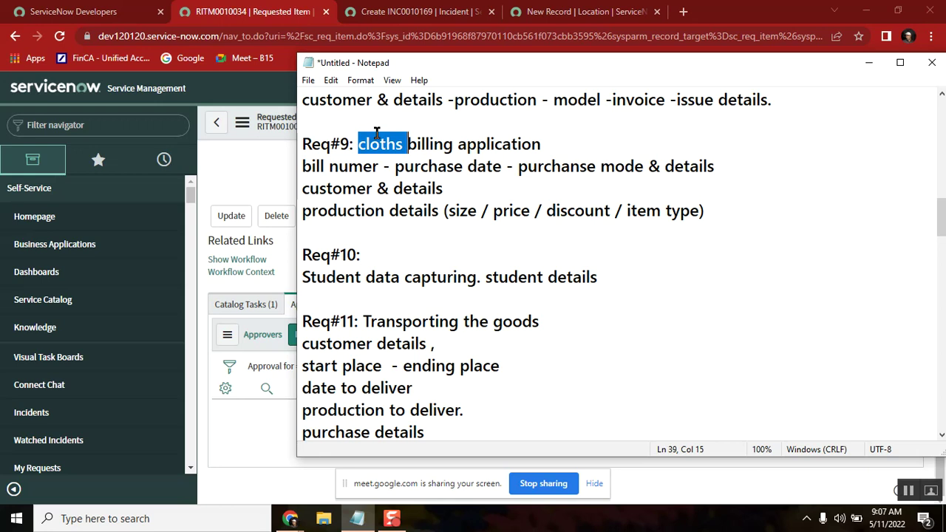
pyautogui.click(367, 252)
# Review the Transporting and customer wording in Req#11.
pyautogui.press('Down')
pyautogui.press('Down')
pyautogui.press('Down')
pyautogui.press('Down')
pyautogui.press('Down')
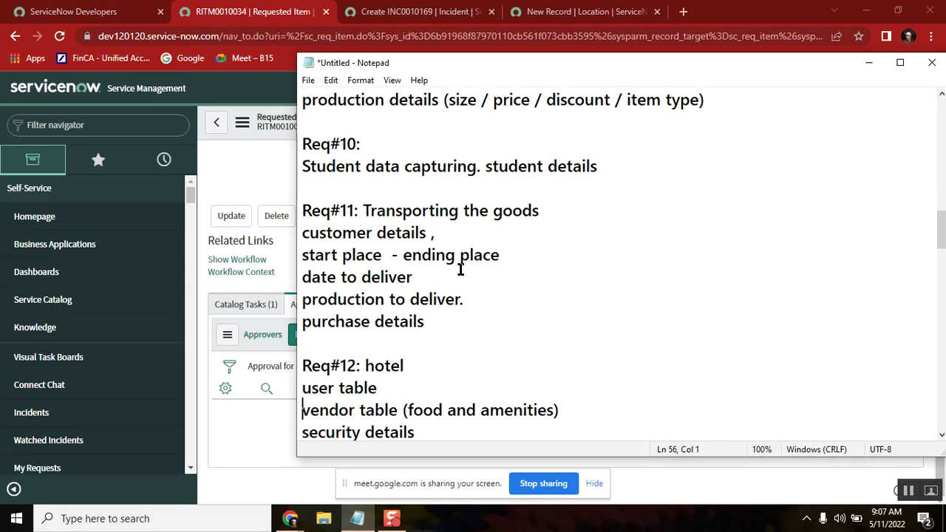
pyautogui.doubleClick(342, 232)
pyautogui.click(334, 254)
pyautogui.click(407, 215)
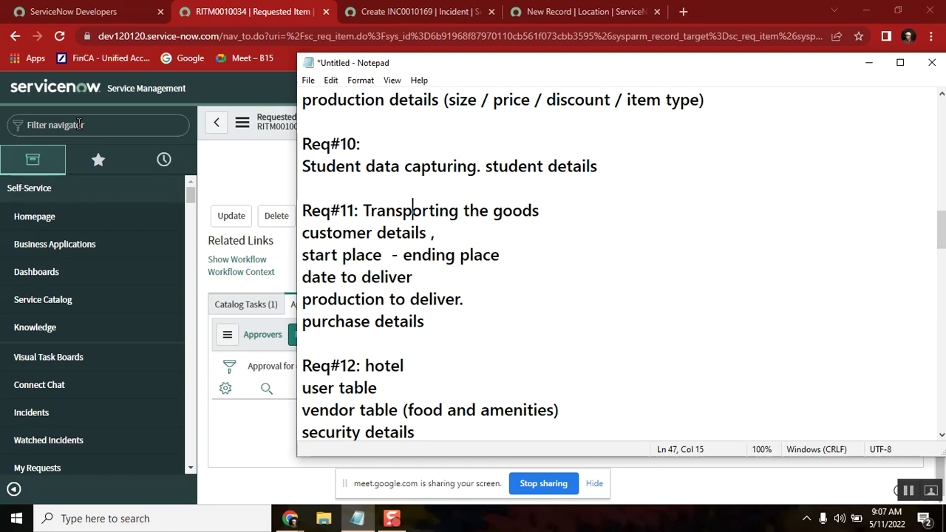
pyautogui.doubleClick(314, 233)
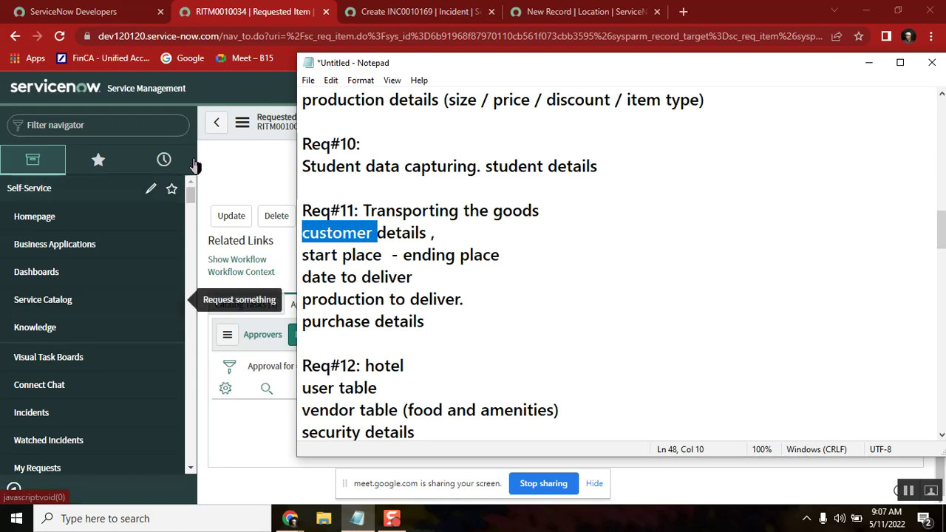
pyautogui.doubleClick(377, 279)
pyautogui.doubleClick(408, 212)
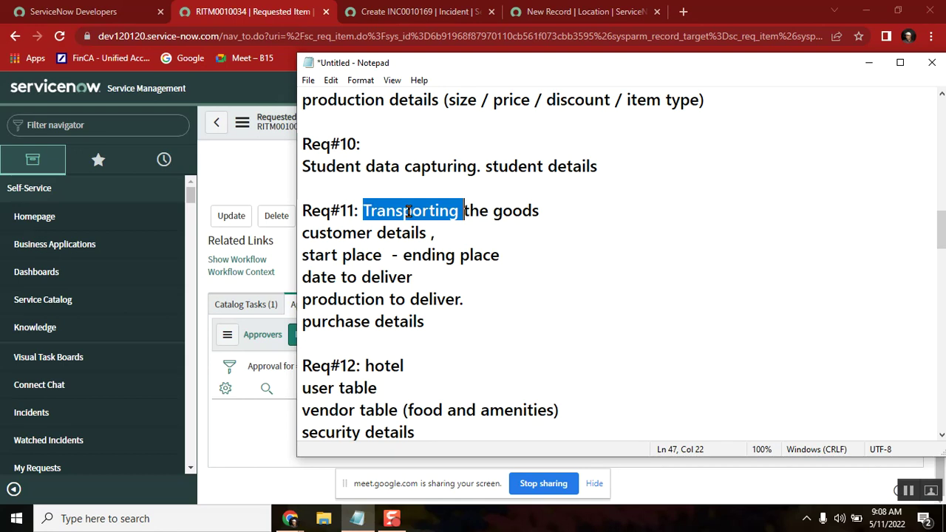
pyautogui.doubleClick(363, 229)
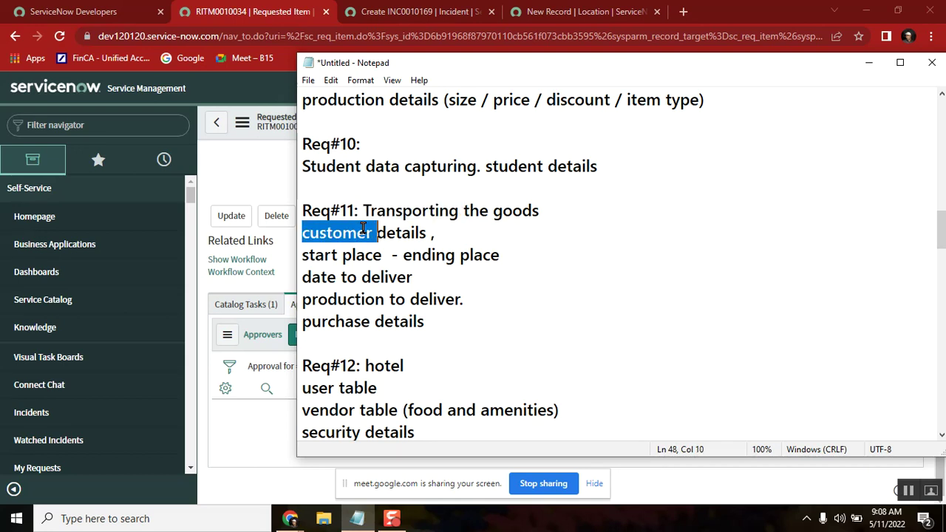
# Review Req#11's start/ending date, delivery and purchase details, then move to Req#12.
pyautogui.doubleClick(321, 256)
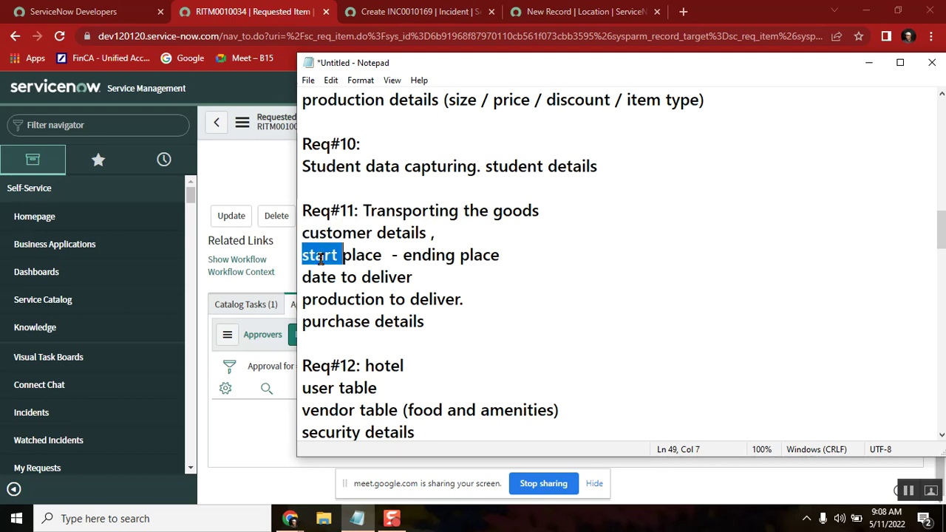
pyautogui.doubleClick(433, 255)
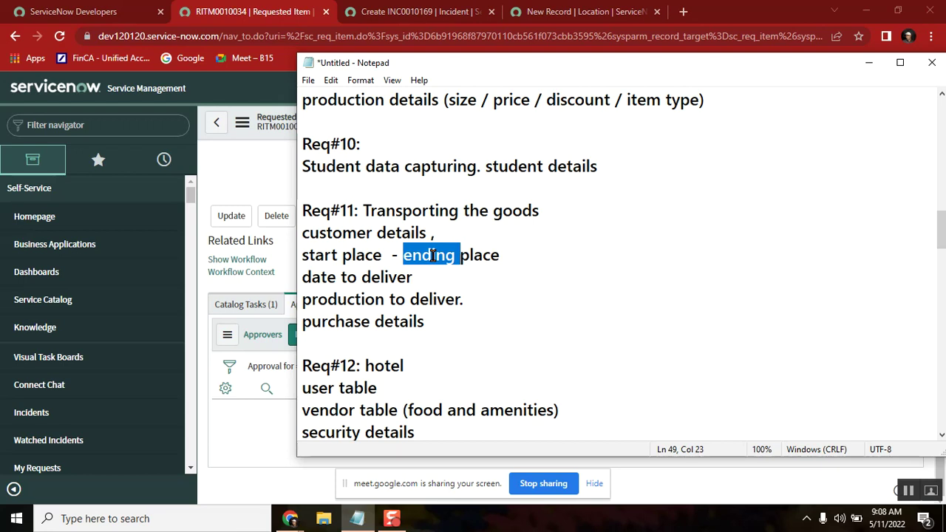
pyautogui.doubleClick(319, 281)
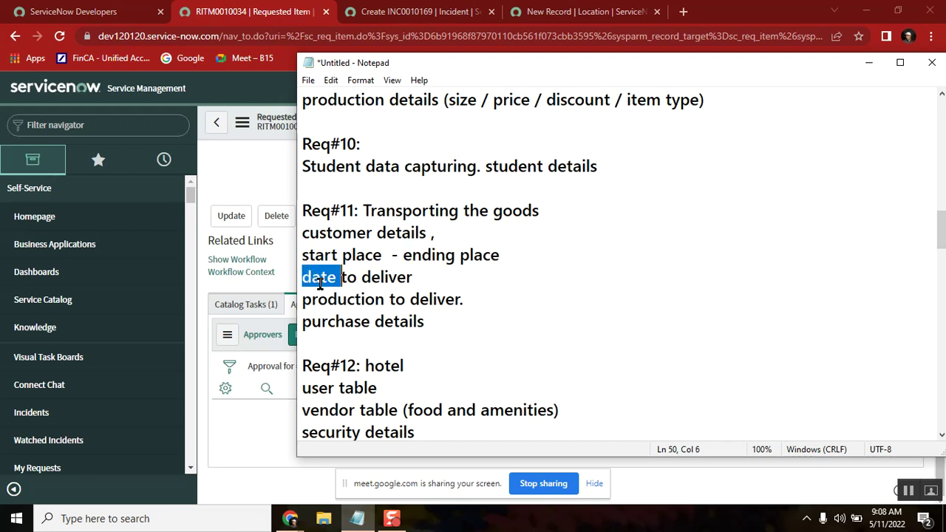
pyautogui.doubleClick(395, 277)
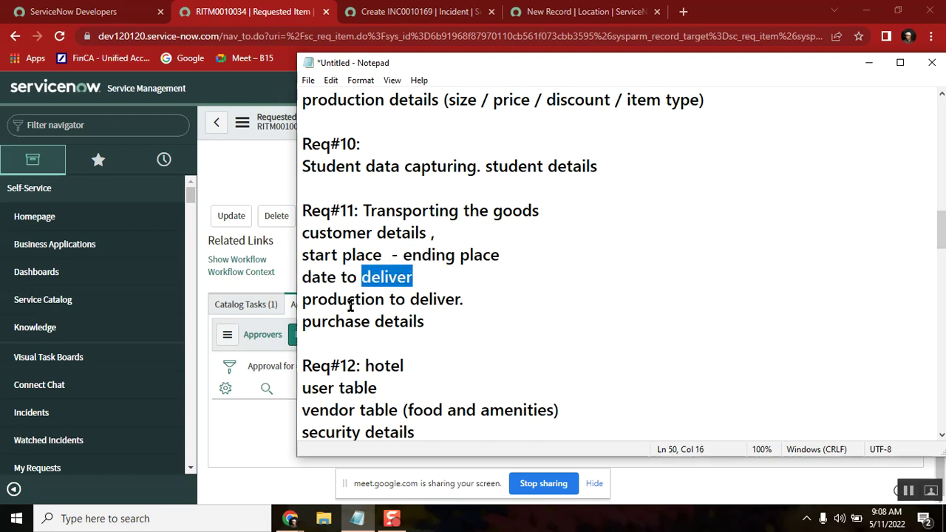
pyautogui.doubleClick(395, 299)
pyautogui.click(475, 300)
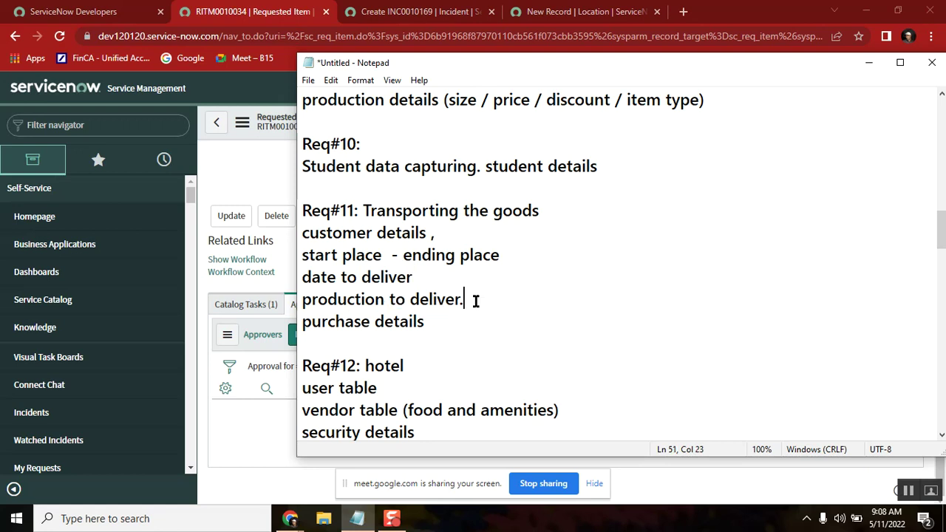
pyautogui.doubleClick(349, 320)
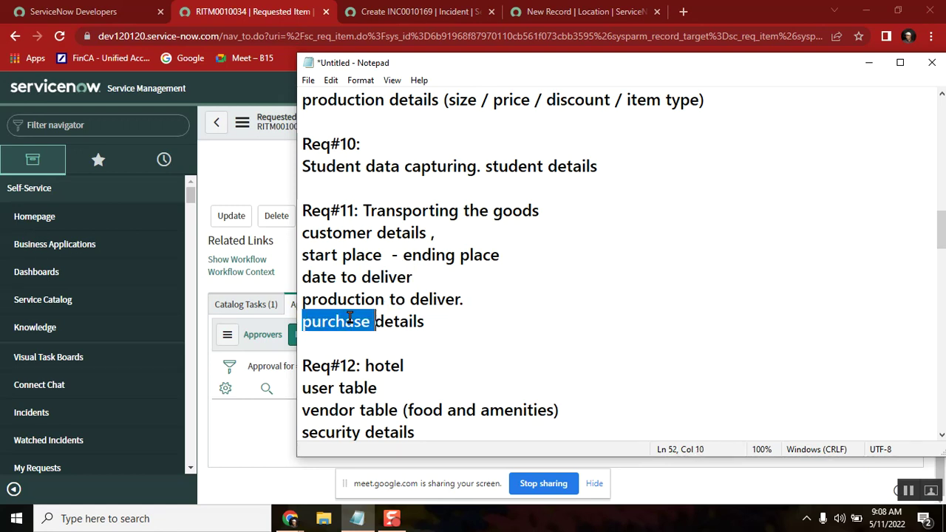
pyautogui.click(425, 320)
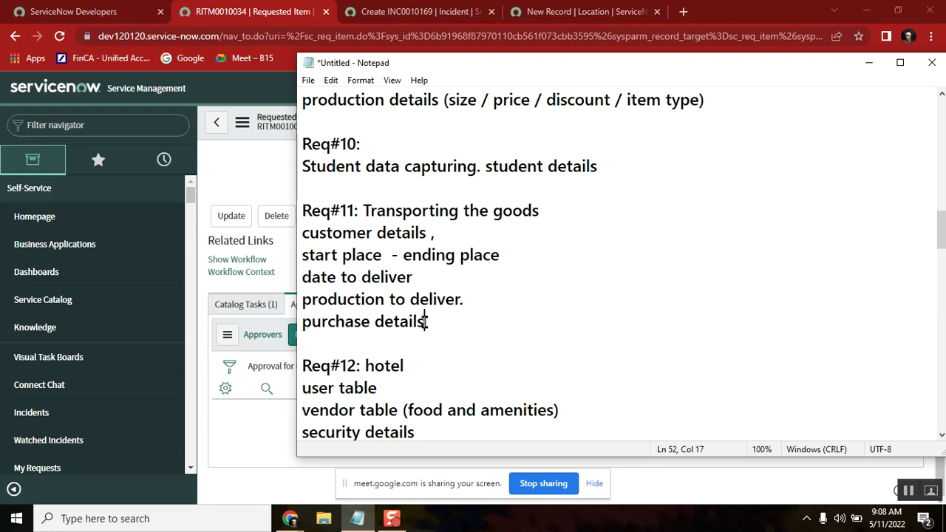
pyautogui.doubleClick(345, 235)
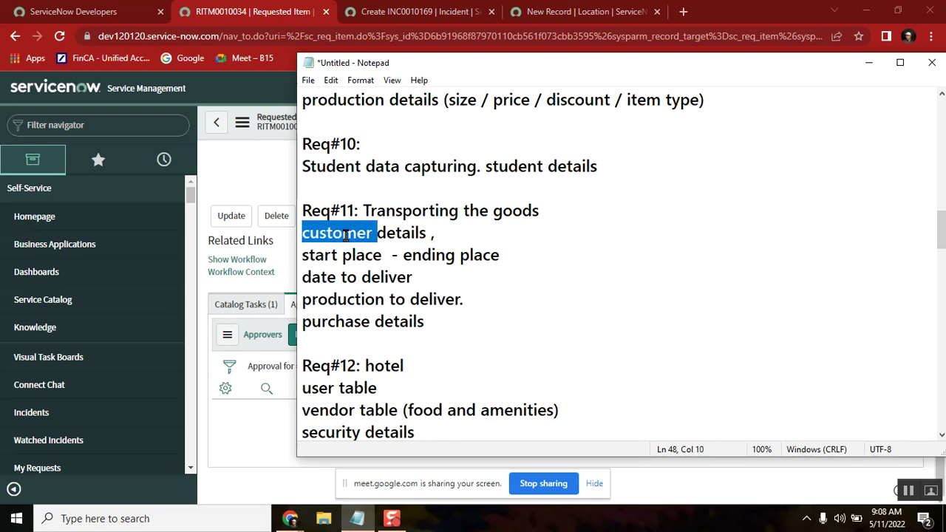
pyautogui.click(444, 317)
pyautogui.press('Down')
pyautogui.press('Down')
pyautogui.press('Down')
pyautogui.press('Down')
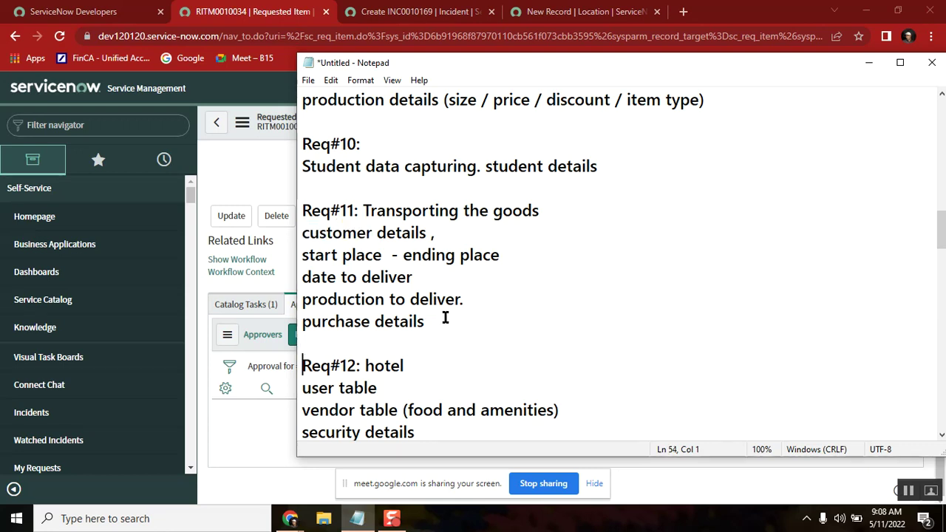
pyautogui.press('Down')
pyautogui.press('Down')
pyautogui.press('Down')
pyautogui.press('Down')
pyautogui.click(432, 234)
pyautogui.doubleClick(446, 220)
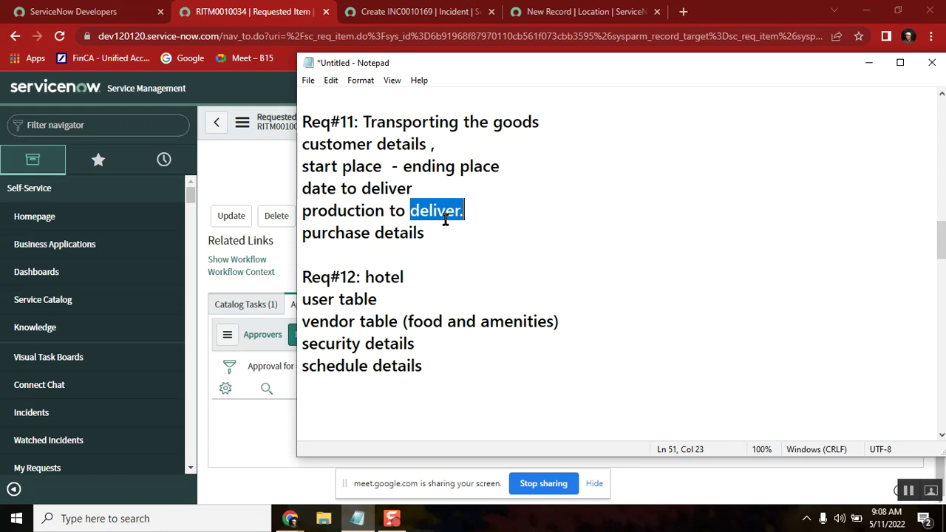
pyautogui.click(349, 292)
pyautogui.doubleClick(348, 293)
pyautogui.click(388, 276)
pyautogui.doubleClick(389, 276)
pyautogui.click(307, 298)
pyautogui.doubleClick(309, 299)
pyautogui.doubleClick(317, 321)
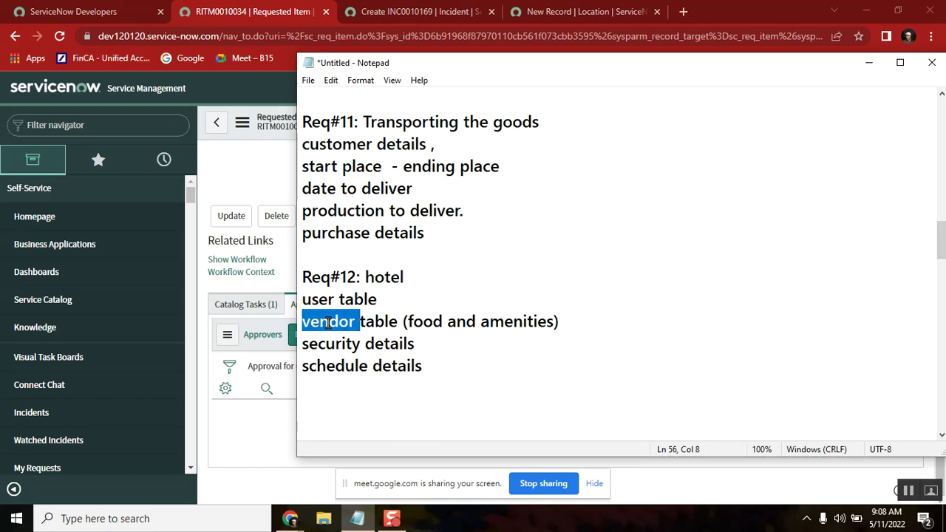
pyautogui.doubleClick(390, 277)
pyautogui.doubleClick(327, 329)
pyautogui.doubleClick(330, 344)
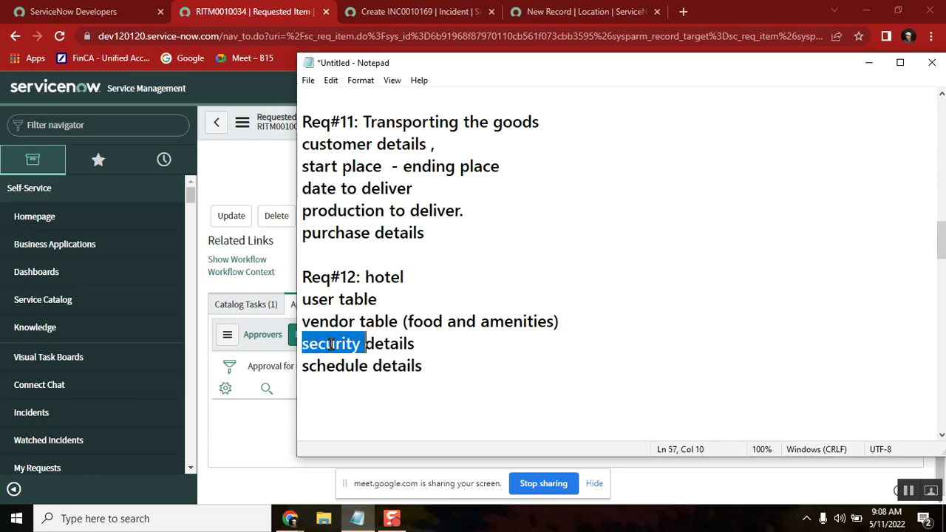
pyautogui.click(335, 378)
pyautogui.doubleClick(335, 365)
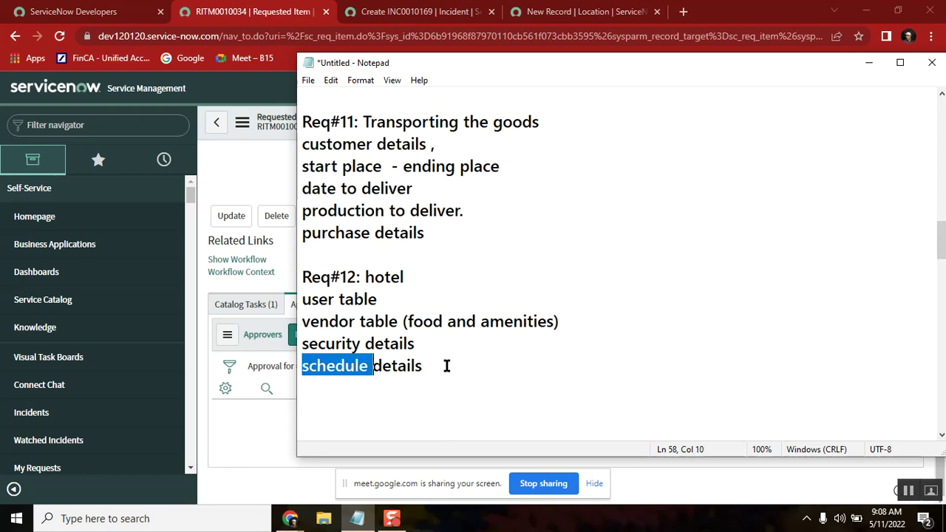
pyautogui.doubleClick(330, 323)
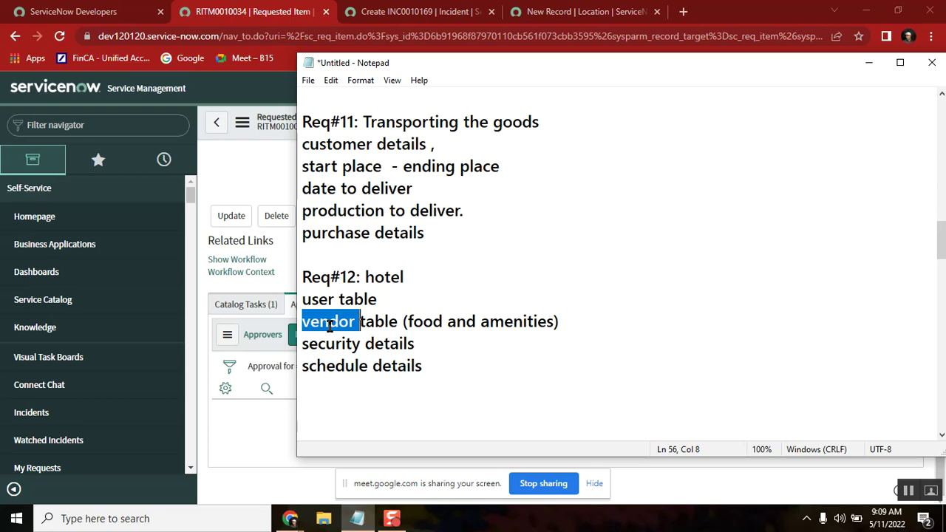
pyautogui.click(330, 325)
pyautogui.doubleClick(330, 340)
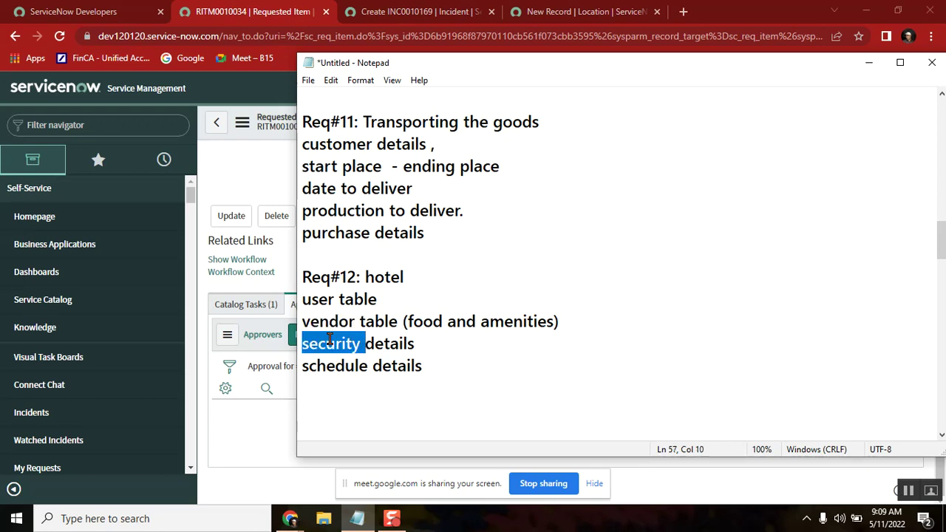
# Filter the ServiceNow navigator on 'securit', then return to Notepad.
pyautogui.click(92, 127)
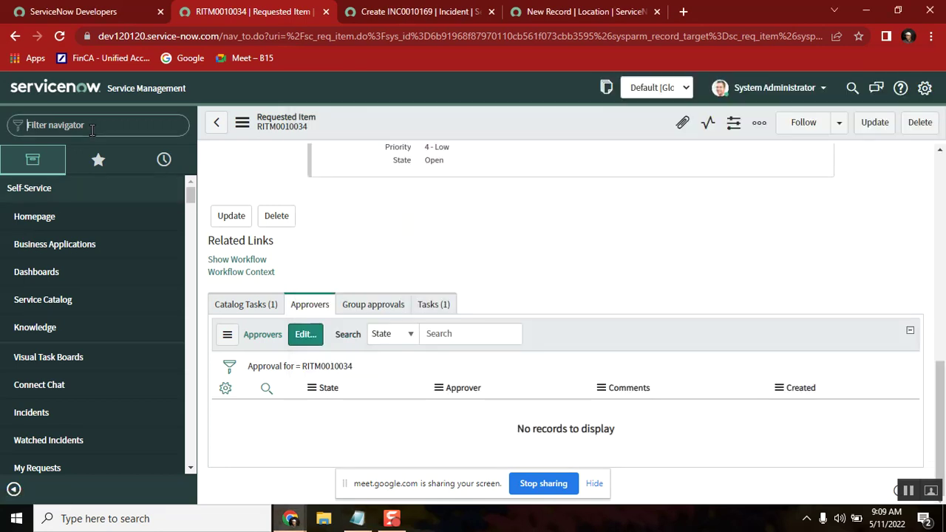
pyautogui.write('se')
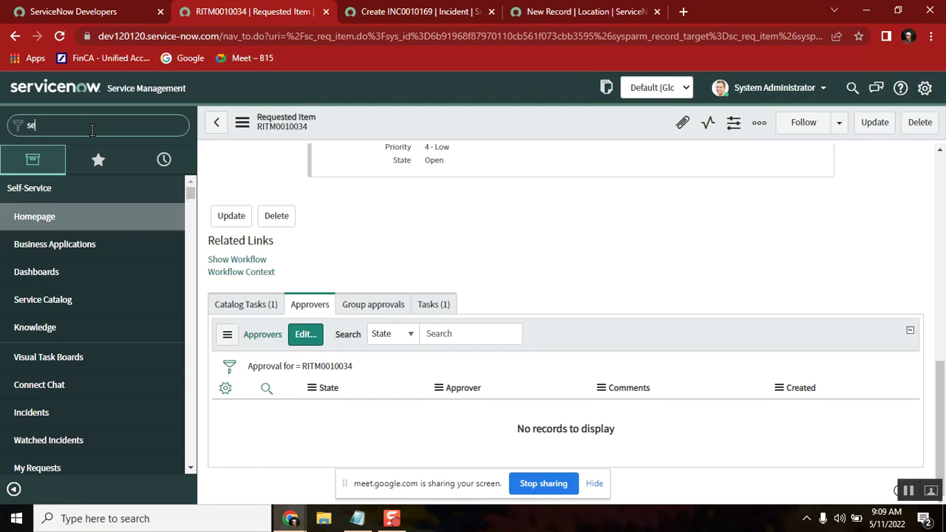
pyautogui.write('curity')
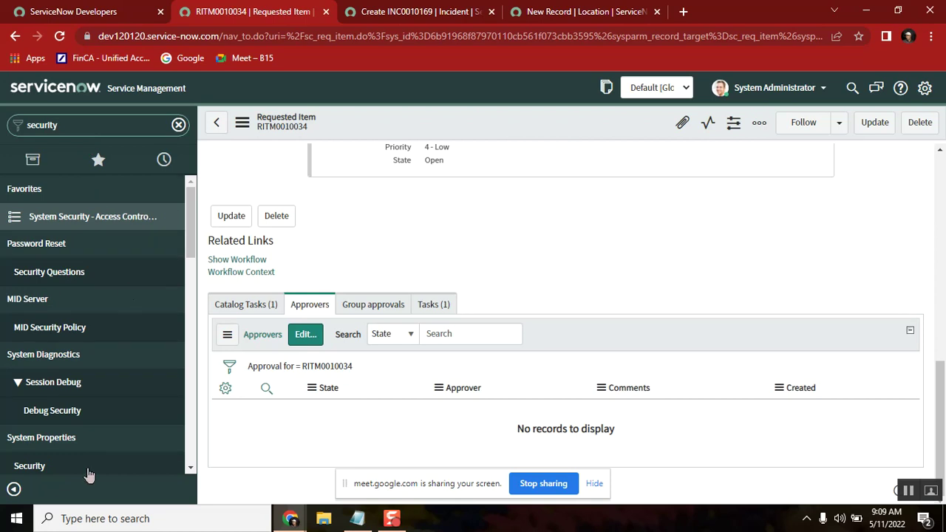
pyautogui.click(357, 517)
# Review the schedule and security details in the Req#12 hotel block.
pyautogui.doubleClick(340, 370)
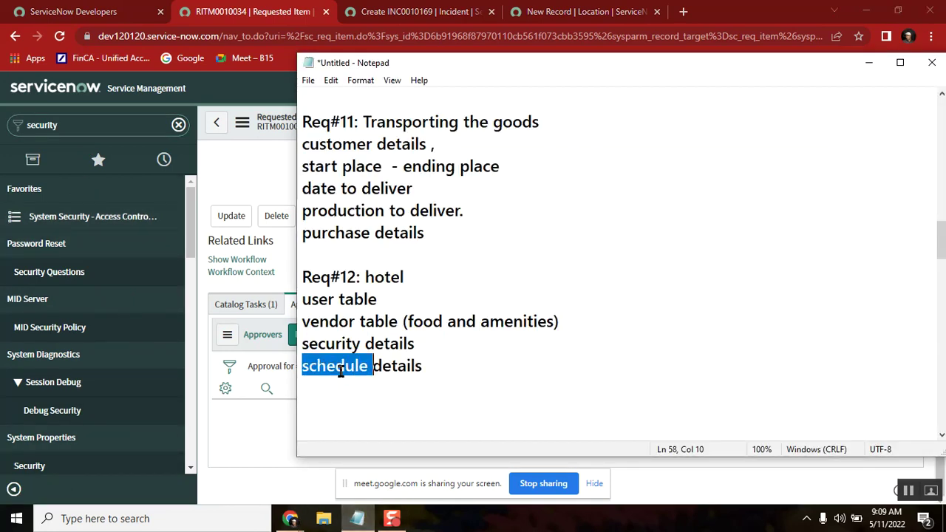
pyautogui.doubleClick(322, 366)
pyautogui.doubleClick(320, 346)
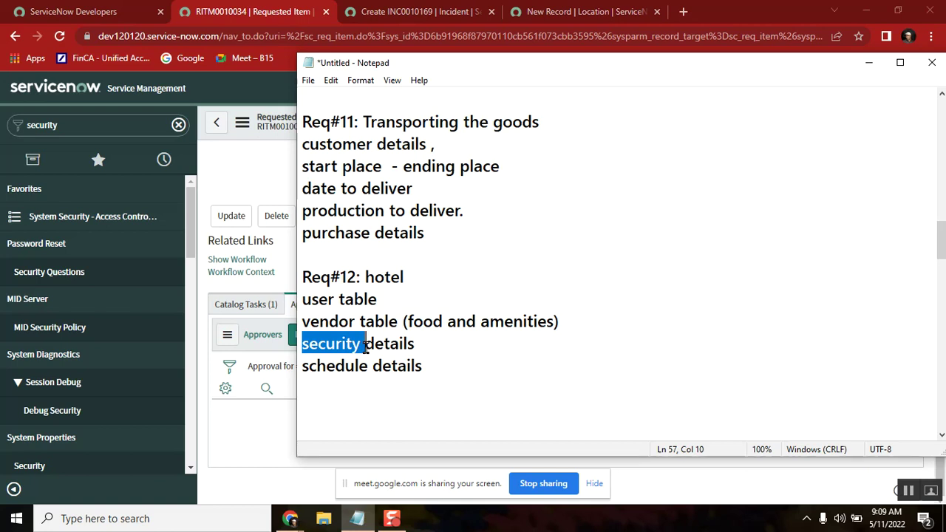
pyautogui.click(302, 278)
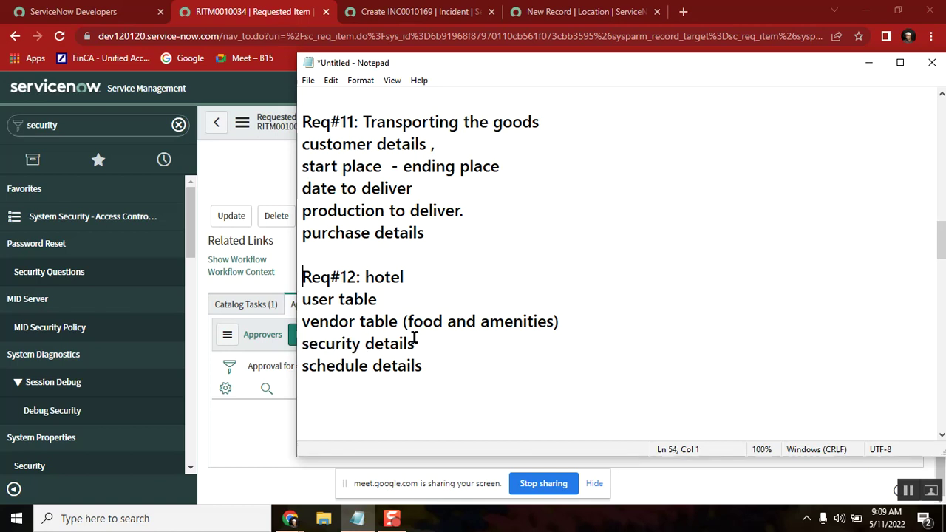
pyautogui.keyDown('shift'); pyautogui.click(439, 374); pyautogui.keyUp('shift')
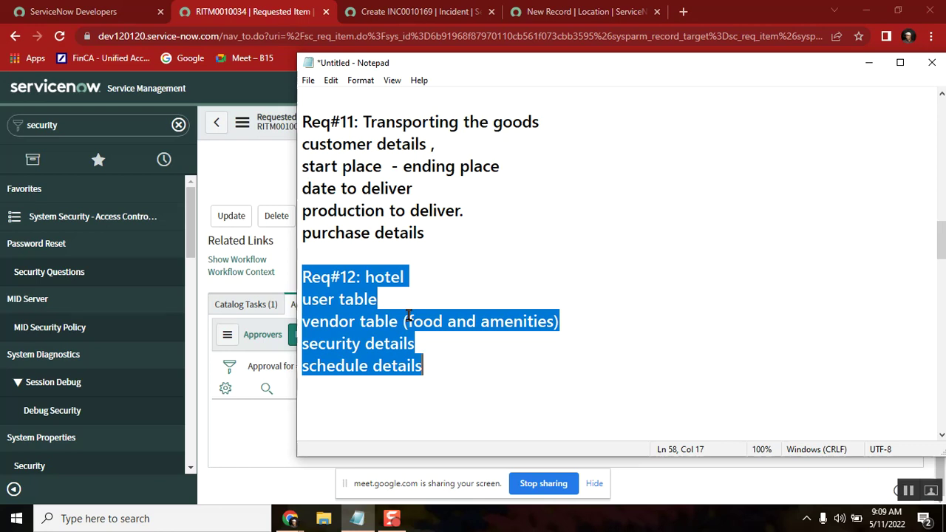
pyautogui.click(374, 245)
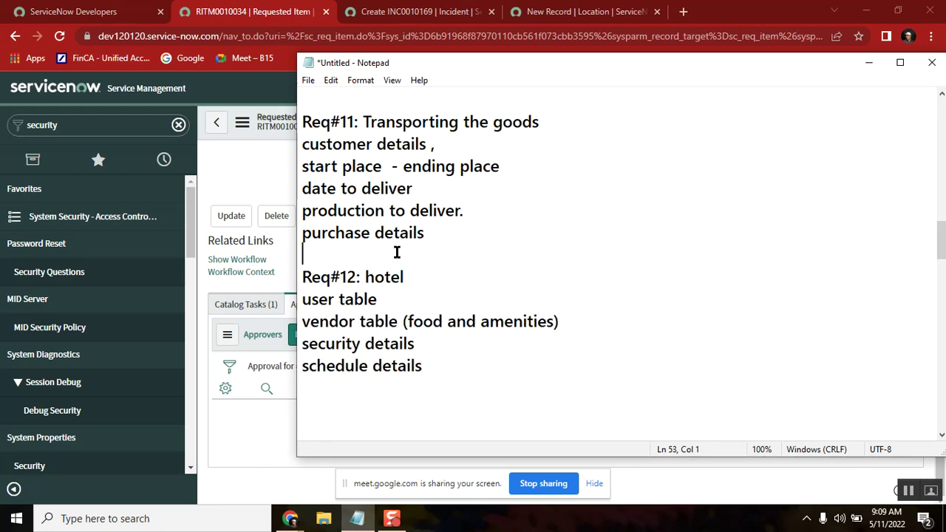
# Move up to Req#7's (catalog items), maximize Notepad, and scroll to the top.
pyautogui.press('Up')
pyautogui.press('Up')
pyautogui.press('Up')
pyautogui.press('Up')
pyautogui.press('Up')
pyautogui.press('Up')
pyautogui.press('Up')
pyautogui.press('Up')
pyautogui.press('Up')
pyautogui.press('Up')
pyautogui.press('Up')
pyautogui.press('Up')
pyautogui.press('Up')
pyautogui.press('Up')
pyautogui.press('Up')
pyautogui.press('Up')
pyautogui.press('Up')
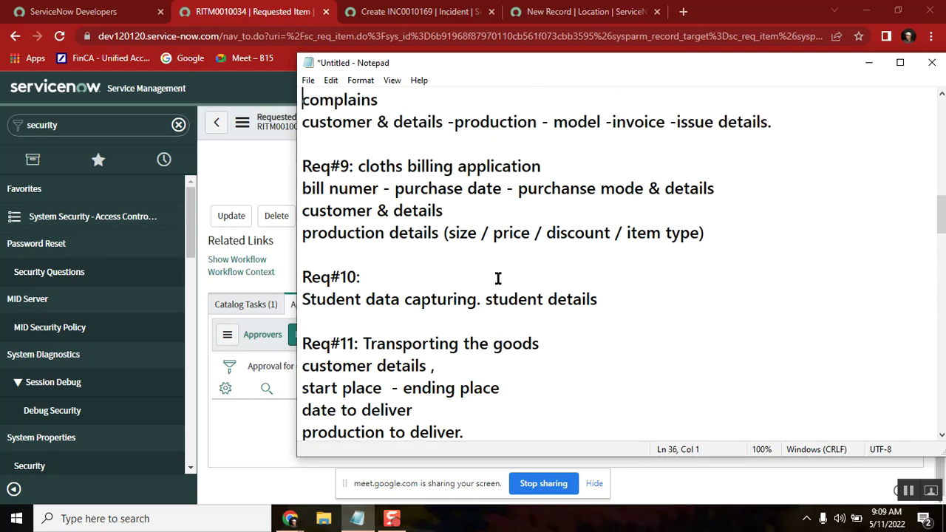
pyautogui.press('Up')
pyautogui.press('Up')
pyautogui.press('Up')
pyautogui.press('Up')
pyautogui.press('Up')
pyautogui.press('Up')
pyautogui.press('Up')
pyautogui.press('Up')
pyautogui.press('Up')
pyautogui.press('Up')
pyautogui.press('Up')
pyautogui.press('Up')
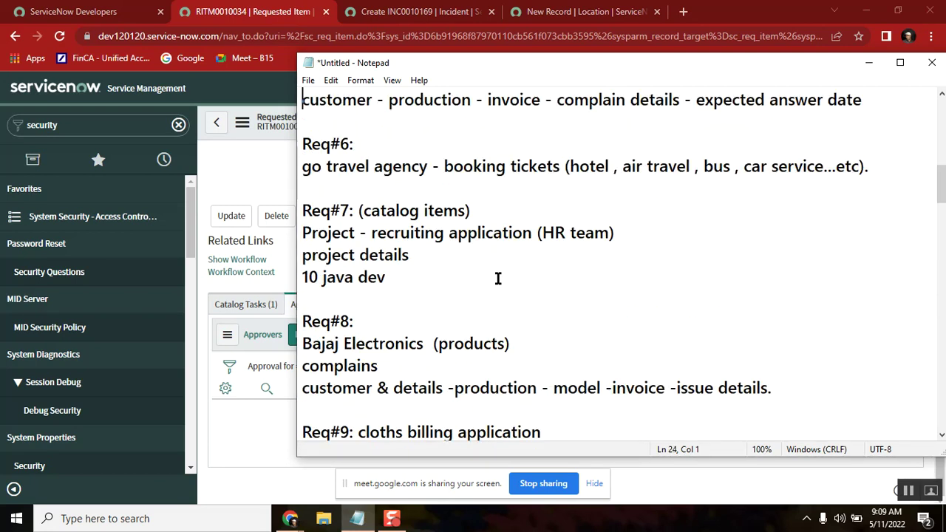
pyautogui.moveTo(476, 211); pyautogui.dragTo(358, 209)
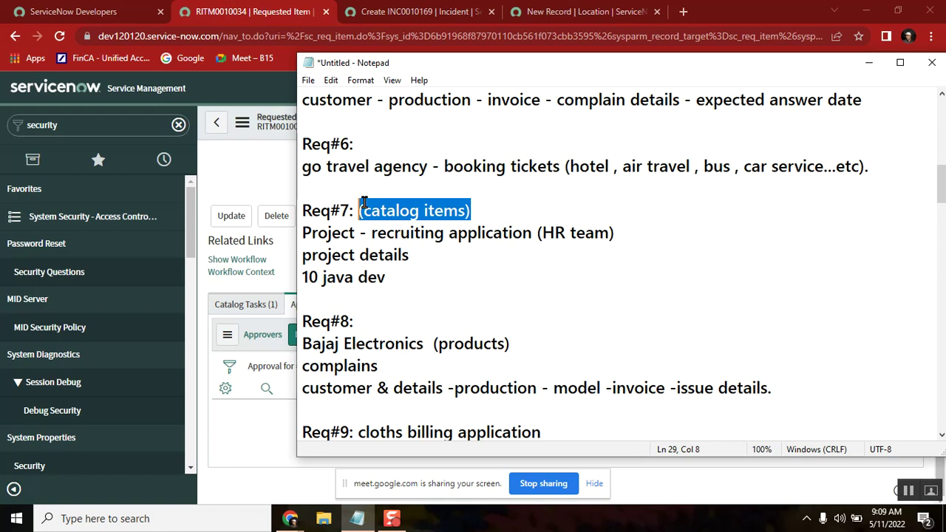
pyautogui.doubleClick(446, 60)
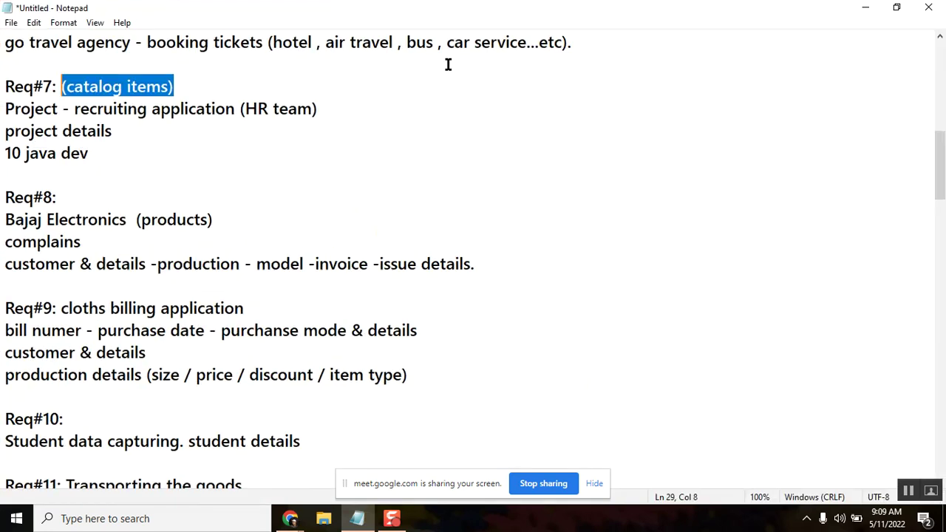
pyautogui.click(297, 167)
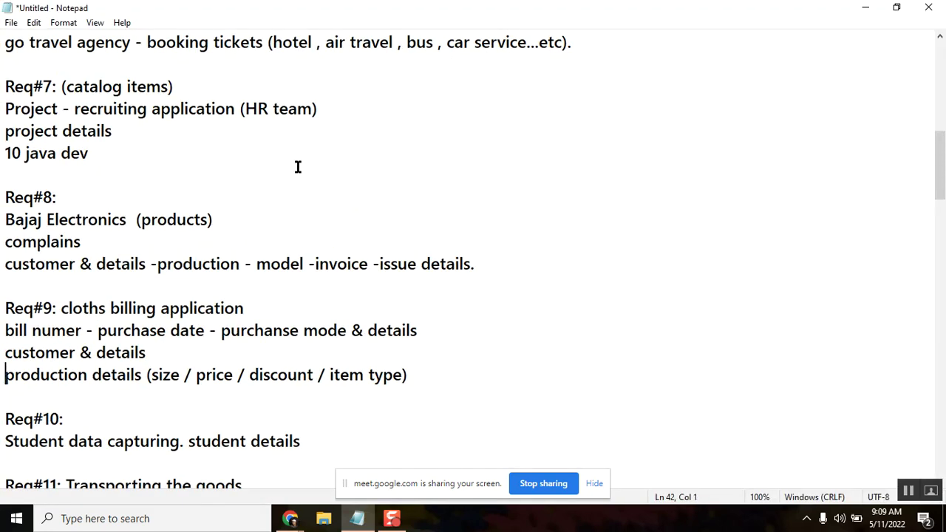
pyautogui.press('Down')
pyautogui.press('Down')
pyautogui.press('Down')
pyautogui.press('Down')
pyautogui.press('Down')
pyautogui.press('Down')
pyautogui.press('Down')
pyautogui.press('Down')
pyautogui.press('Down')
pyautogui.press('Down')
pyautogui.press('Down')
pyautogui.press('Down')
pyautogui.press('Down')
pyautogui.press('Down')
pyautogui.press('Down')
pyautogui.press('Down')
pyautogui.press('Down')
pyautogui.press('Down')
pyautogui.press('Down')
pyautogui.press('Down')
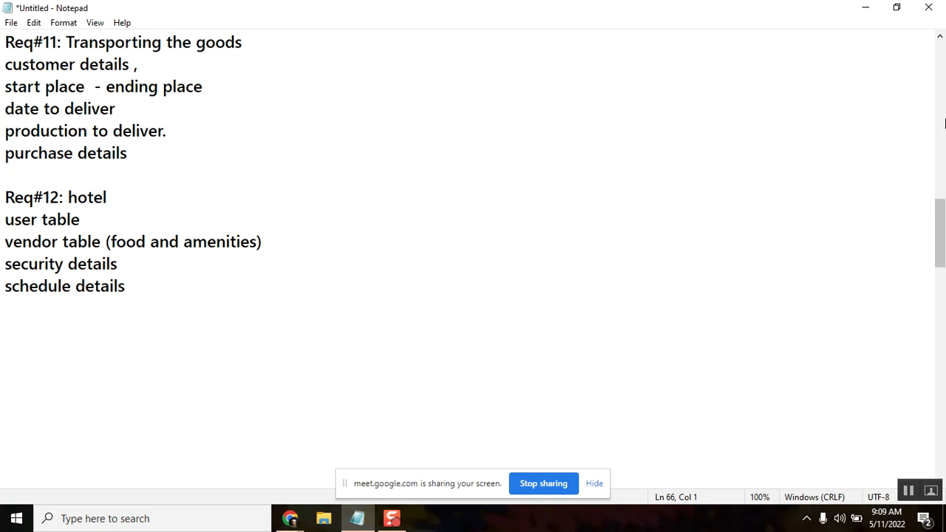
pyautogui.click(941, 63)
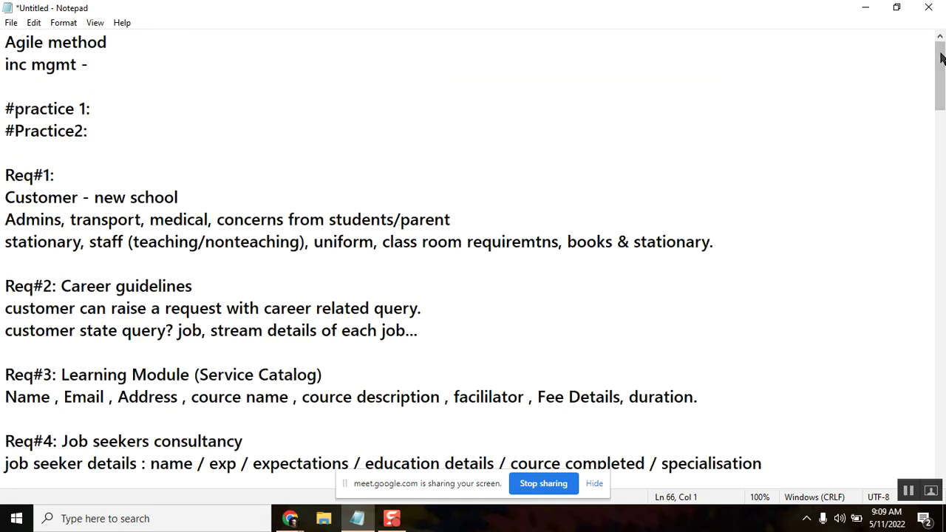
# Restore Notepad to a floating window, then reposition and widen it.
pyautogui.click(896, 7)
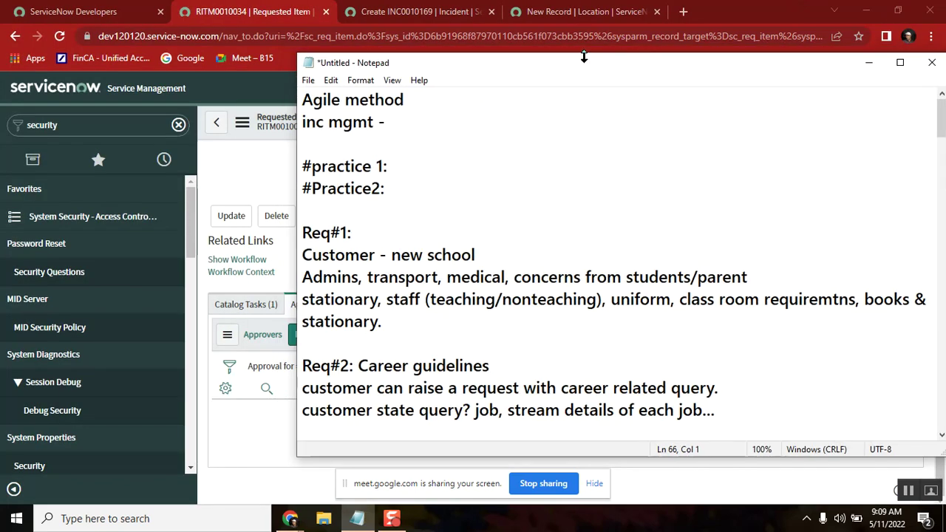
pyautogui.moveTo(571, 66); pyautogui.dragTo(476, 43)
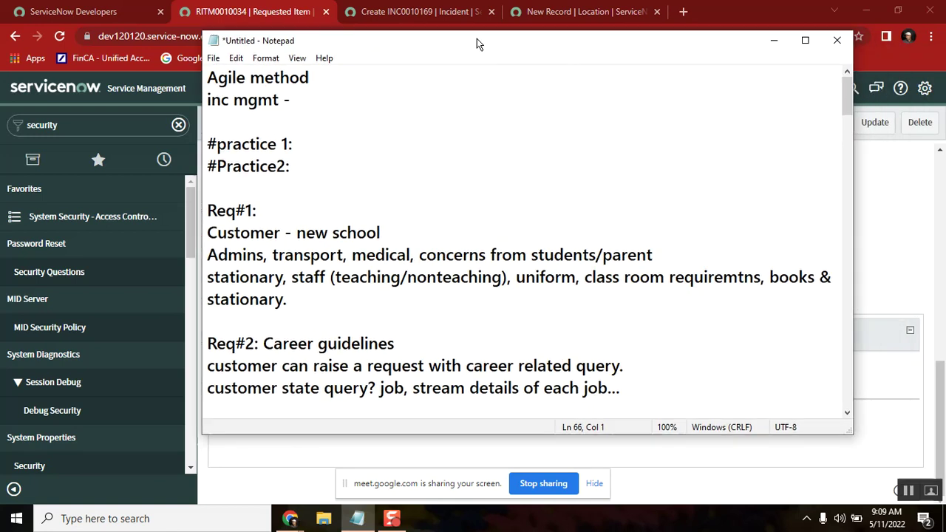
pyautogui.moveTo(200, 165); pyautogui.dragTo(13, 163)
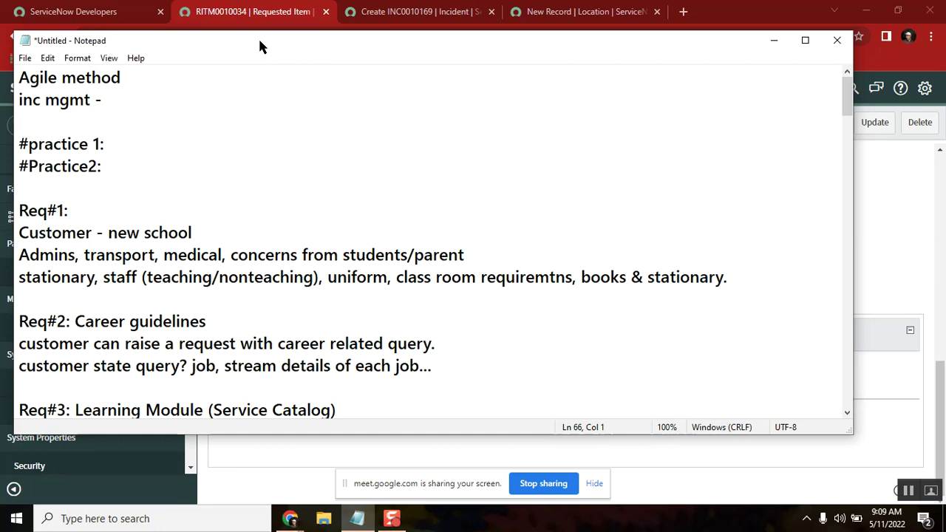
pyautogui.moveTo(258, 46); pyautogui.dragTo(334, 49)
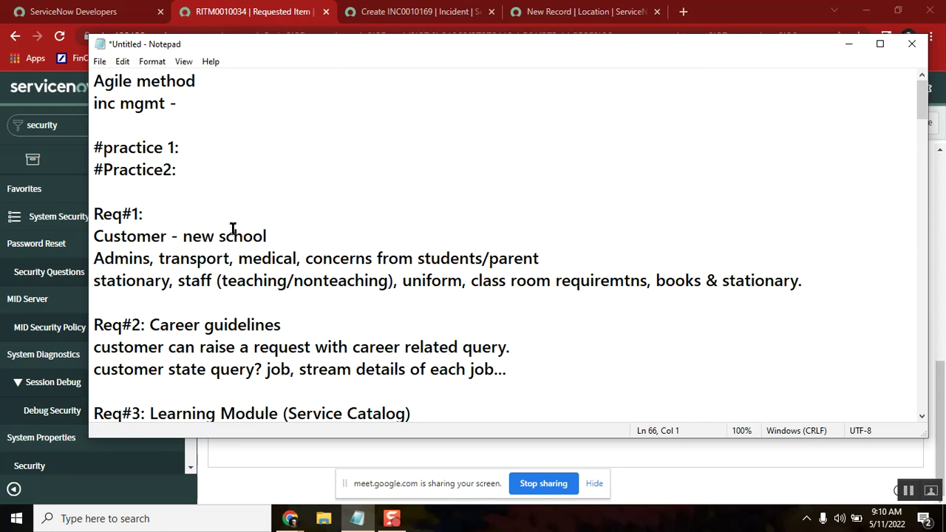
# Review Req#1's school customer, Admins and students/parent details.
pyautogui.doubleClick(153, 233)
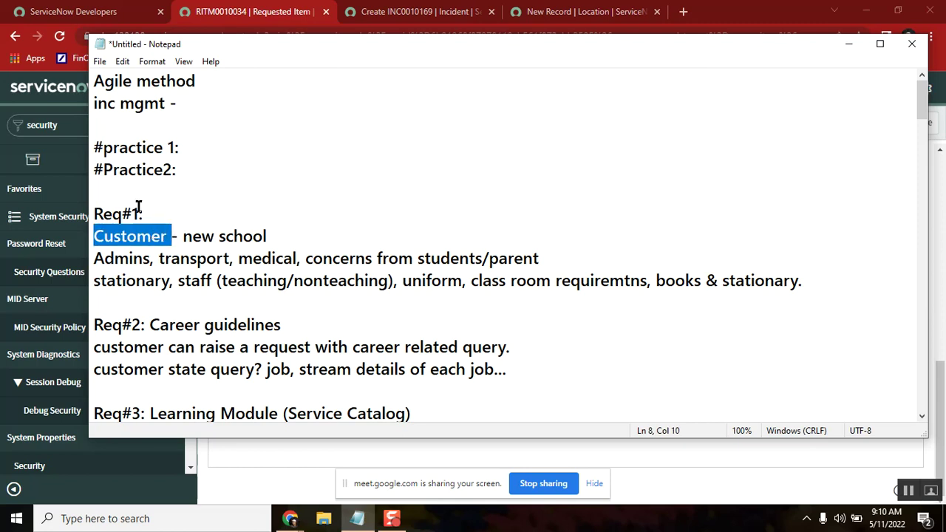
pyautogui.doubleClick(117, 215)
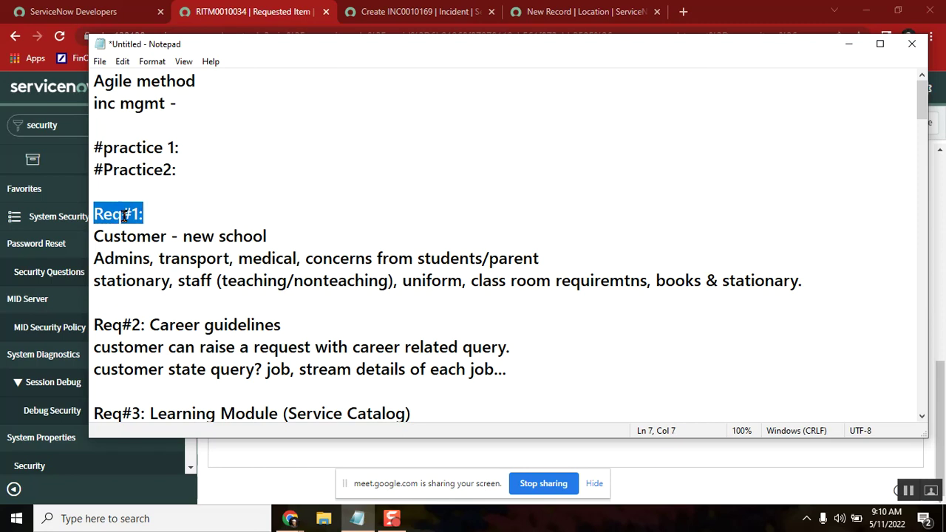
pyautogui.doubleClick(123, 258)
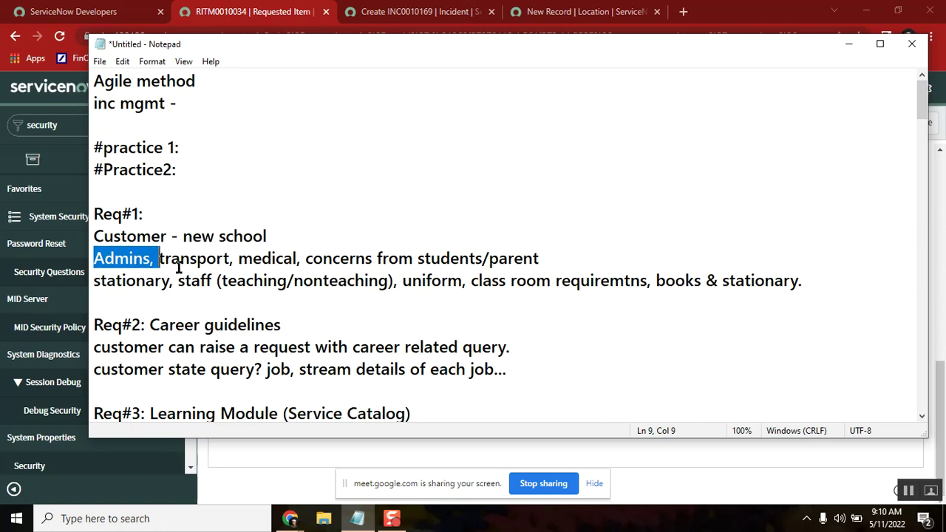
pyautogui.doubleClick(163, 235)
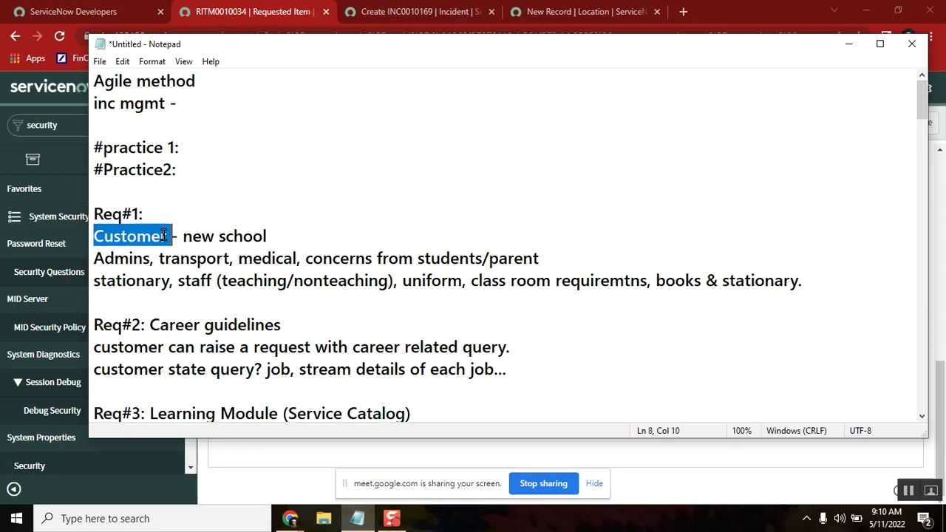
pyautogui.doubleClick(396, 258)
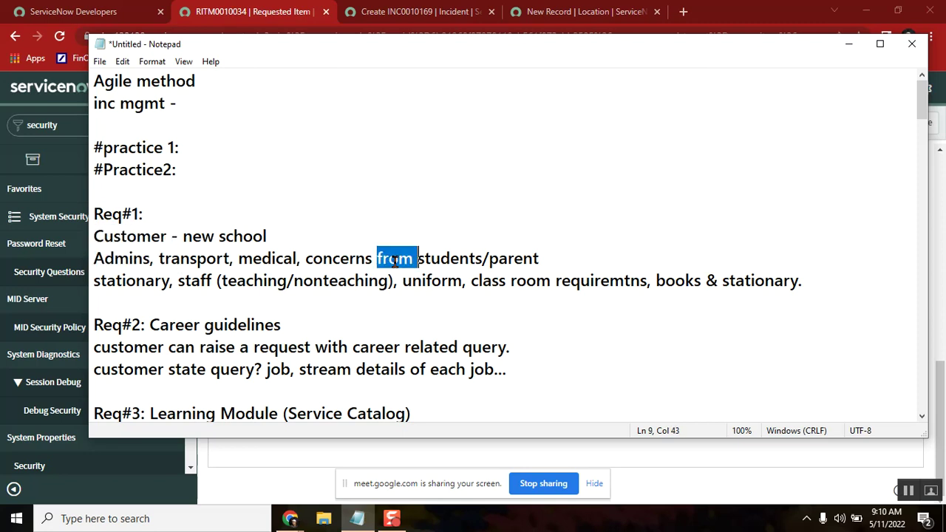
pyautogui.click(524, 257)
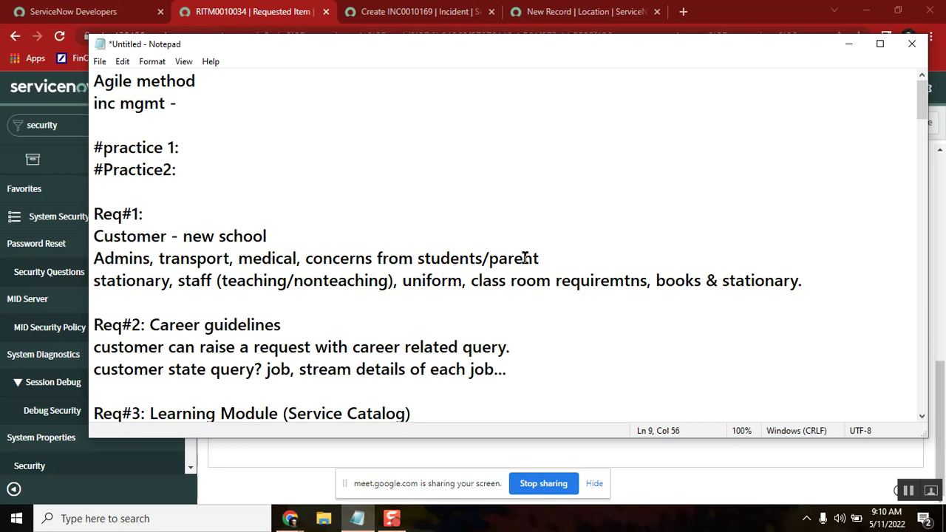
pyautogui.doubleClick(524, 257)
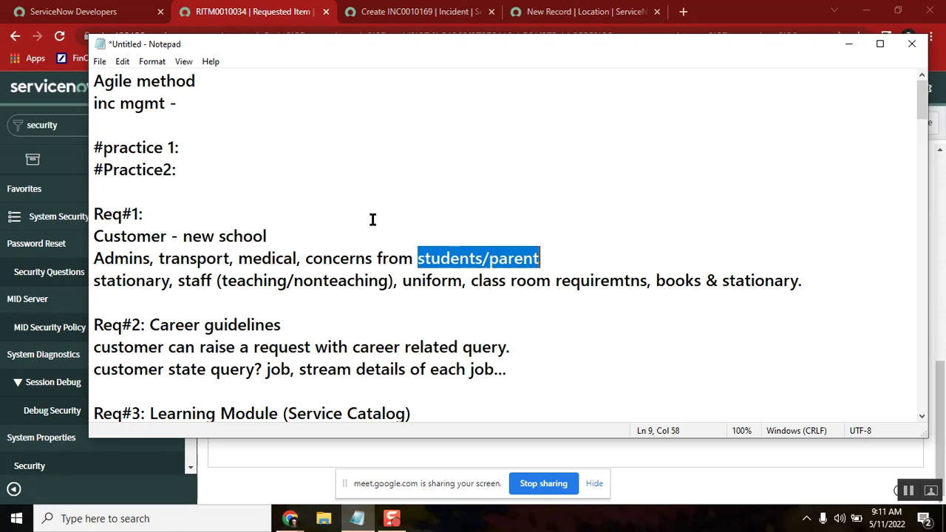
pyautogui.doubleClick(241, 236)
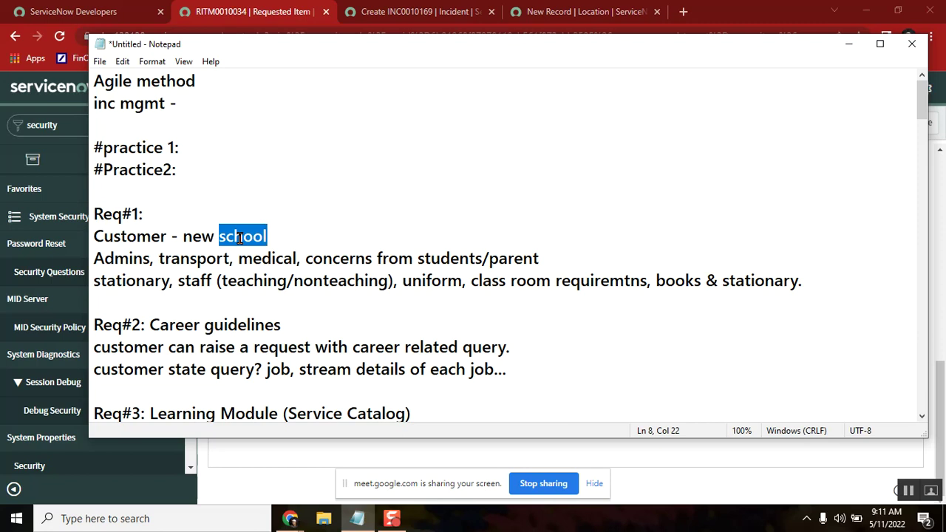
pyautogui.click(112, 213)
pyautogui.doubleClick(112, 213)
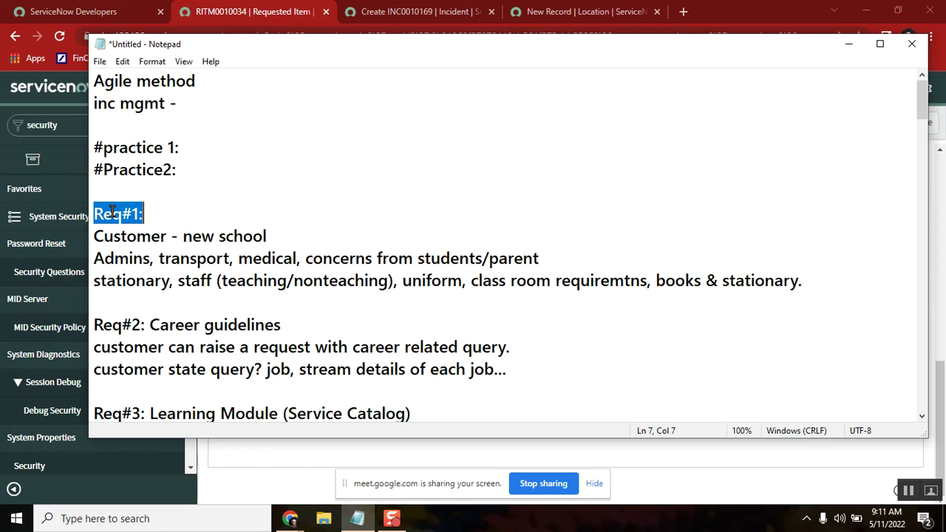
pyautogui.click(181, 229)
pyautogui.doubleClick(96, 214)
# On the INC0010169 incident form, check Assigned to and keep Impact at 1 - High.
pyautogui.click(404, 12)
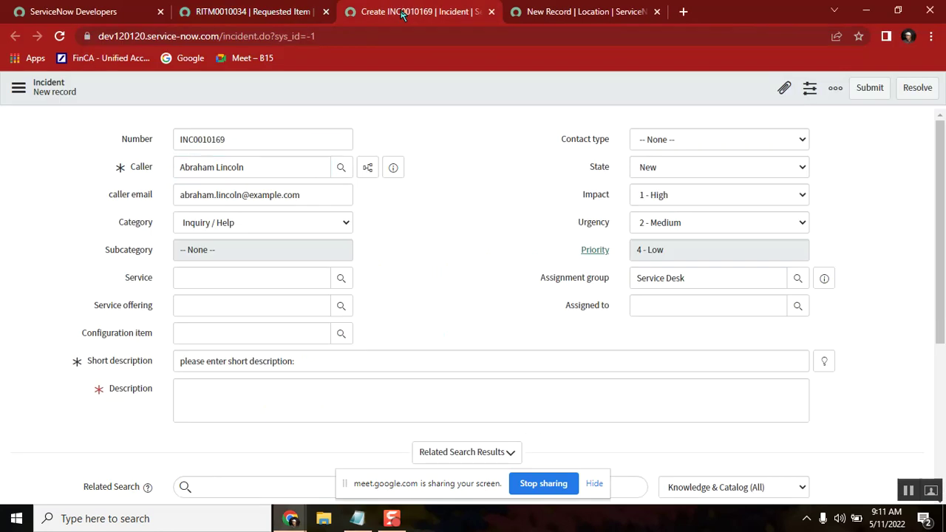
pyautogui.click(588, 309)
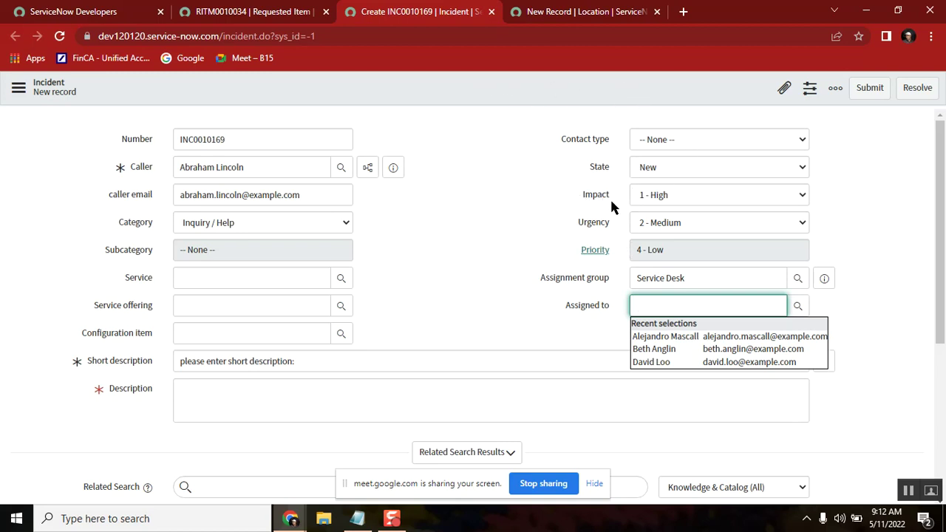
pyautogui.click(724, 195)
pyautogui.click(652, 213)
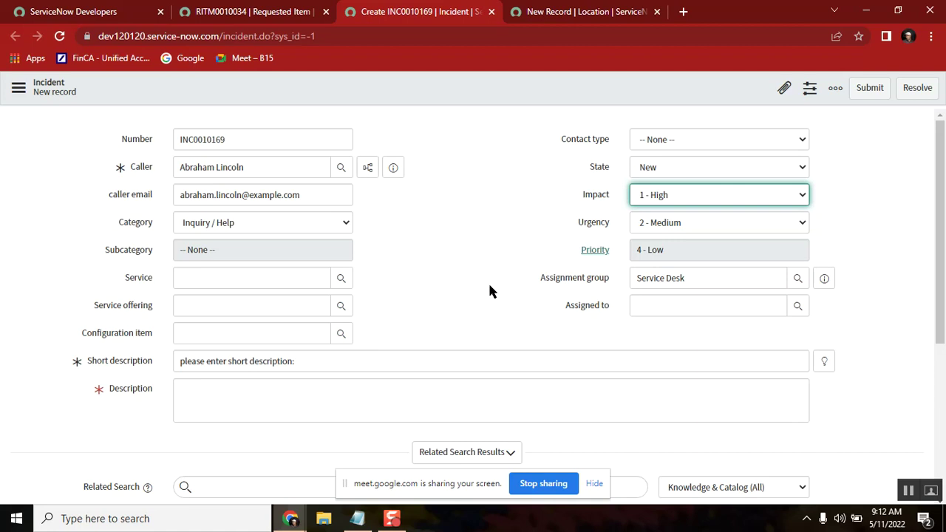
# Bring Notepad to the front and narrow it so the incident form shows.
pyautogui.moveTo(357, 518)
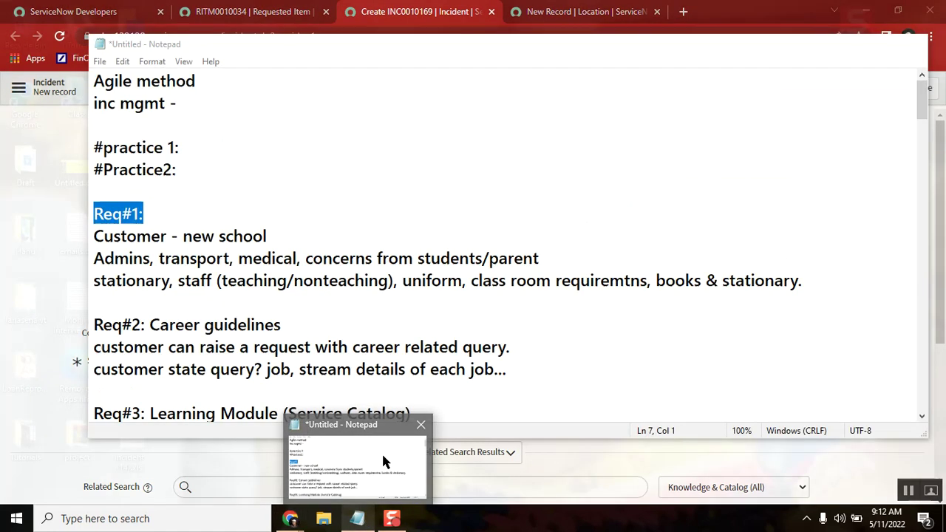
pyautogui.click(383, 462)
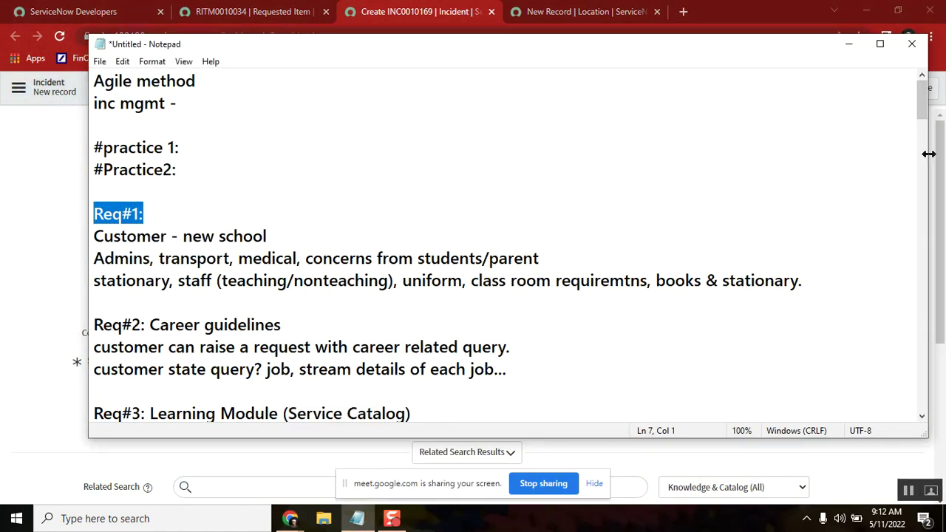
pyautogui.moveTo(928, 154); pyautogui.dragTo(549, 167)
# Step down from the Req#1 details through Req#3 to Req#6.
pyautogui.click(232, 158)
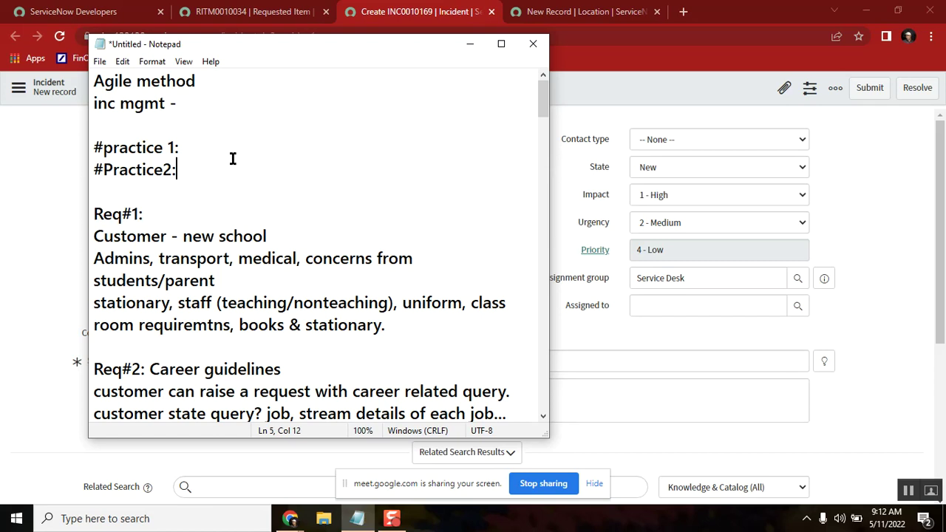
pyautogui.click(216, 204)
pyautogui.press('Down')
pyautogui.press('Down')
pyautogui.press('Down')
pyautogui.press('Down')
pyautogui.press('Down')
pyautogui.press('Down')
pyautogui.press('Down')
pyautogui.press('Down')
pyautogui.press('Down')
pyautogui.press('Down')
pyautogui.press('Down')
pyautogui.press('Down')
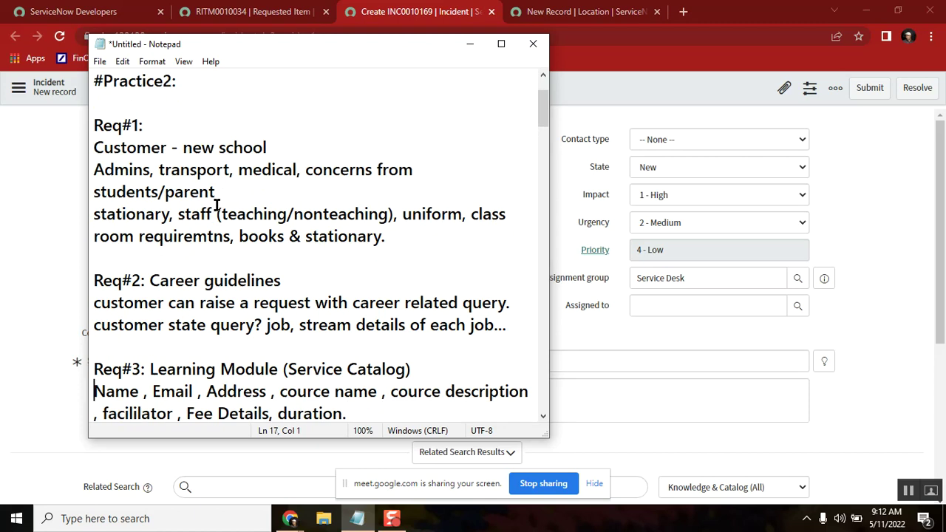
pyautogui.press('Down')
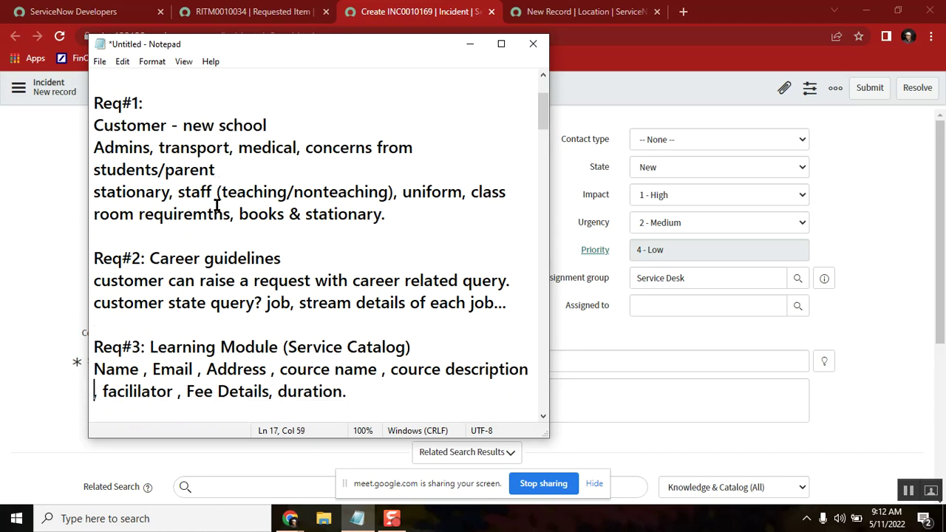
pyautogui.press('Down')
pyautogui.press('Down')
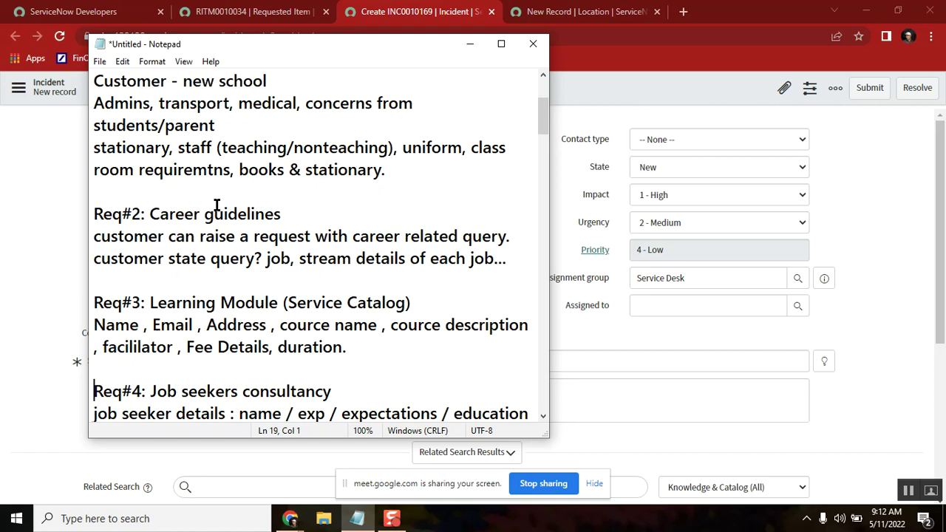
pyautogui.press('Down')
pyautogui.press('Down')
pyautogui.press('Down')
pyautogui.press('Down')
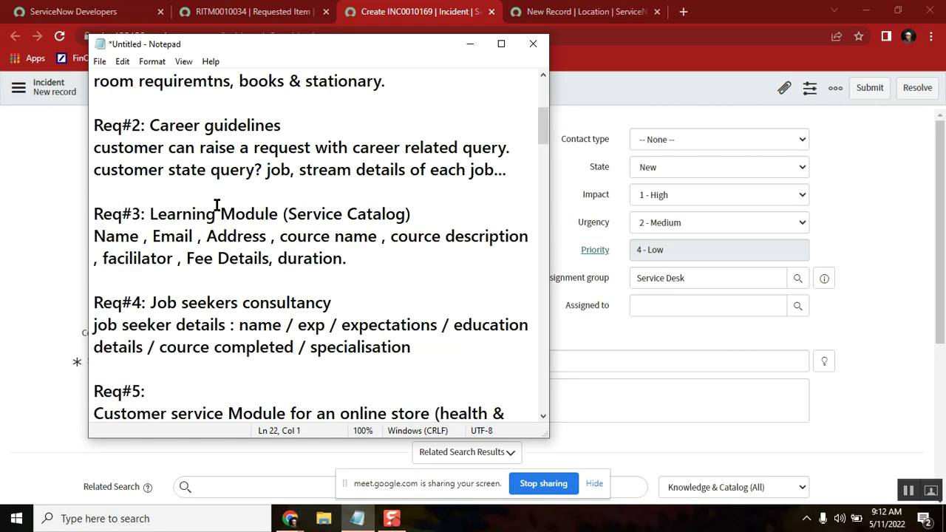
pyautogui.press('Down')
pyautogui.press('Down')
pyautogui.press('Down')
pyautogui.press('Down')
pyautogui.press('Down')
pyautogui.press('Down')
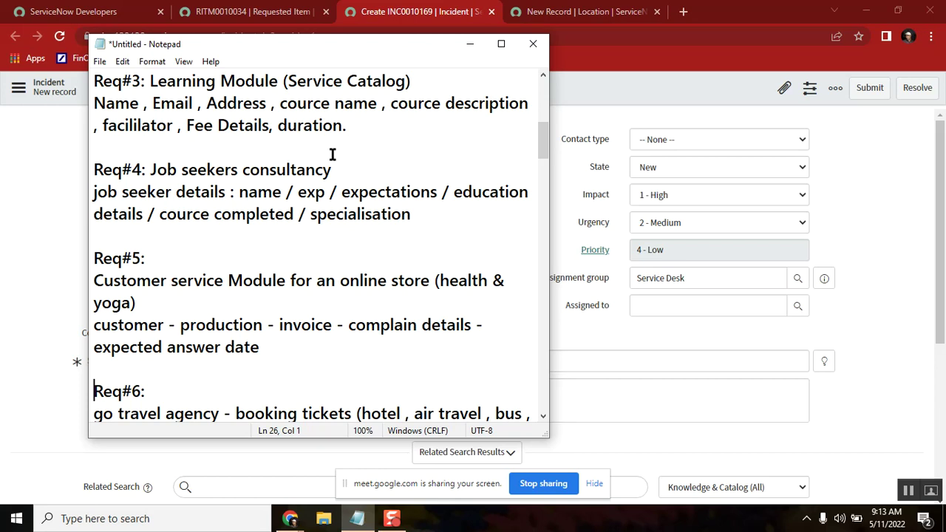
pyautogui.moveTo(198, 103); pyautogui.dragTo(208, 103)
pyautogui.doubleClick(139, 84)
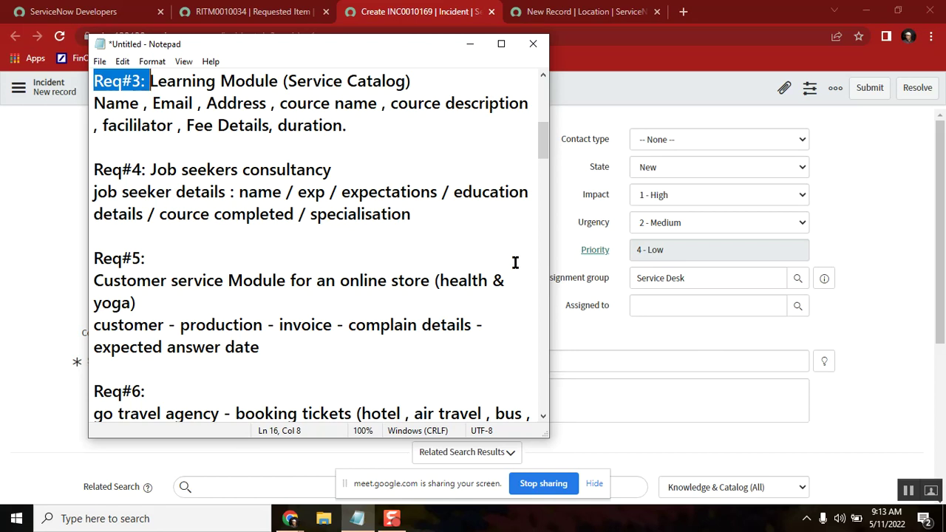
pyautogui.click(439, 205)
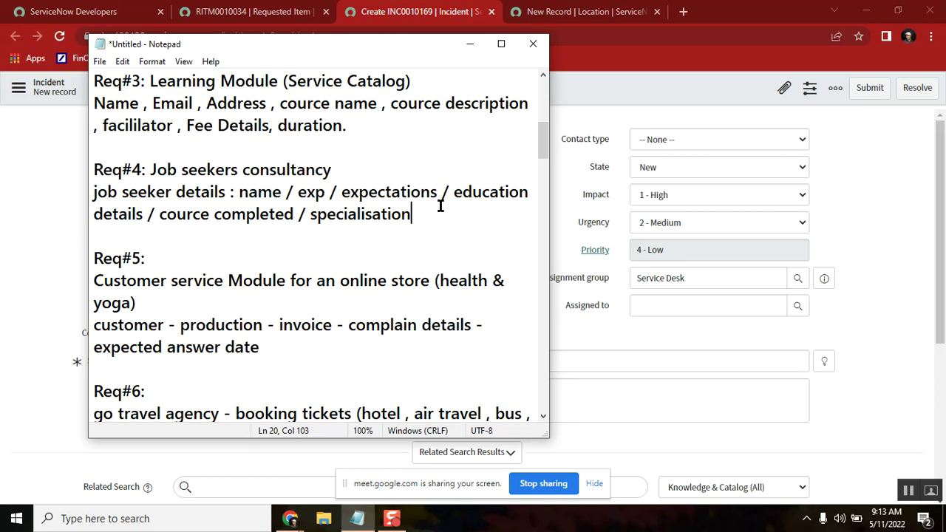
pyautogui.doubleClick(348, 214)
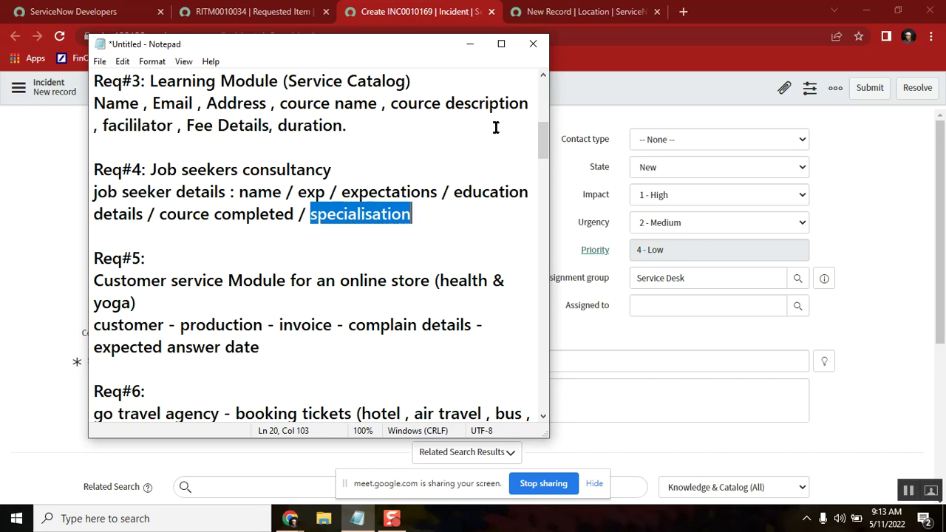
pyautogui.click(99, 62)
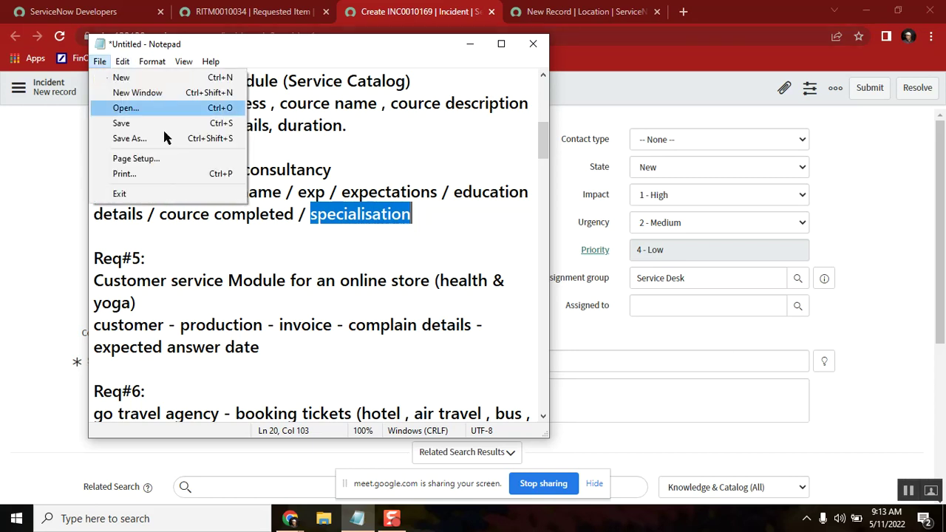
pyautogui.click(363, 127)
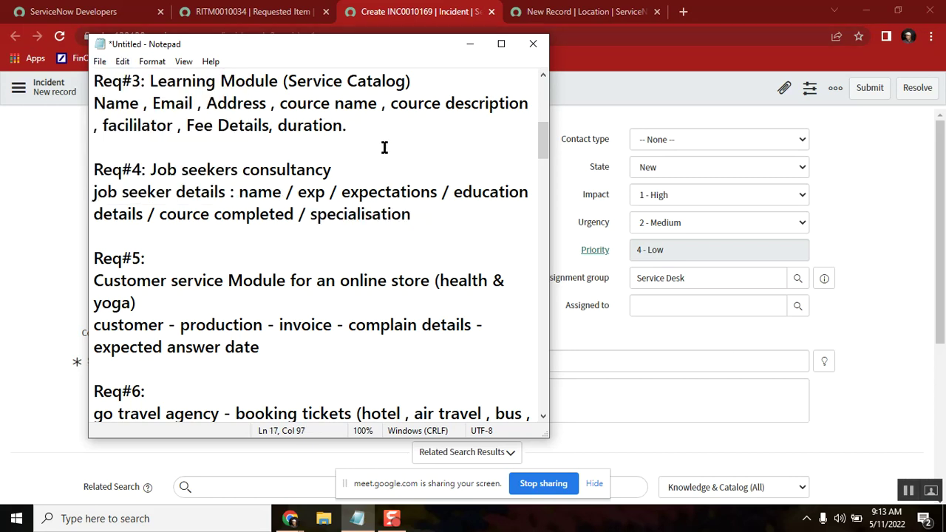
pyautogui.moveTo(547, 157)
pyautogui.mouseDown()
pyautogui.moveTo(544, 119)
pyautogui.moveTo(545, 140)
pyautogui.mouseUp()
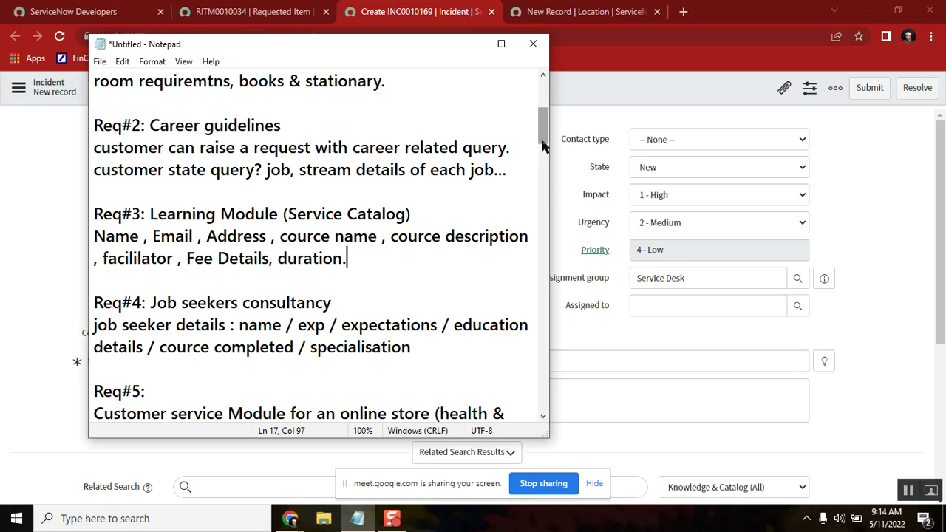
# Select the Req#1 block and drag Notepad's right edge out until its lines unwrap.
pyautogui.moveTo(543, 144); pyautogui.dragTo(541, 91)
pyautogui.click(528, 103)
pyautogui.moveTo(386, 325); pyautogui.dragTo(92, 238)
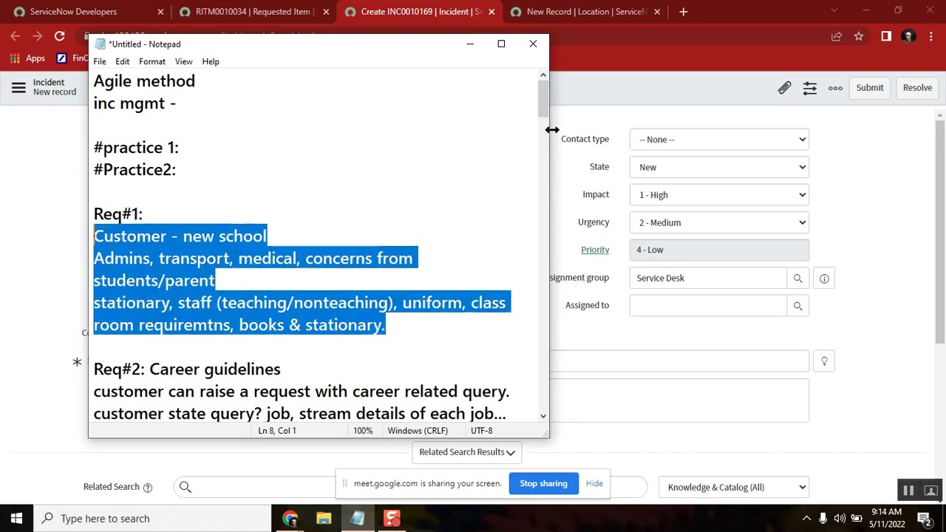
pyautogui.moveTo(542, 113); pyautogui.dragTo(540, 247)
pyautogui.moveTo(239, 338); pyautogui.dragTo(99, 247)
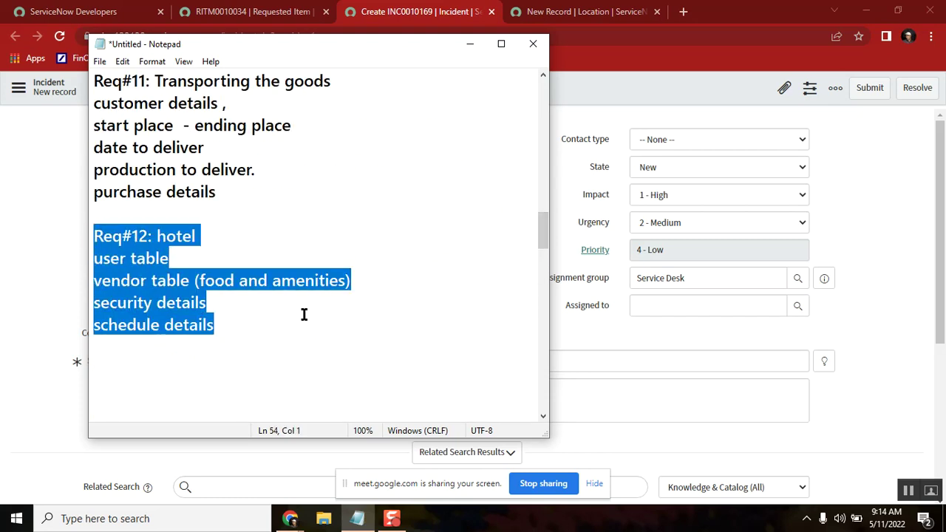
pyautogui.moveTo(543, 229); pyautogui.dragTo(544, 100)
pyautogui.click(404, 332)
pyautogui.moveTo(404, 332); pyautogui.dragTo(89, 219)
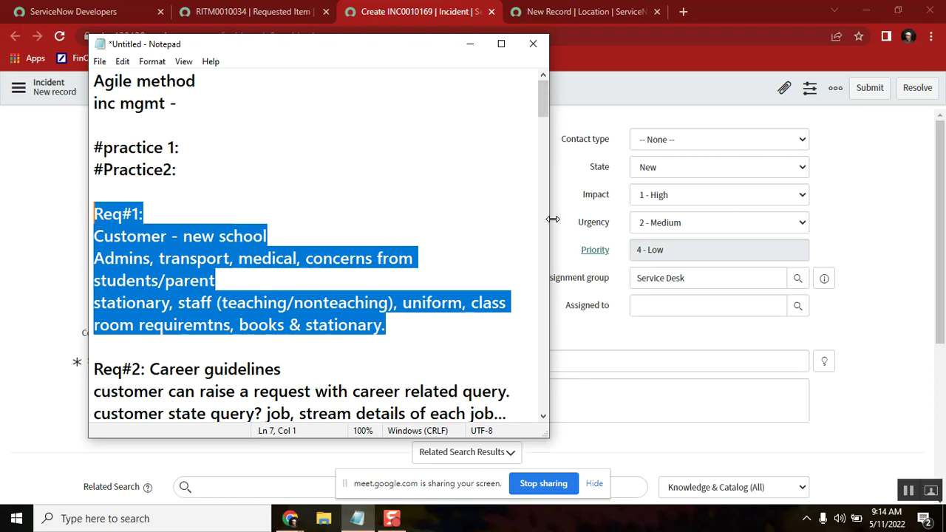
pyautogui.moveTo(553, 220); pyautogui.dragTo(851, 223)
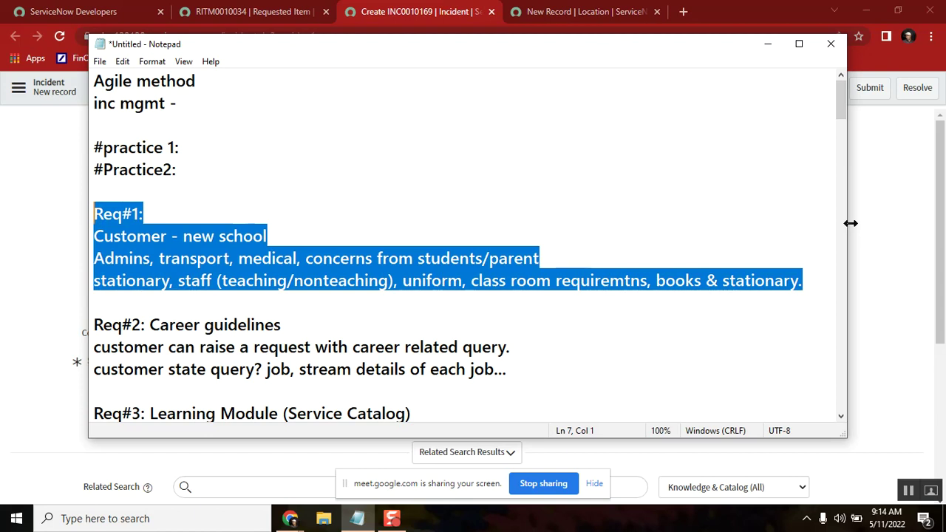
pyautogui.click(590, 211)
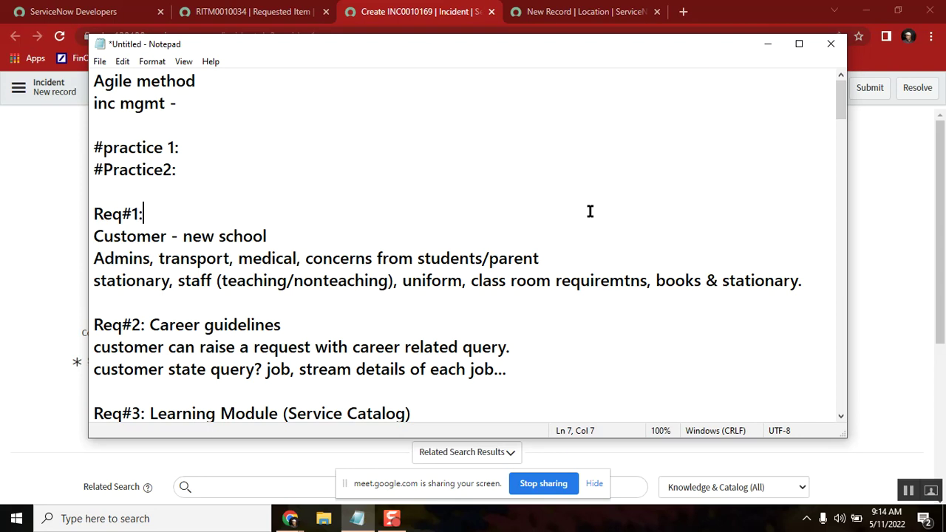
pyautogui.doubleClick(676, 279)
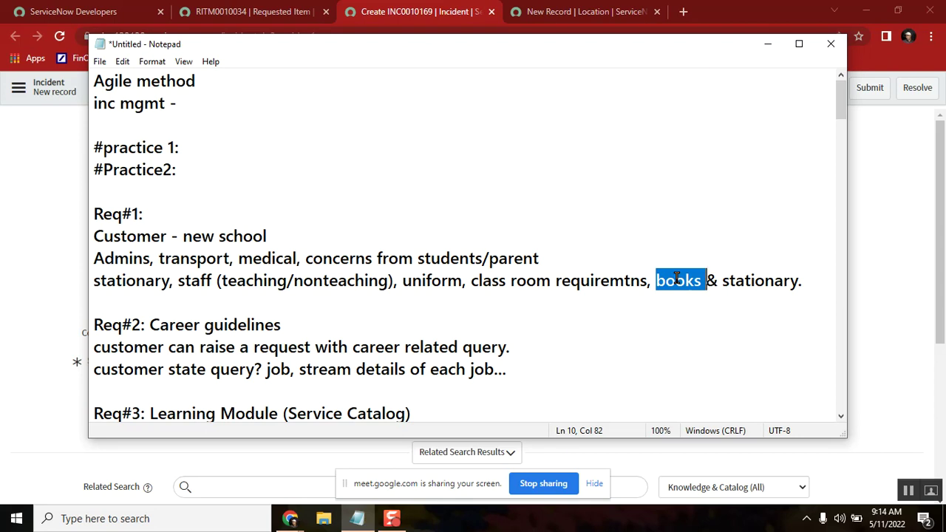
pyautogui.click(158, 235)
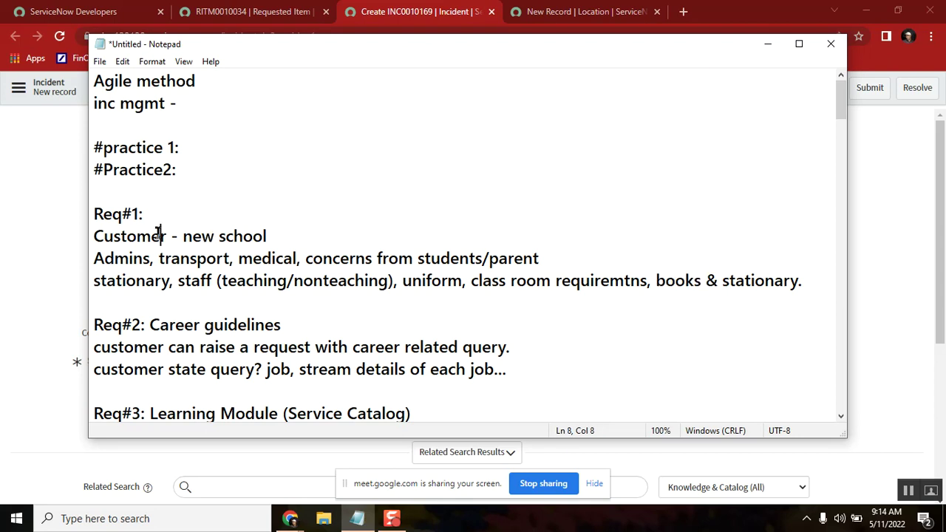
pyautogui.click(433, 281)
# Add a new line under Req#1 reading '3 - once we know everything to develope'.
pyautogui.click(811, 283)
pyautogui.press('Return')
pyautogui.write('3')
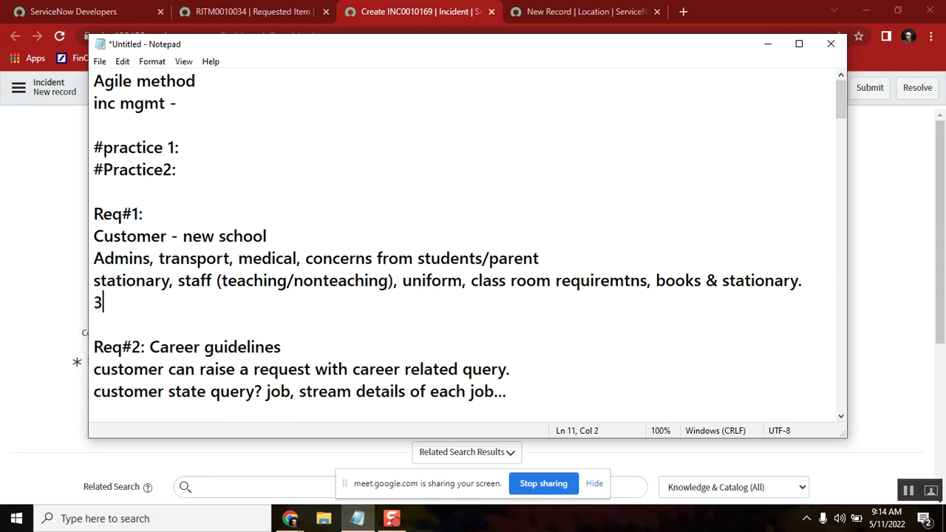
pyautogui.write(' - once we')
pyautogui.press('BackSpace')
pyautogui.write('we kno')
pyautogui.press('BackSpace')
pyautogui.write('now every')
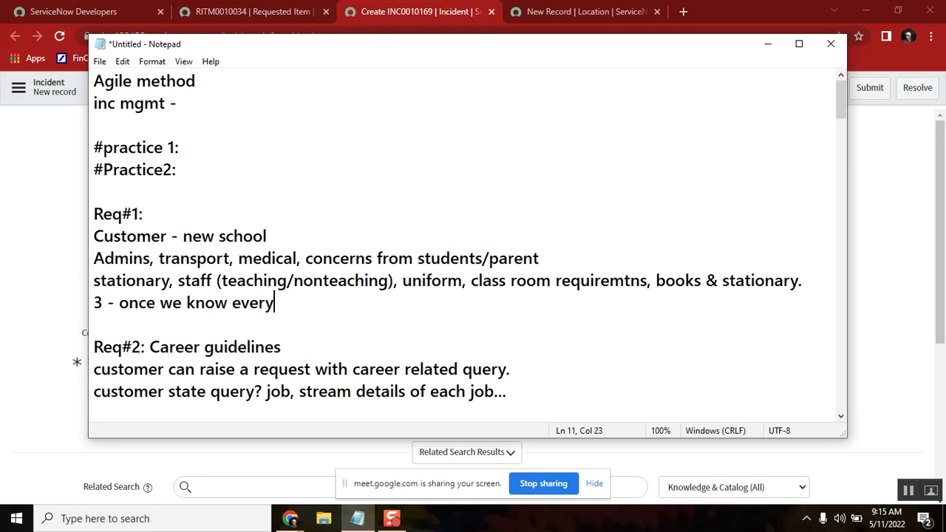
pyautogui.write('thing to de')
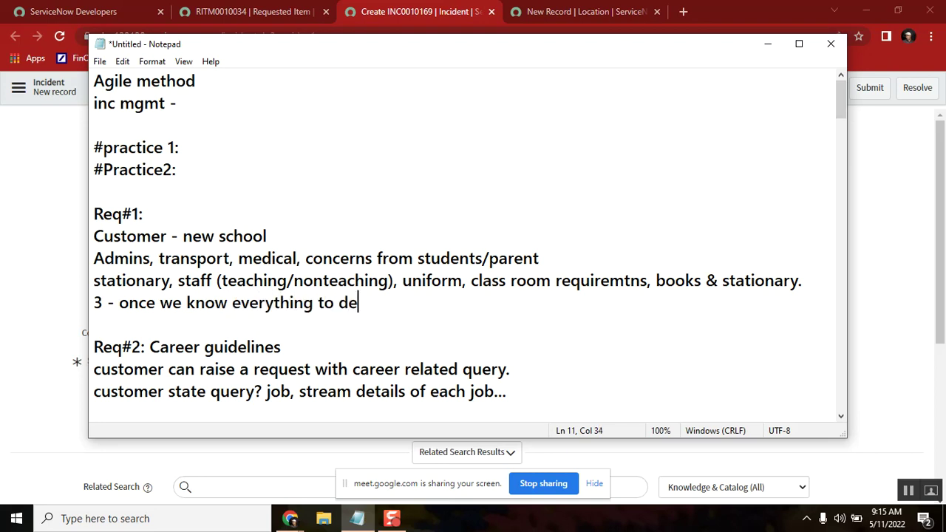
pyautogui.write('velope')
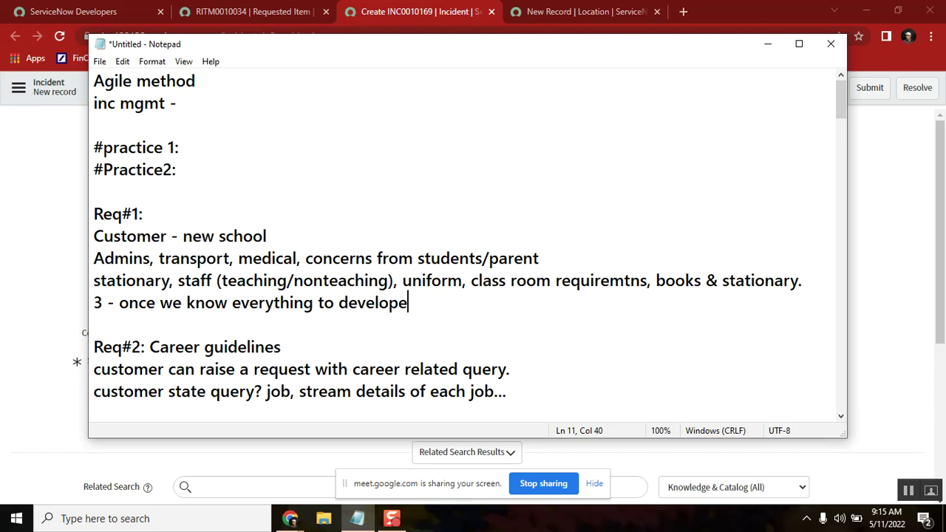
# Prefix the line with '3 - months for design &' and finish the word 'developer'.
pyautogui.doubleClick(564, 273)
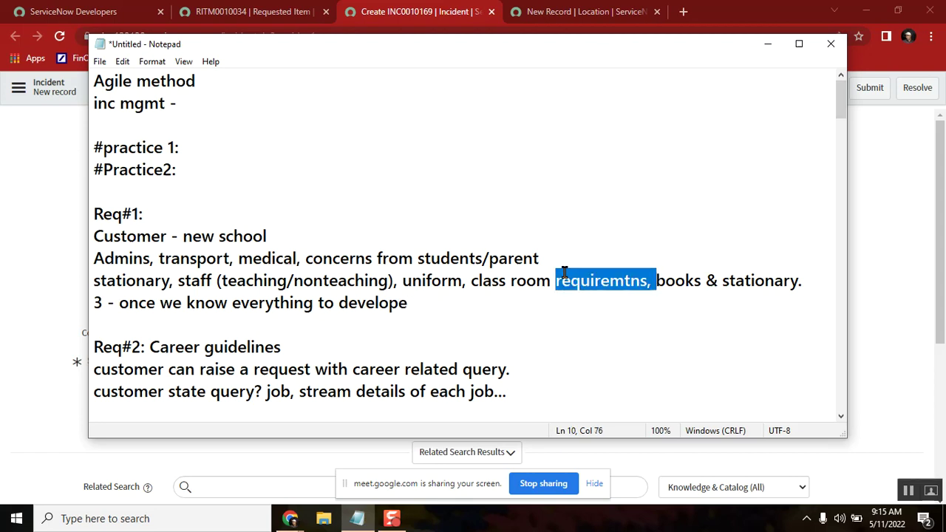
pyautogui.doubleClick(437, 279)
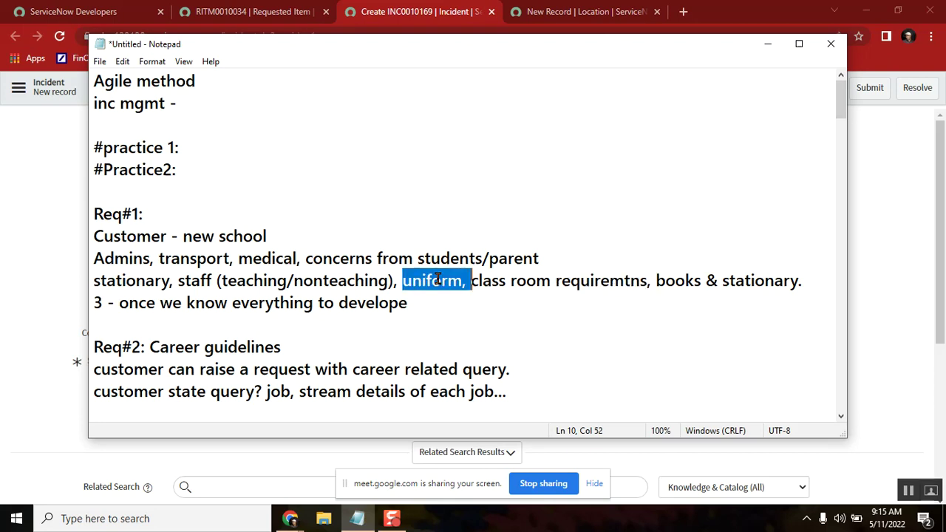
pyautogui.click(421, 303)
pyautogui.click(94, 303)
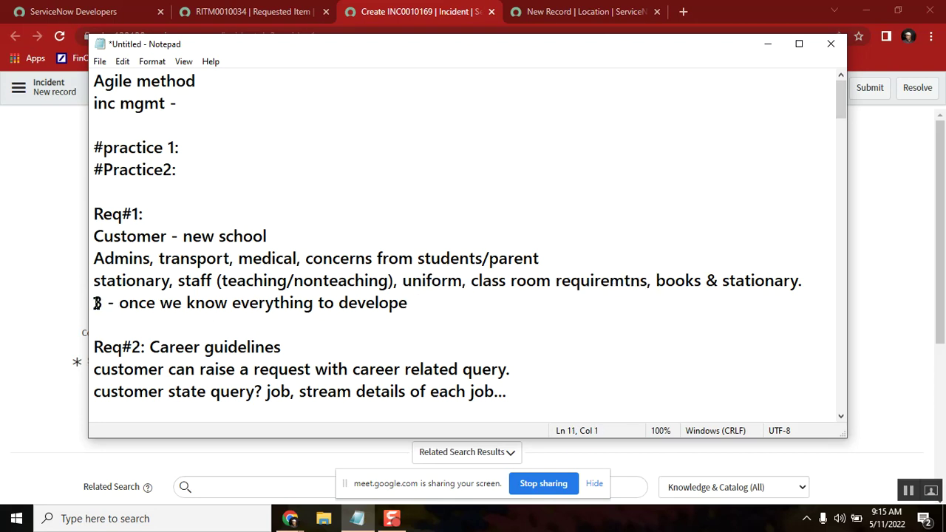
pyautogui.write('3 - ')
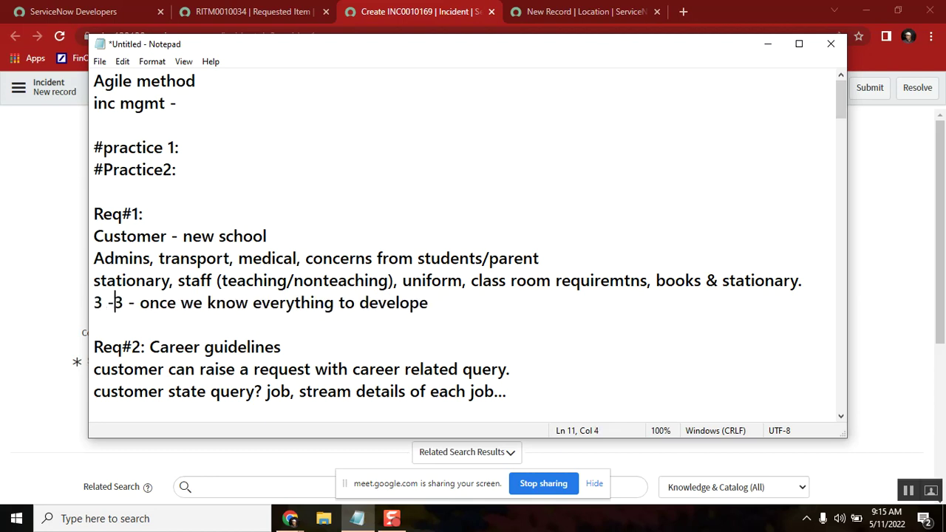
pyautogui.write('months ')
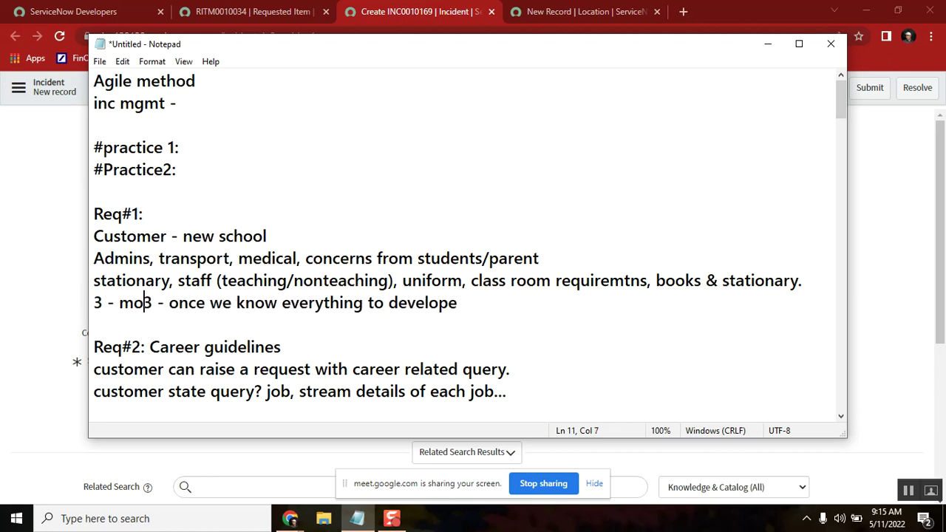
pyautogui.write('for desi')
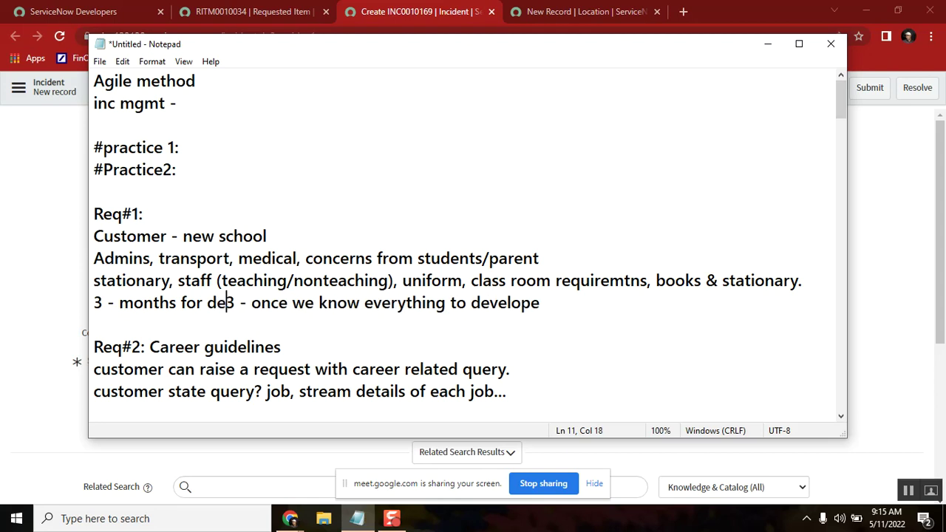
pyautogui.write('gn   =')
pyautogui.press('BackSpace')
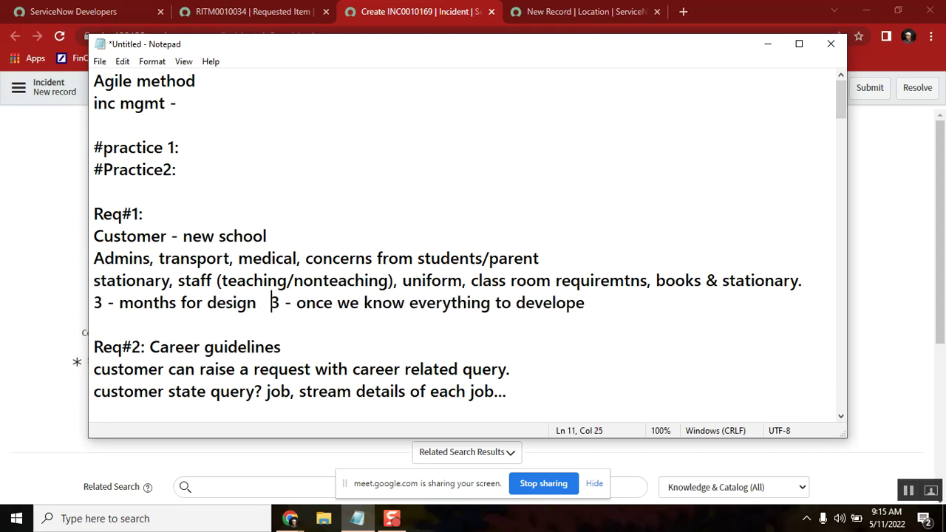
pyautogui.write('&')
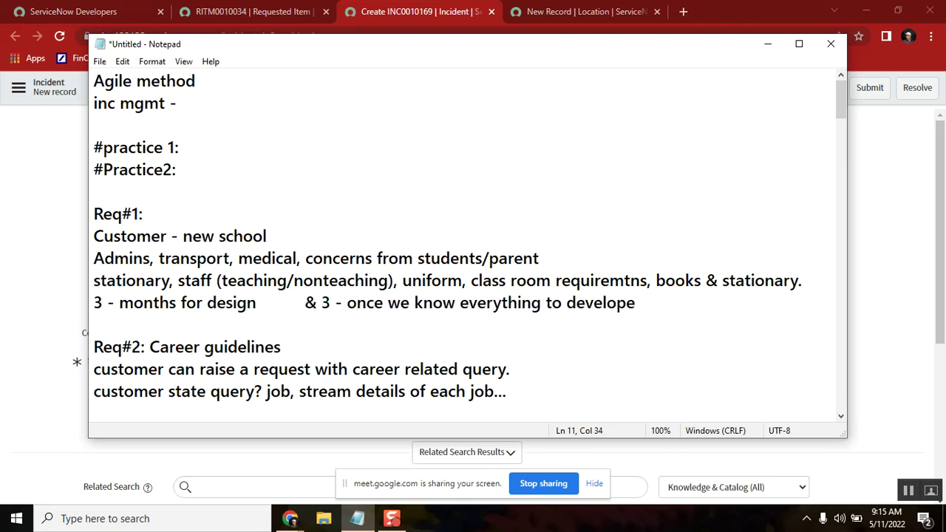
pyautogui.hotkey('shift', 'End')
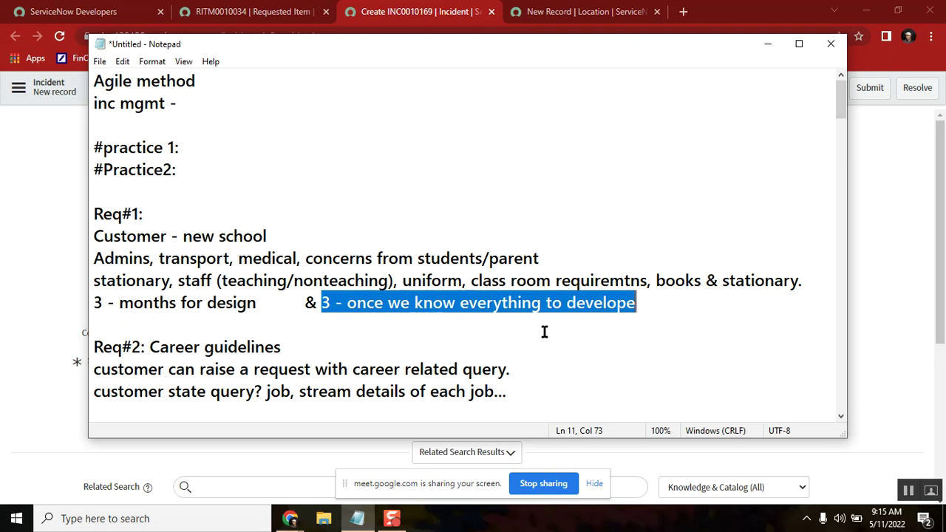
pyautogui.click(639, 305)
pyautogui.write('r')
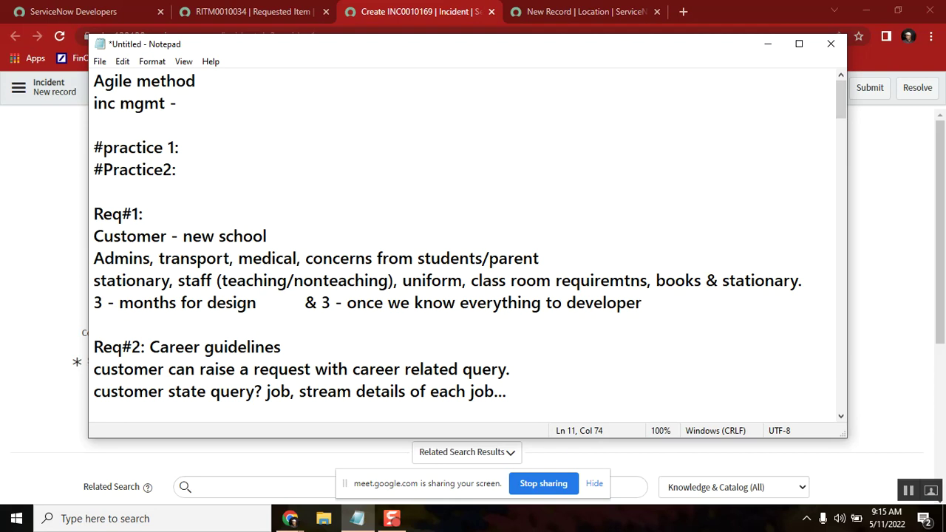